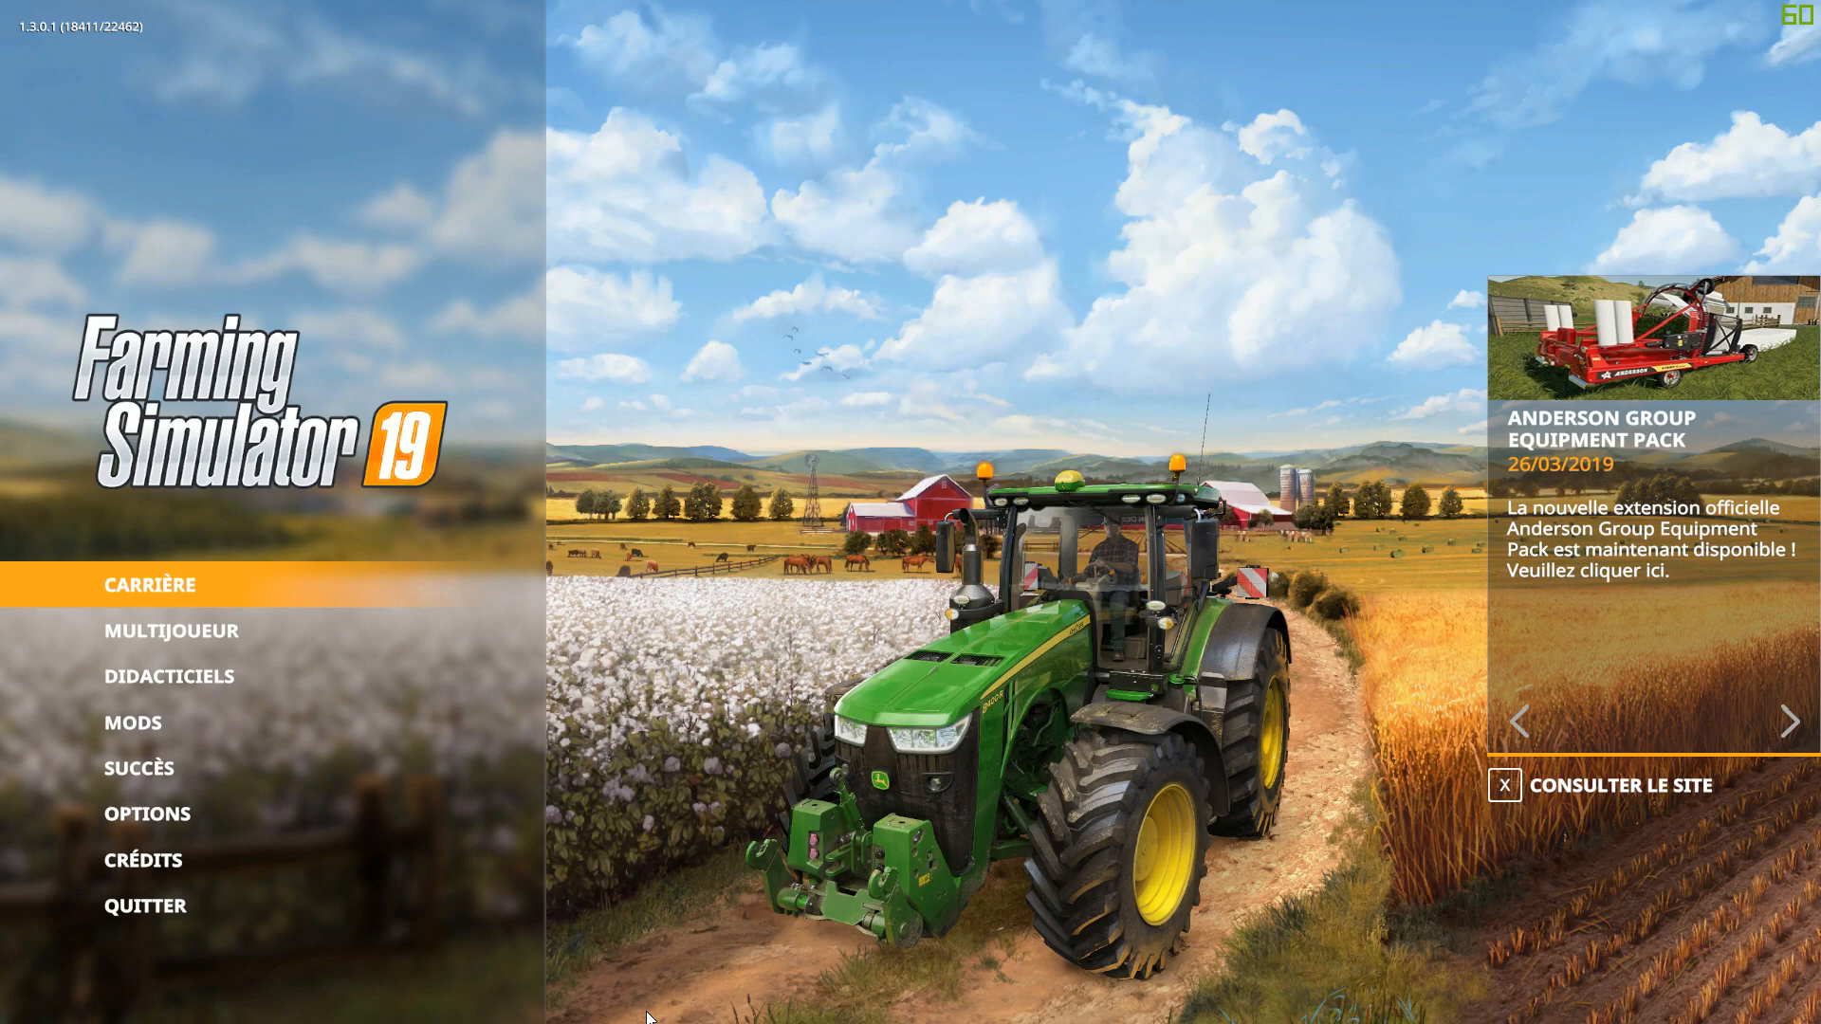
Look through the ModHub categories and return to the main menu
left_click(171, 730)
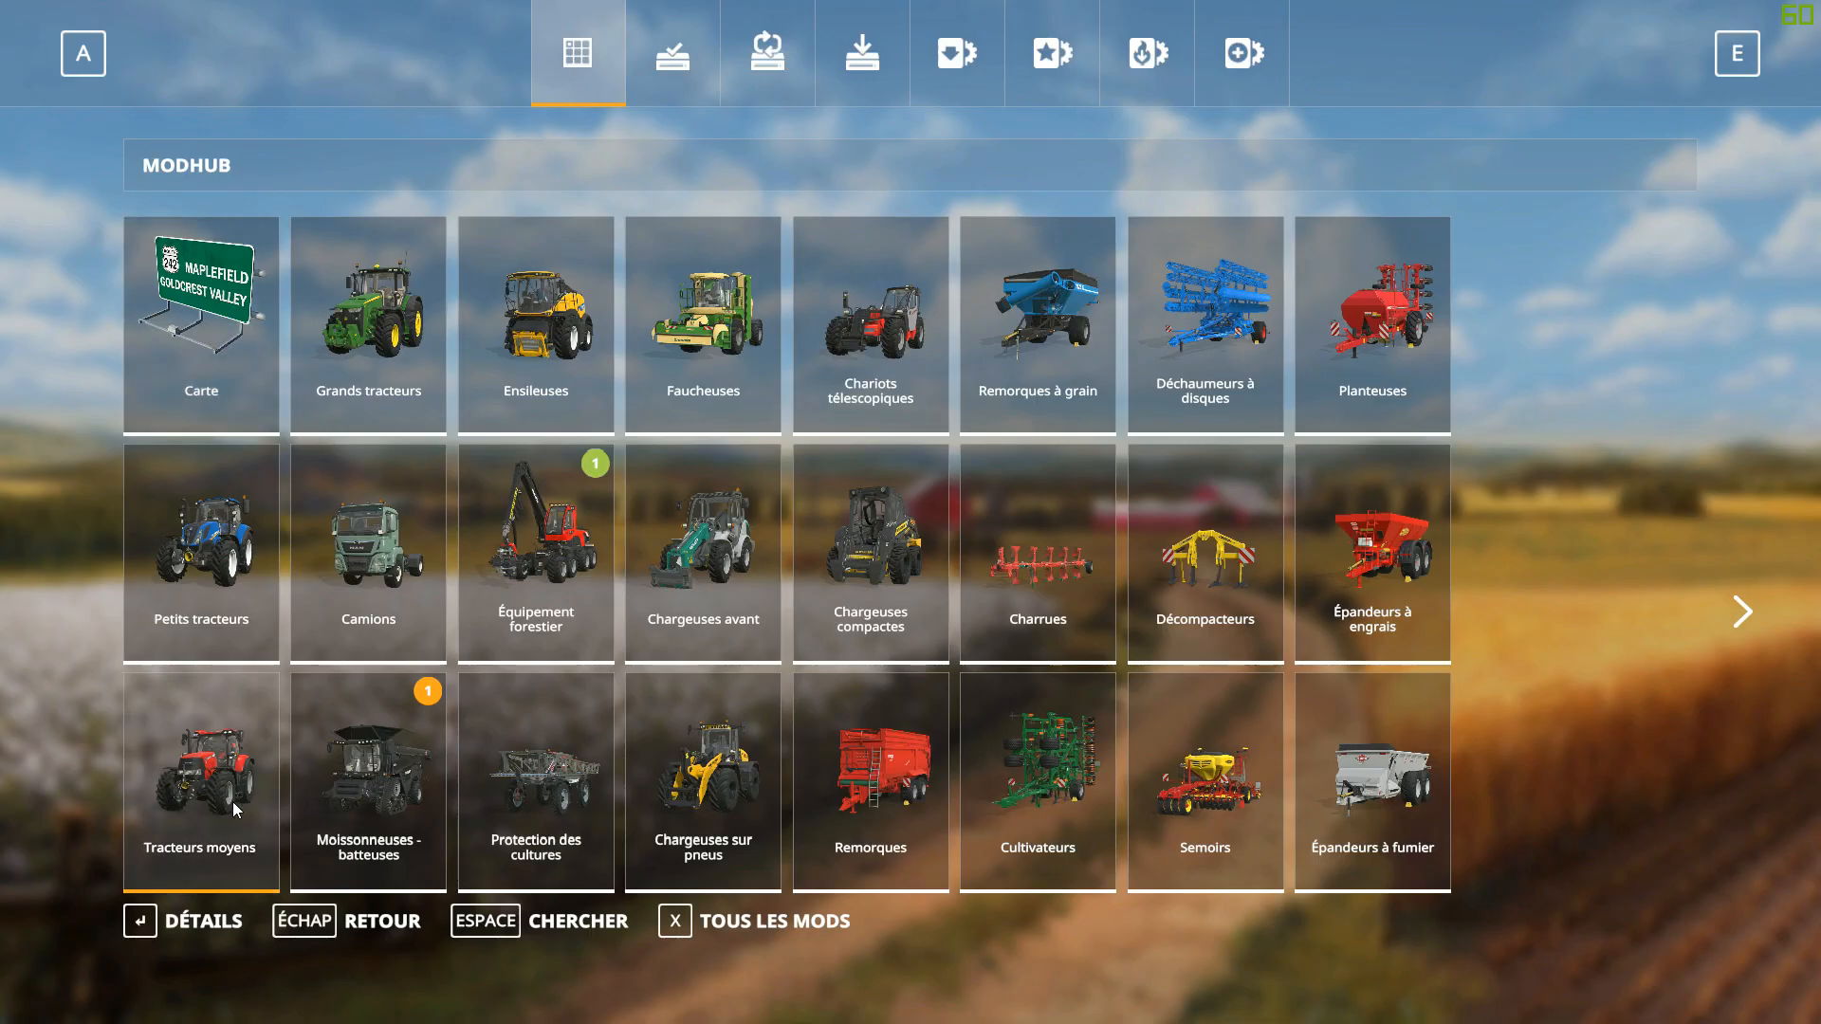
scroll(1269, 658, "down", 5)
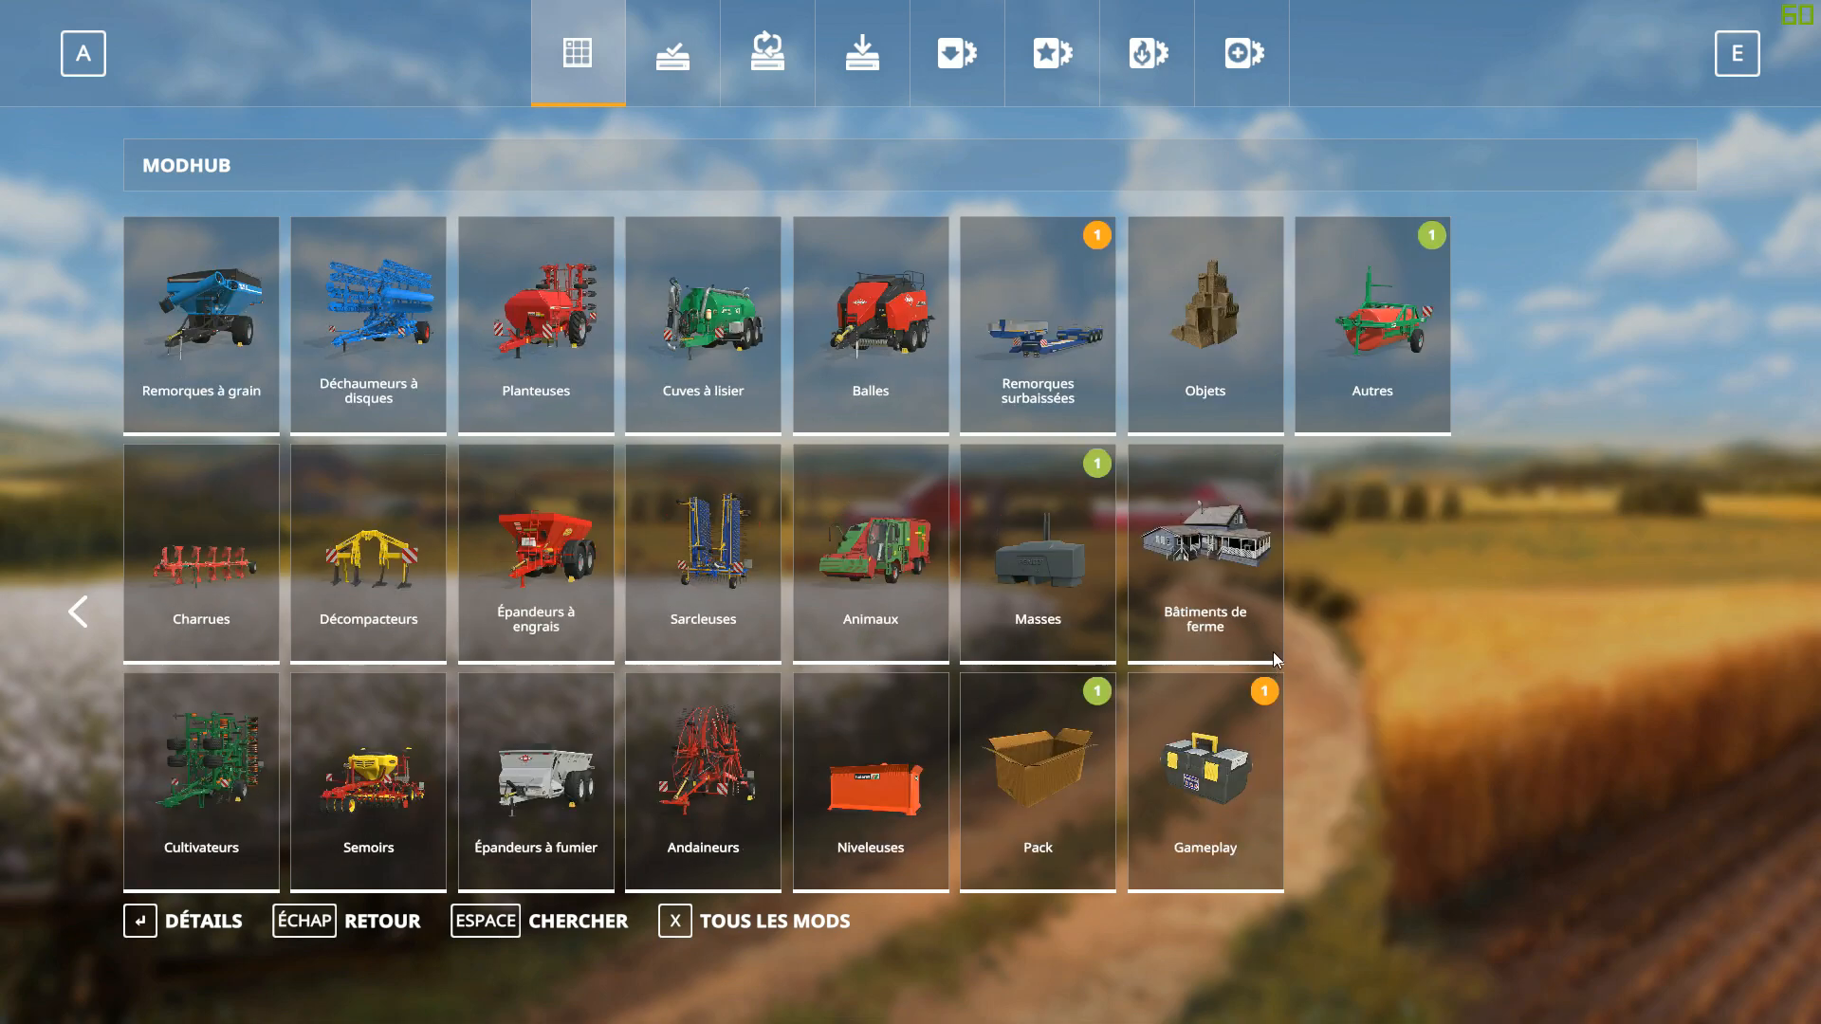
left_click(389, 920)
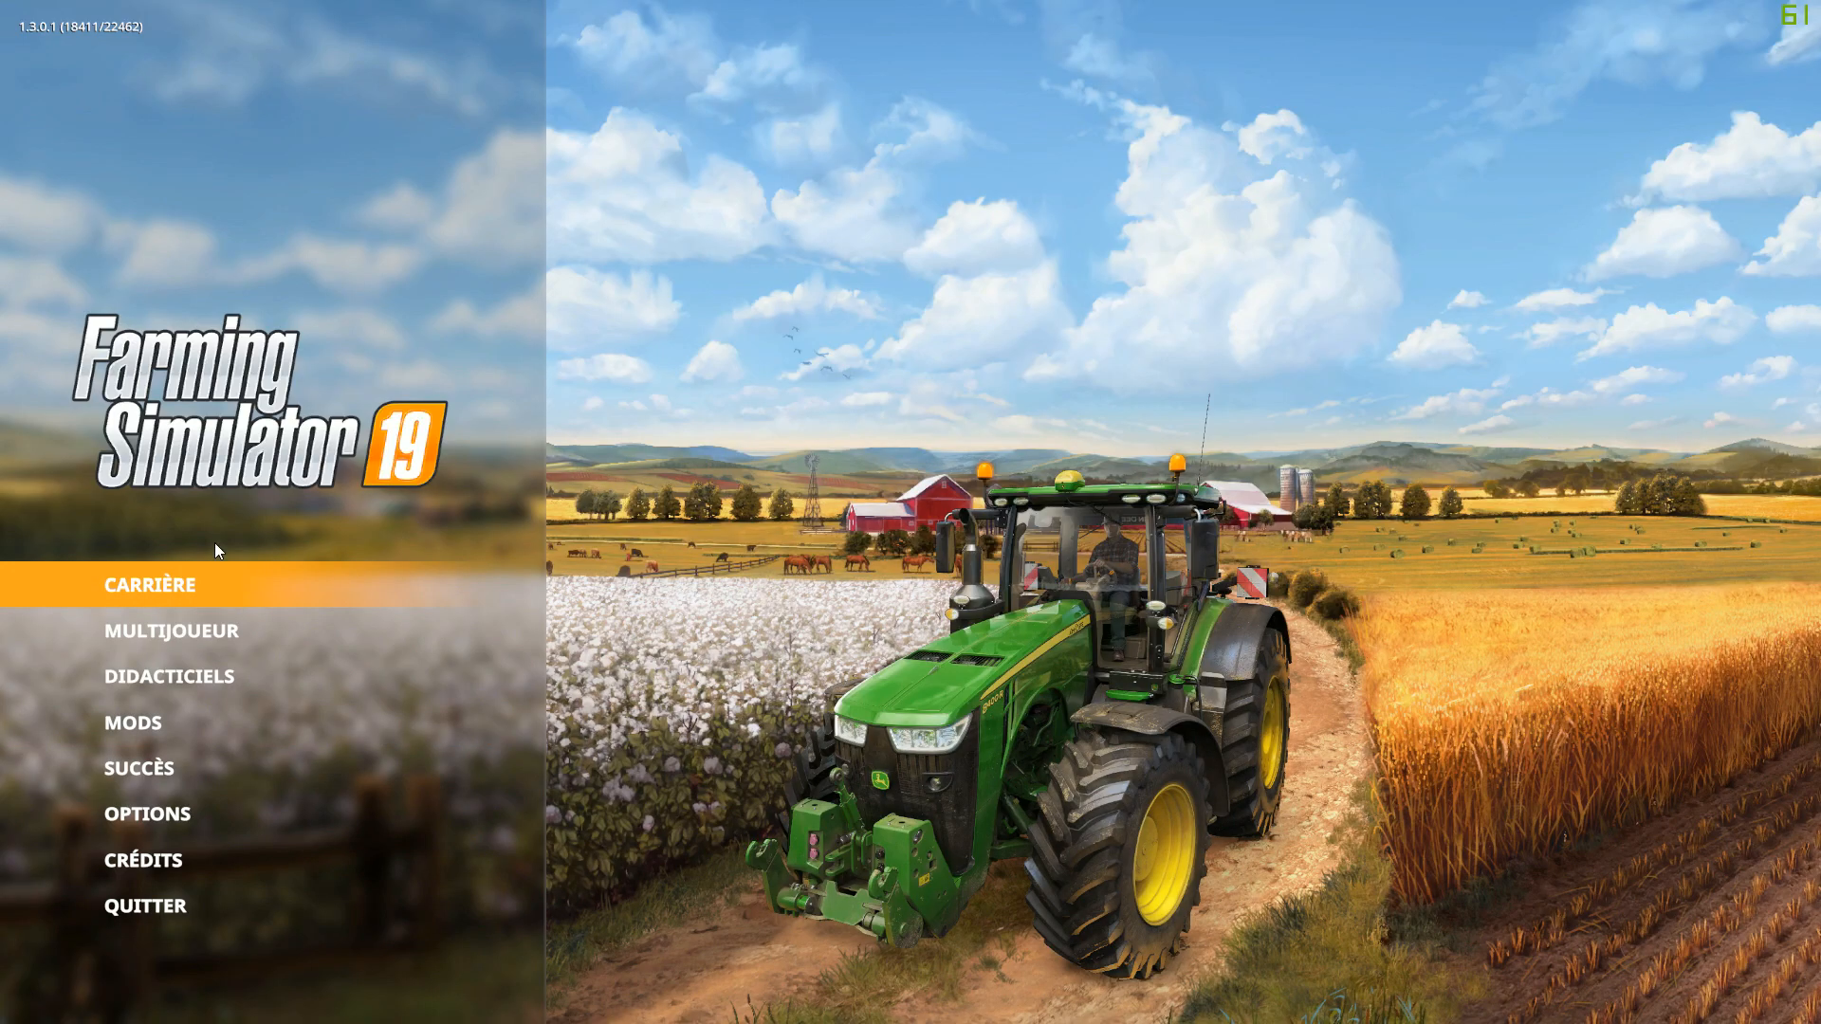
Open career save 8 on Map Fond Vert to reach its mod selection
scroll(1032, 485, "down", 7)
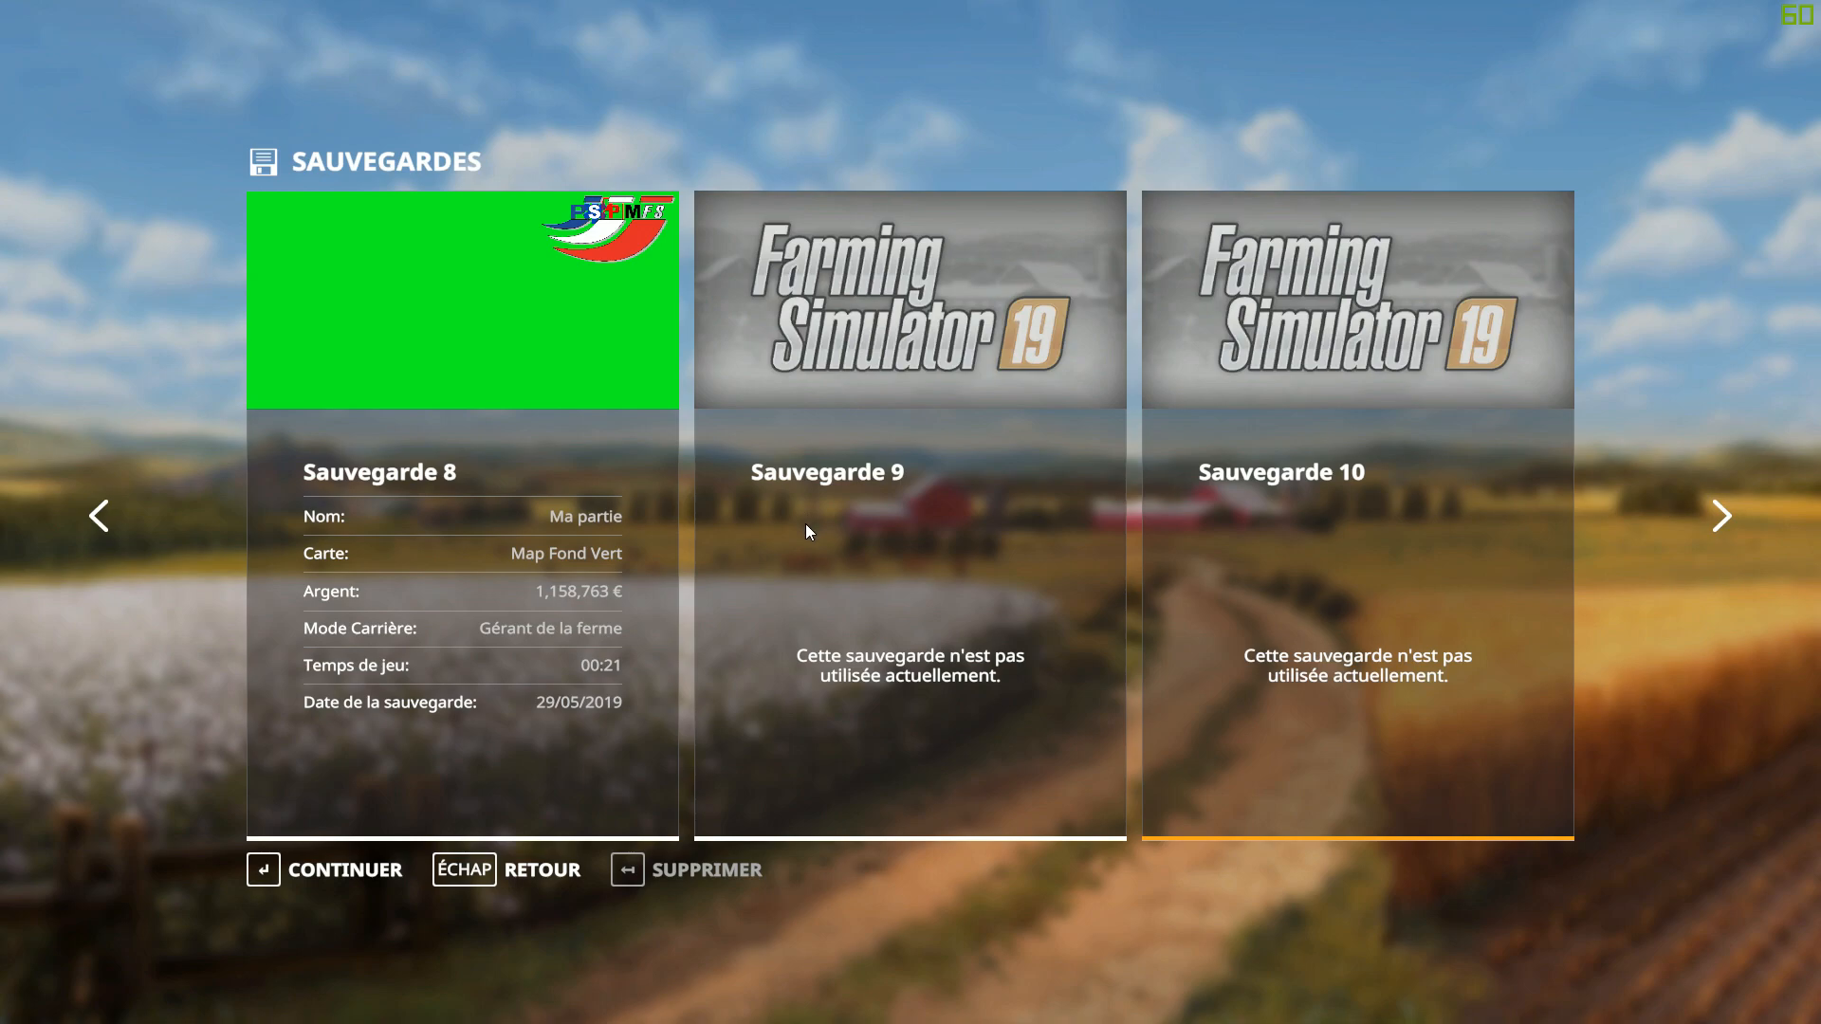
left_click(639, 662)
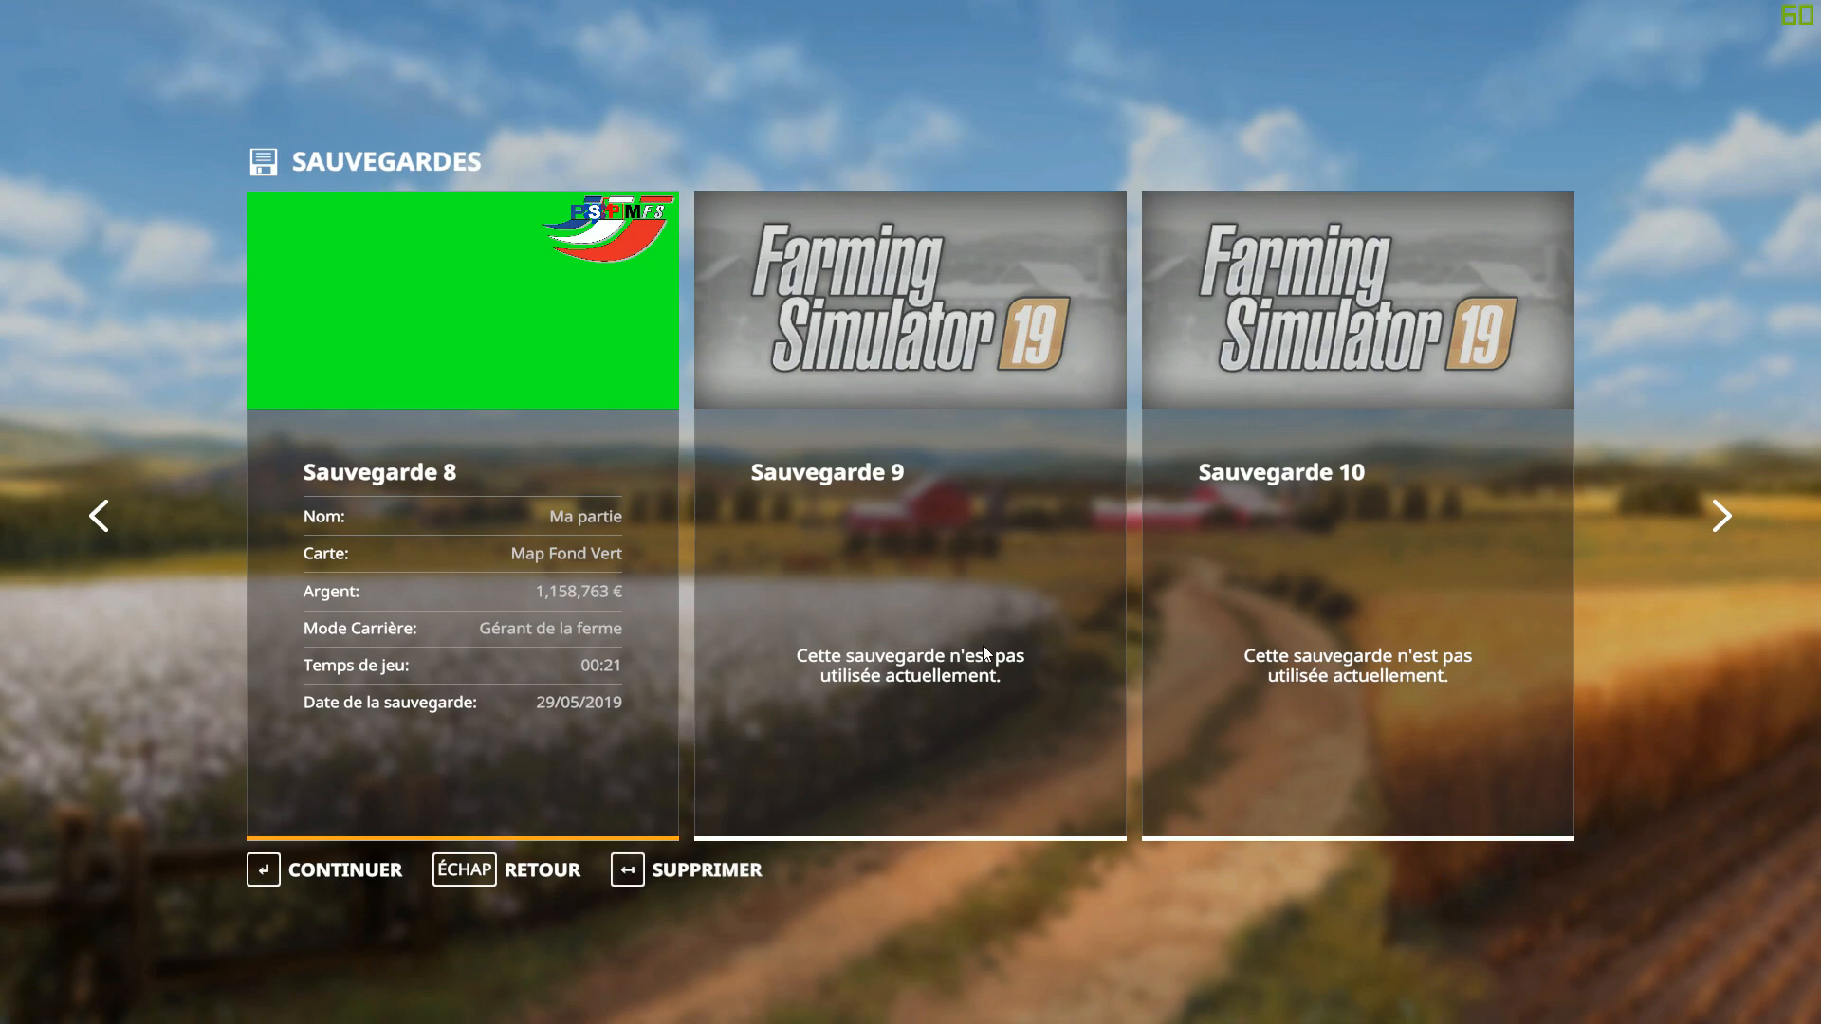
left_click(569, 598)
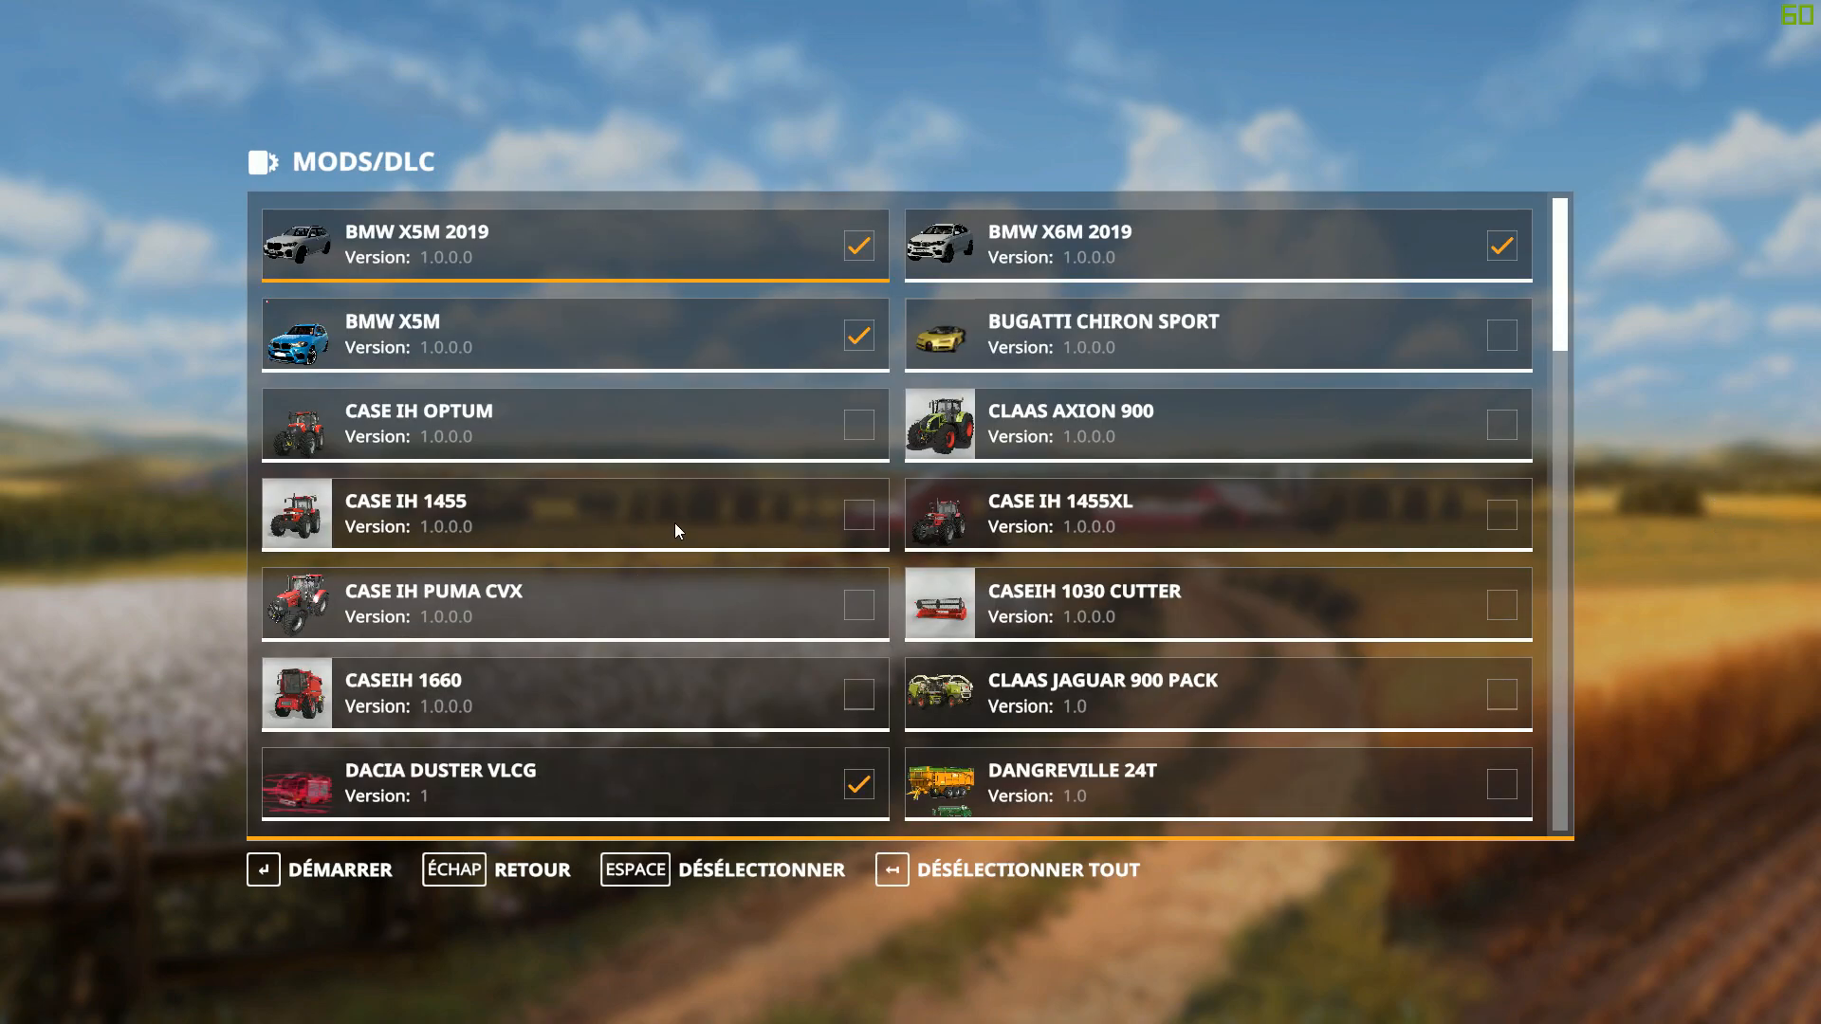
Deselect the BMW X5M 2019, BMW X5M and BMW X6M 2019 mods and reselect all three
left_click(669, 249)
left_click(671, 349)
left_click(1089, 220)
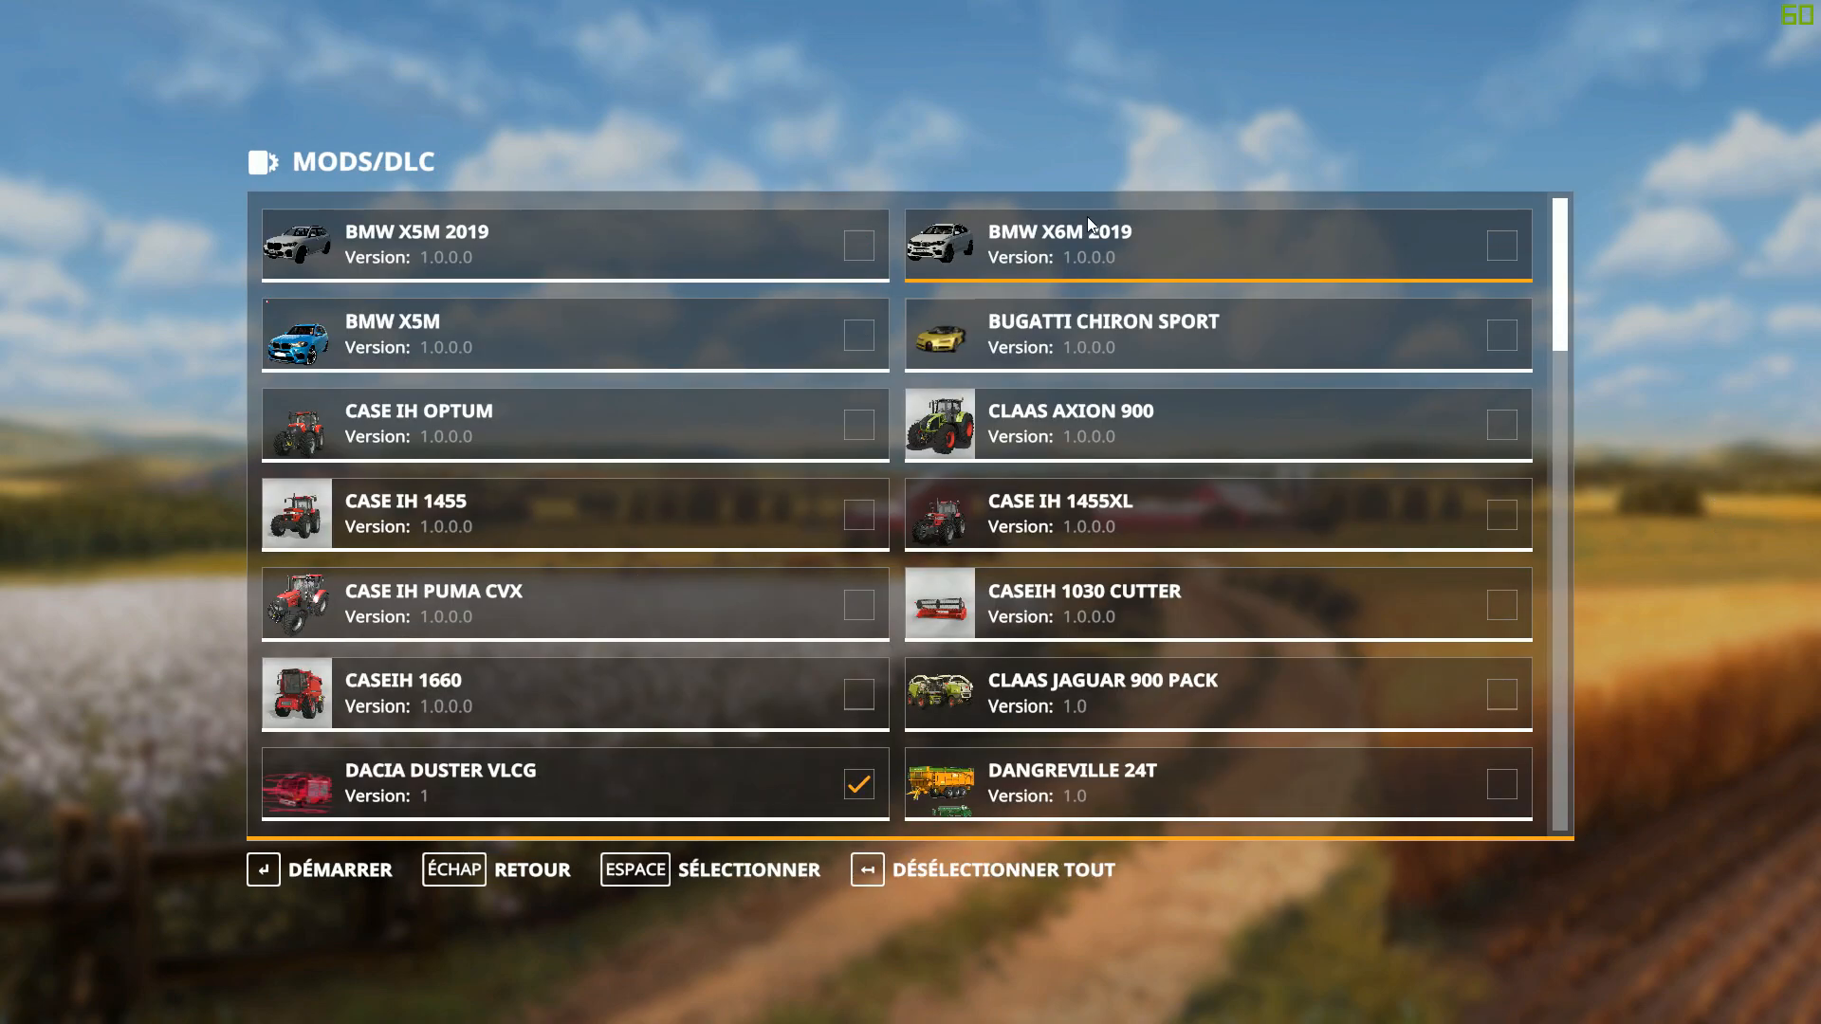
left_click(784, 252)
left_click(1062, 244)
left_click(747, 326)
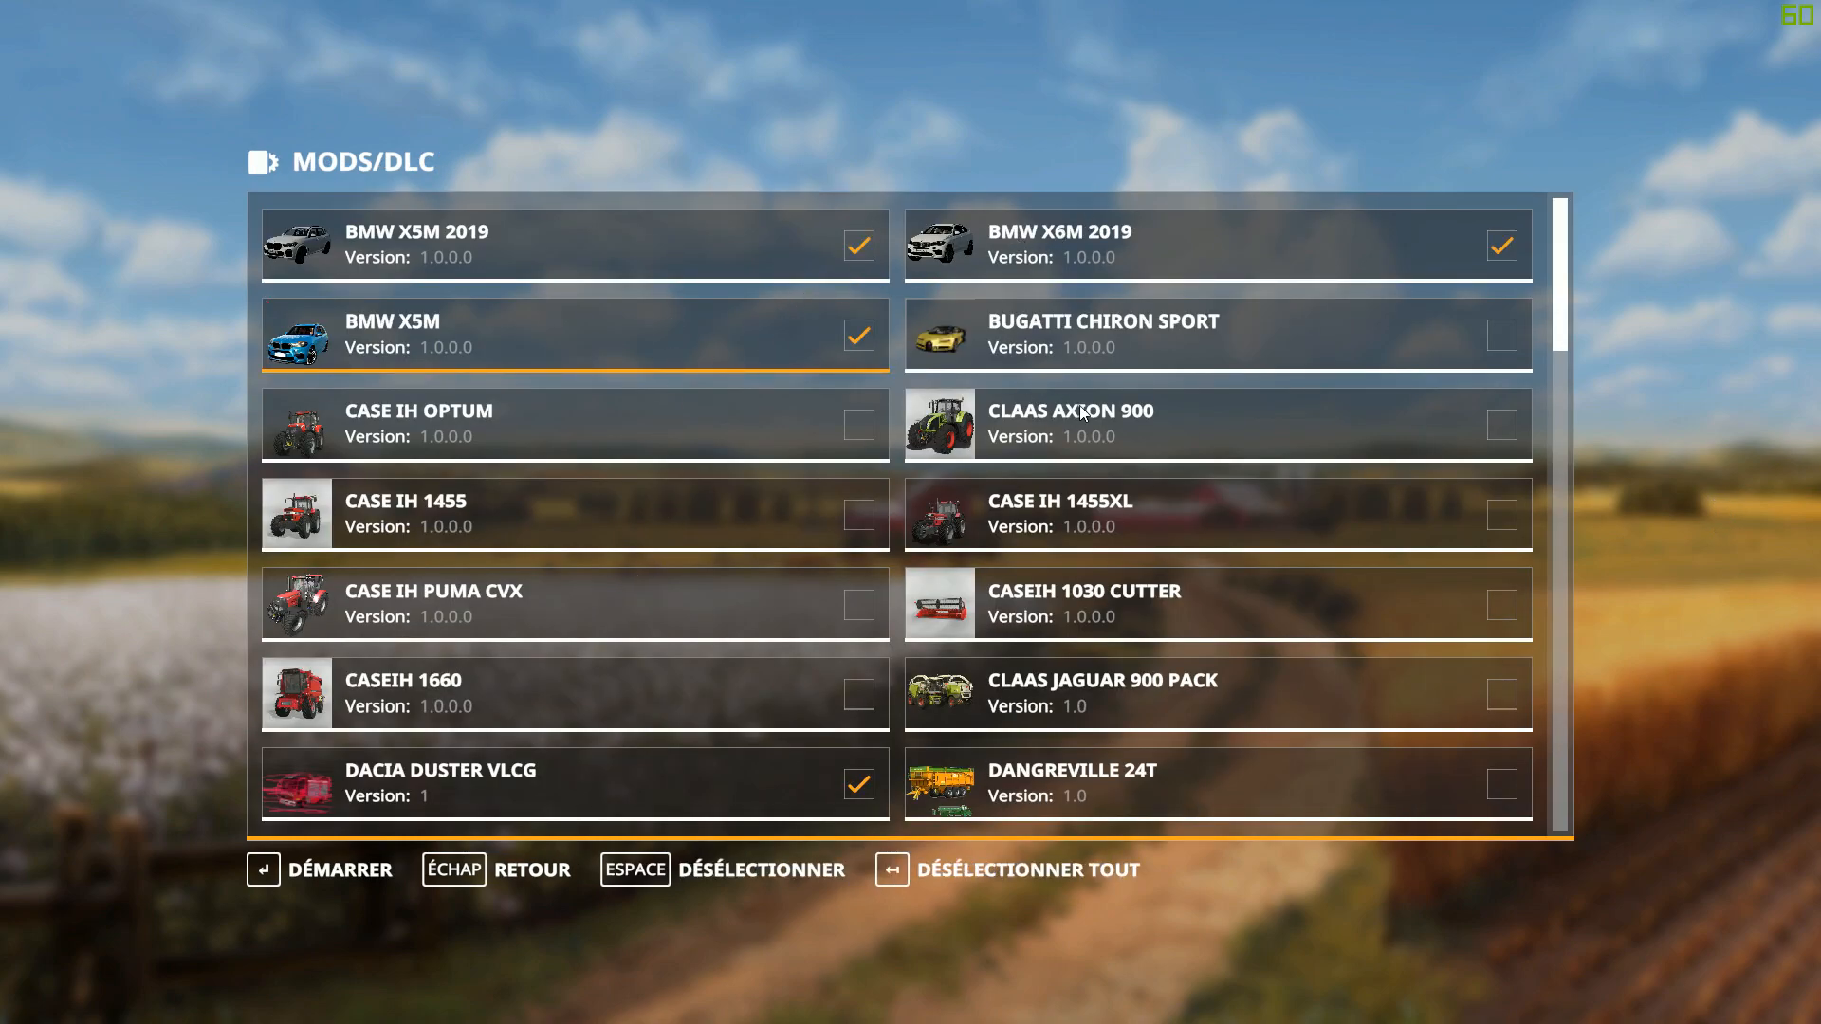
Review the whole Mods/DLC list down to its end to check which mods are selected
scroll(1195, 412, "down", 12)
left_click_drag(1563, 366, 1568, 437)
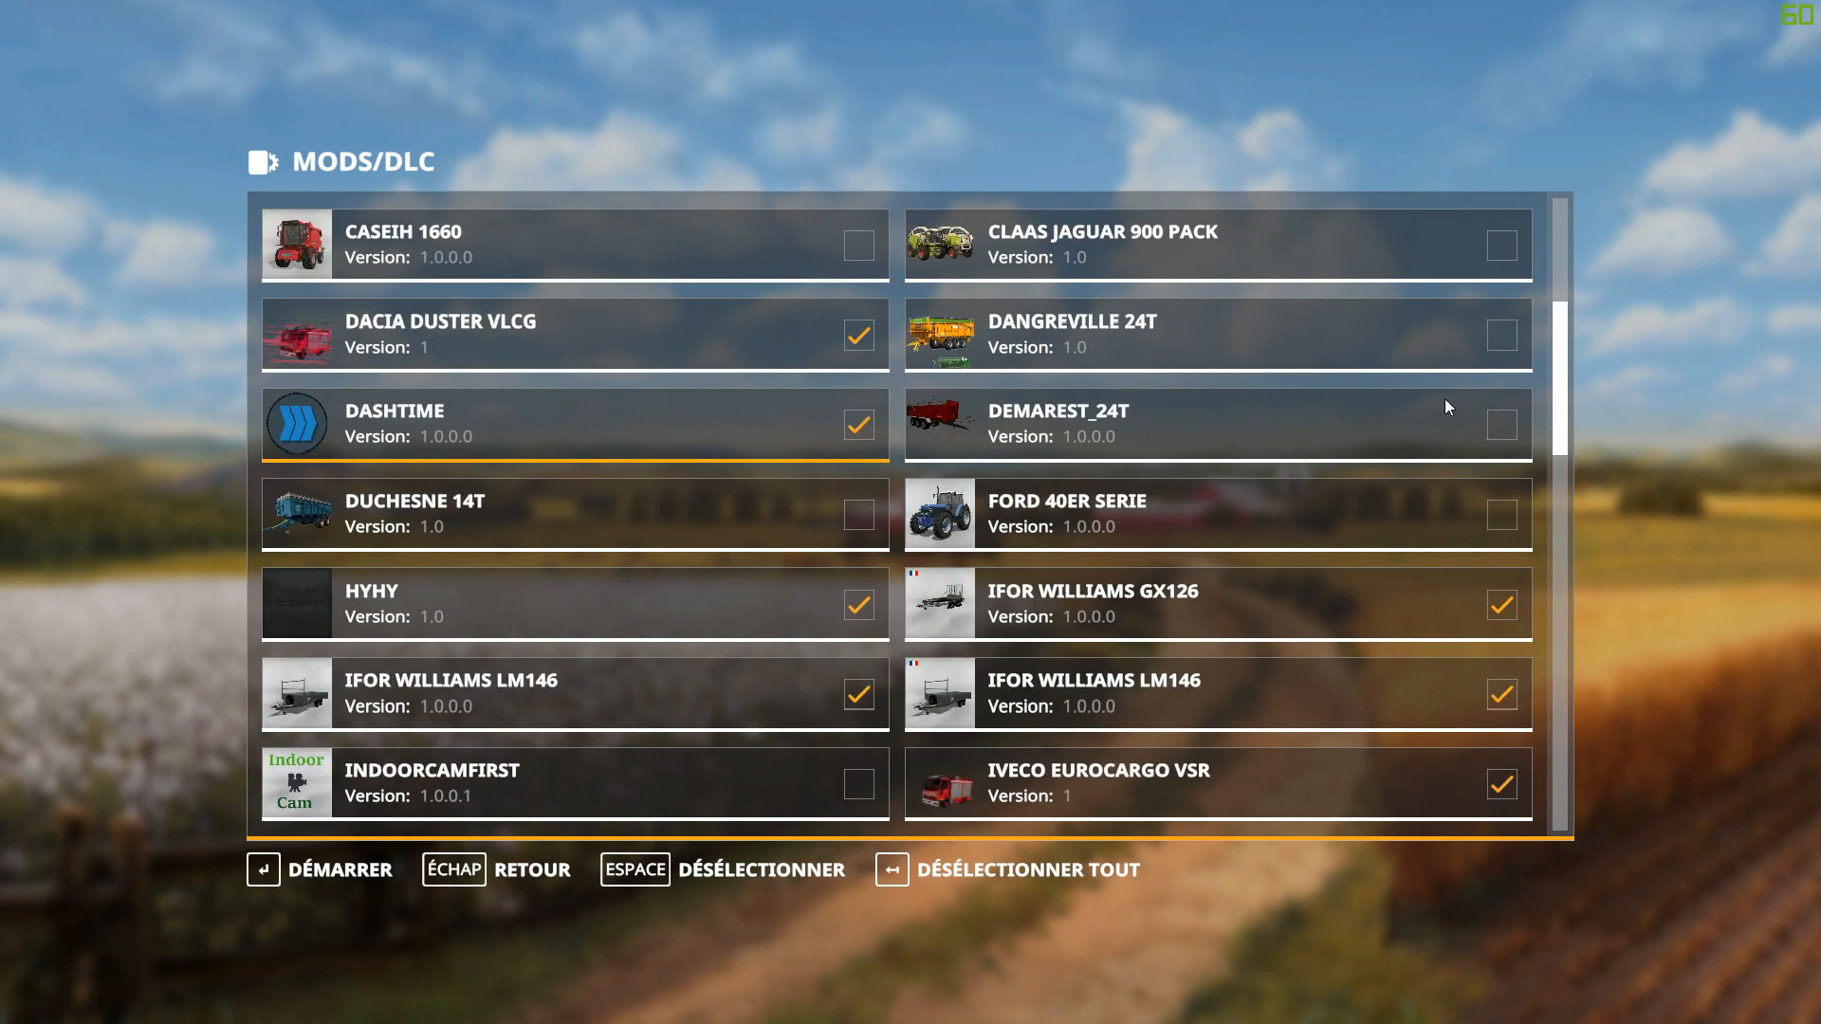
left_click_drag(1563, 441, 1568, 491)
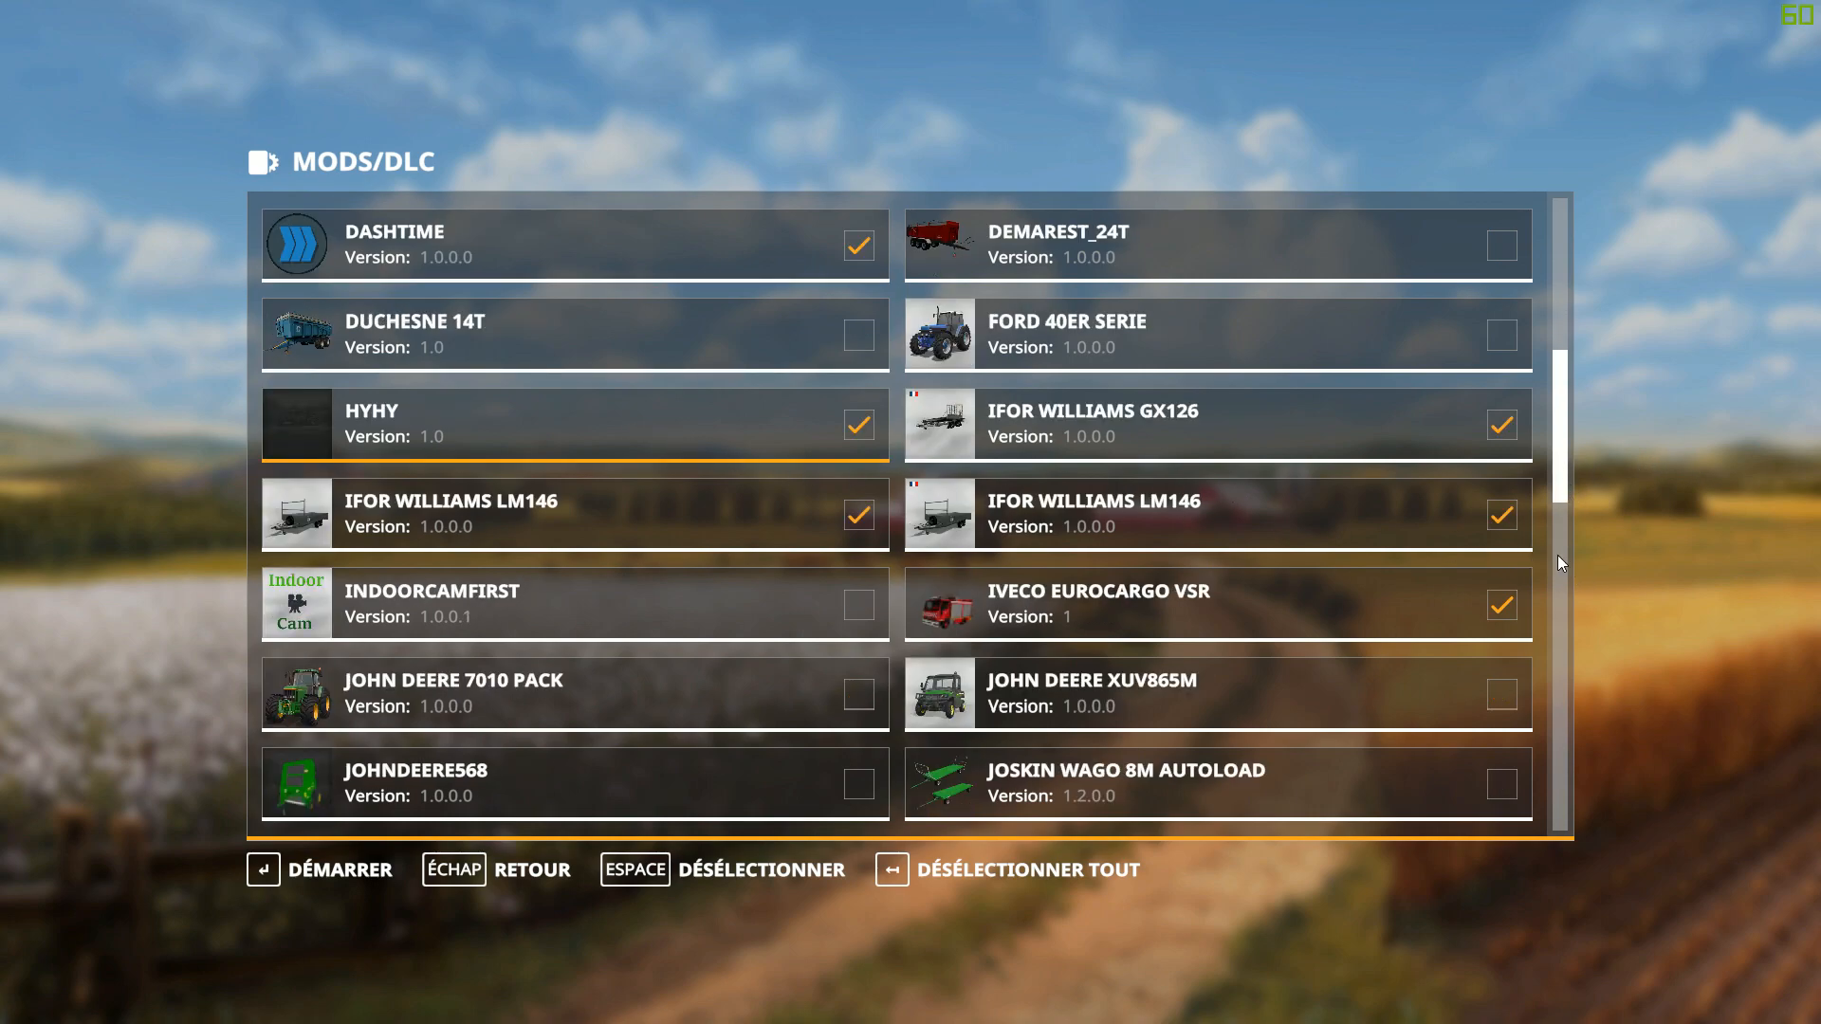
left_click_drag(1565, 480, 1577, 561)
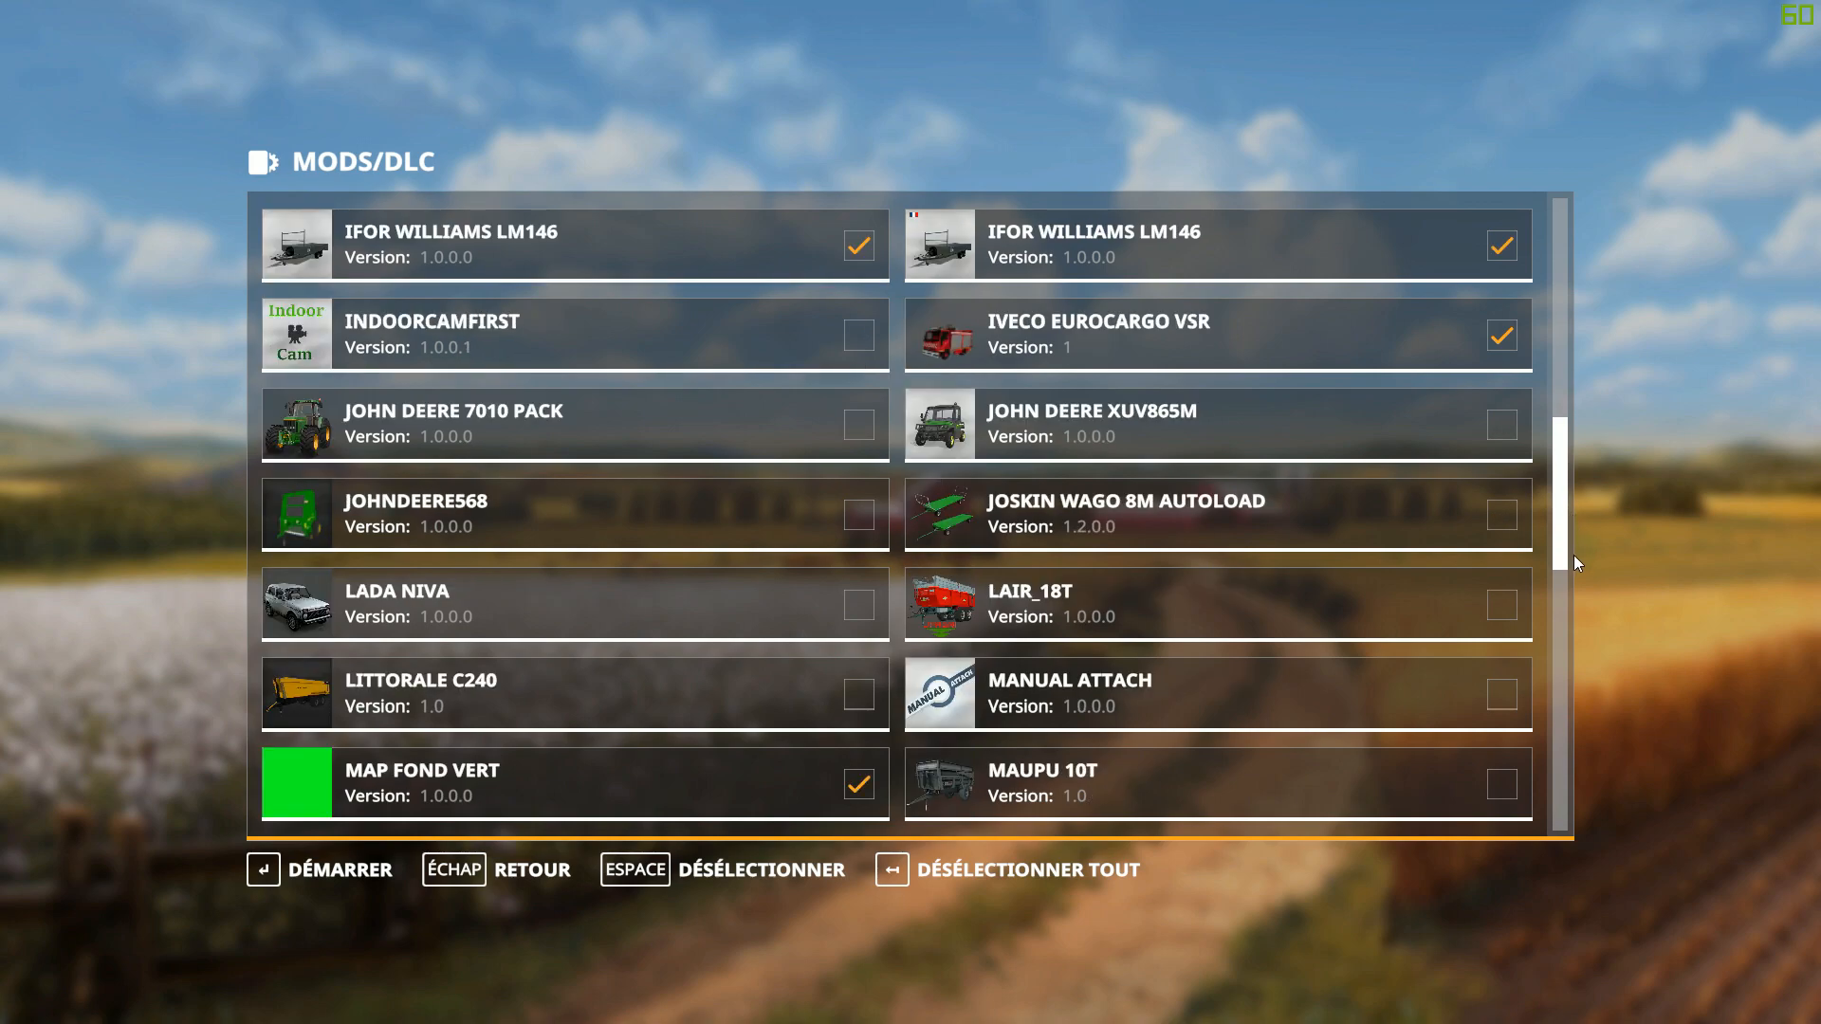
left_click_drag(1565, 499, 1580, 601)
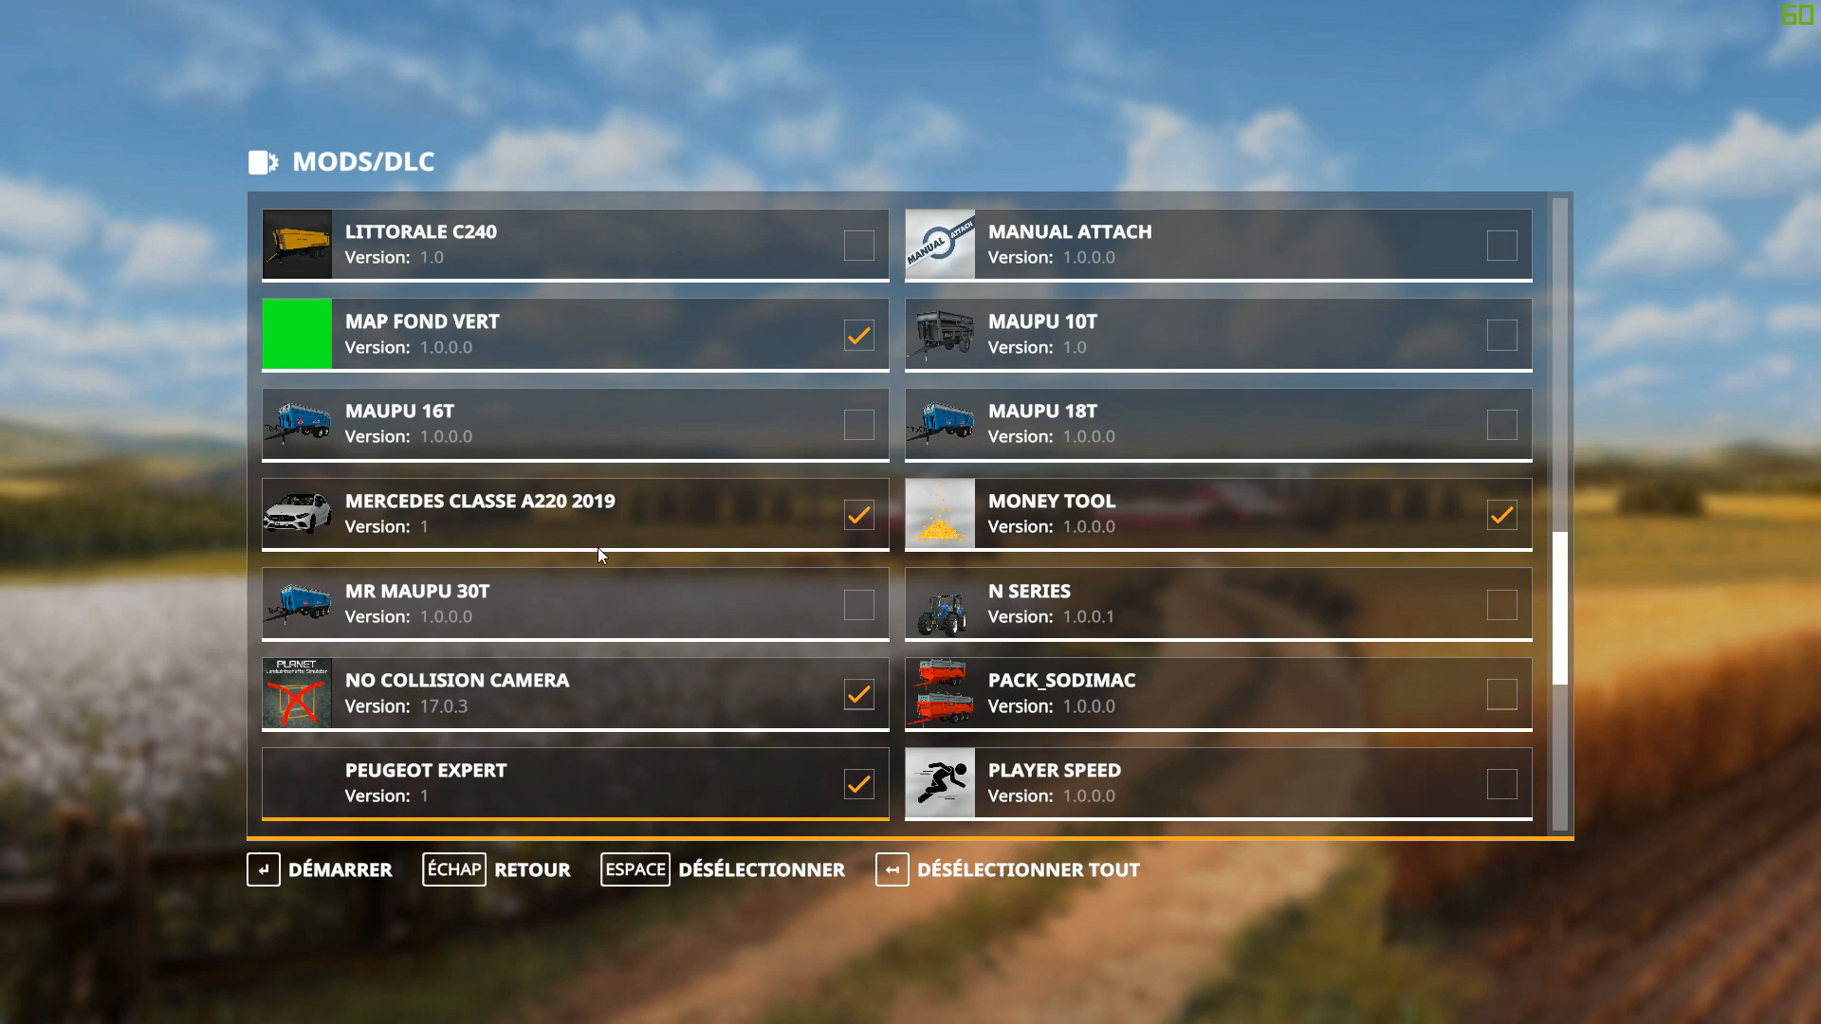
scroll(1555, 667, "down", 2)
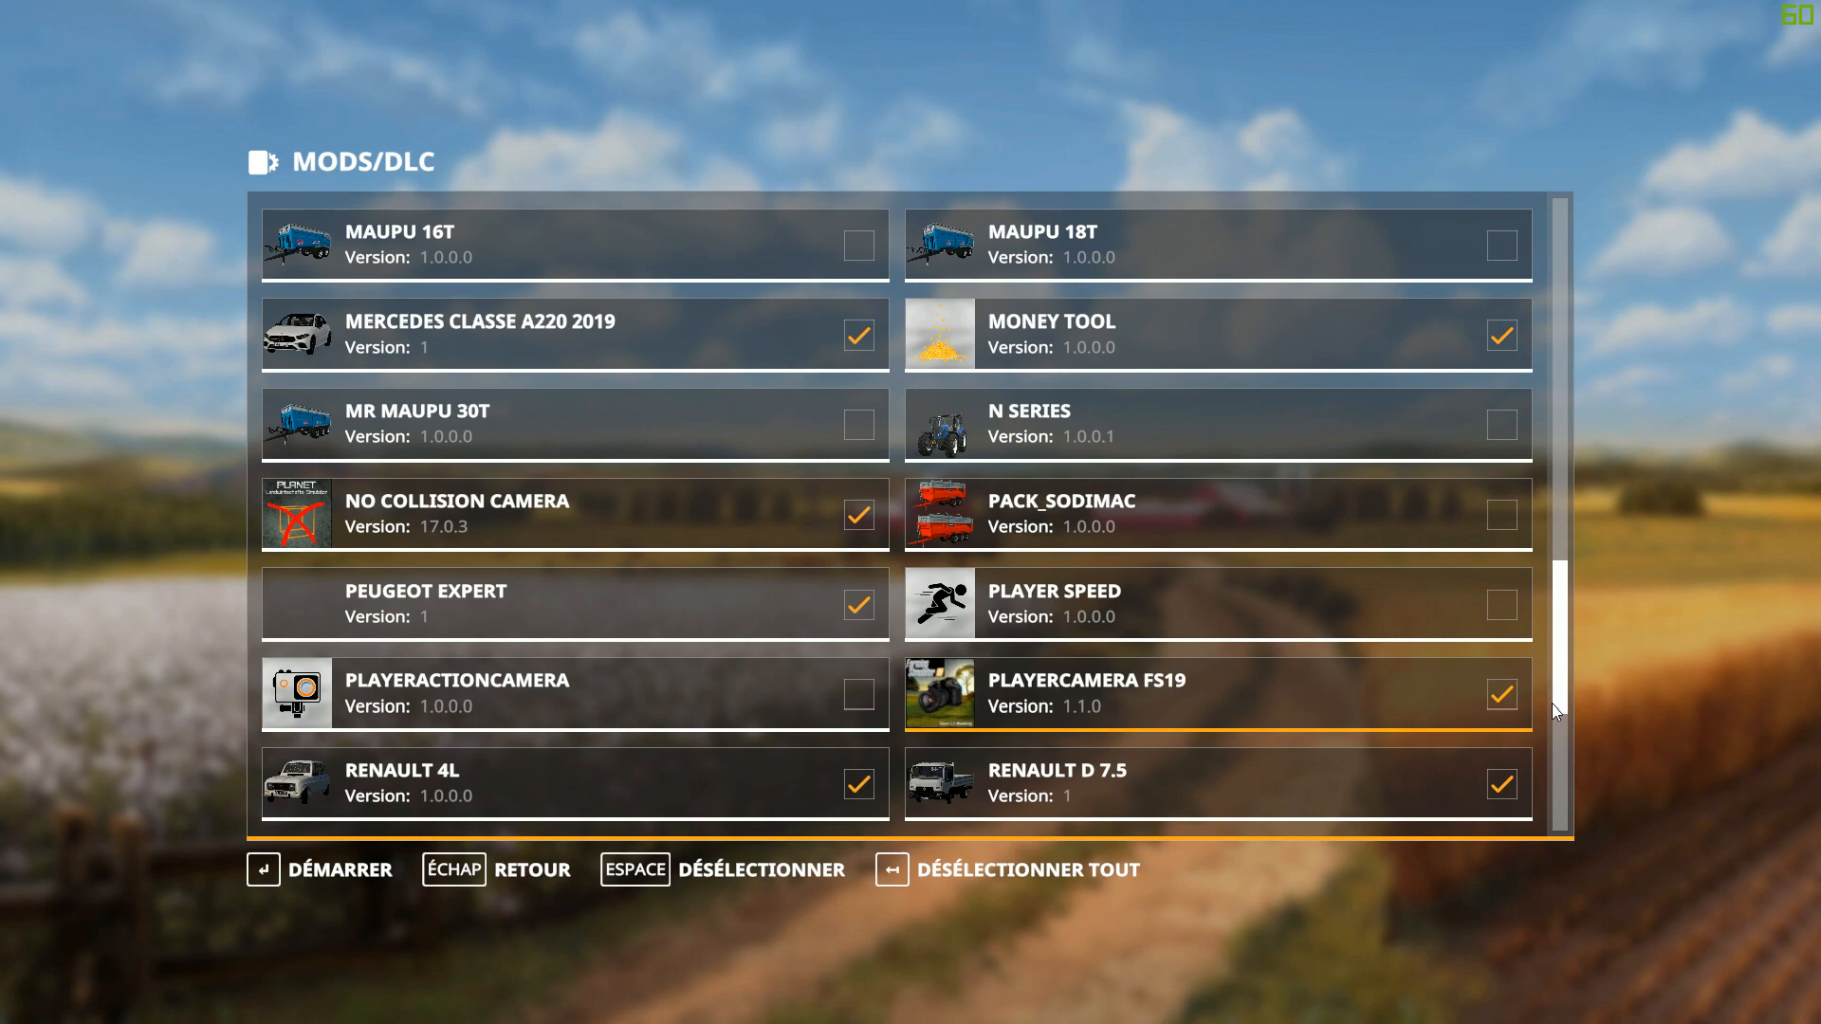
left_click_drag(1561, 696, 1578, 786)
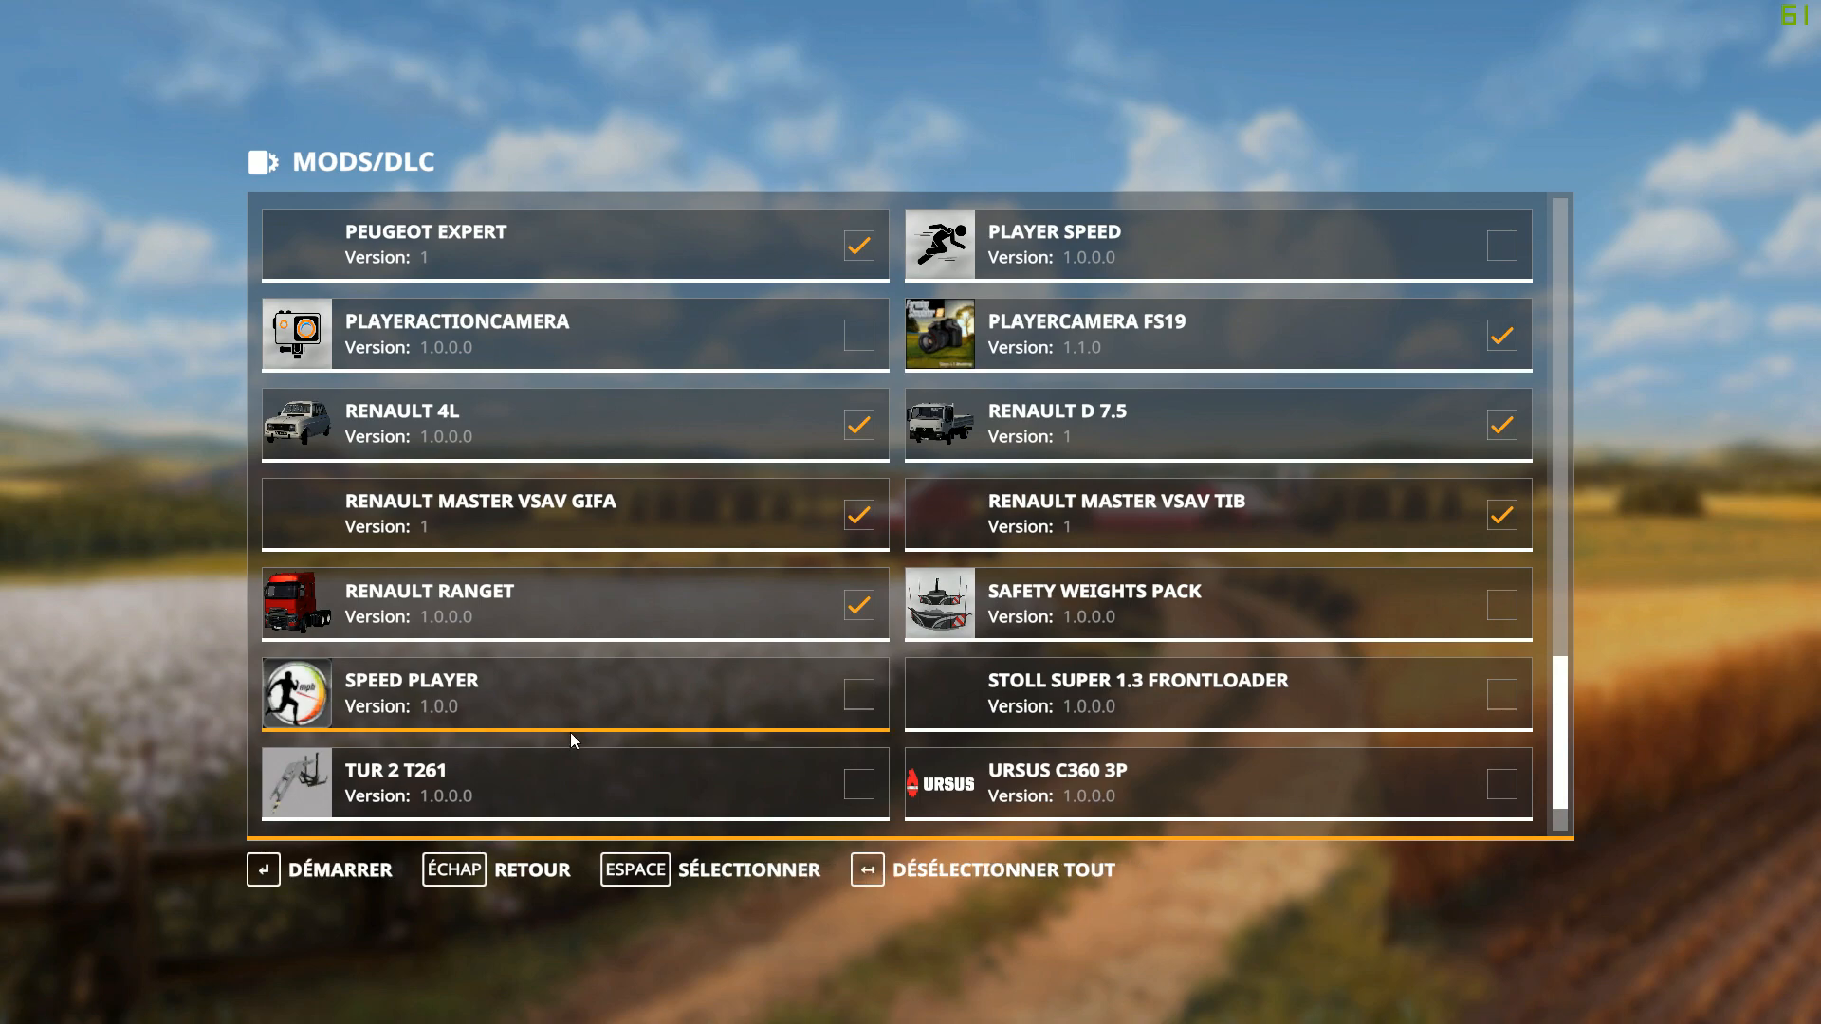
scroll(550, 768, "down", 1)
Launch the Map Fond Vert save with the selected mods and enter the game
left_click(328, 867)
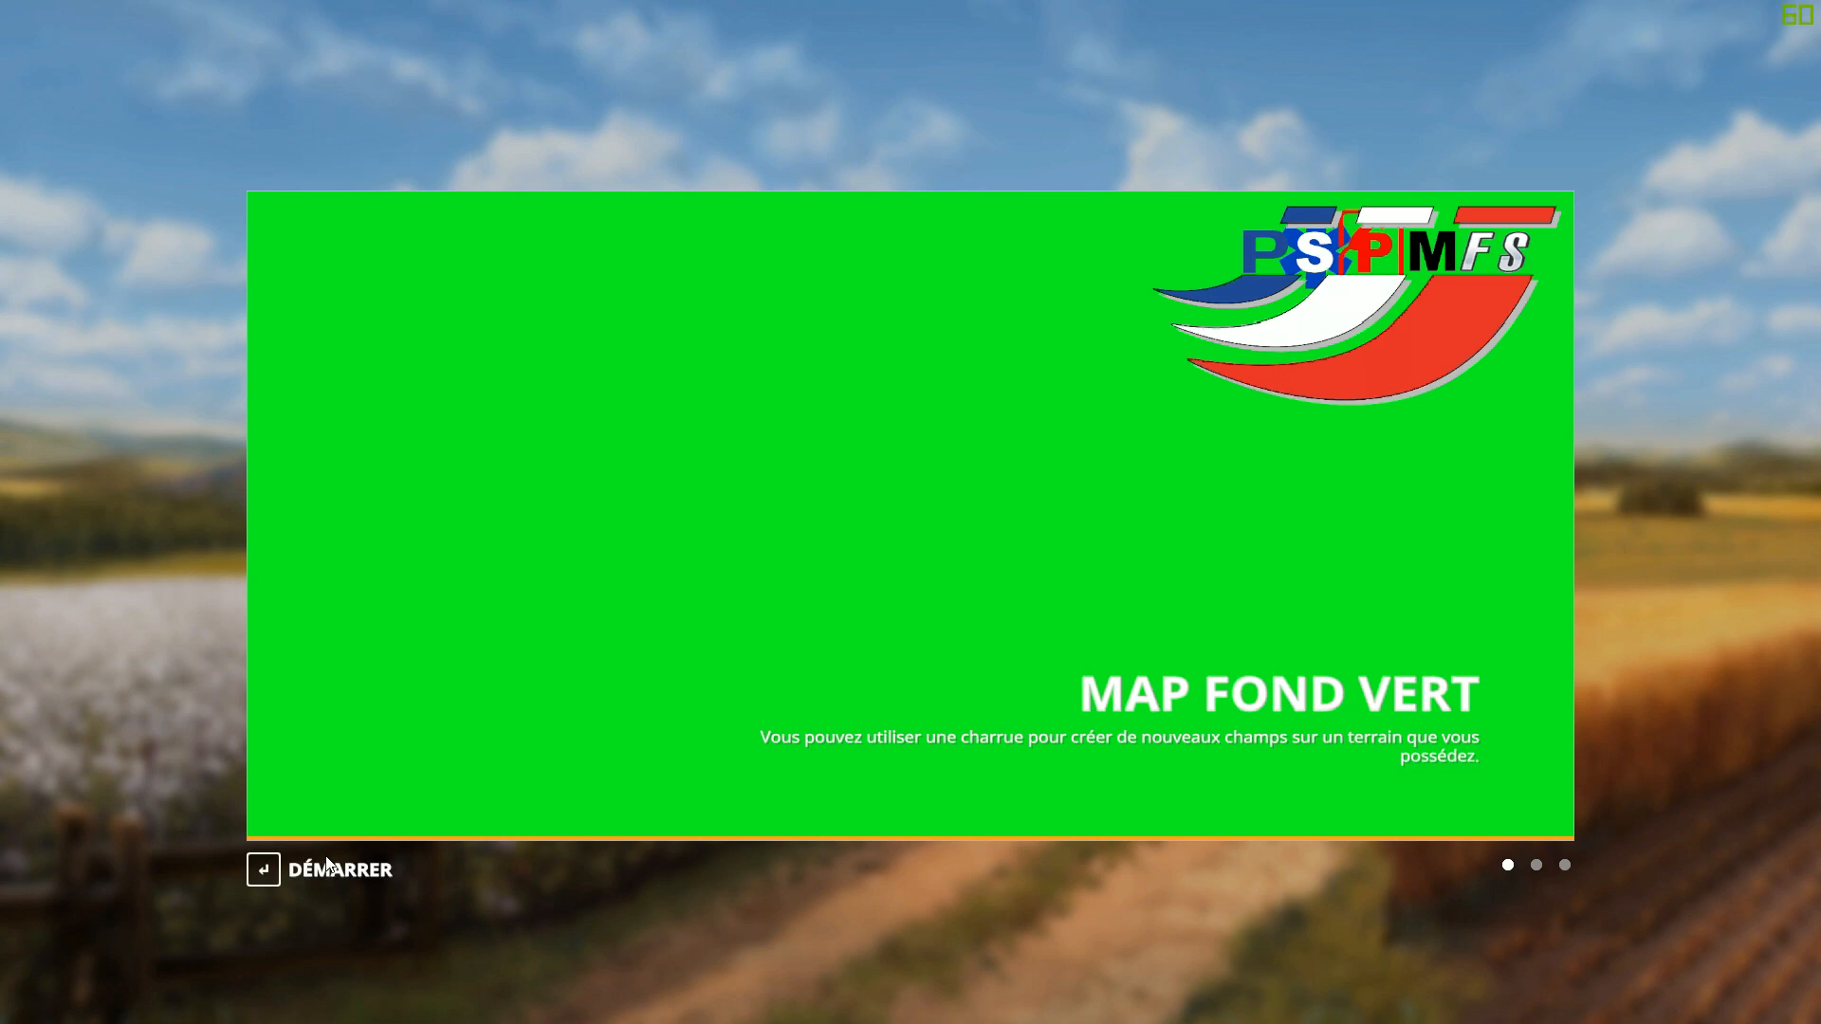
key("Return")
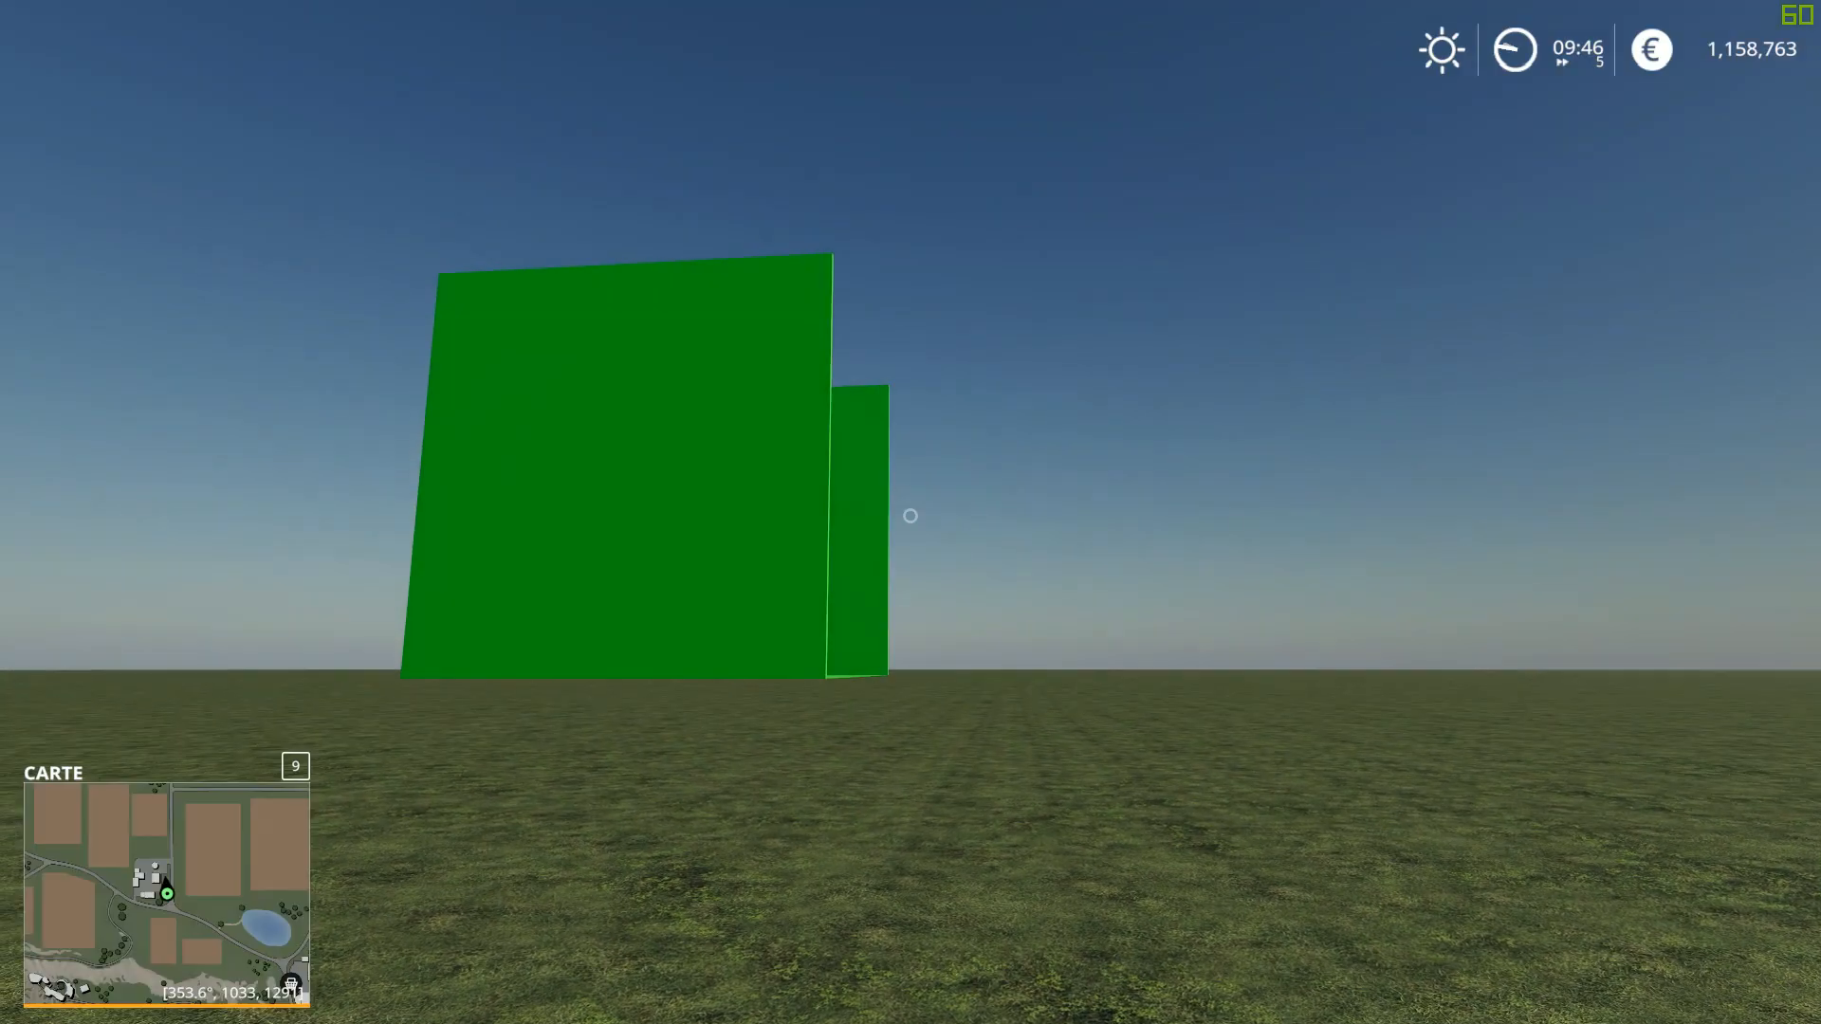
key("w")
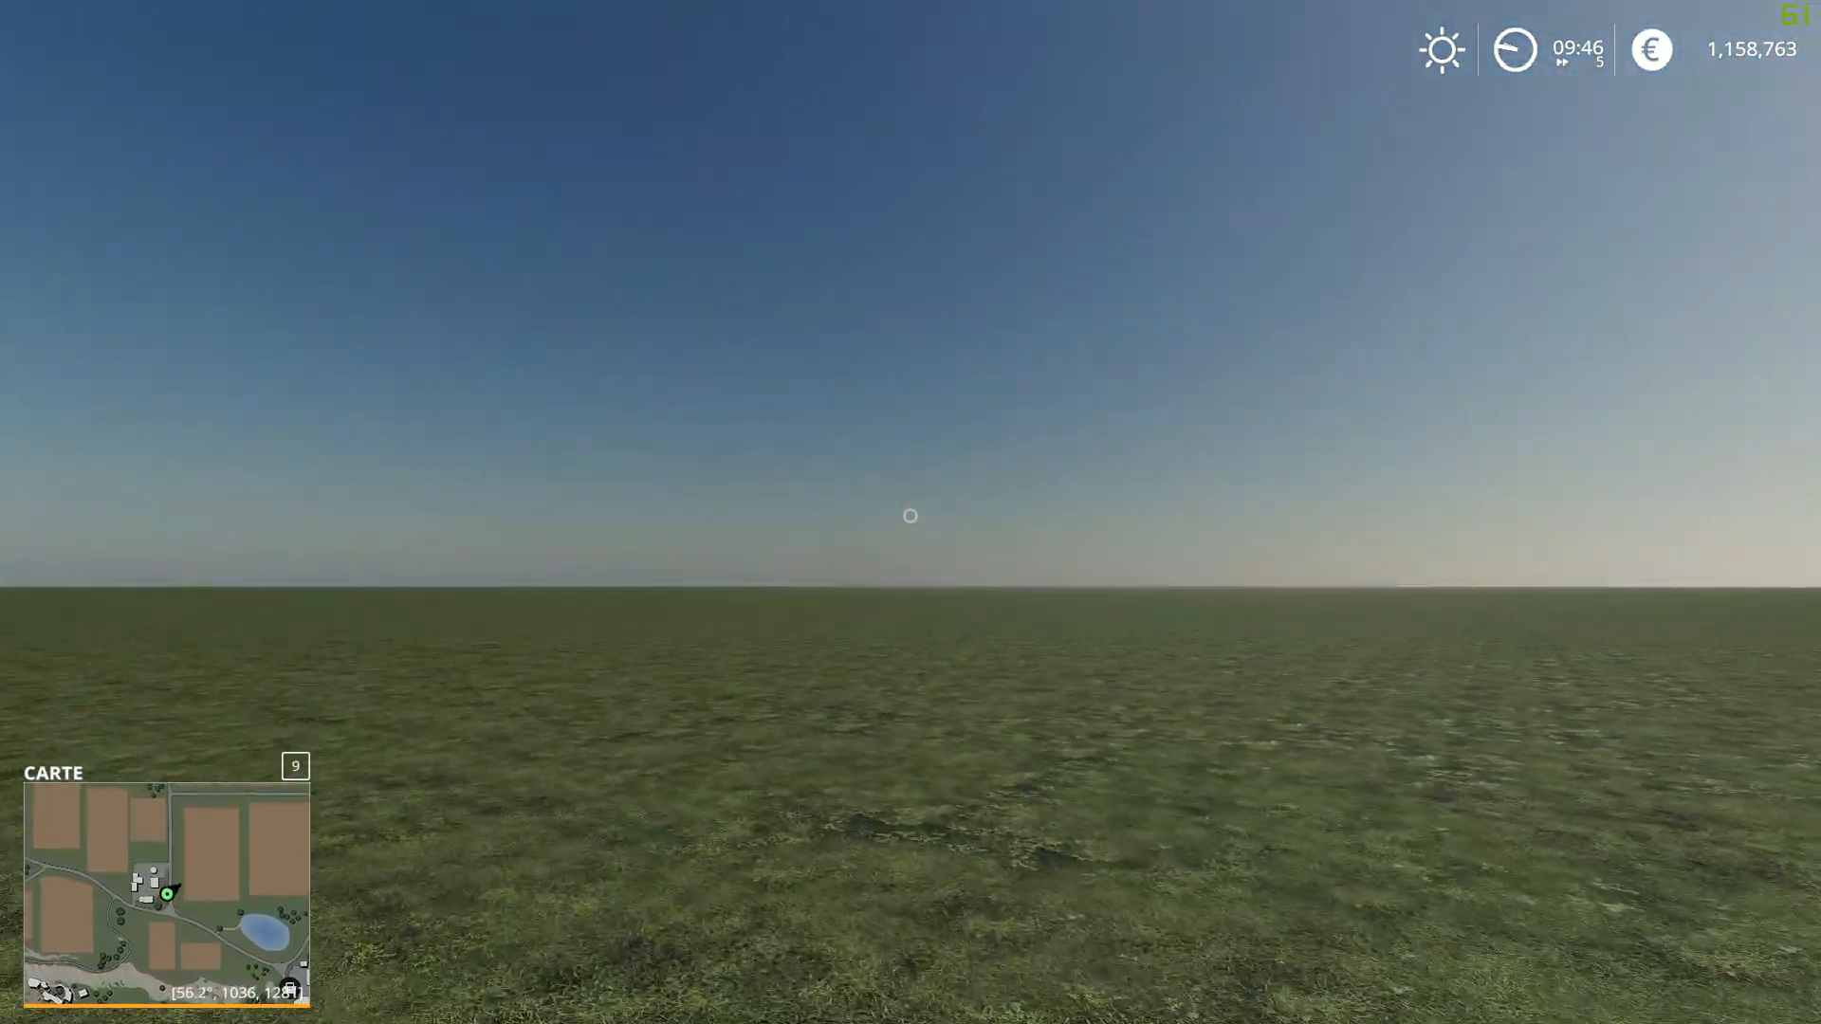
Open the Voitures category of the vehicle shop and browse the modded cars on offer
key("p")
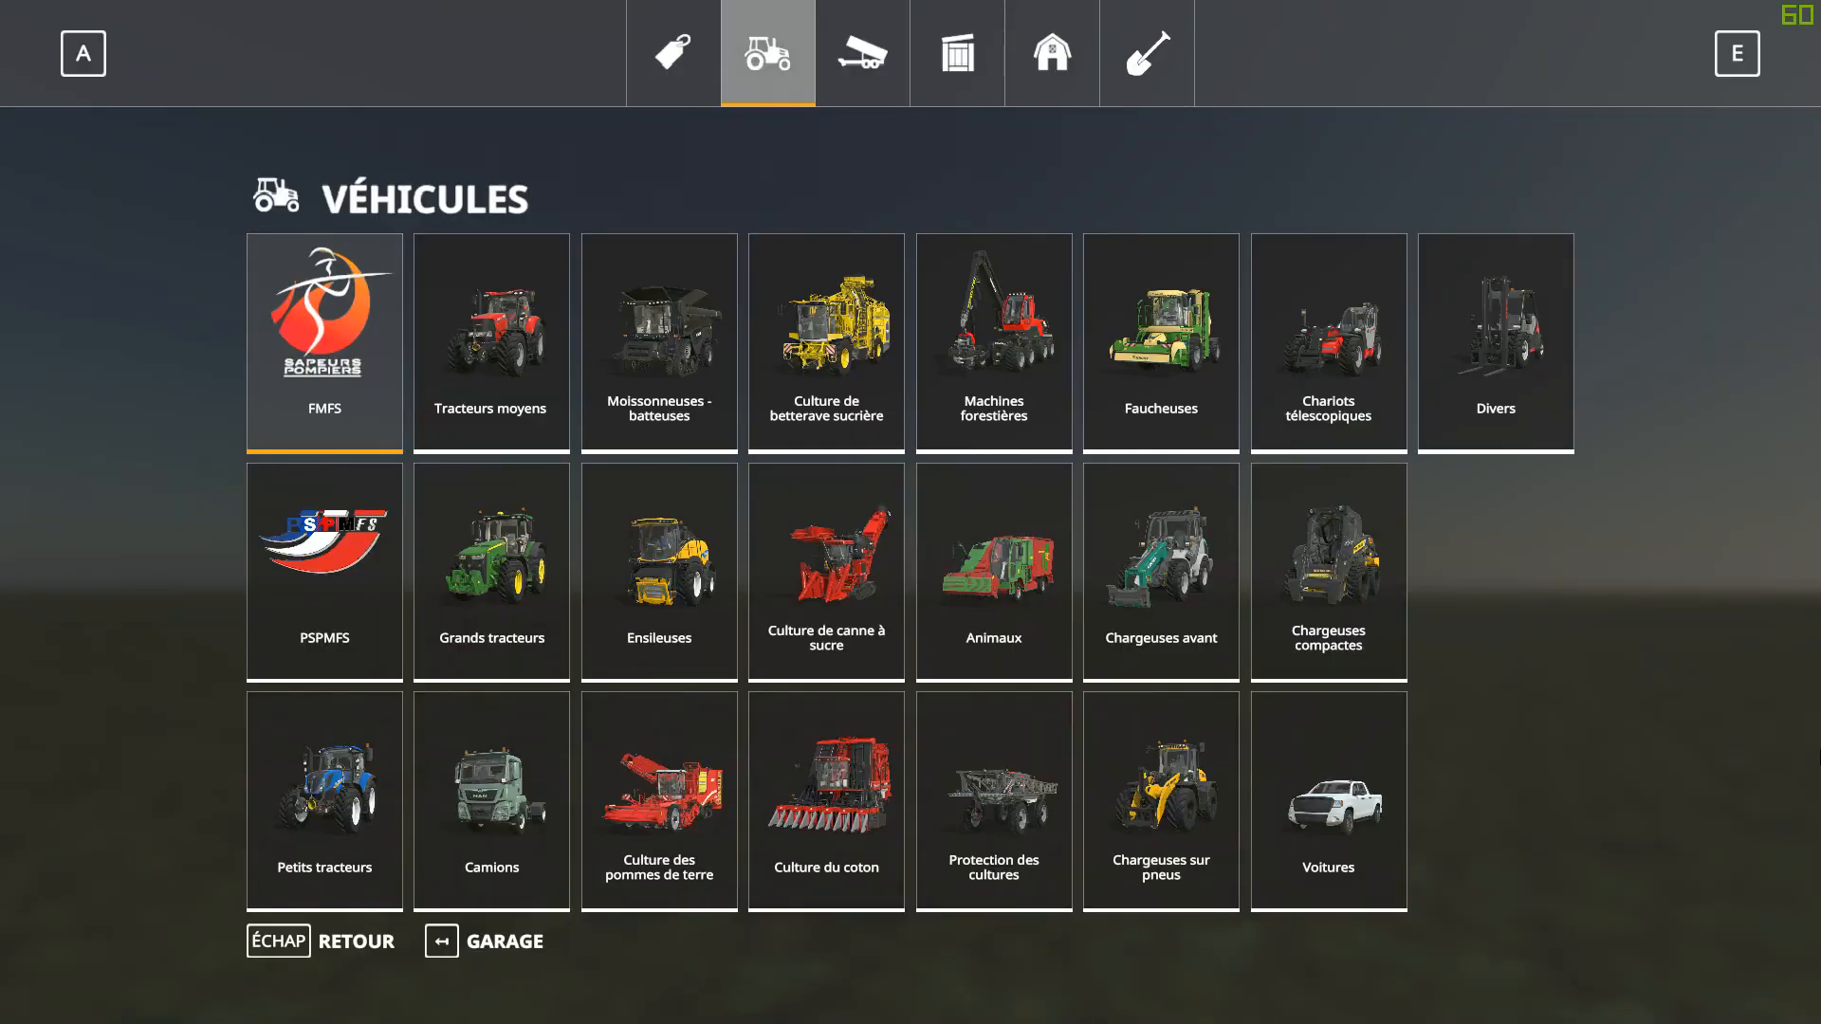
left_click(1363, 818)
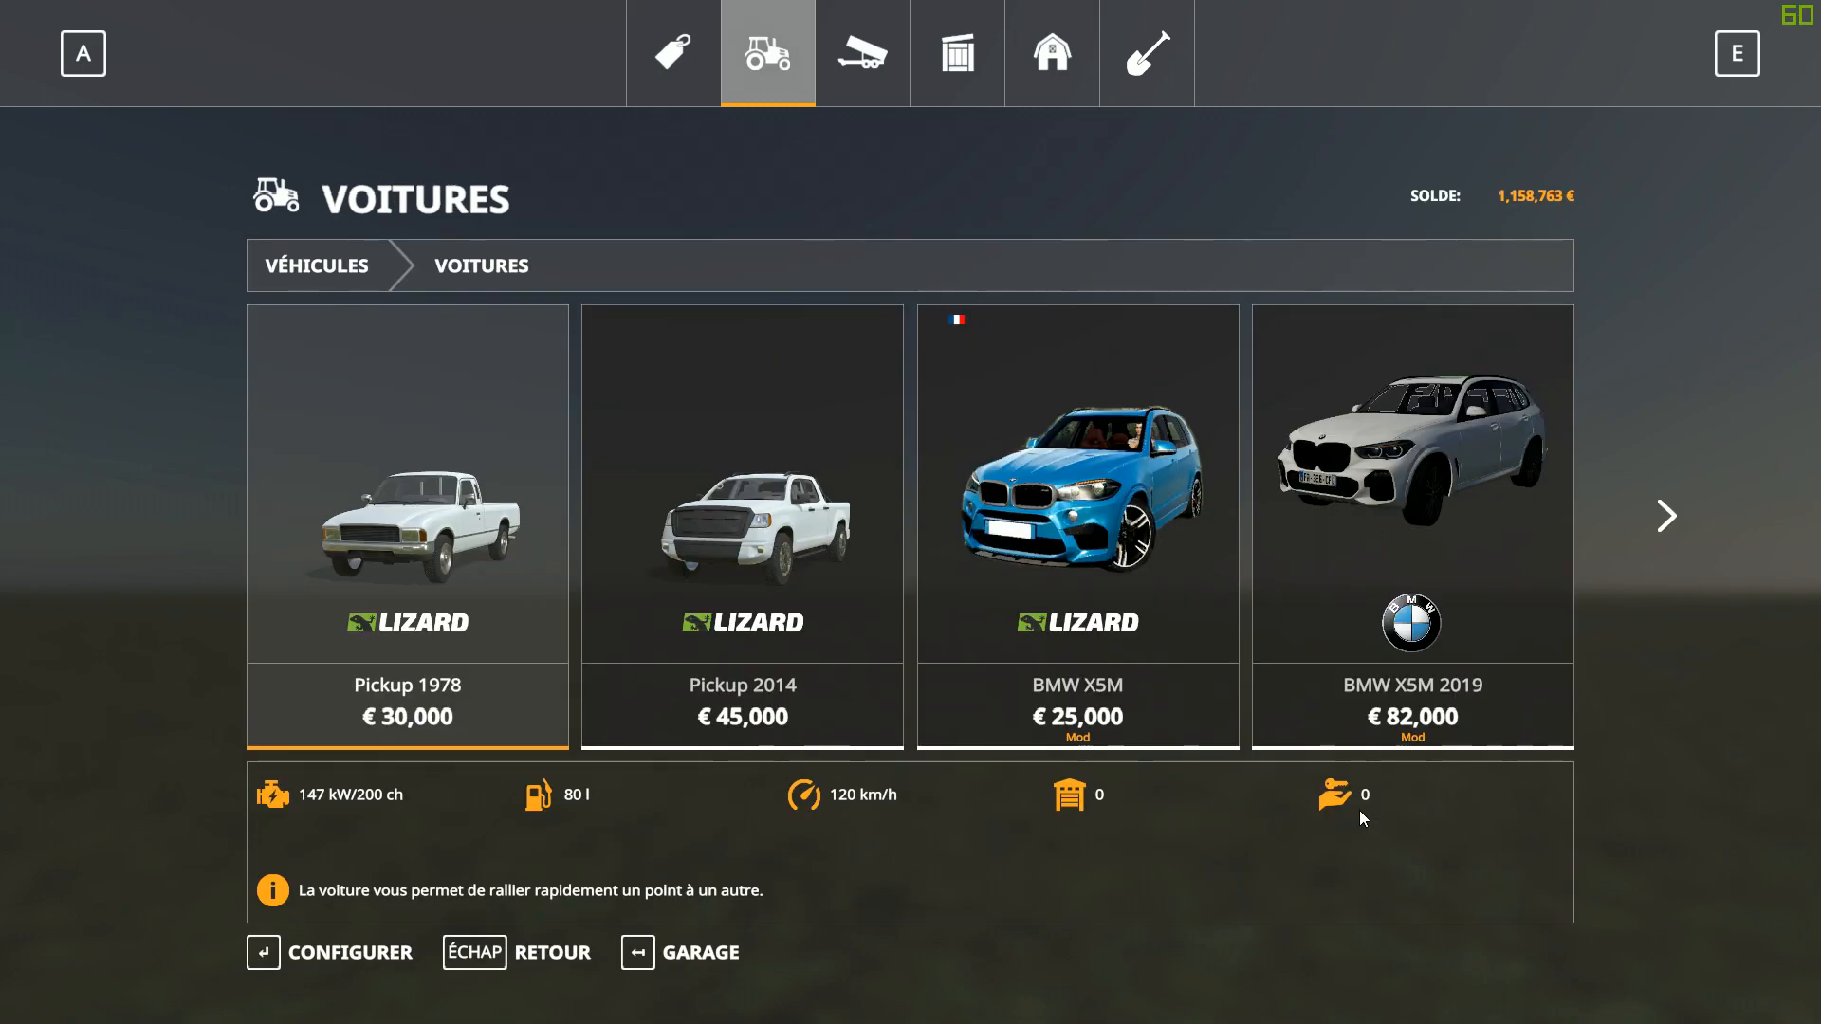
scroll(982, 628, "down", 7)
scroll(1045, 599, "up", 2)
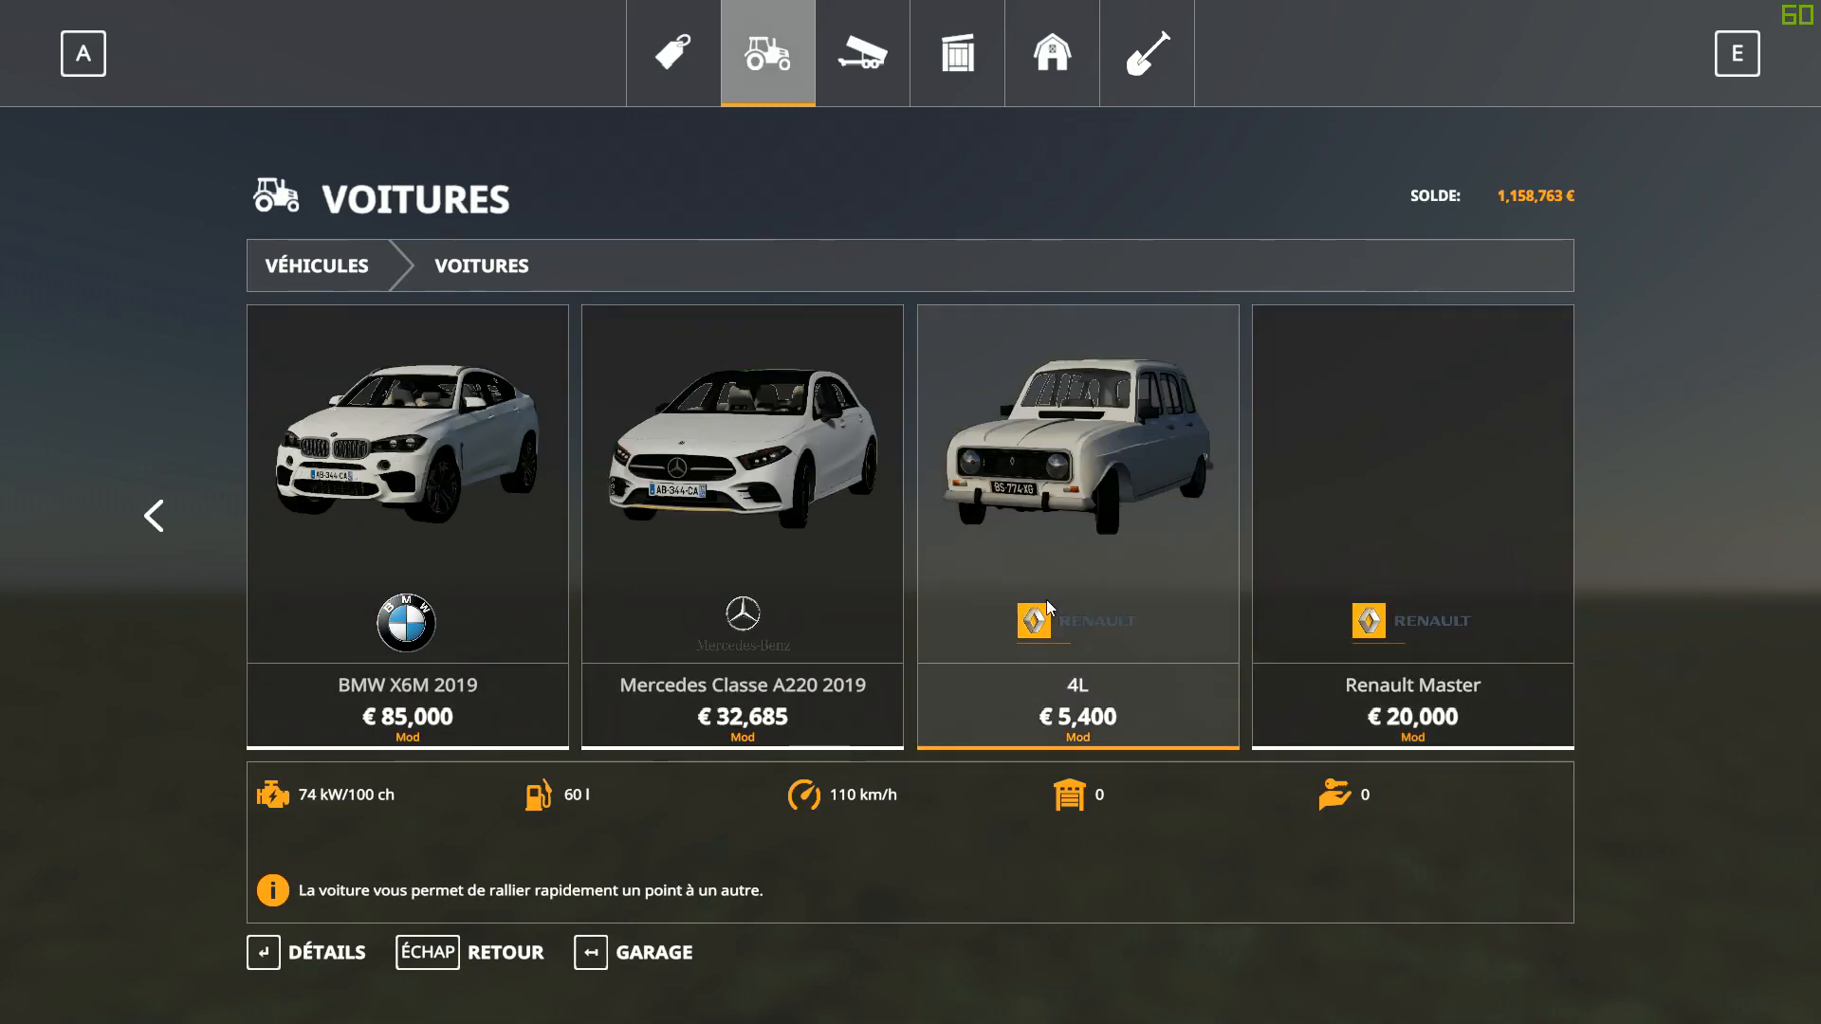
scroll(1045, 599, "up", 2)
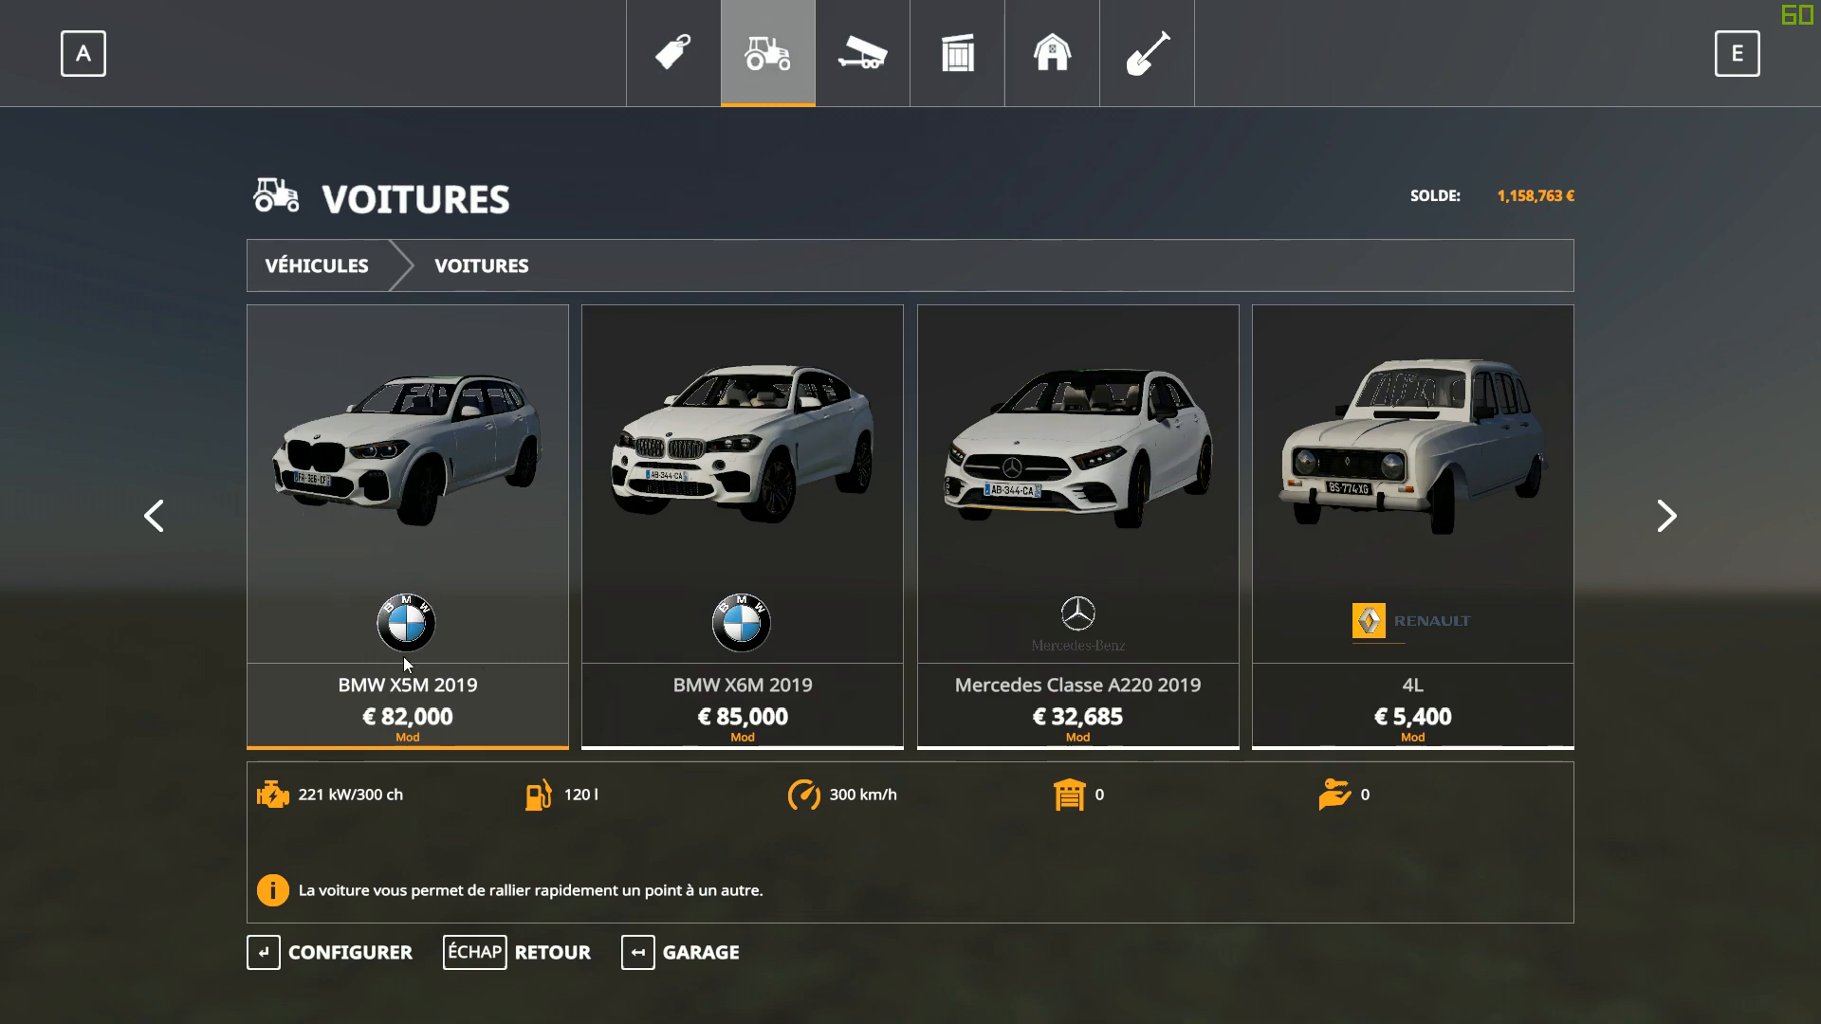
Inspect the detail pages of the BMW X5M 2019, BMW X6M 2019, Mercedes Classe A220 2019 and Renault 4L, and leave the Voitures category
left_click(445, 424)
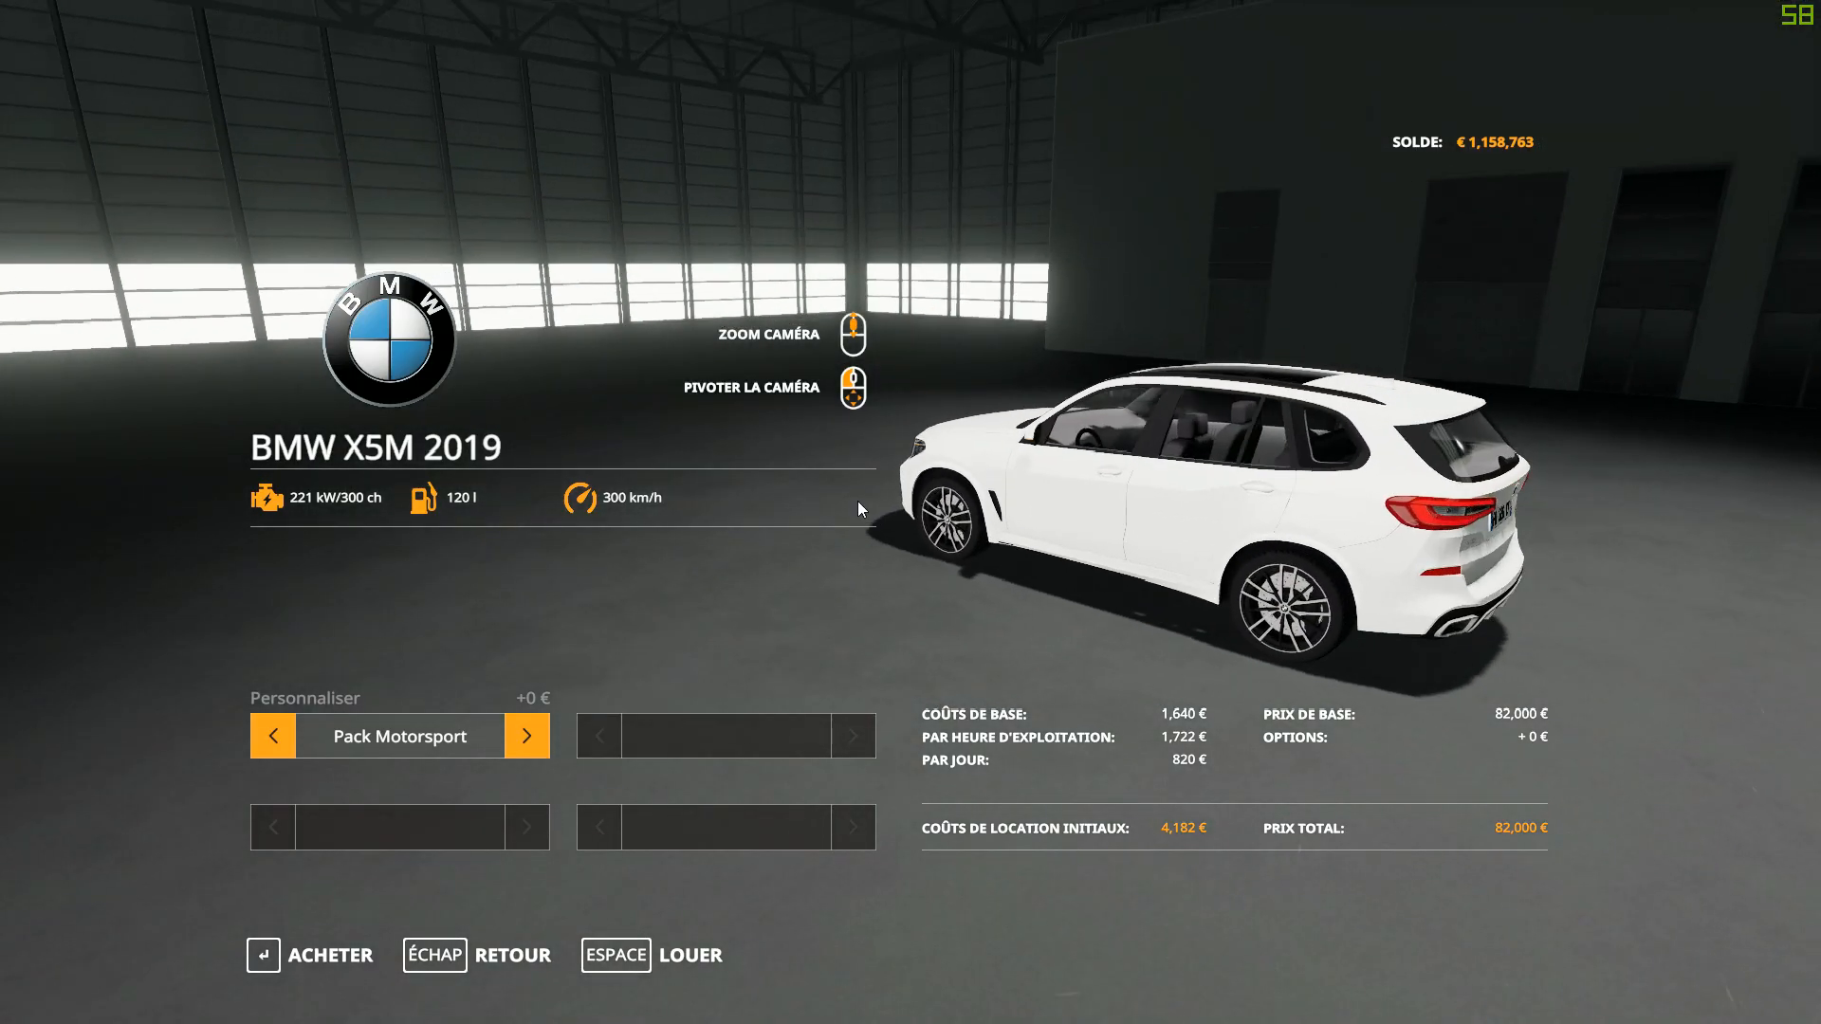
key("Escape")
left_click(724, 398)
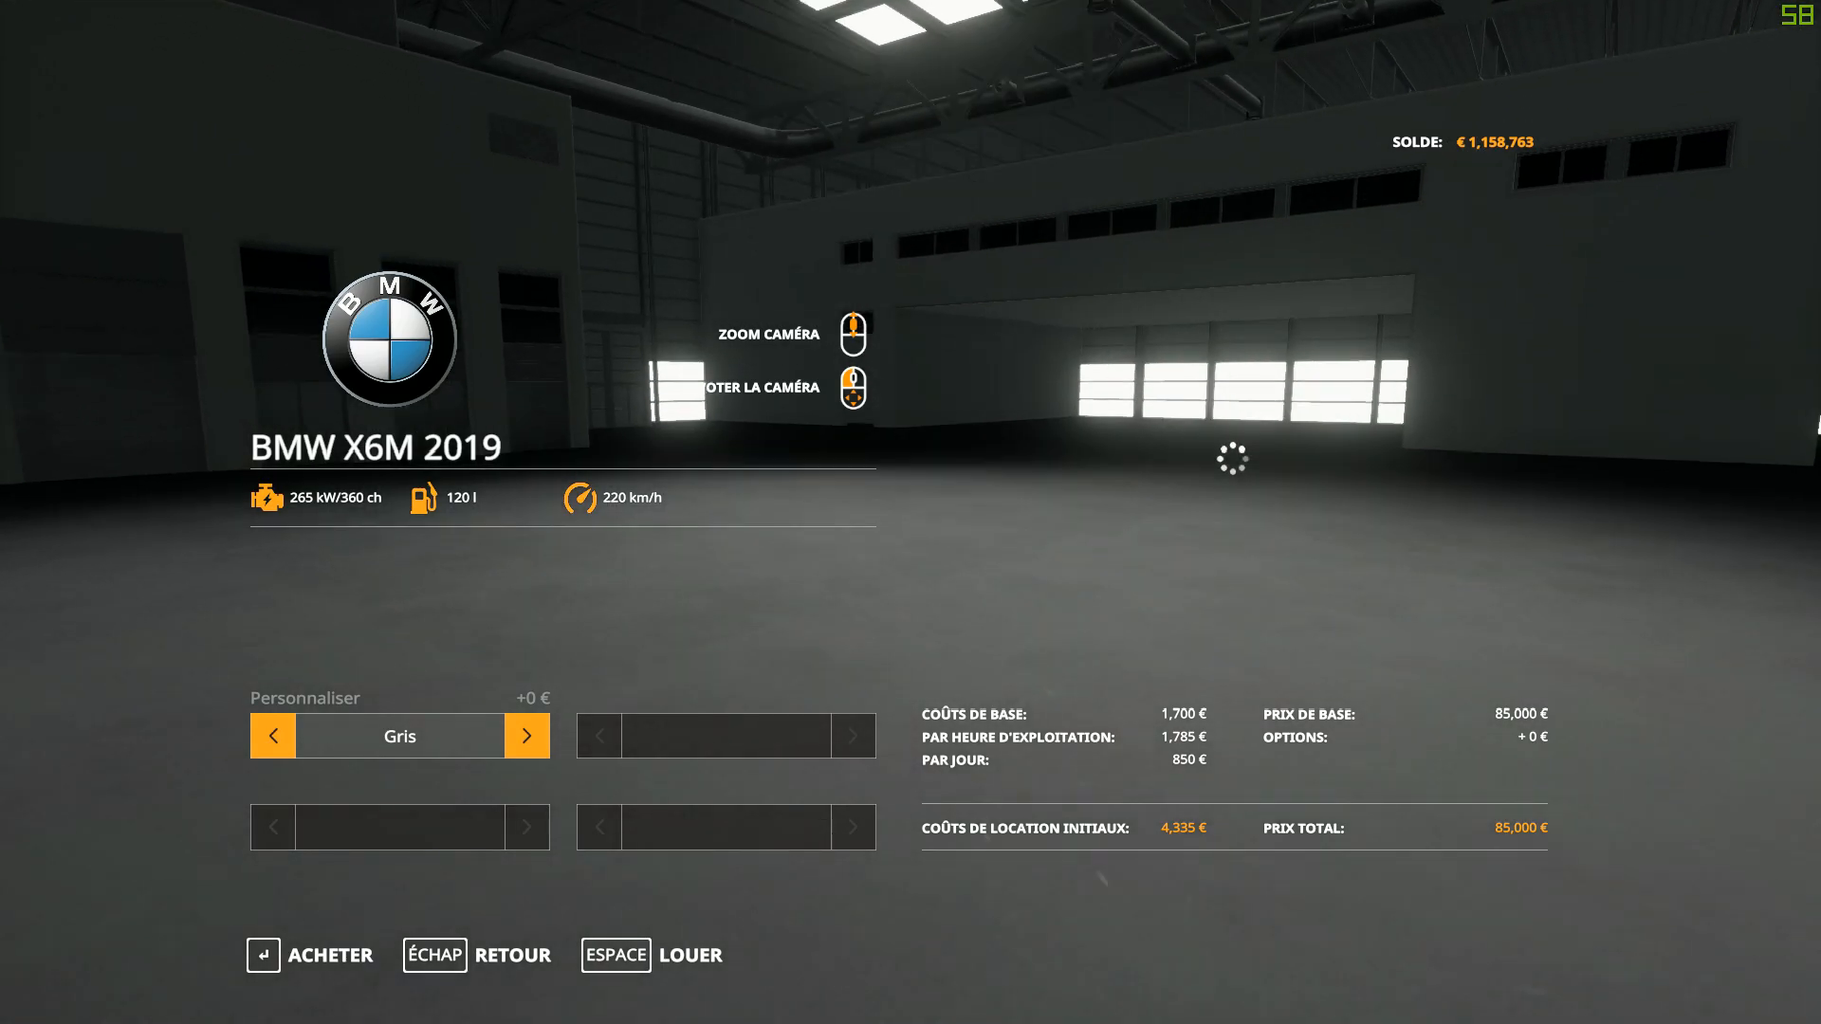
key("Escape")
left_click(1075, 509)
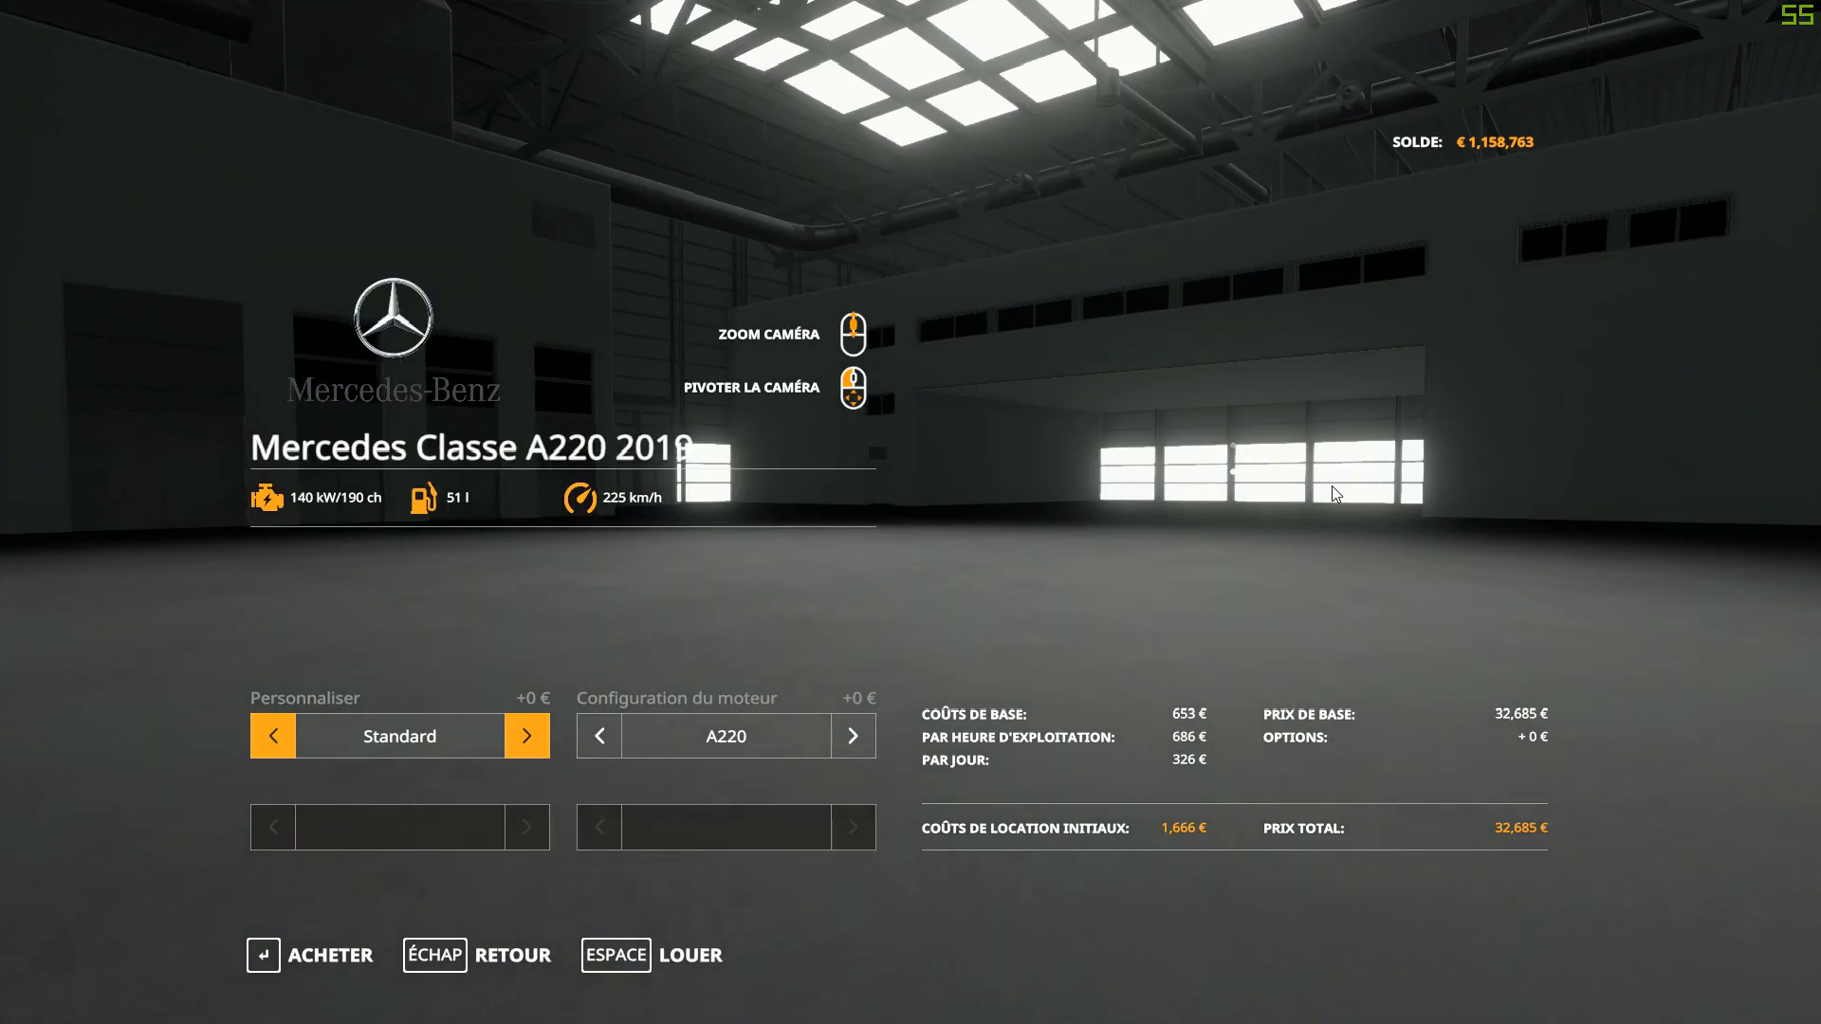
key("Escape")
left_click(1346, 521)
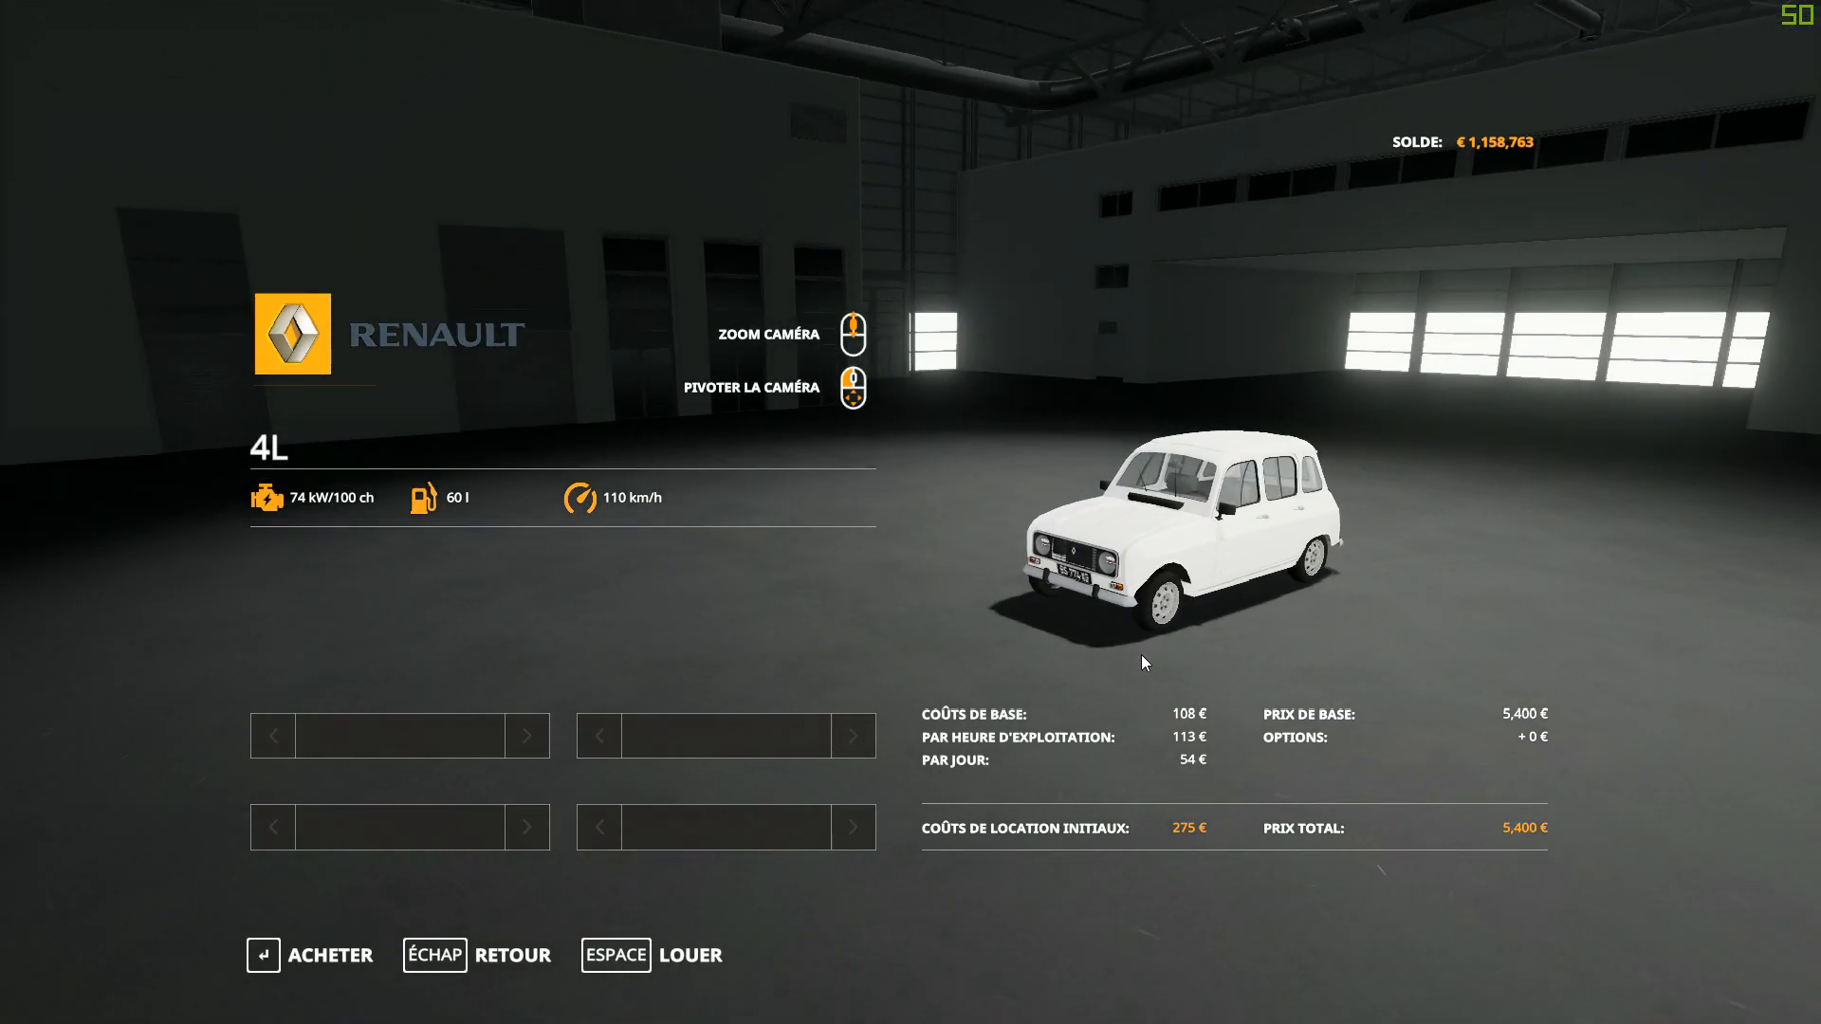
key("Escape")
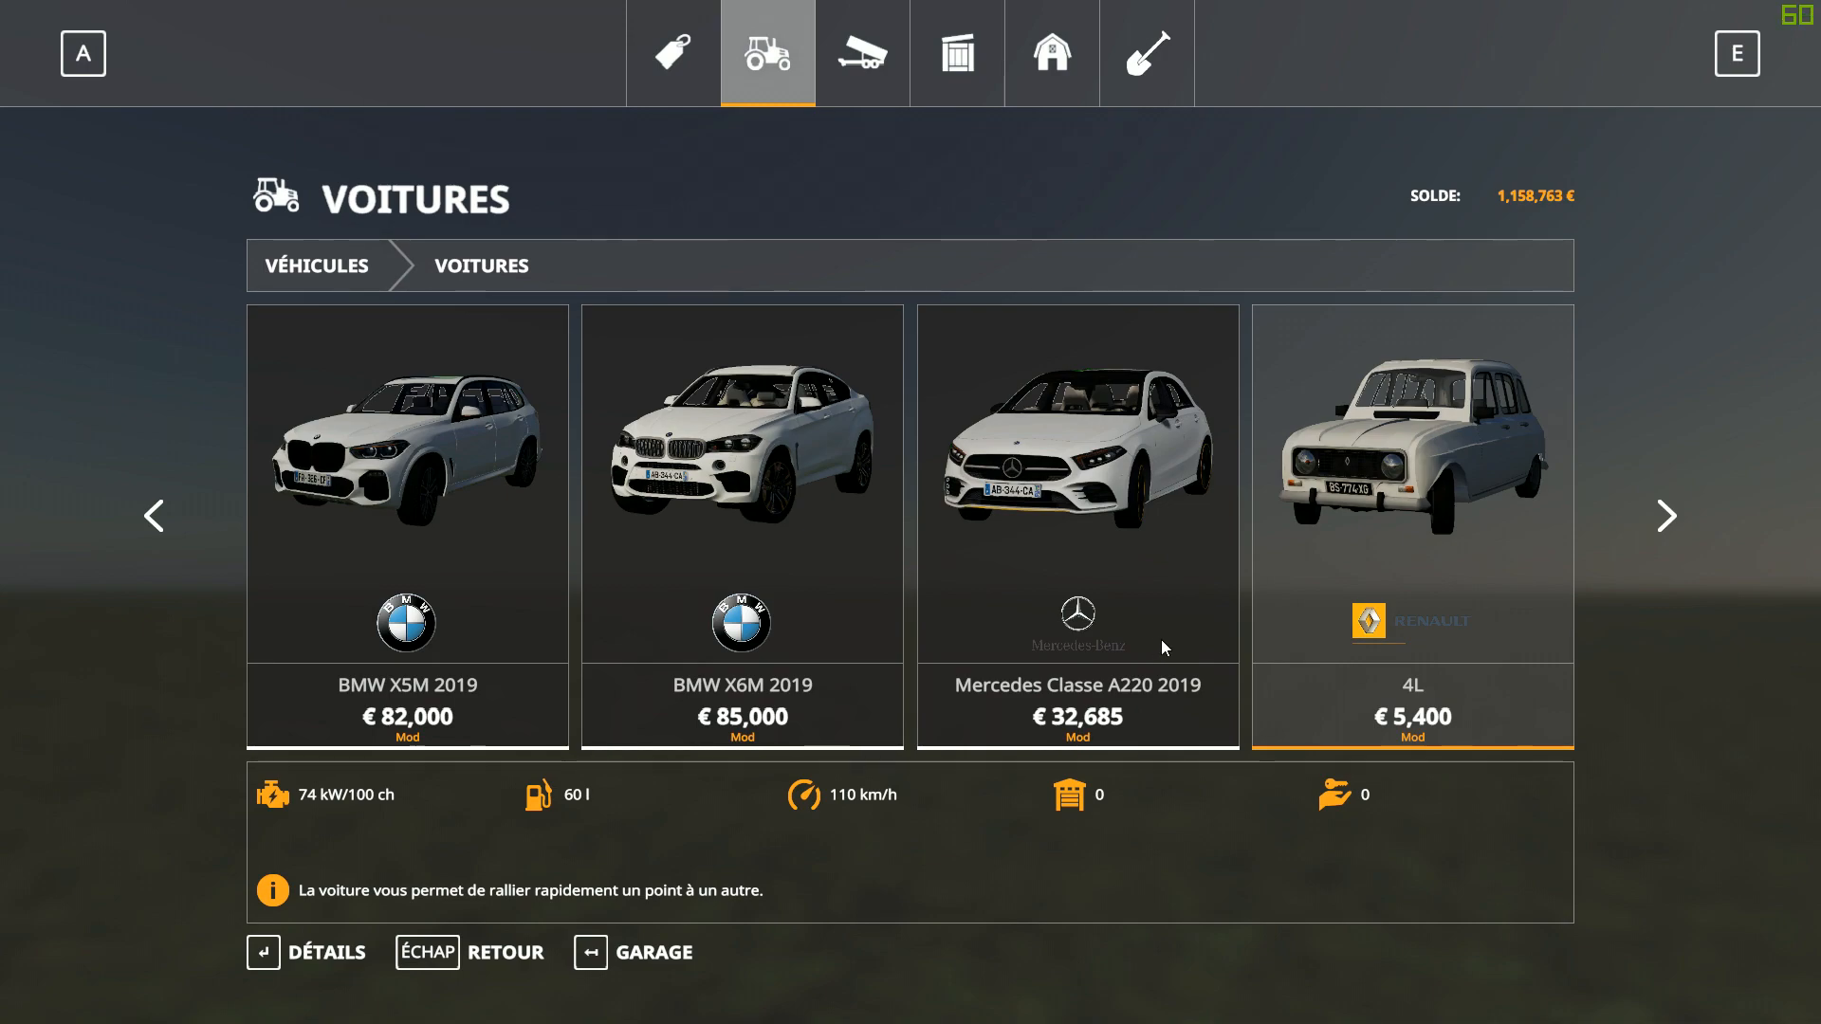
key("Right")
key("Left")
key("Left")
key("Left")
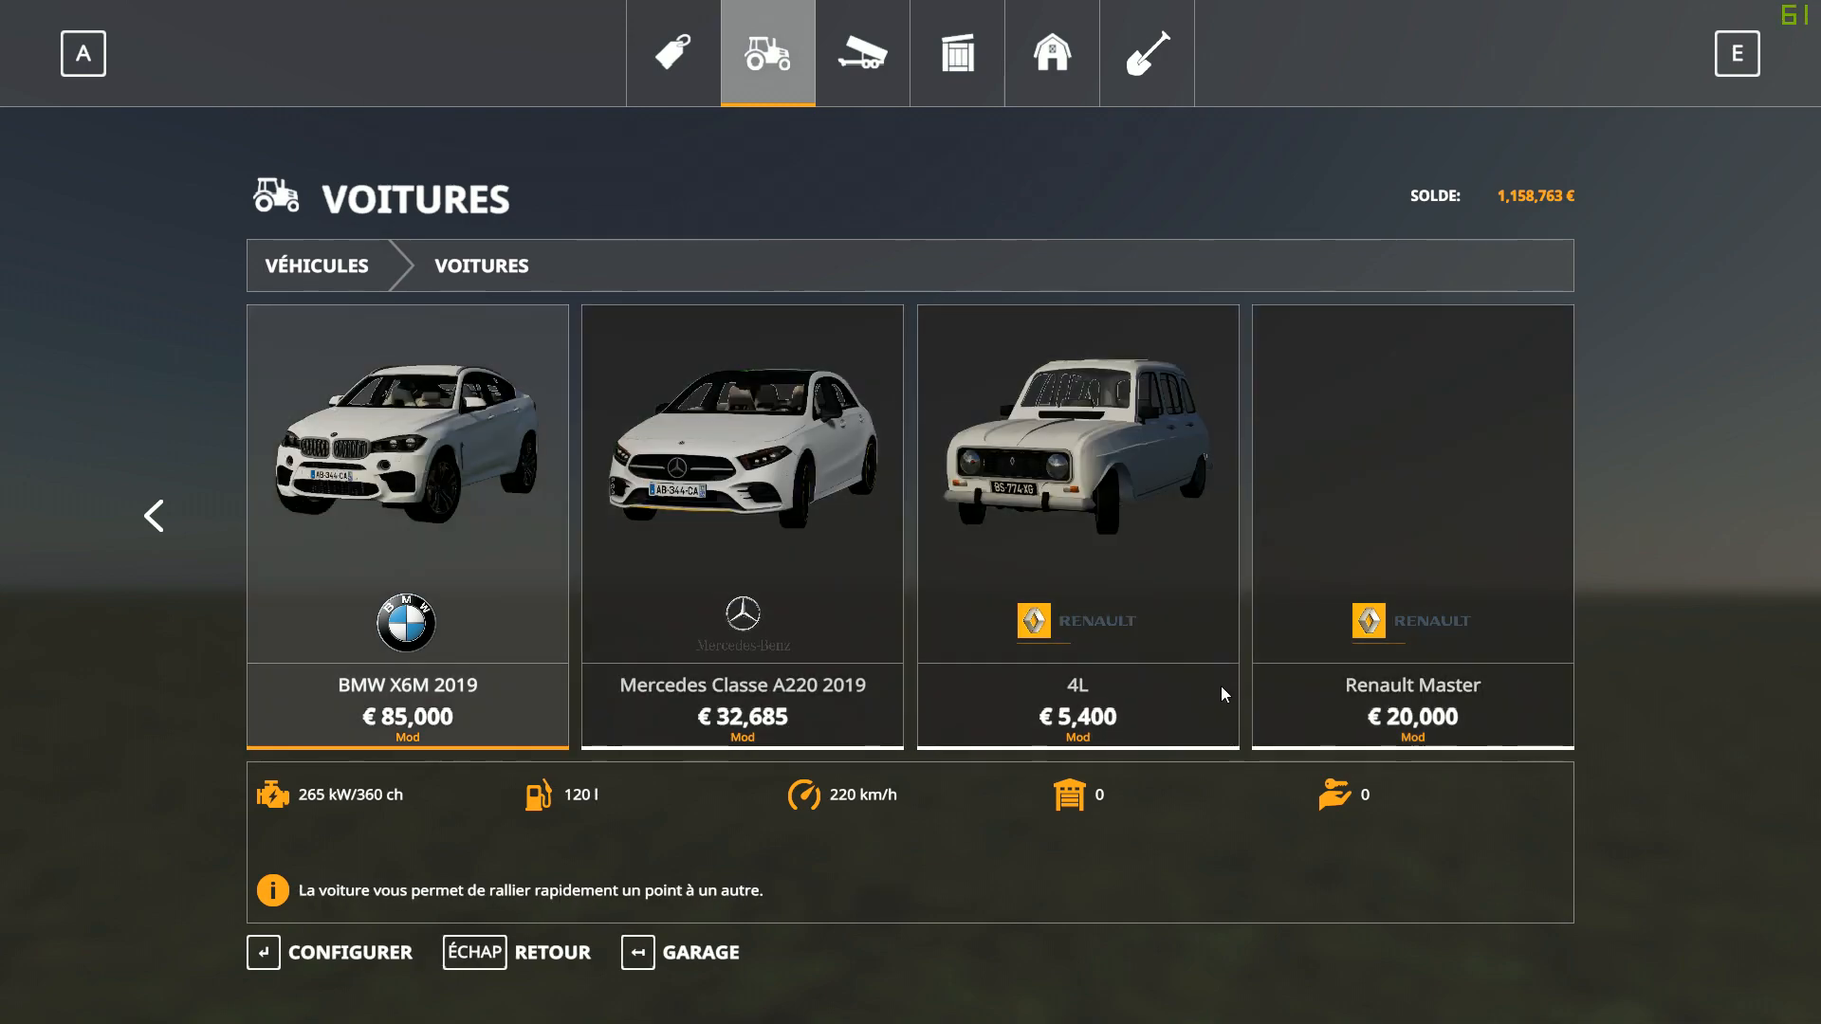
key("Escape")
Buy the Peugeot Expert in Standard configuration from the PSPMFS category and leave the shop
left_click(360, 536)
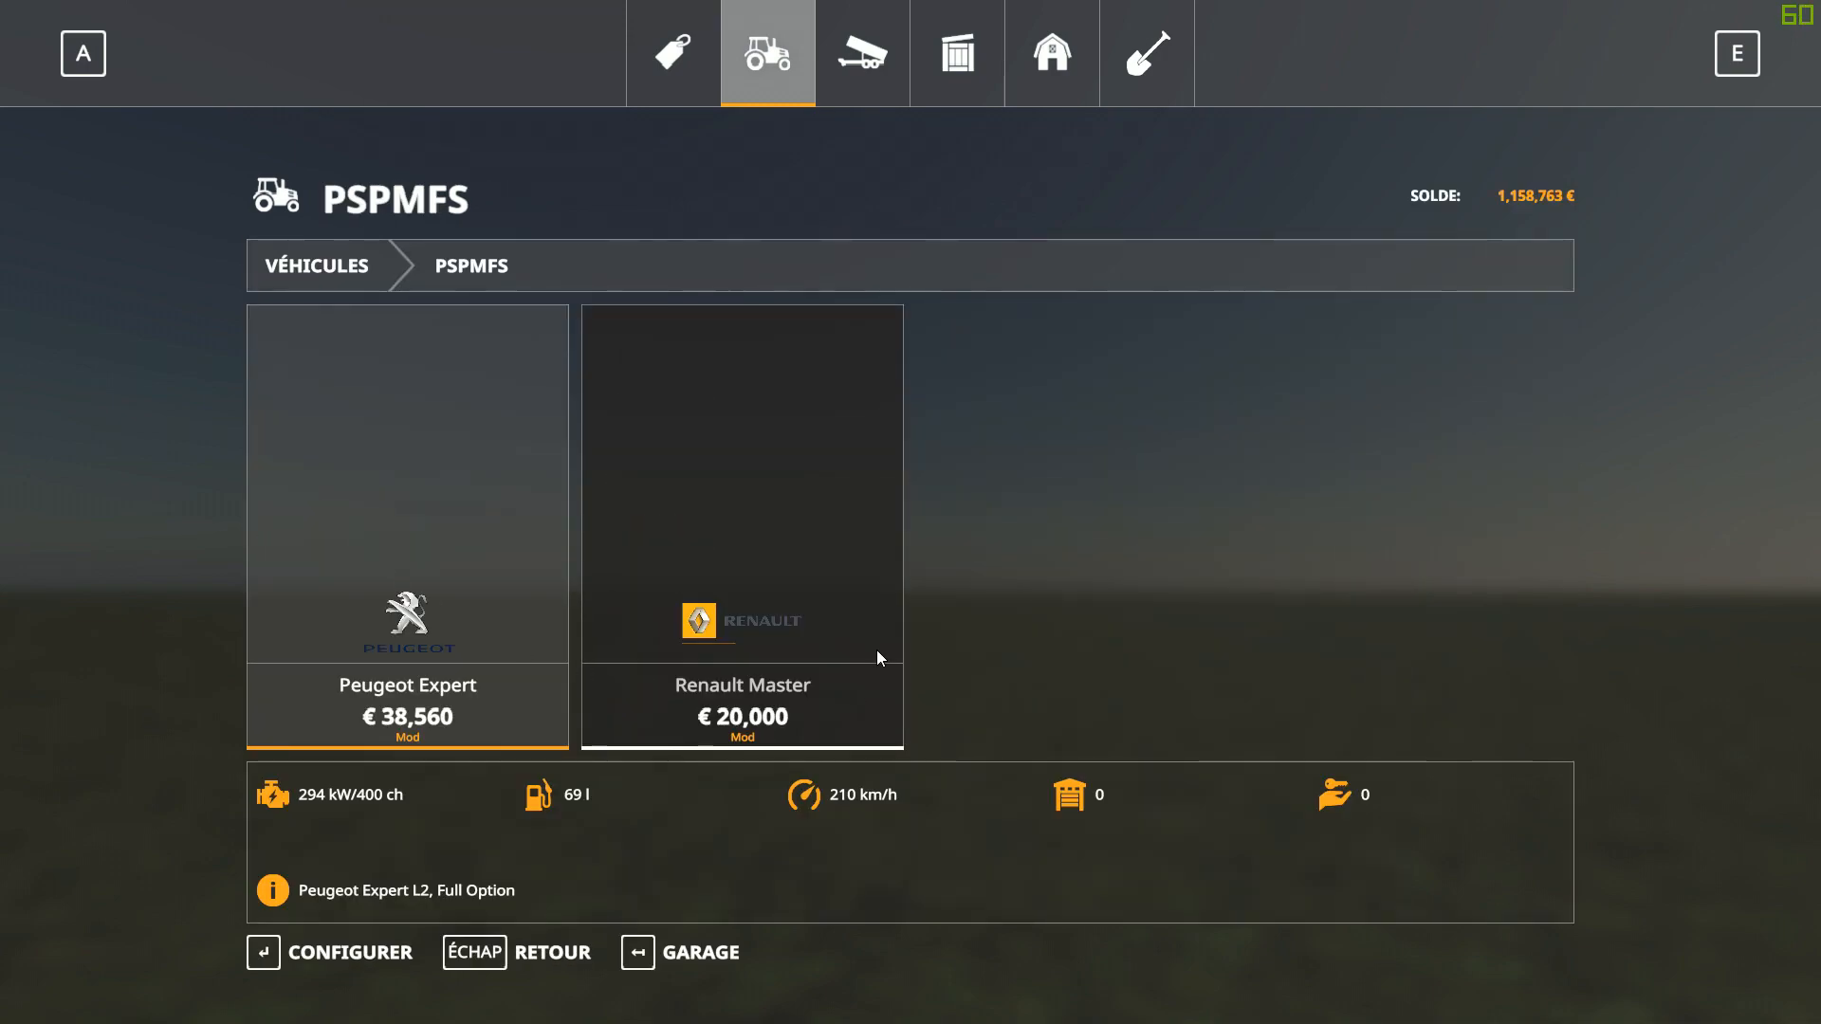
left_click(456, 514)
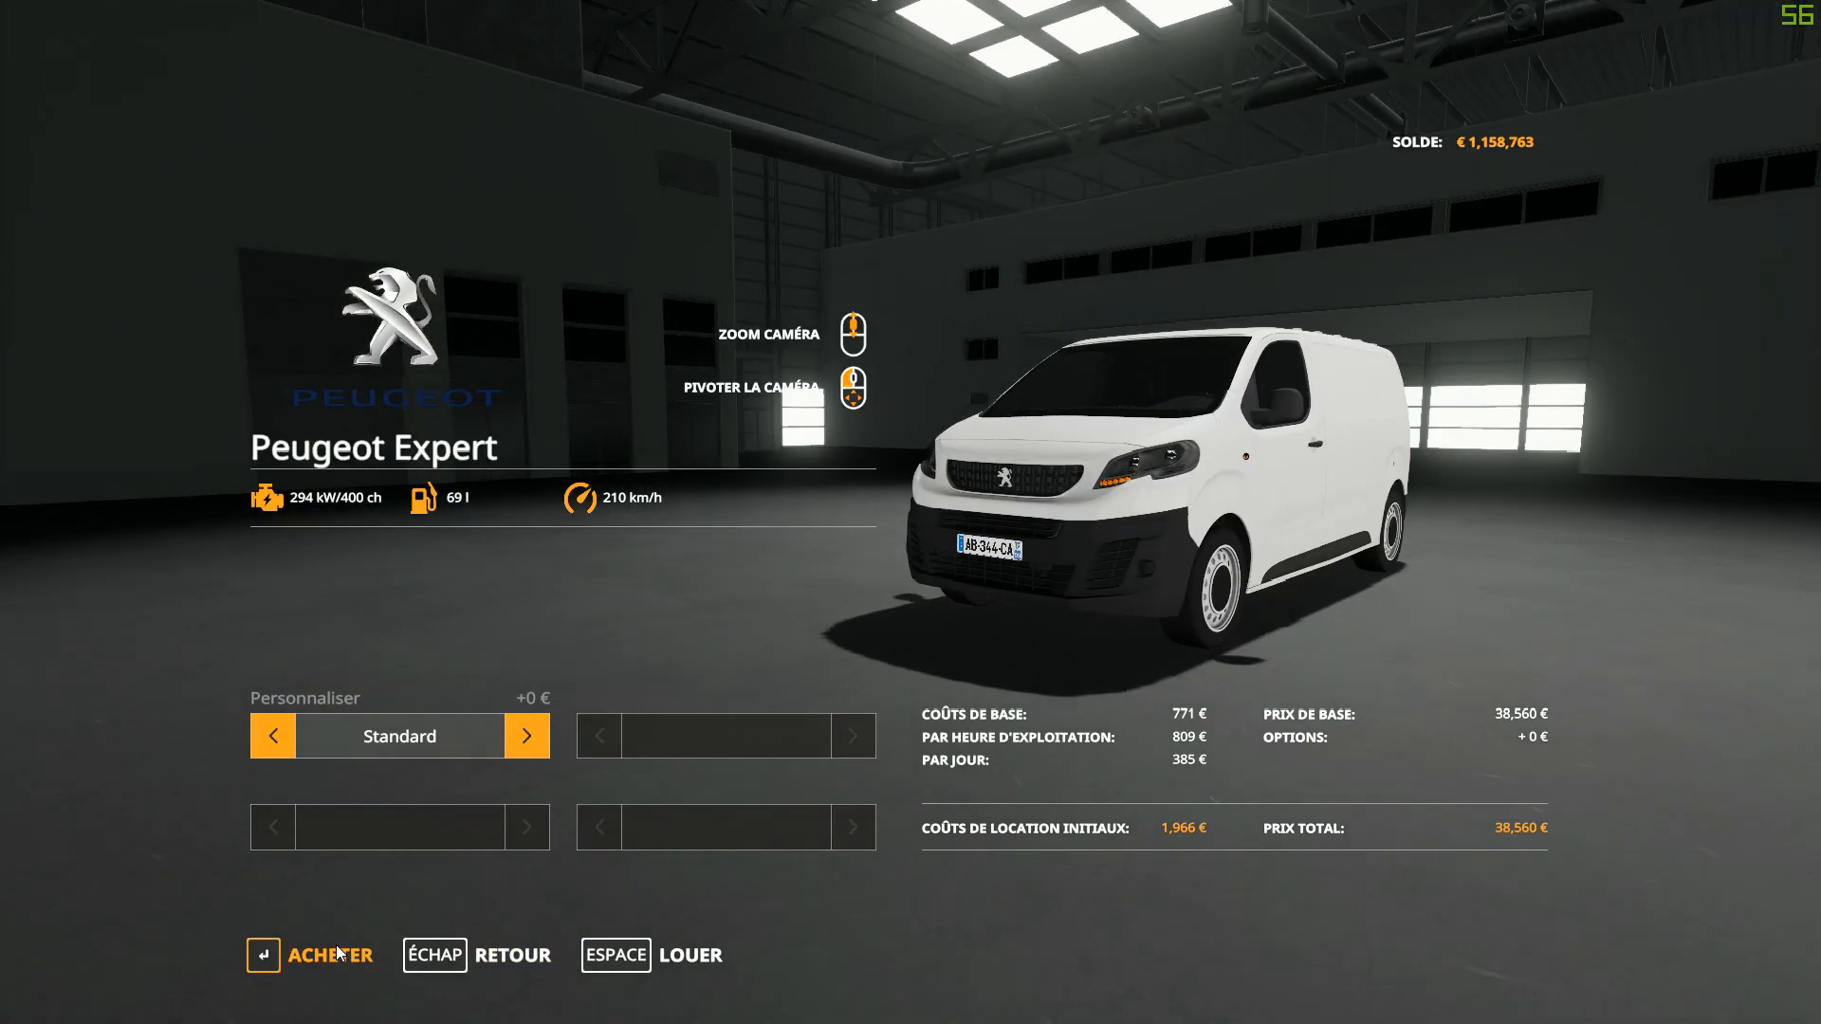
key("Return")
left_click(623, 671)
left_click(641, 656)
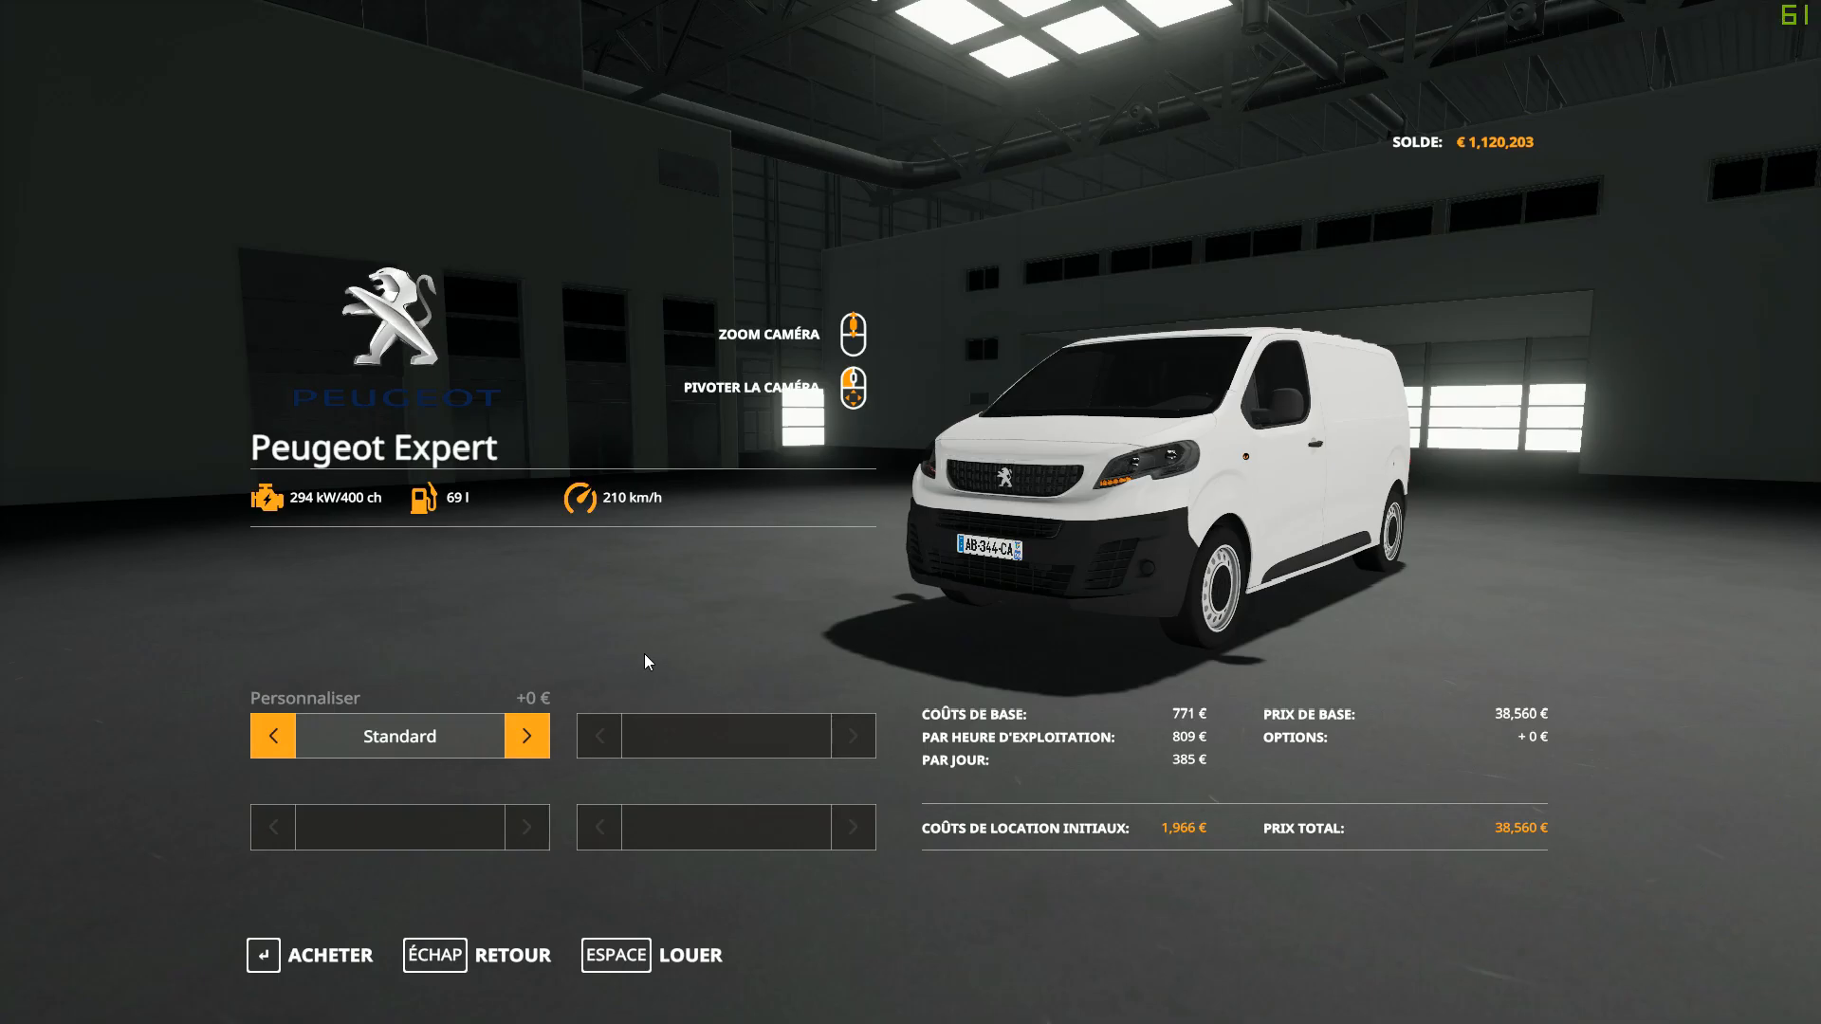
key("Escape")
key("Escape")
key("Escape")
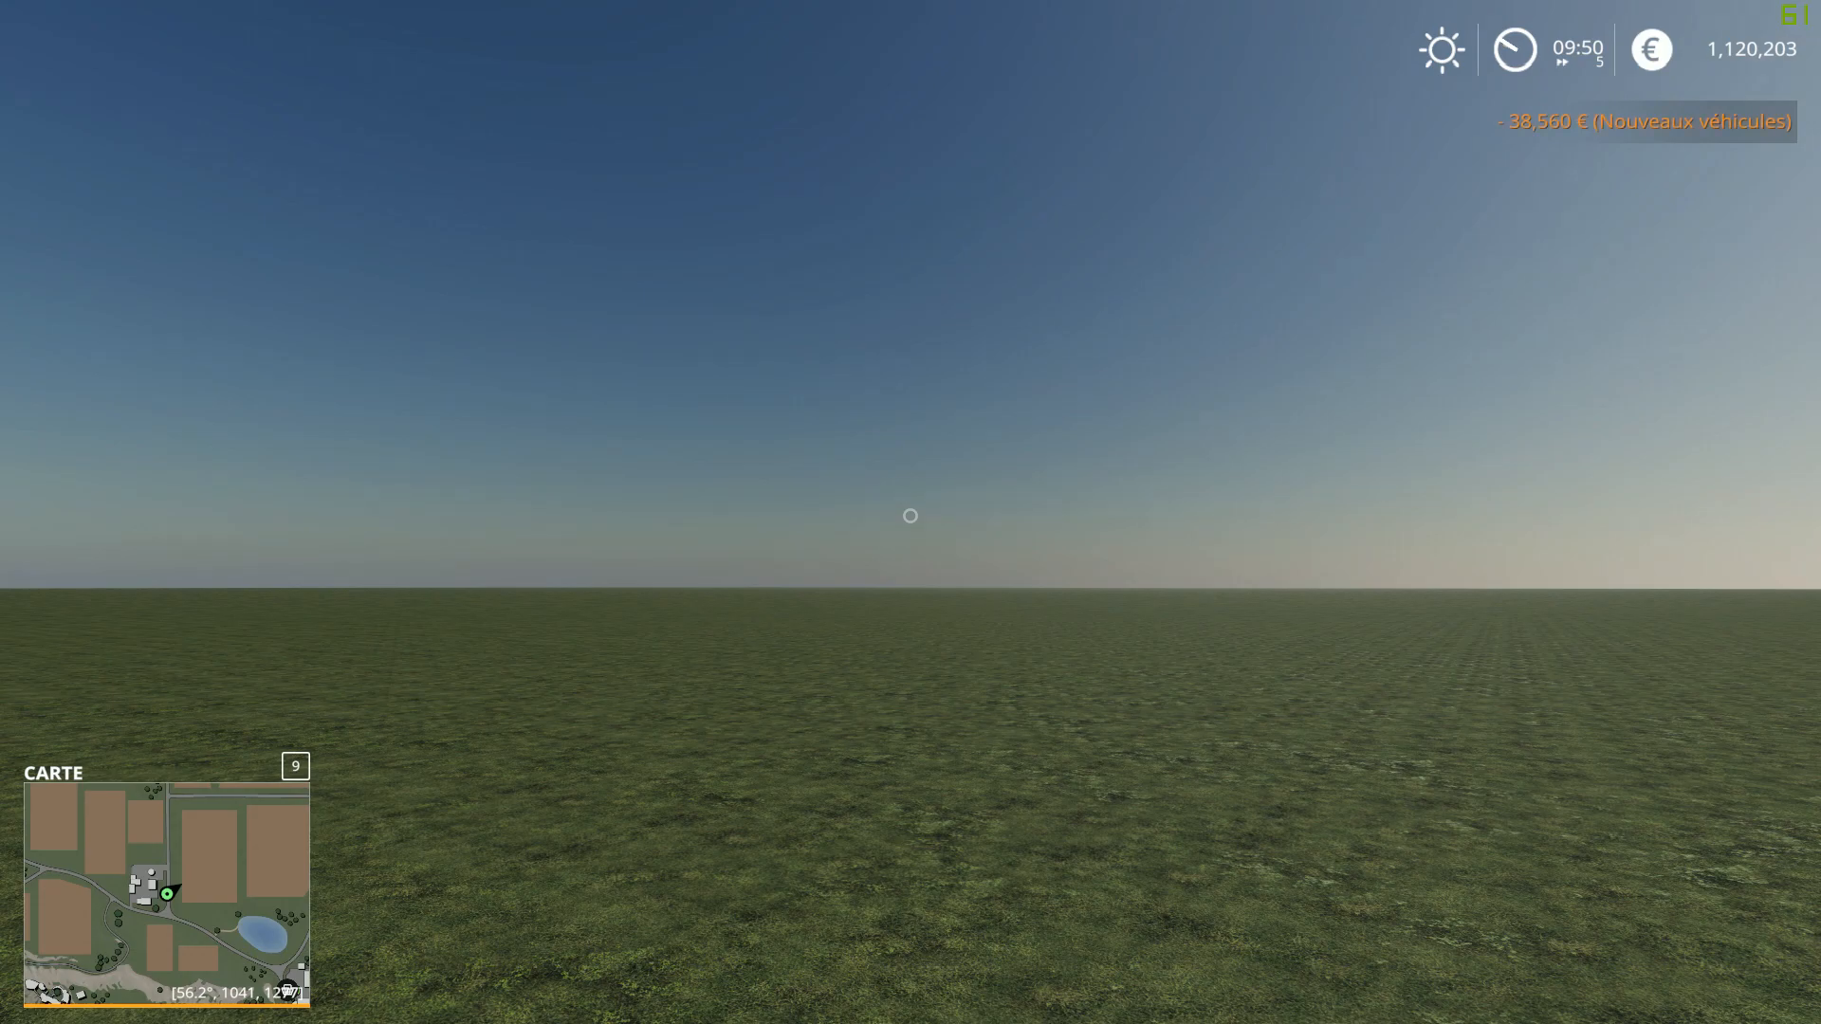
Get into the Peugeot Expert and drive it across the grass onto the green-screen floor
key("Tab")
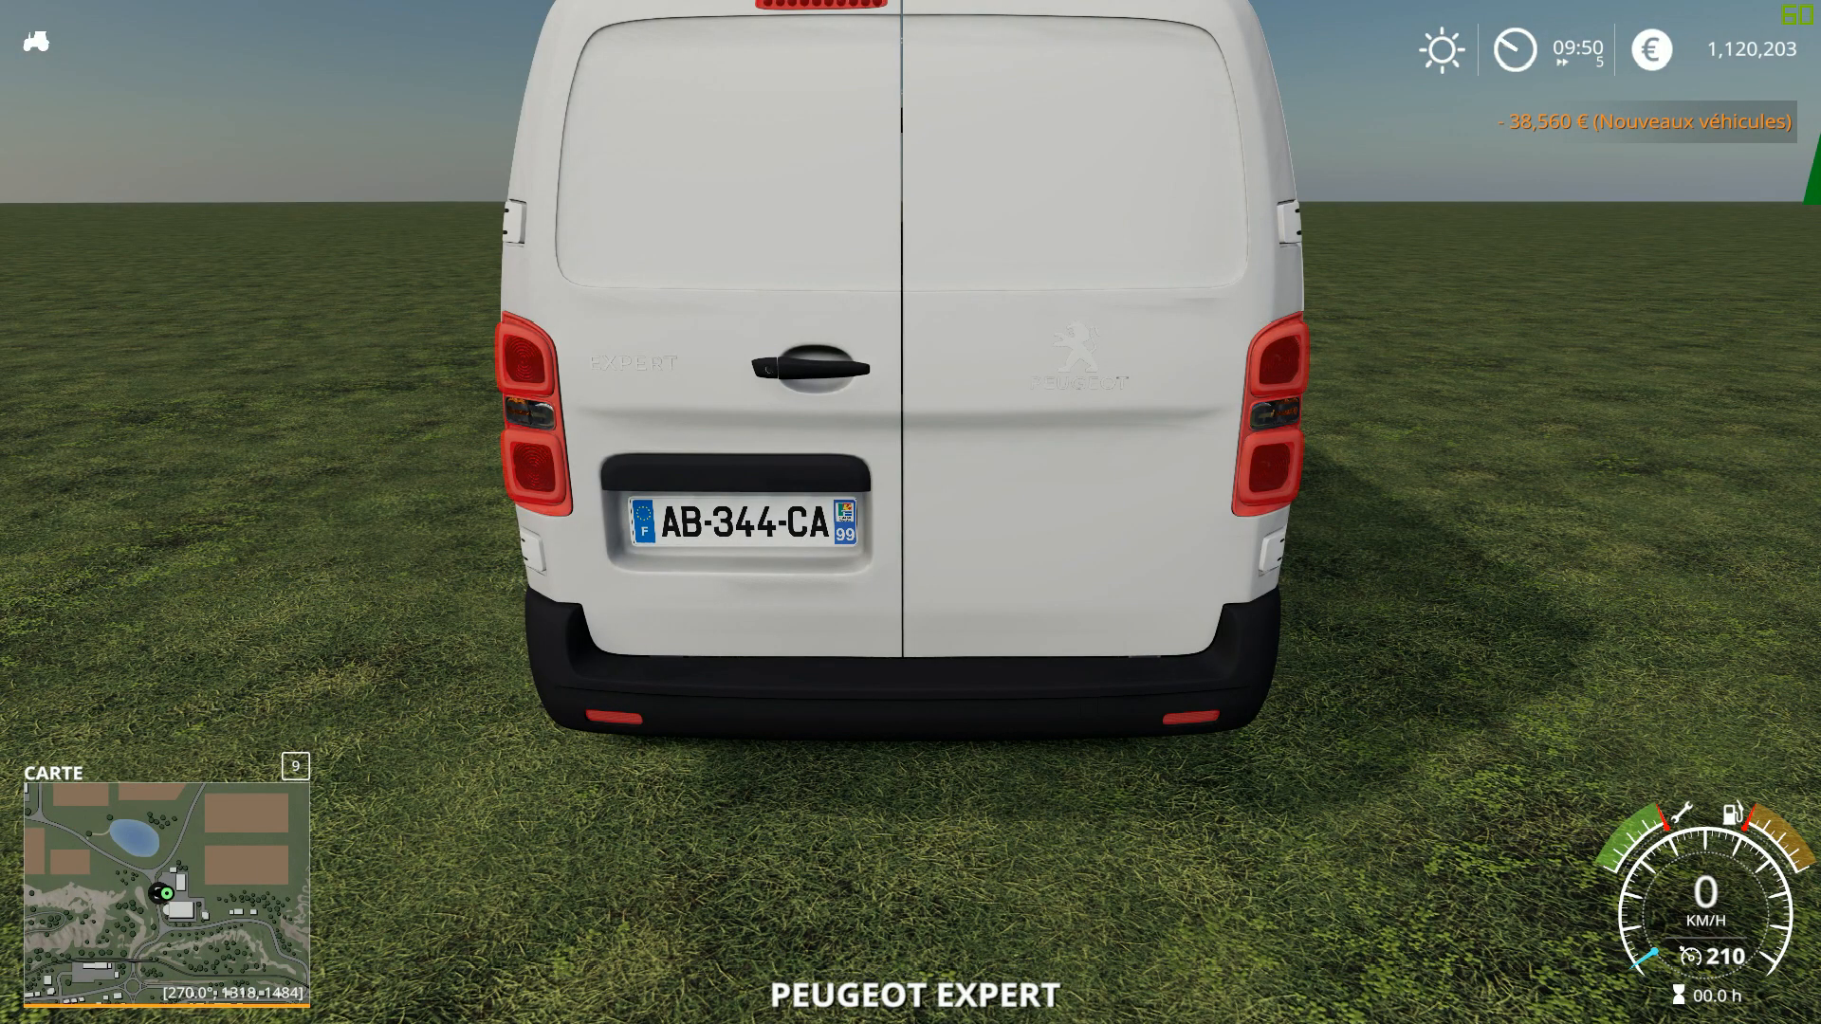
scroll(911, 512, "down", 5)
scroll(910, 512, "down", 3)
key("w")
key("d")
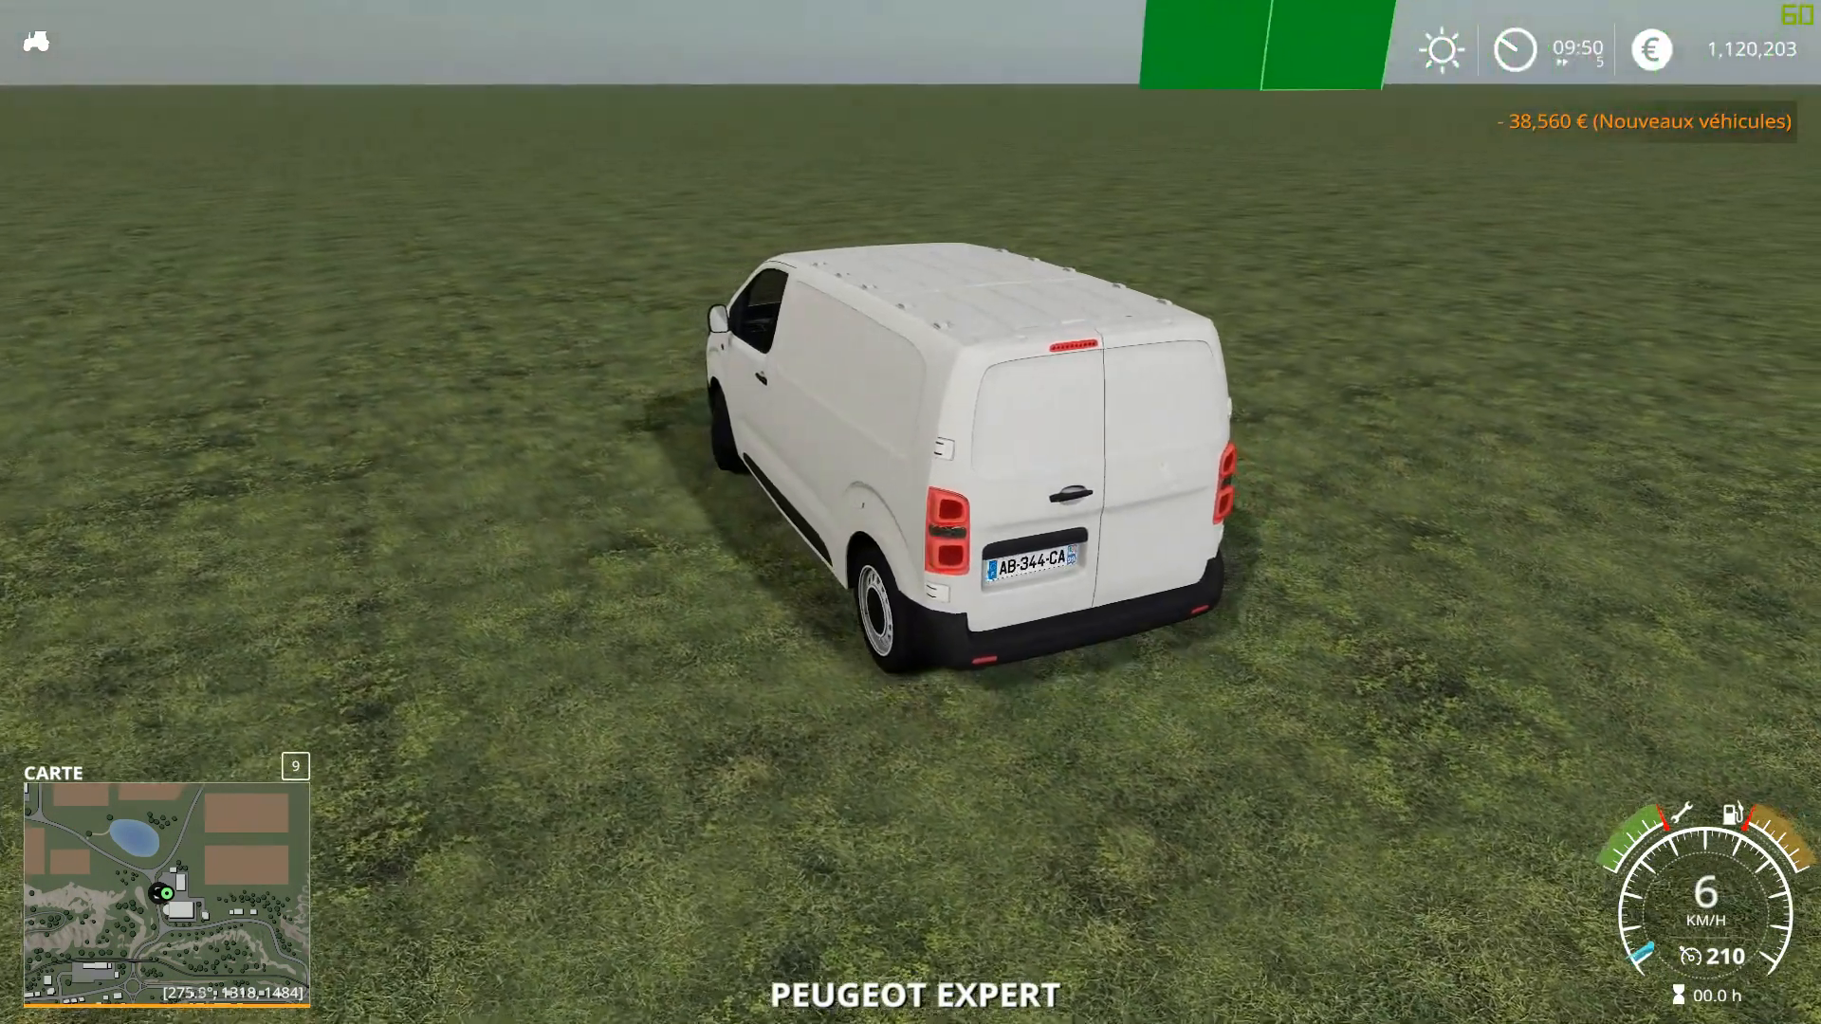
key("w")
key("d")
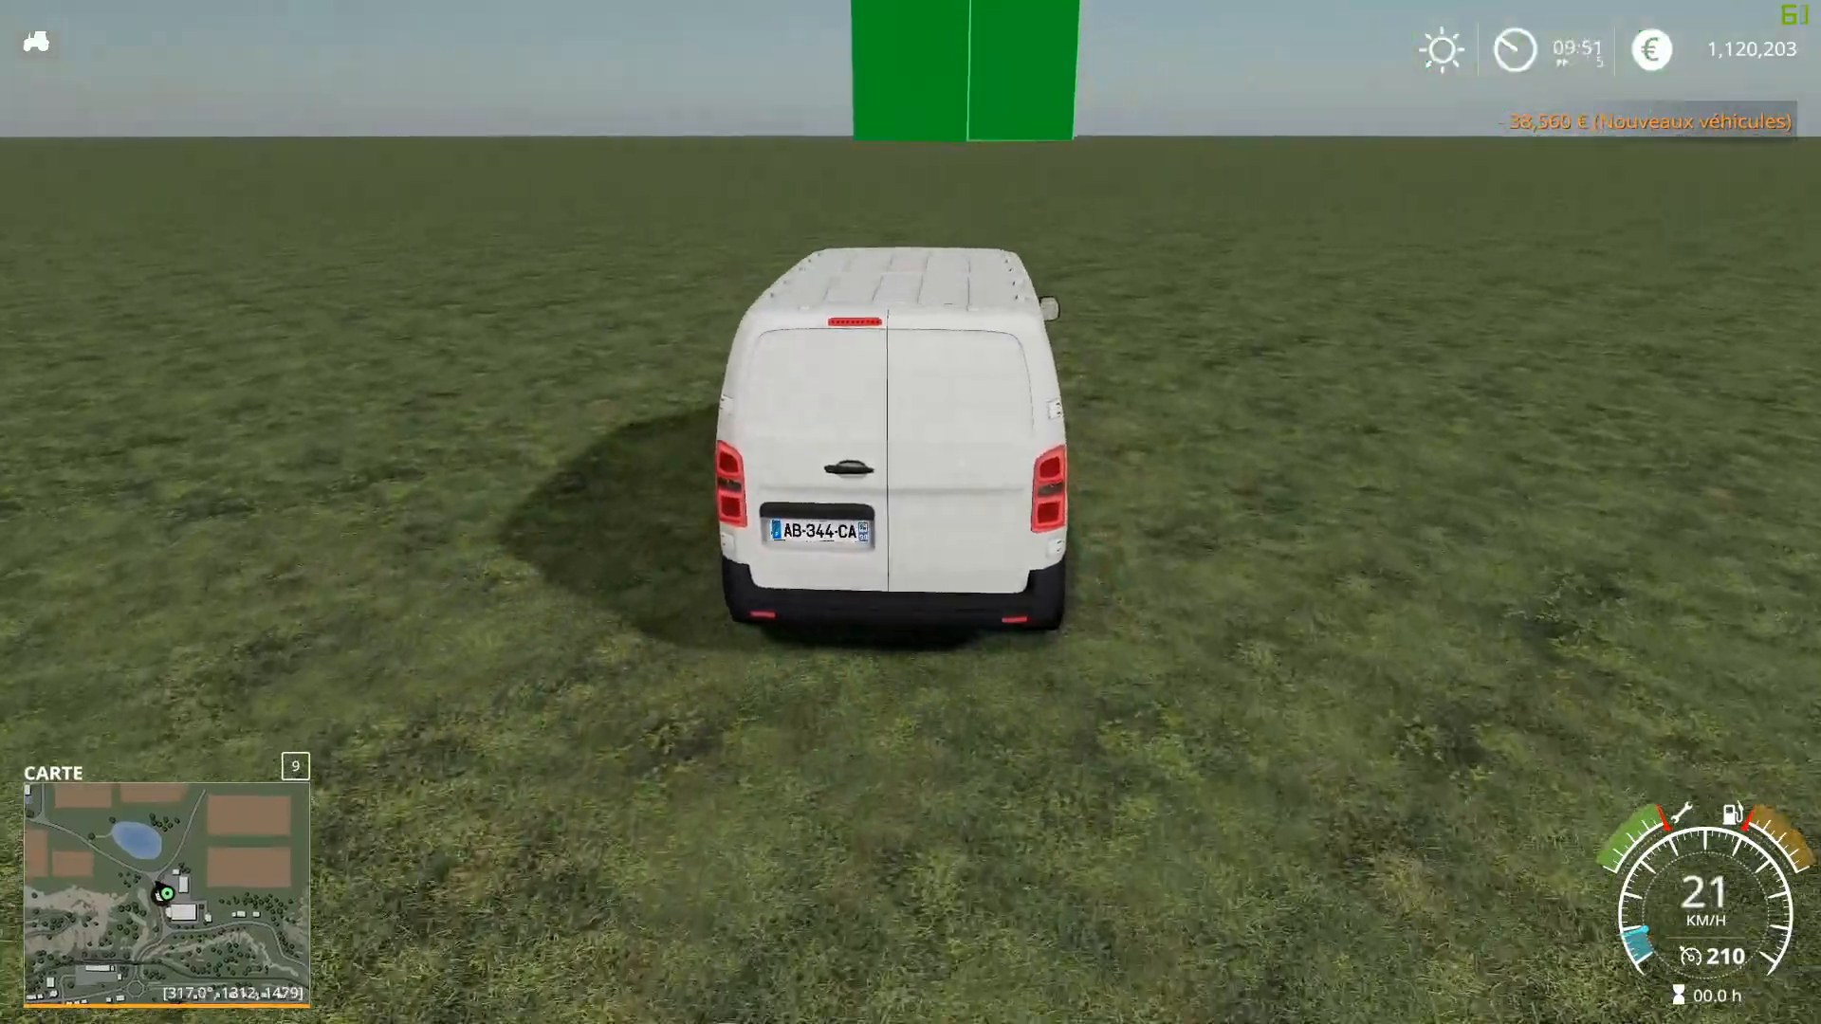
key("w")
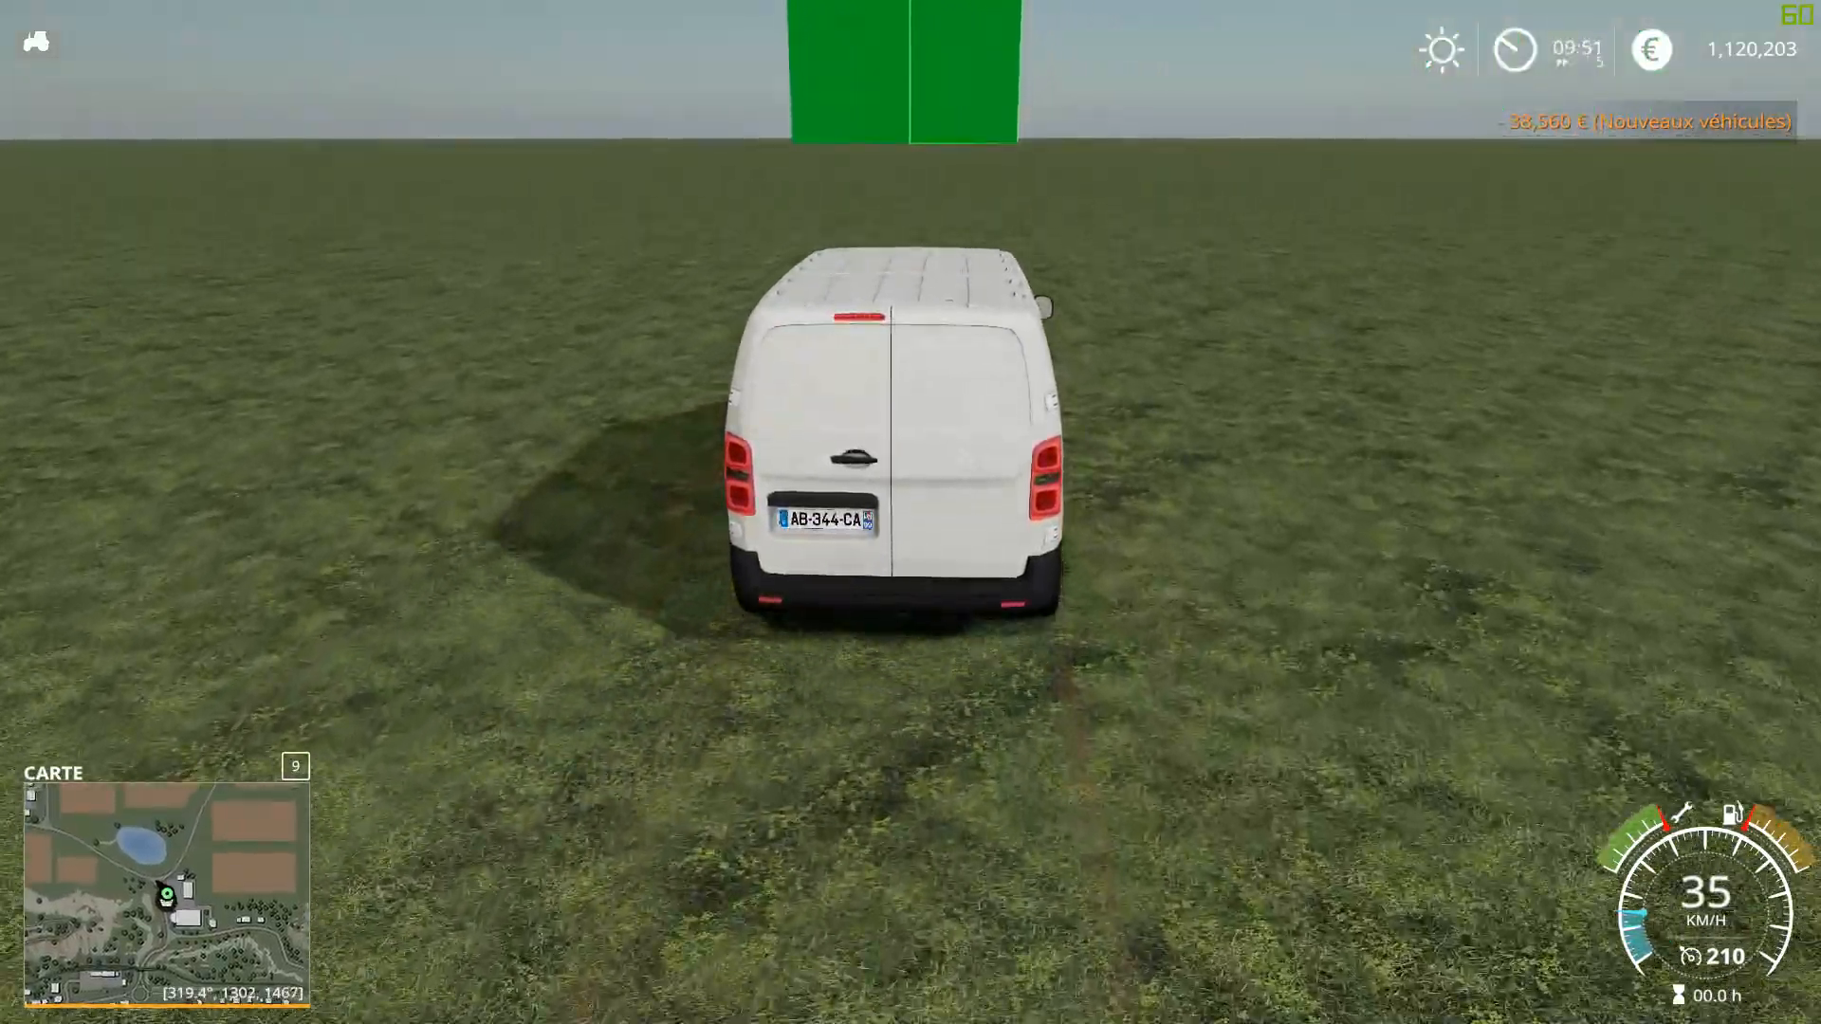
key("w")
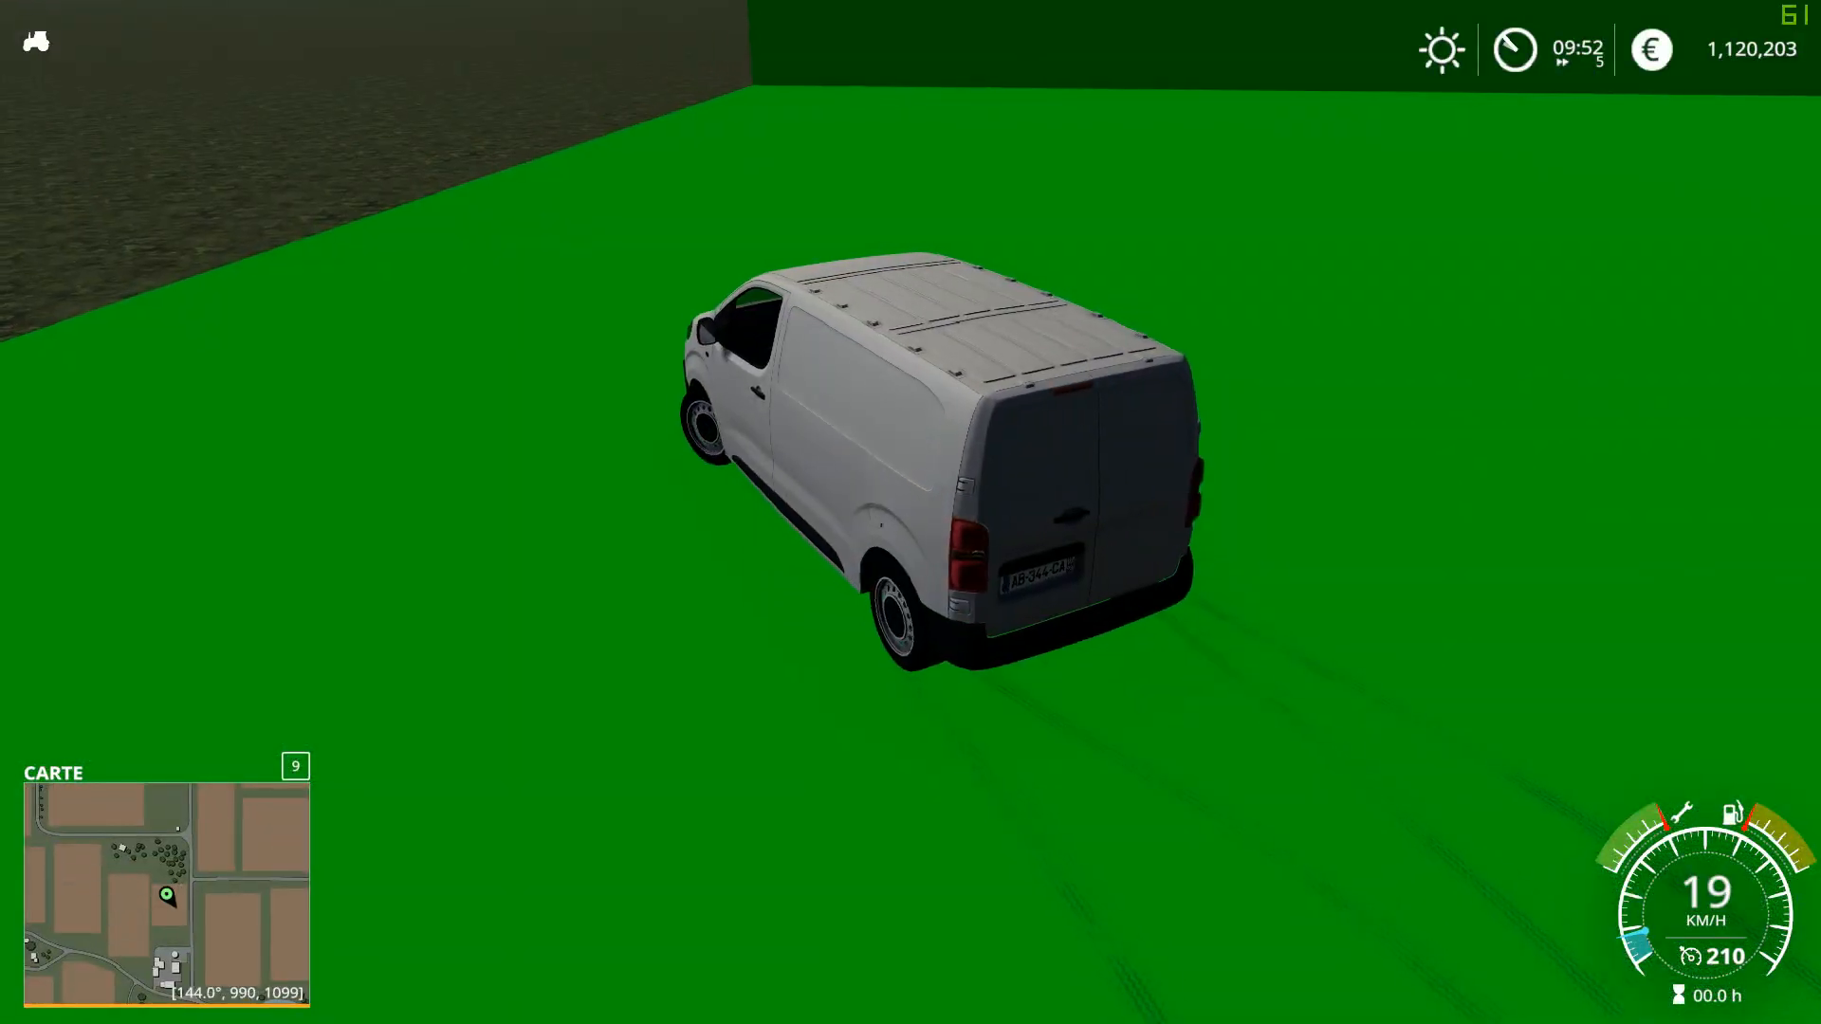
Turn the van on the green floor and stop it with its front wheels steered and the green walls behind it
key("s")
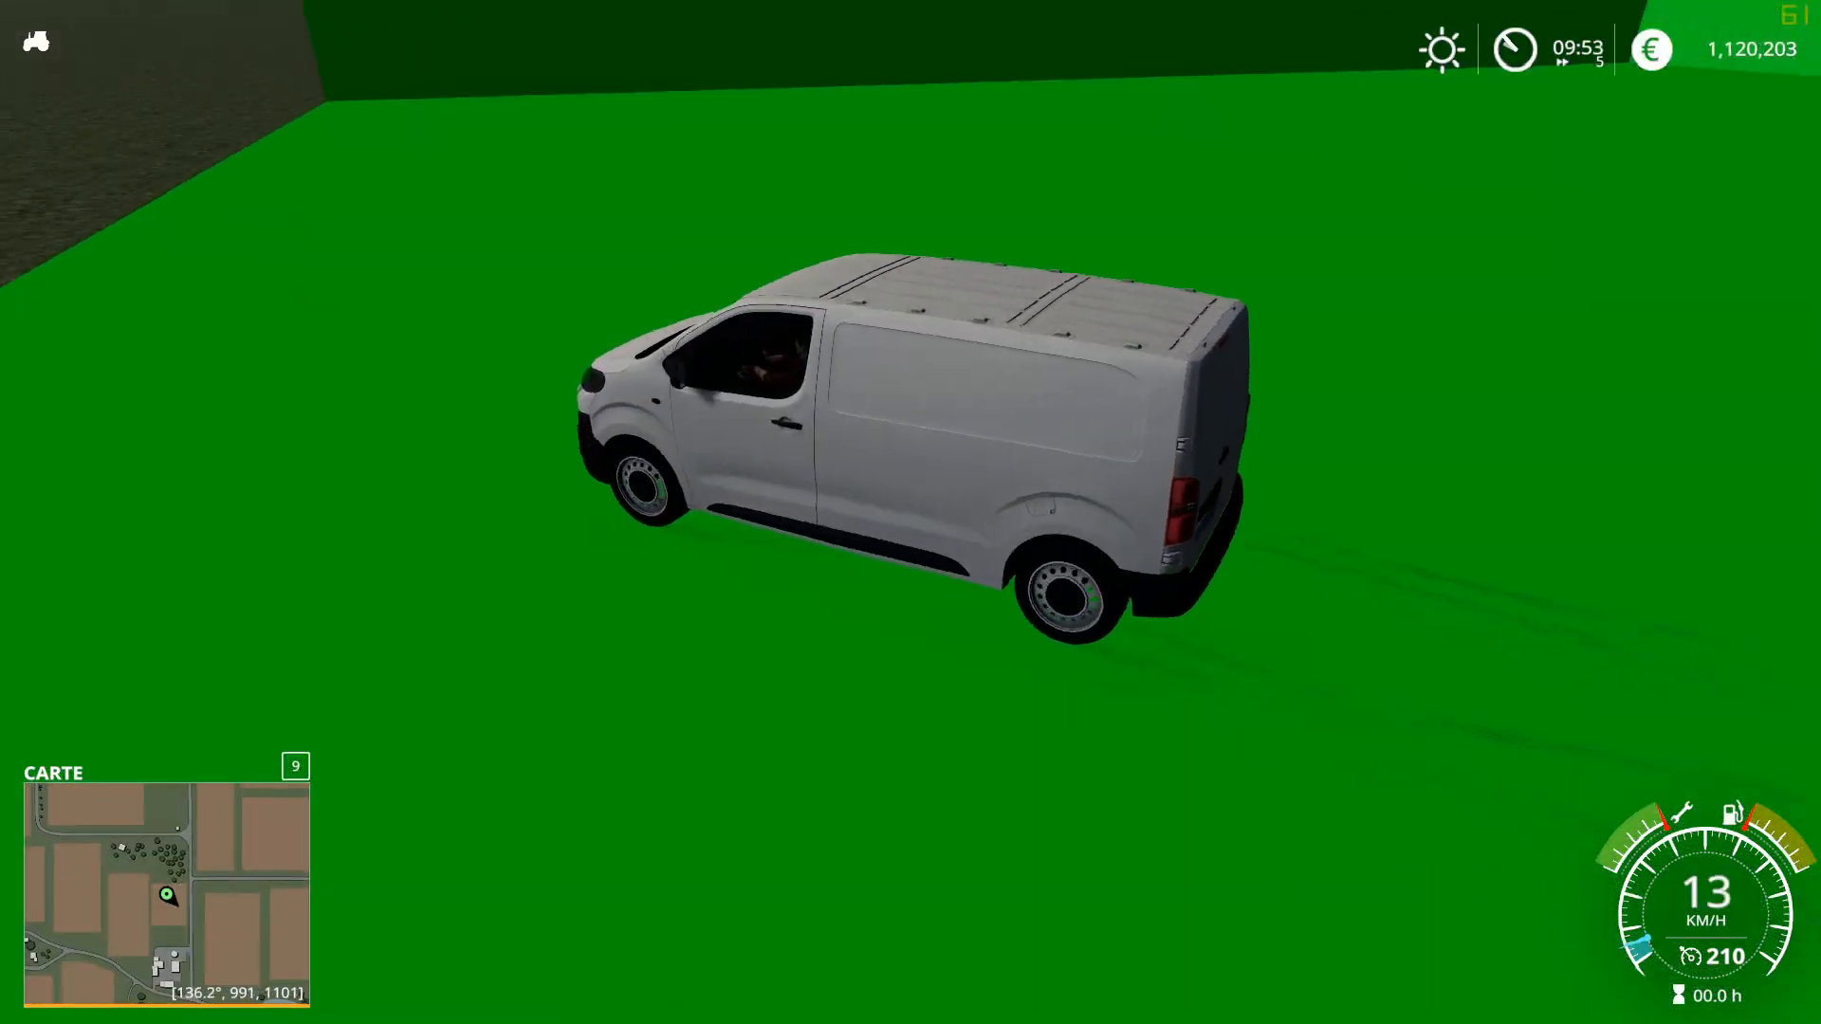
key("w")
key("a")
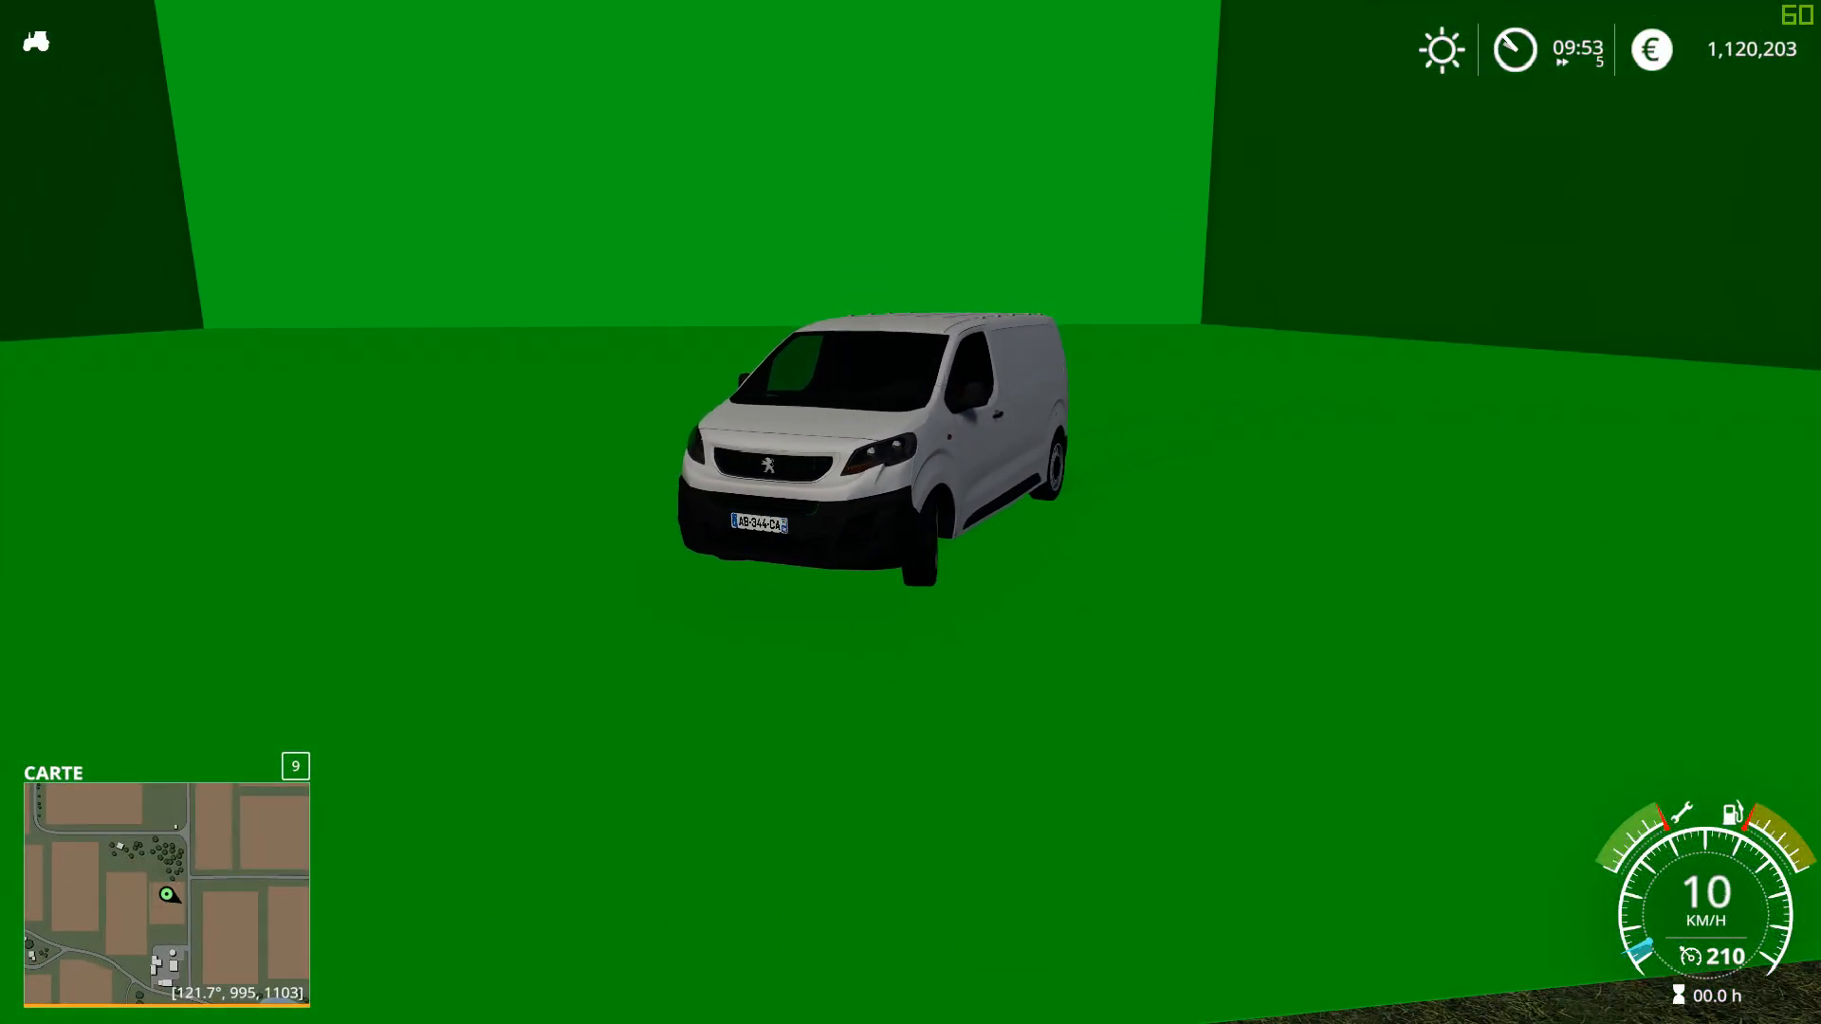
key("s")
key("s")
key("a")
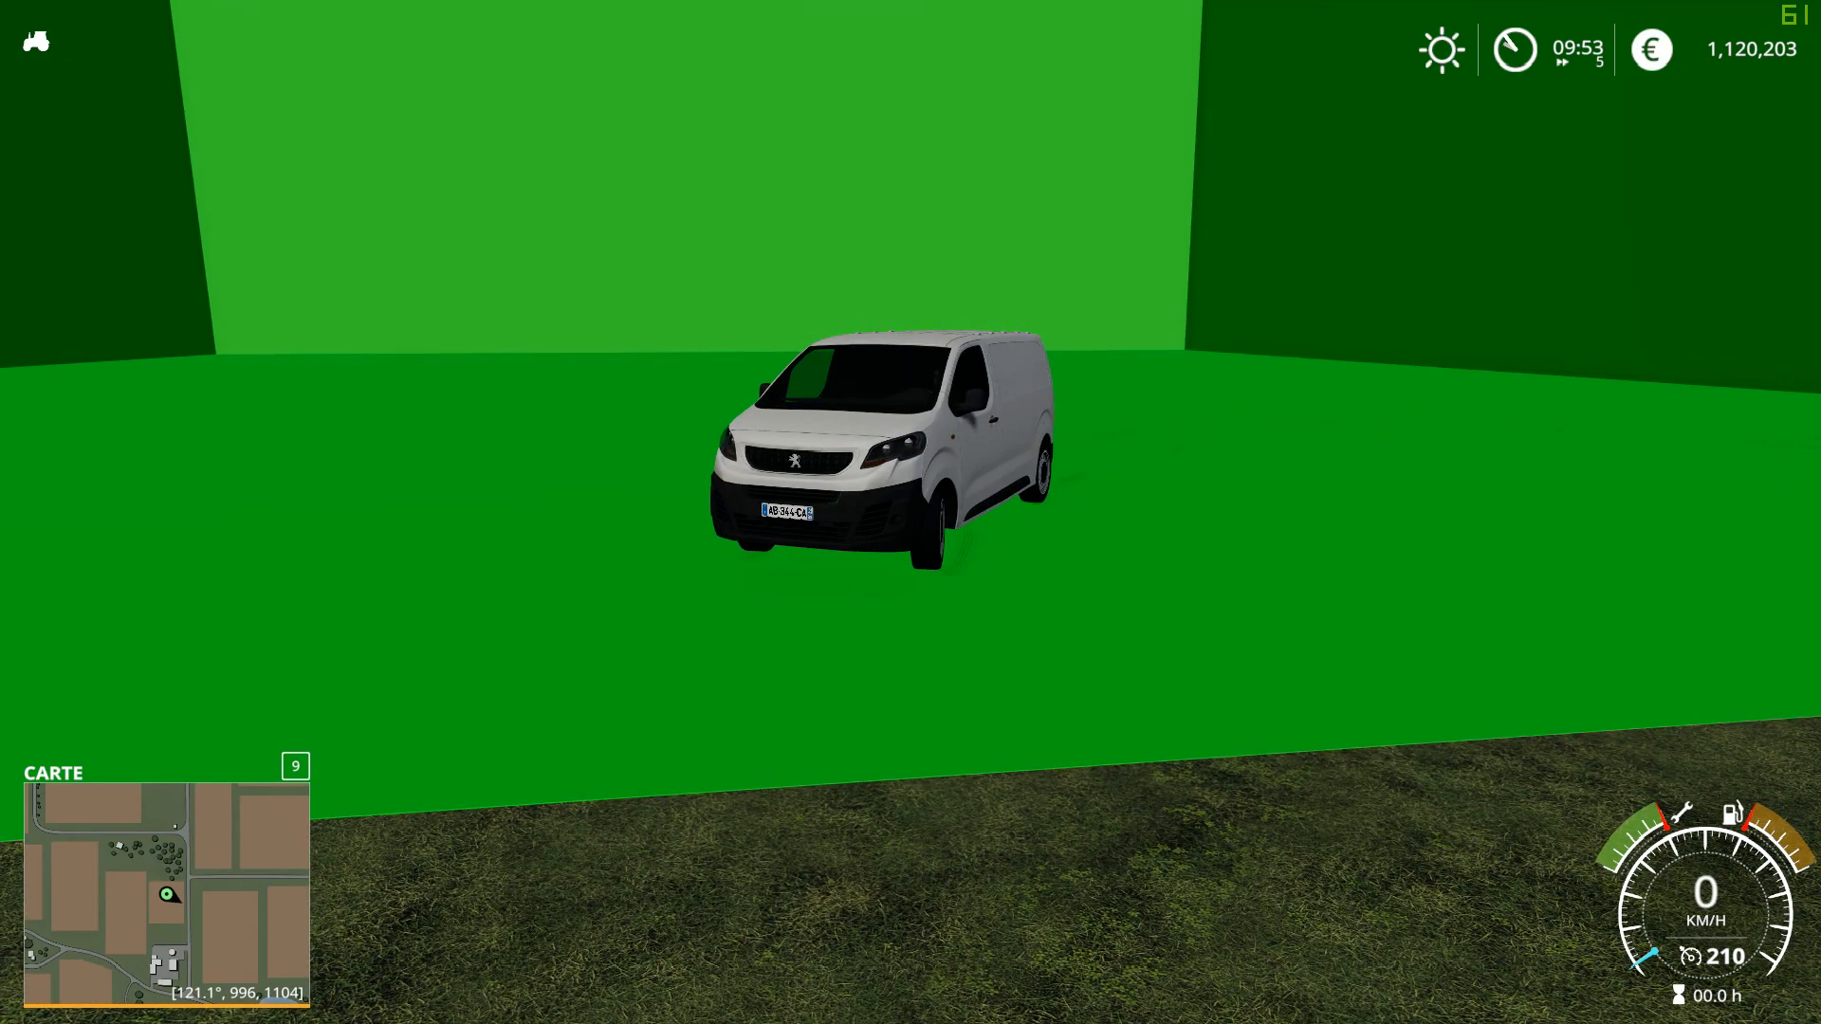
Lower the Vitesse de retour des roues value in the general settings and return to the game
key("Escape")
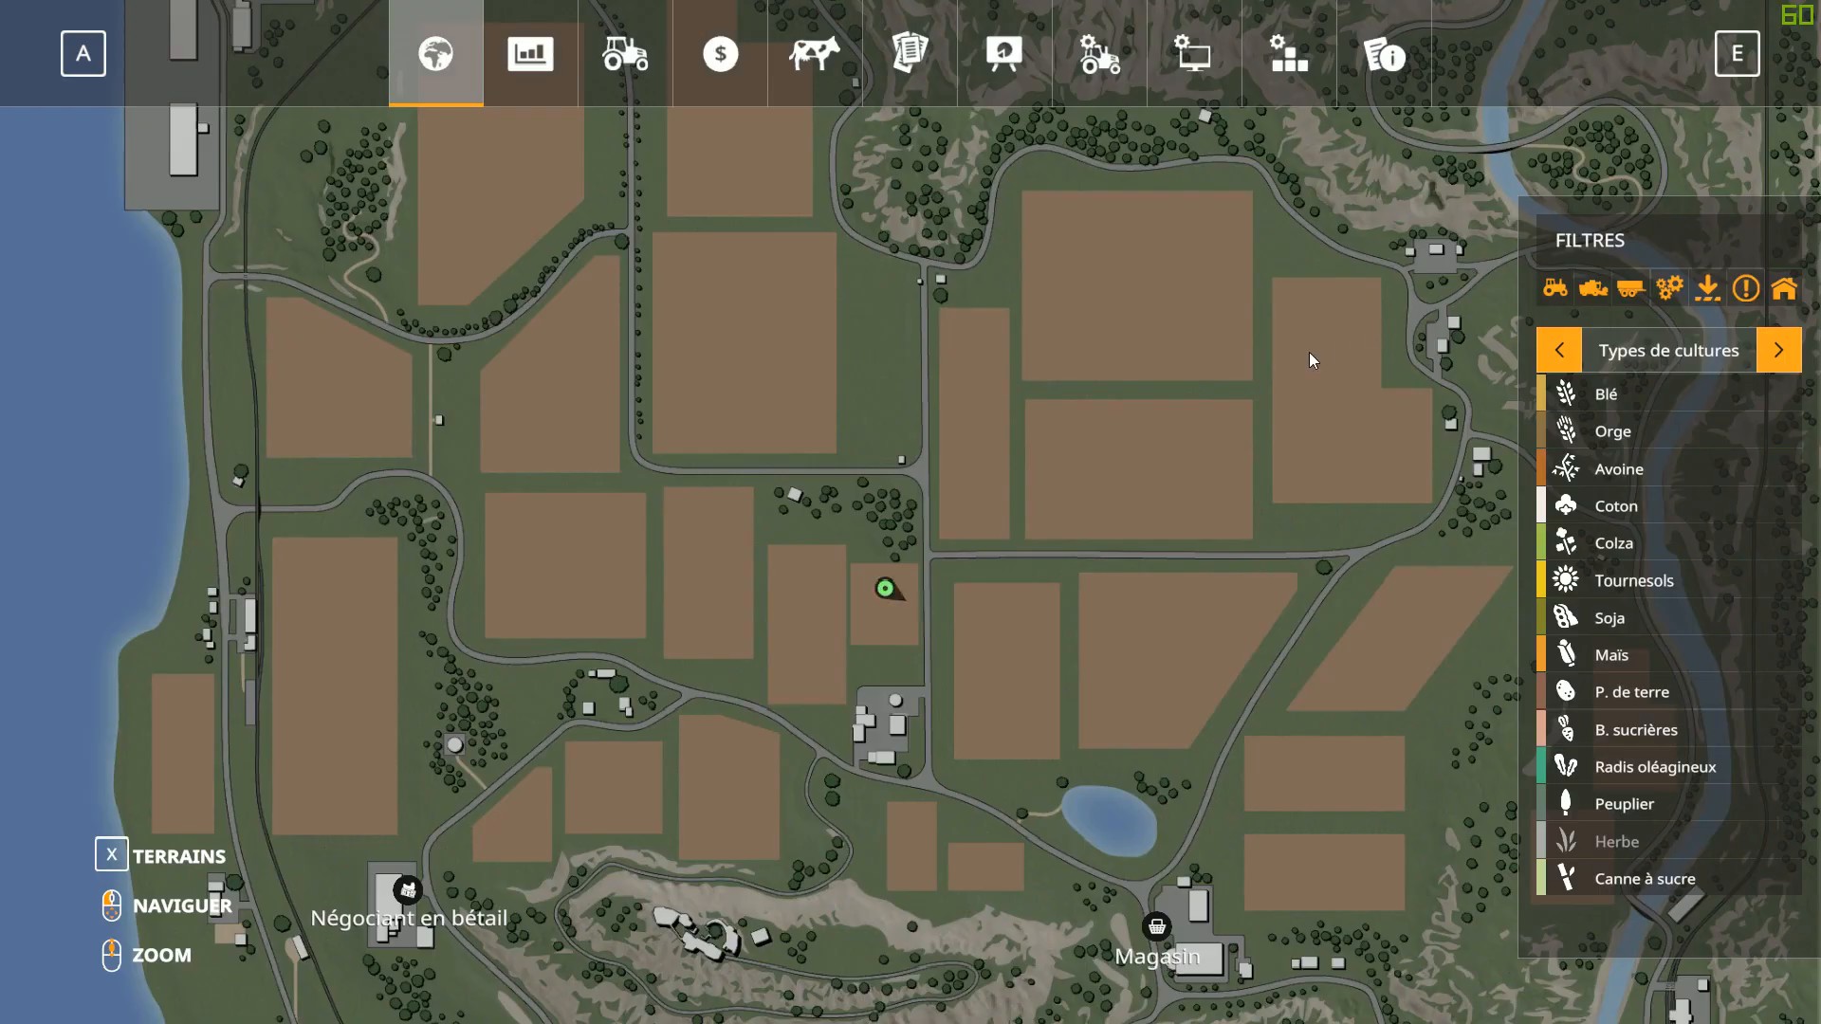
left_click(1098, 55)
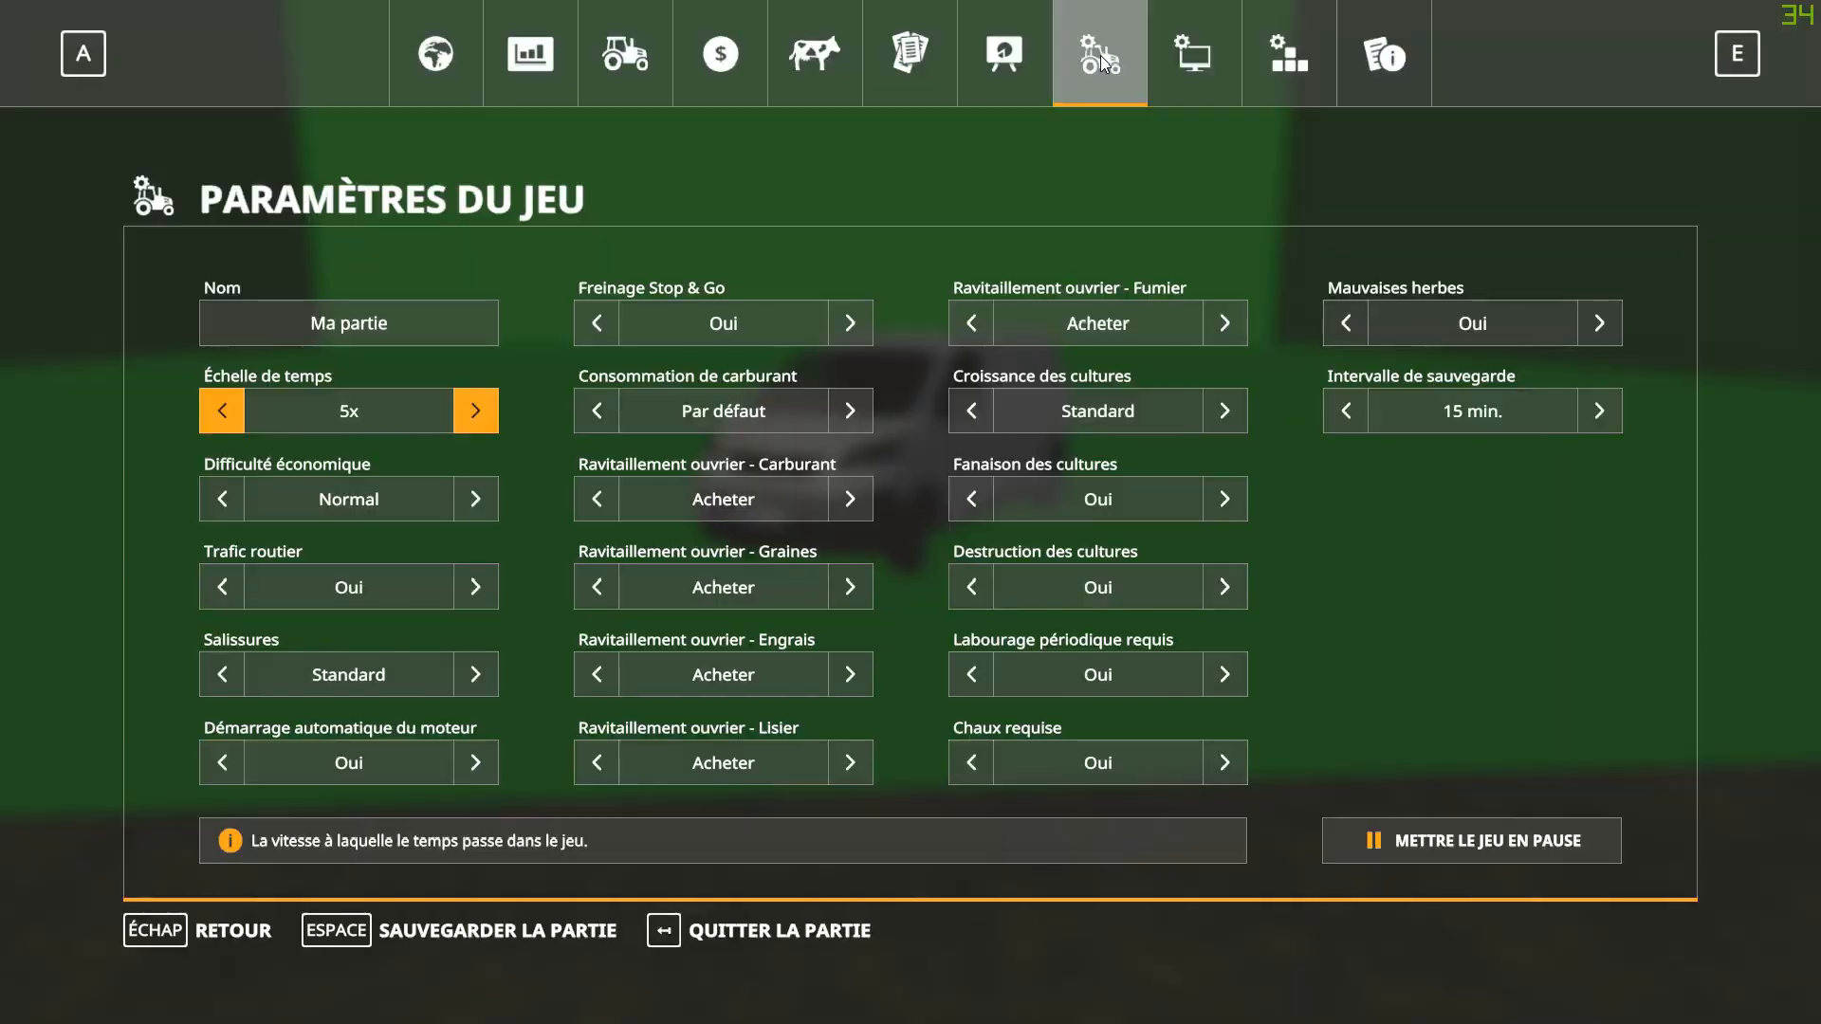
left_click(1204, 66)
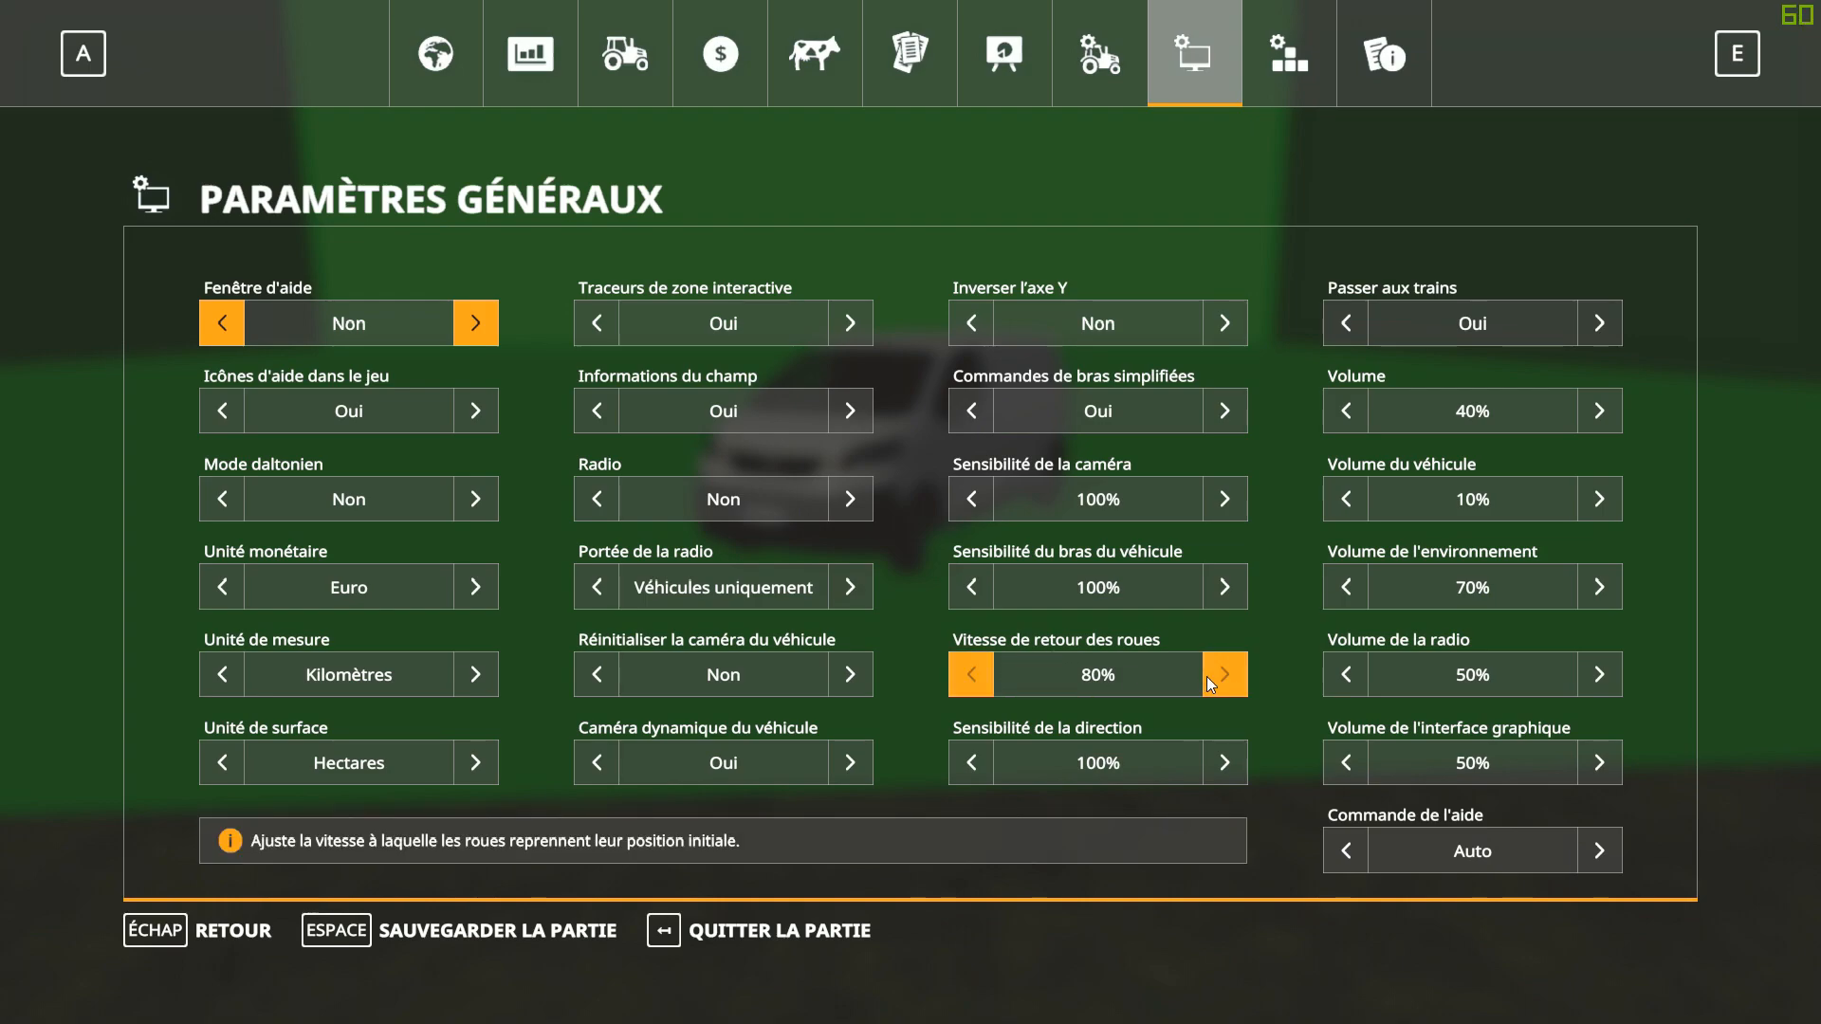
double_click(975, 679)
left_click(975, 679)
left_click(975, 679)
left_click(974, 679)
left_click(975, 679)
left_click(975, 679)
left_click(974, 679)
left_click(974, 679)
key("Escape")
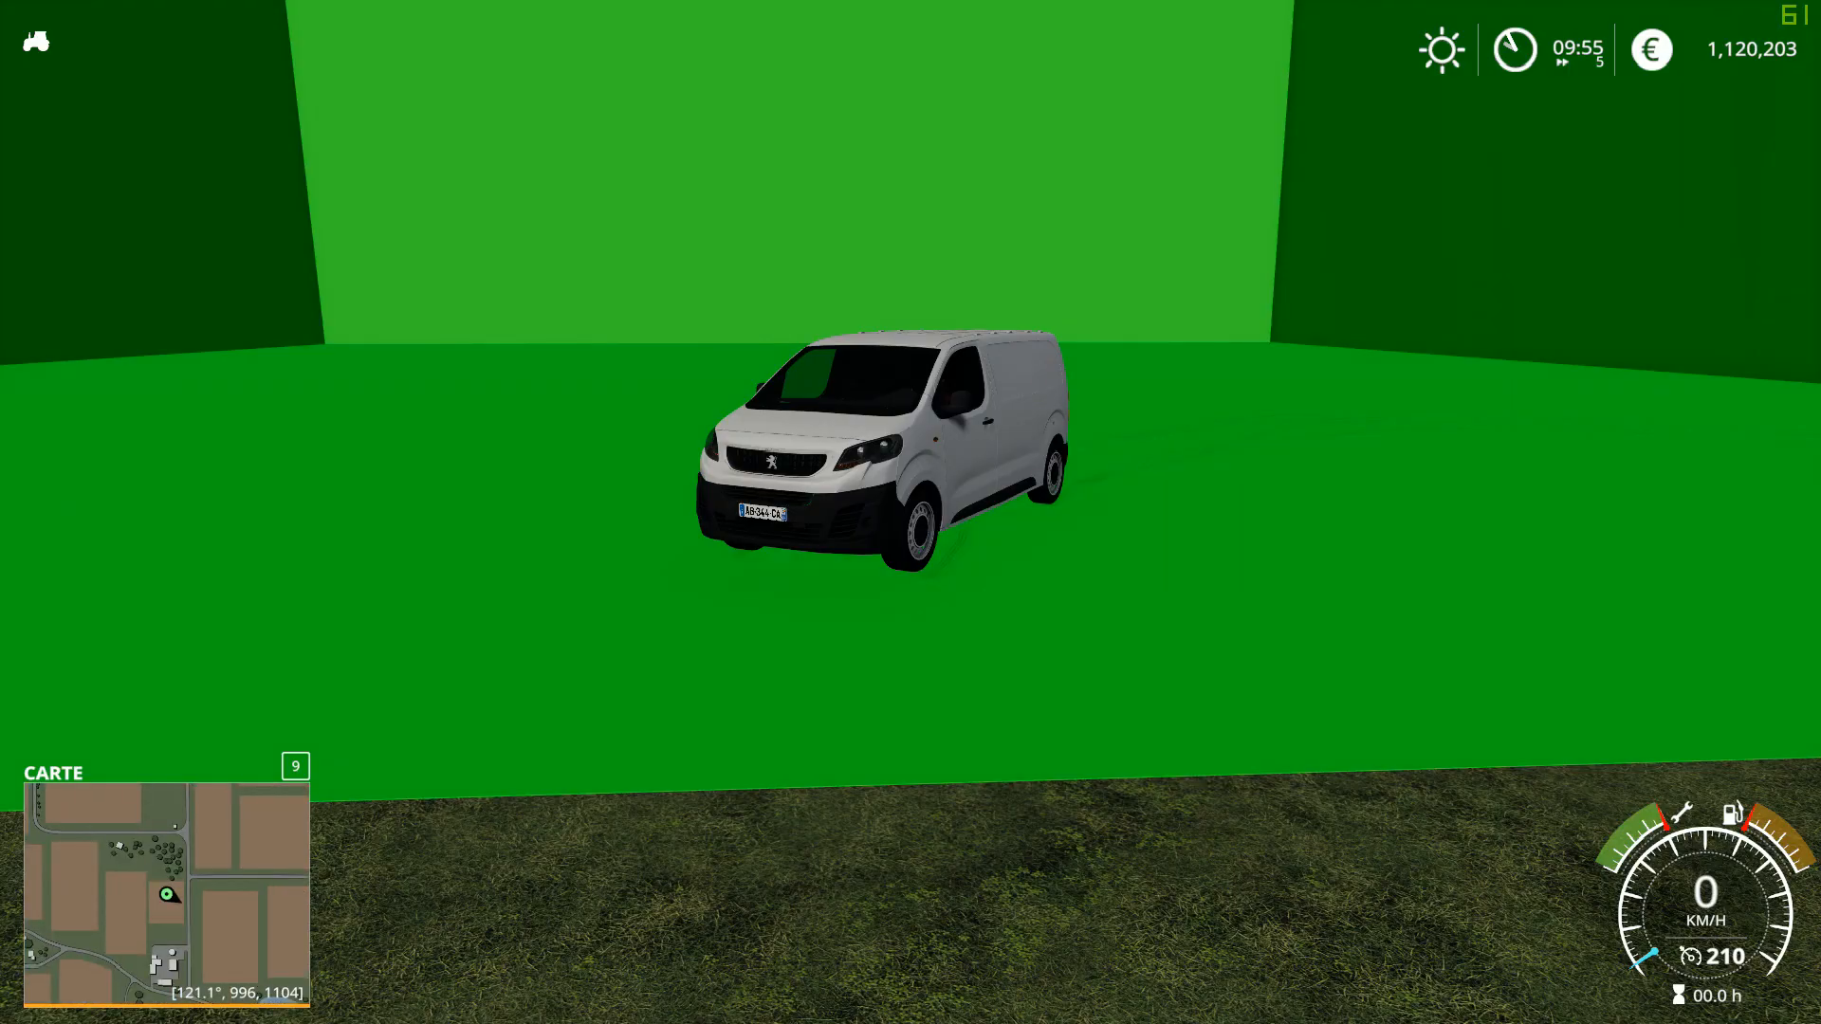
Lower Vitesse de retour des roues further in the general settings and steer the parked van's front wheels to one side
key("Escape")
left_click(1218, 663)
left_click(960, 679)
left_click(960, 679)
key("Escape")
key("d")
key("q")
key("d")
key("q")
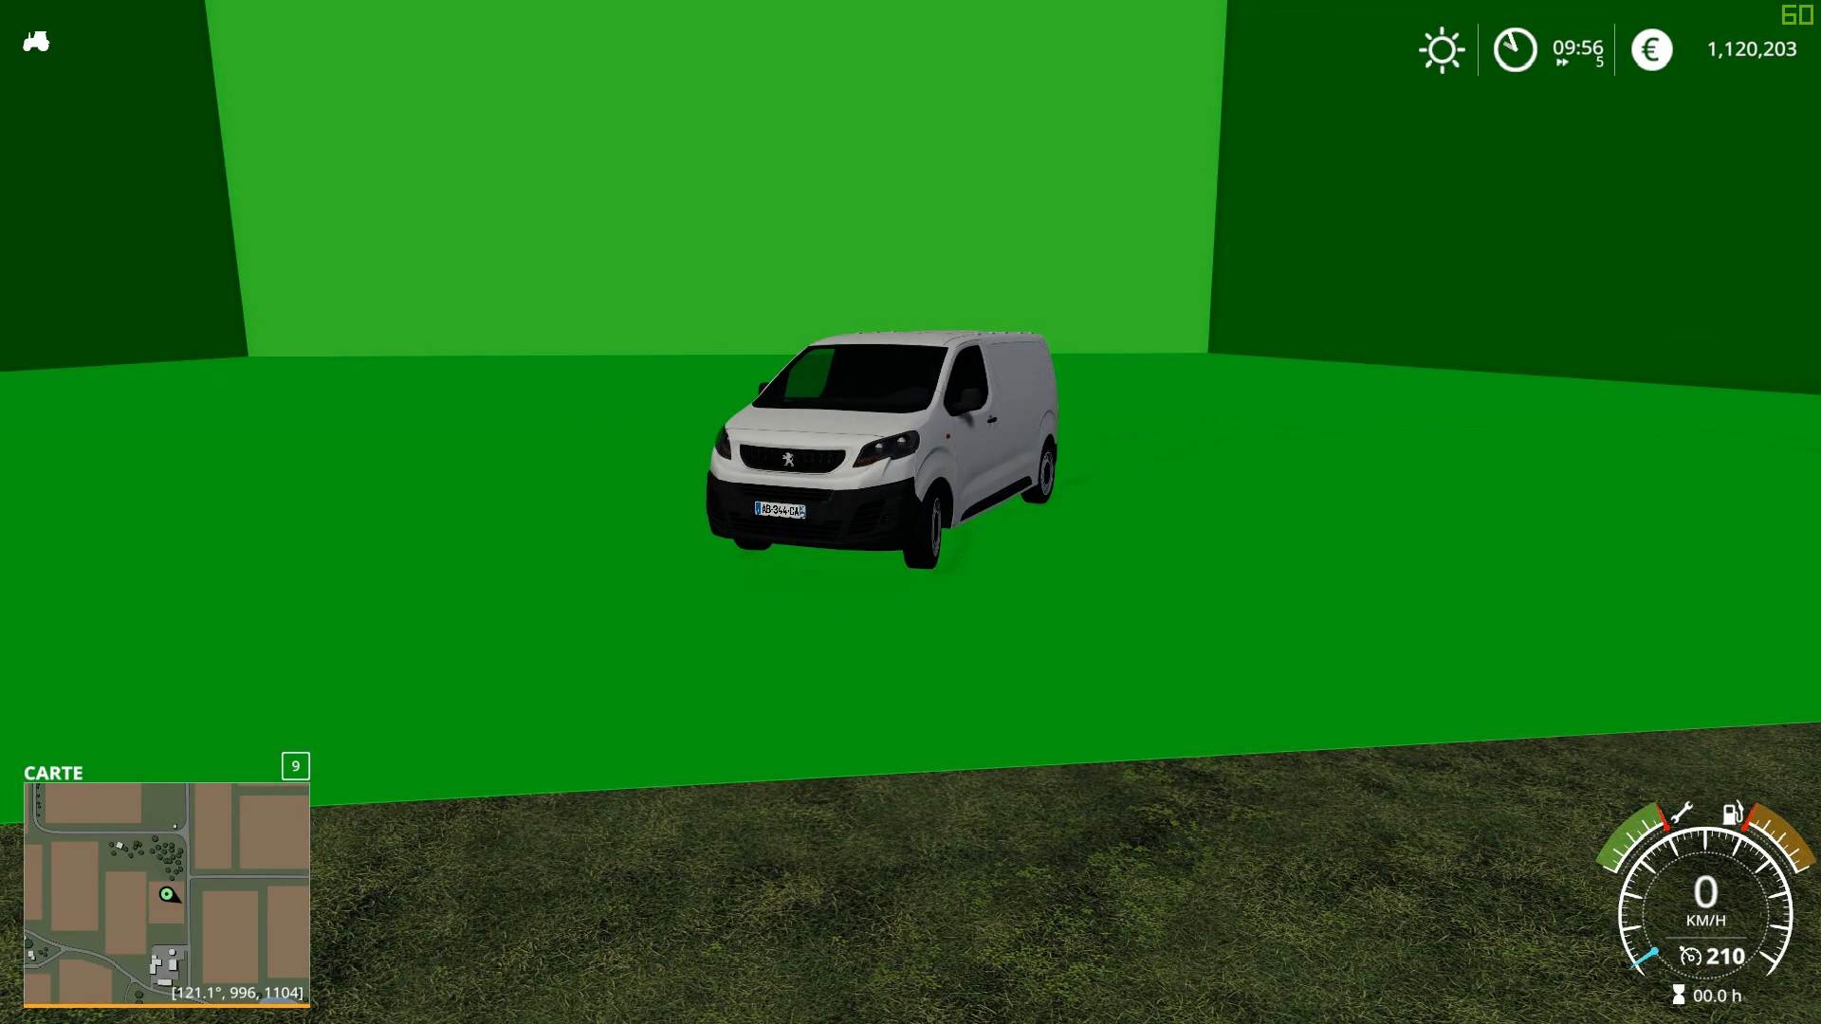
Get out of the van and walk back until the whole vehicle is framed against the green walls
key("e")
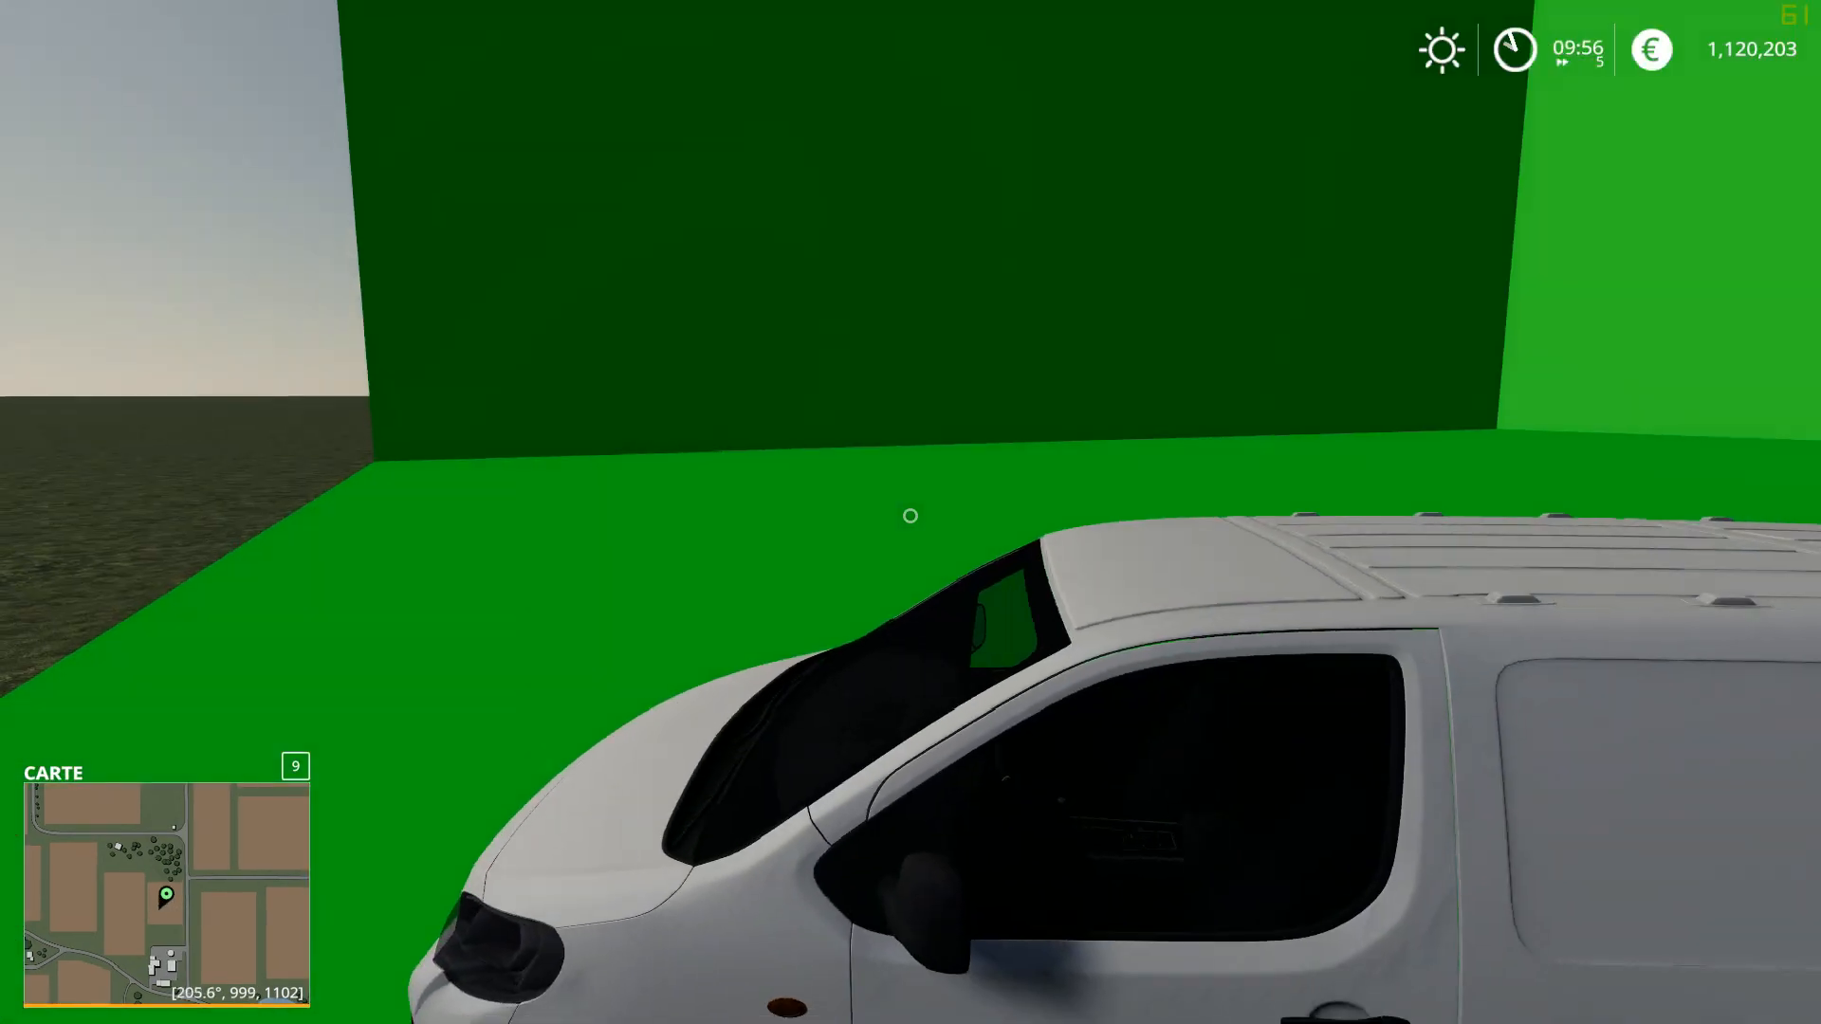
key("s")
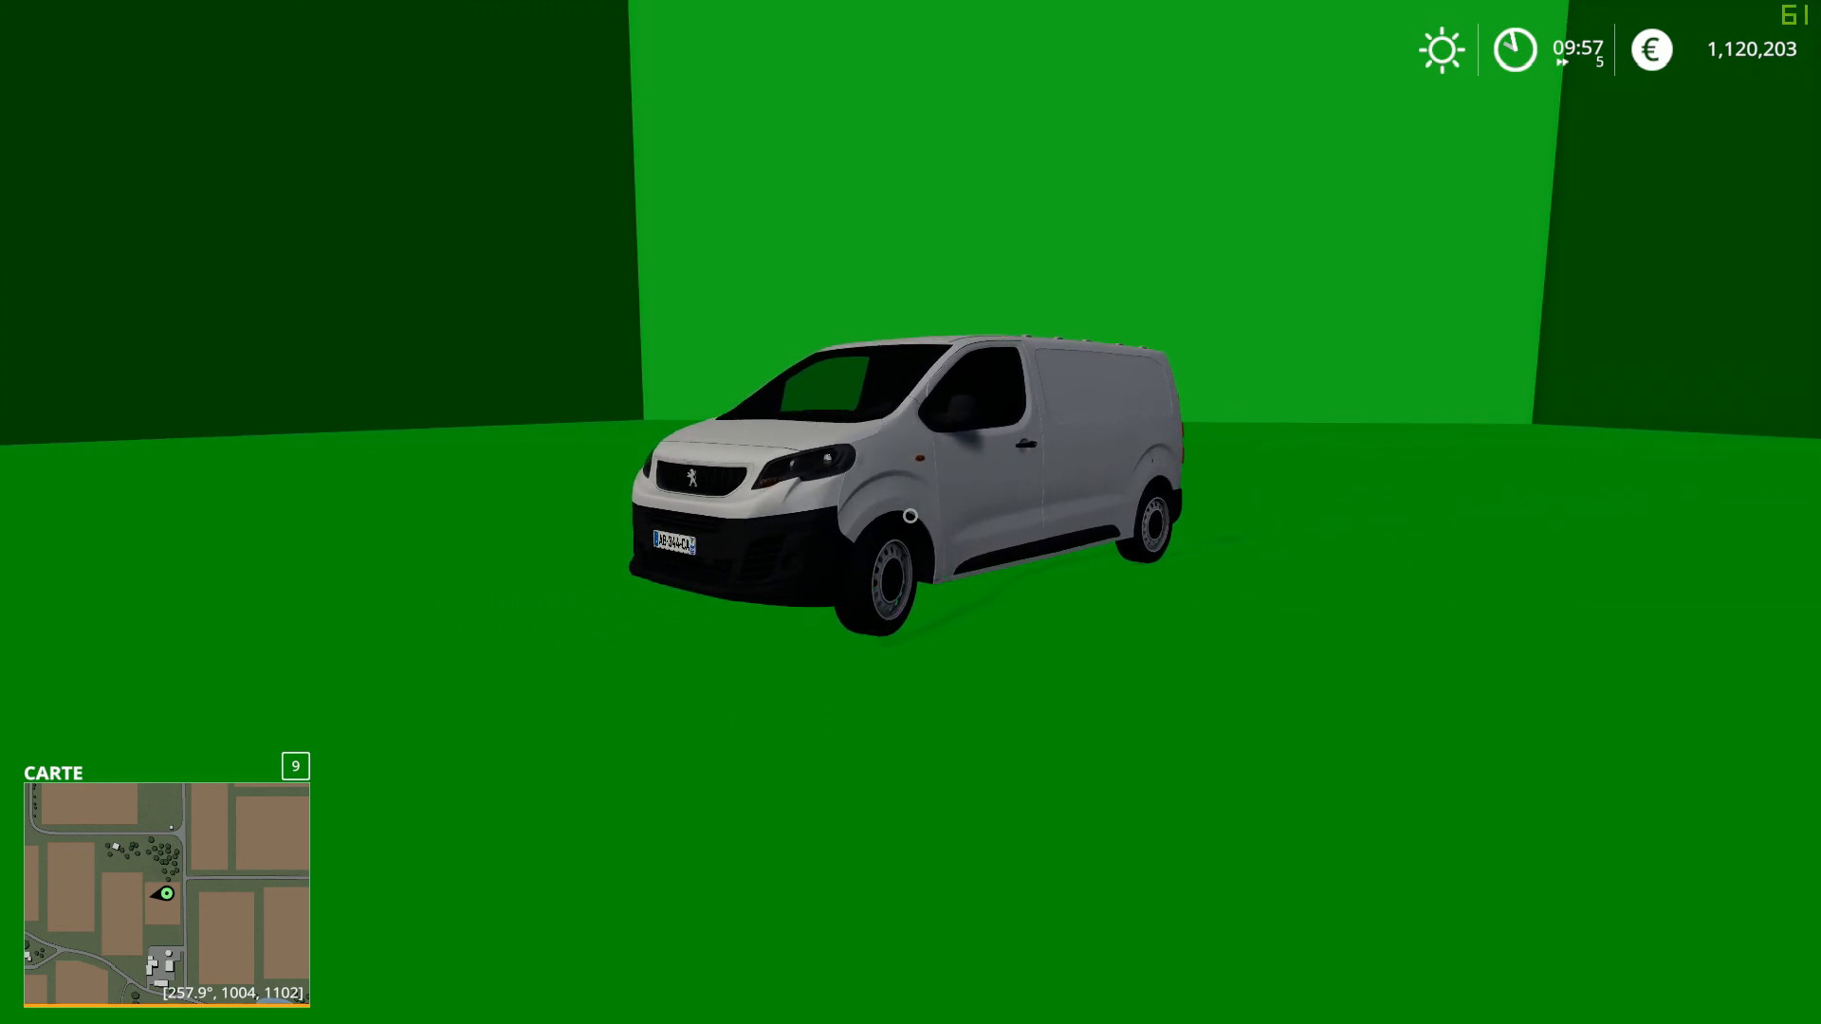
key("q")
key("s")
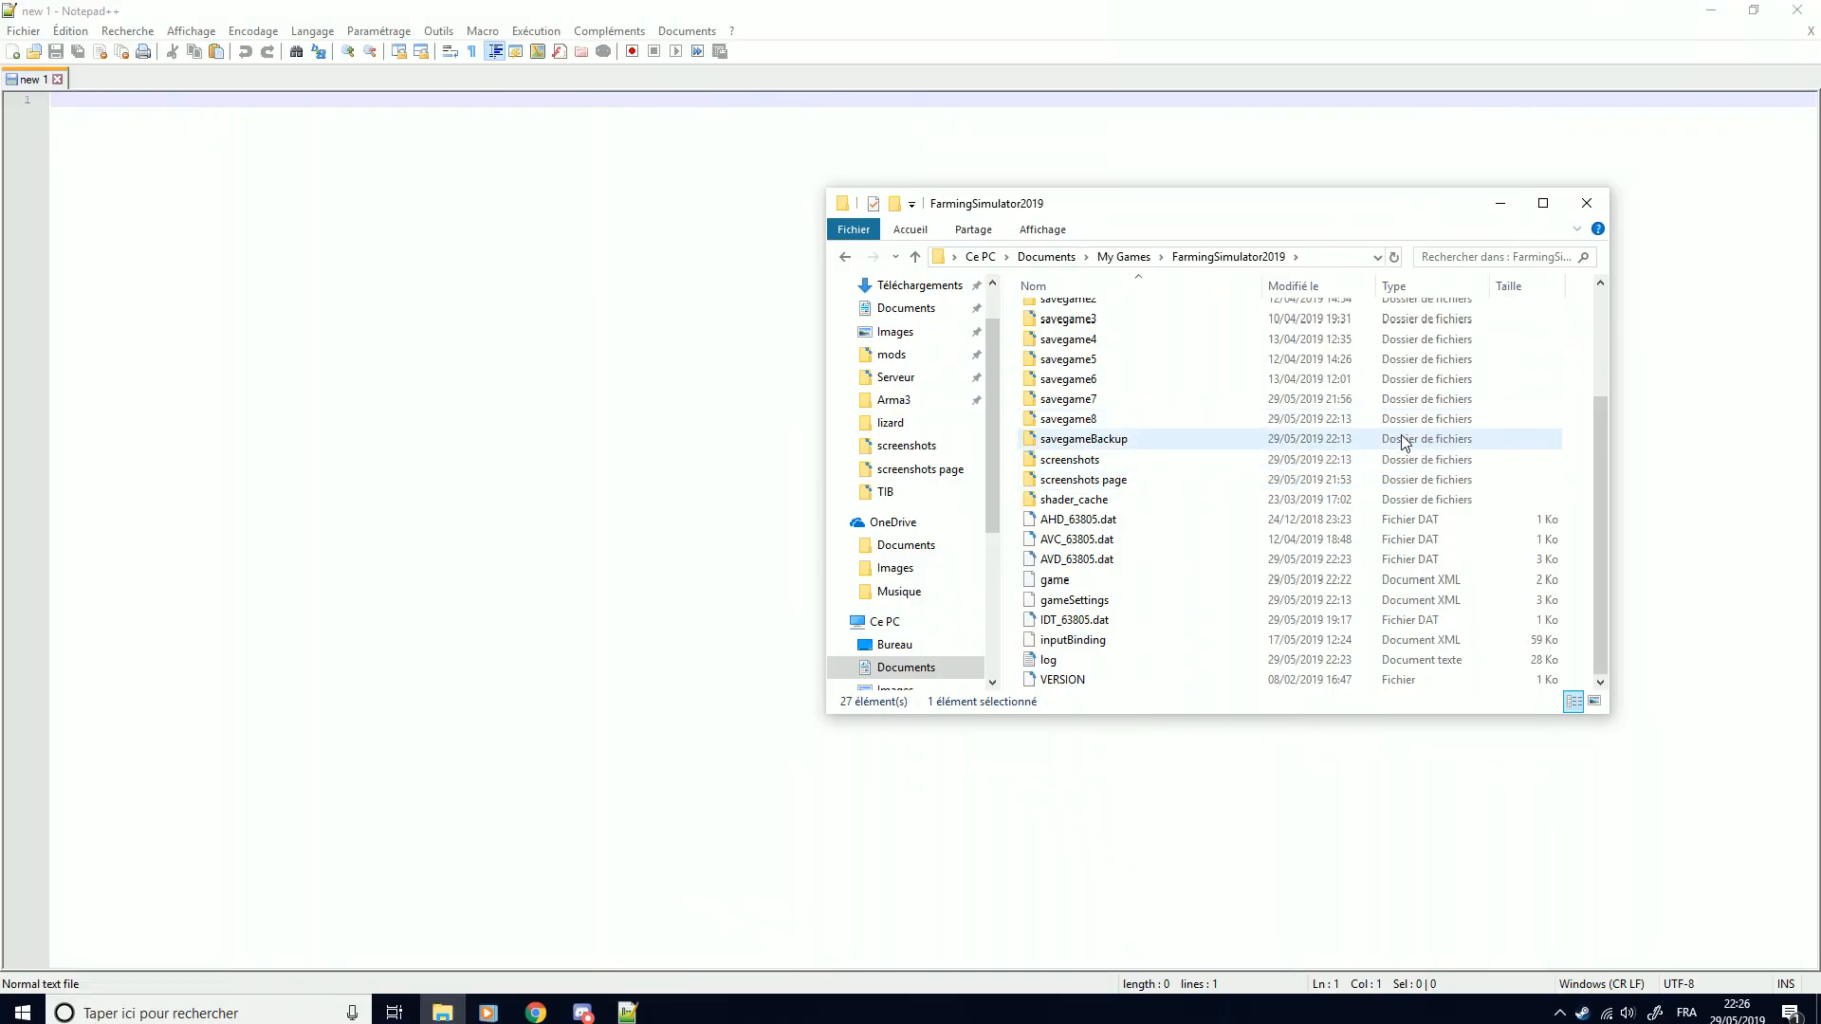
Switch to File Explorer and open the game XML file from the My Games\FarmingSimulator2019 folder in Notepad++
scroll(1401, 430, "up", 3)
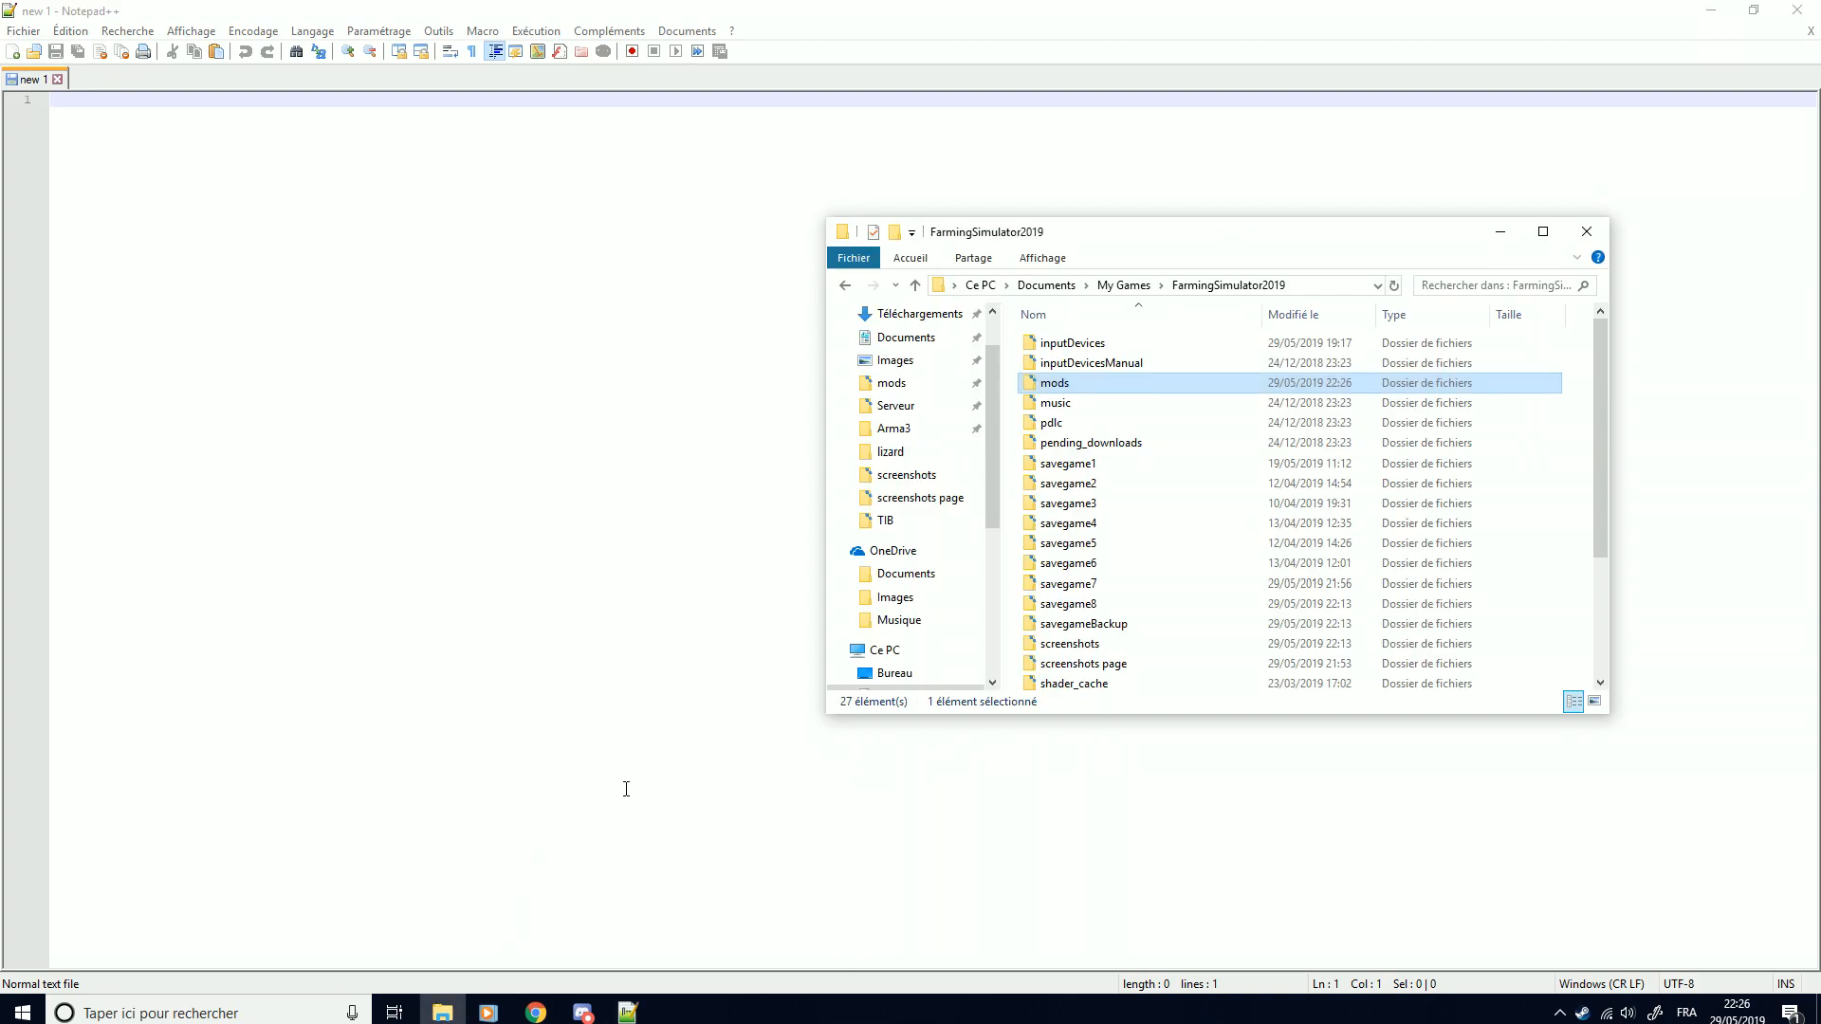
left_click_drag(1085, 244, 784, 285)
scroll(852, 523, "down", 3)
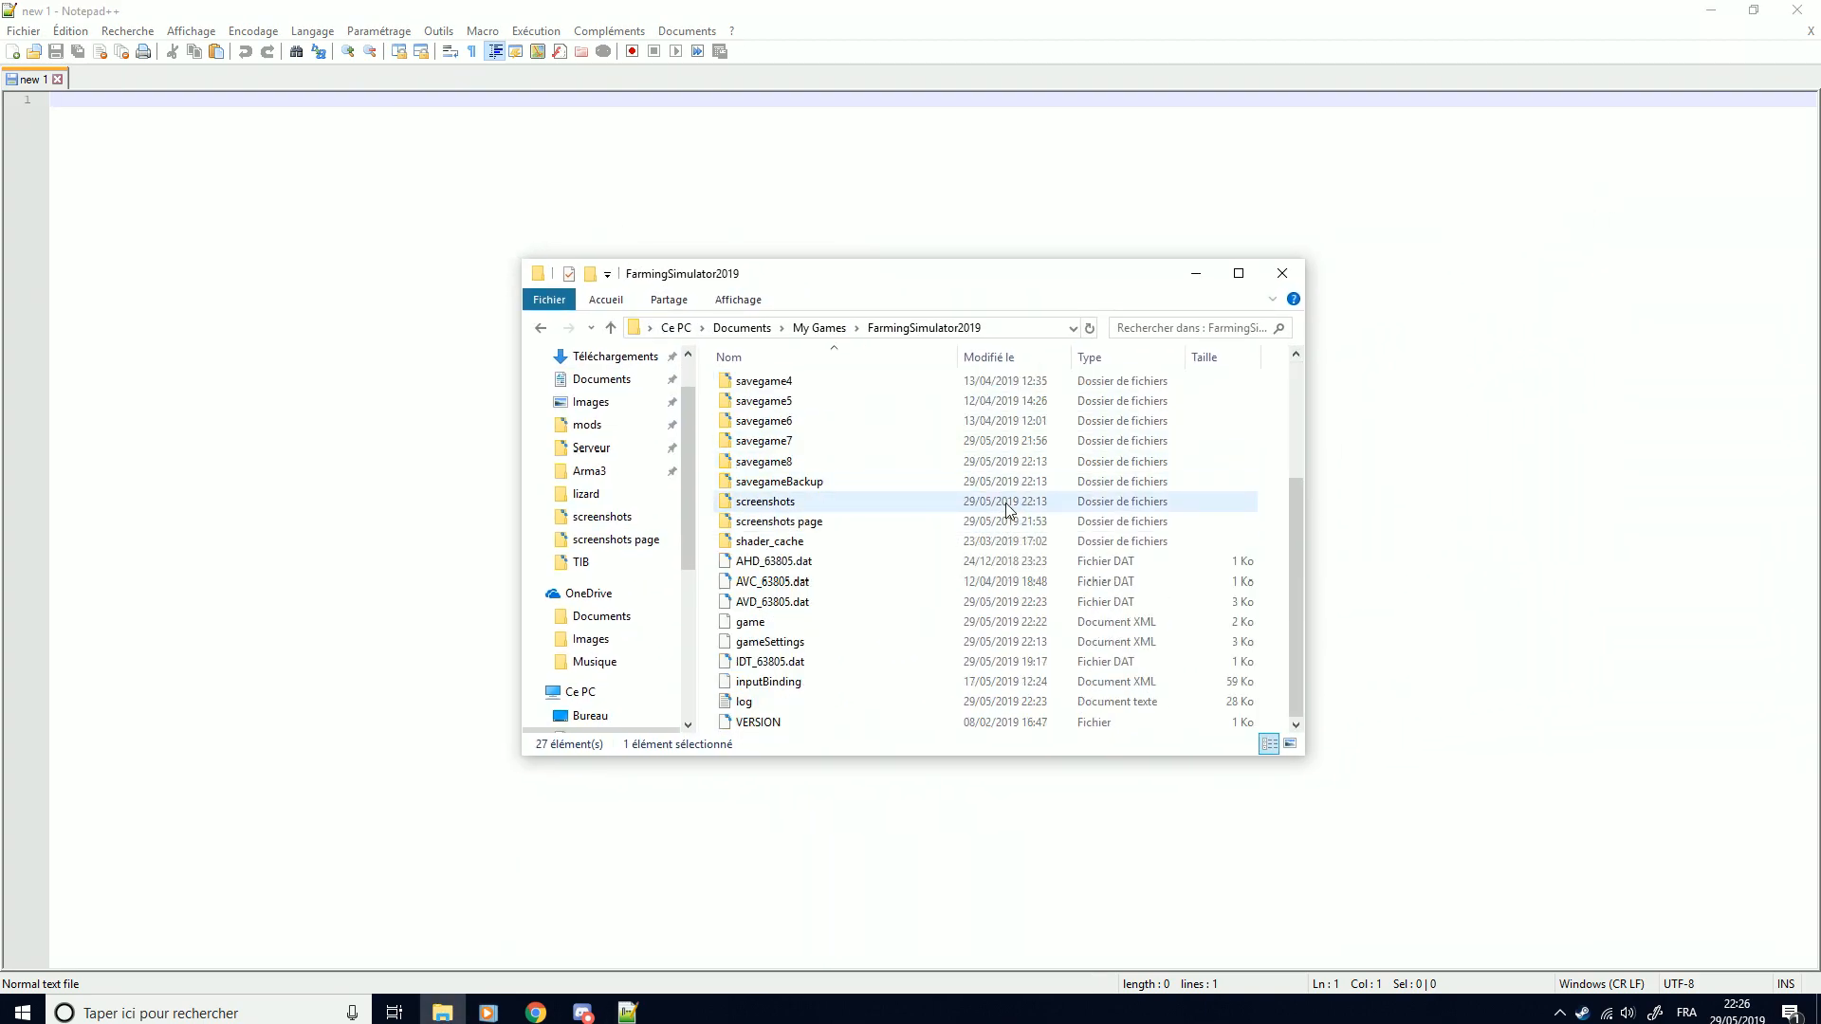
scroll(1006, 503, "up", 3)
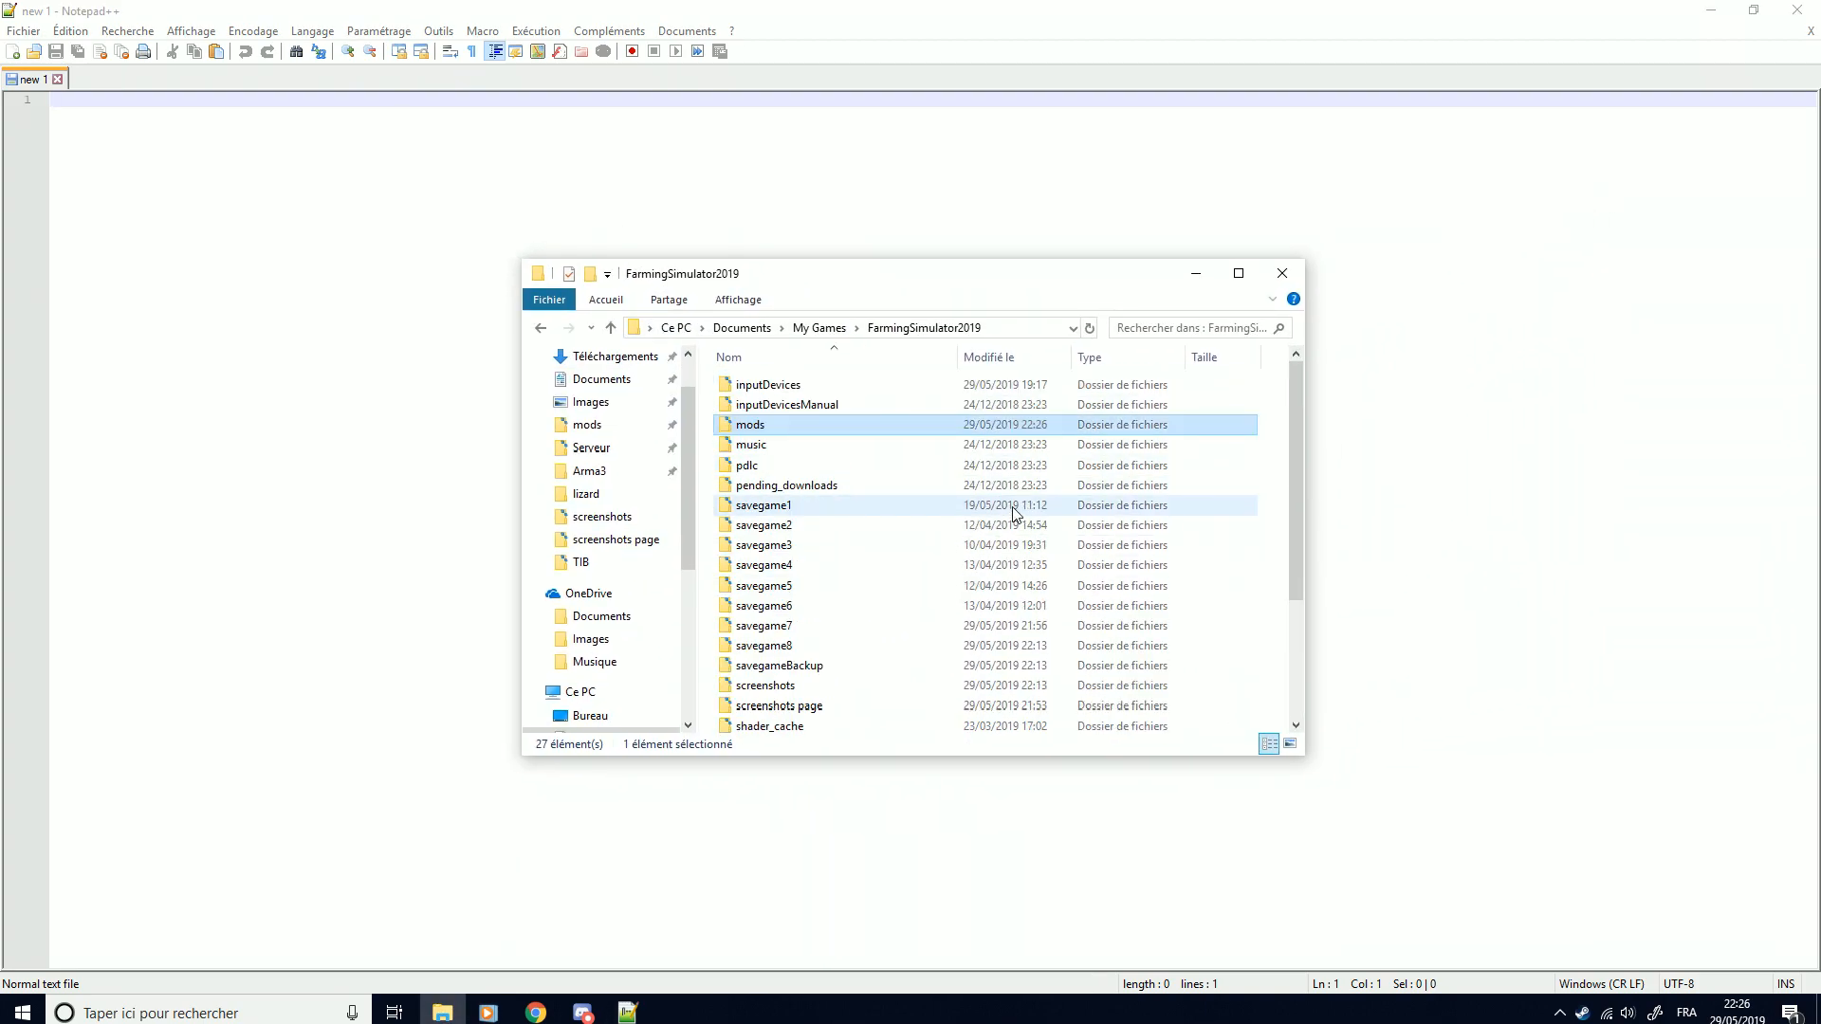
left_click(818, 327)
double_click(853, 503)
scroll(853, 512, "down", 3)
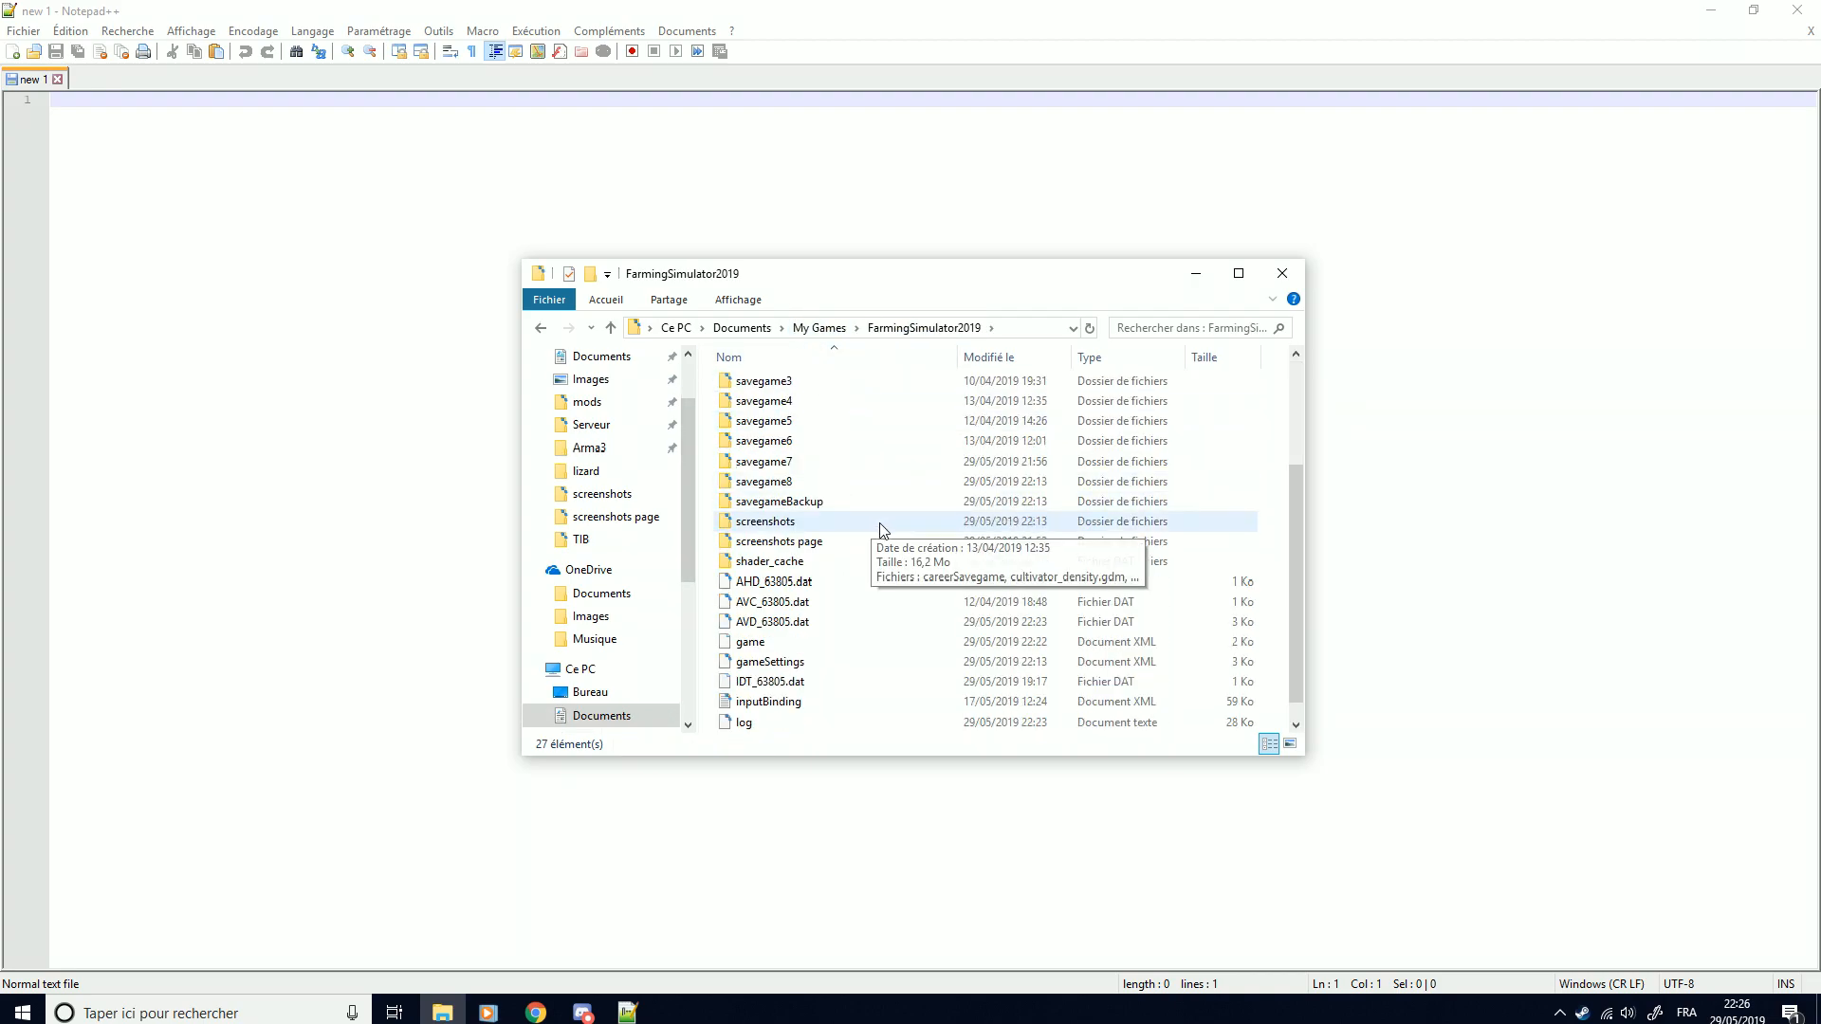
left_click(772, 624)
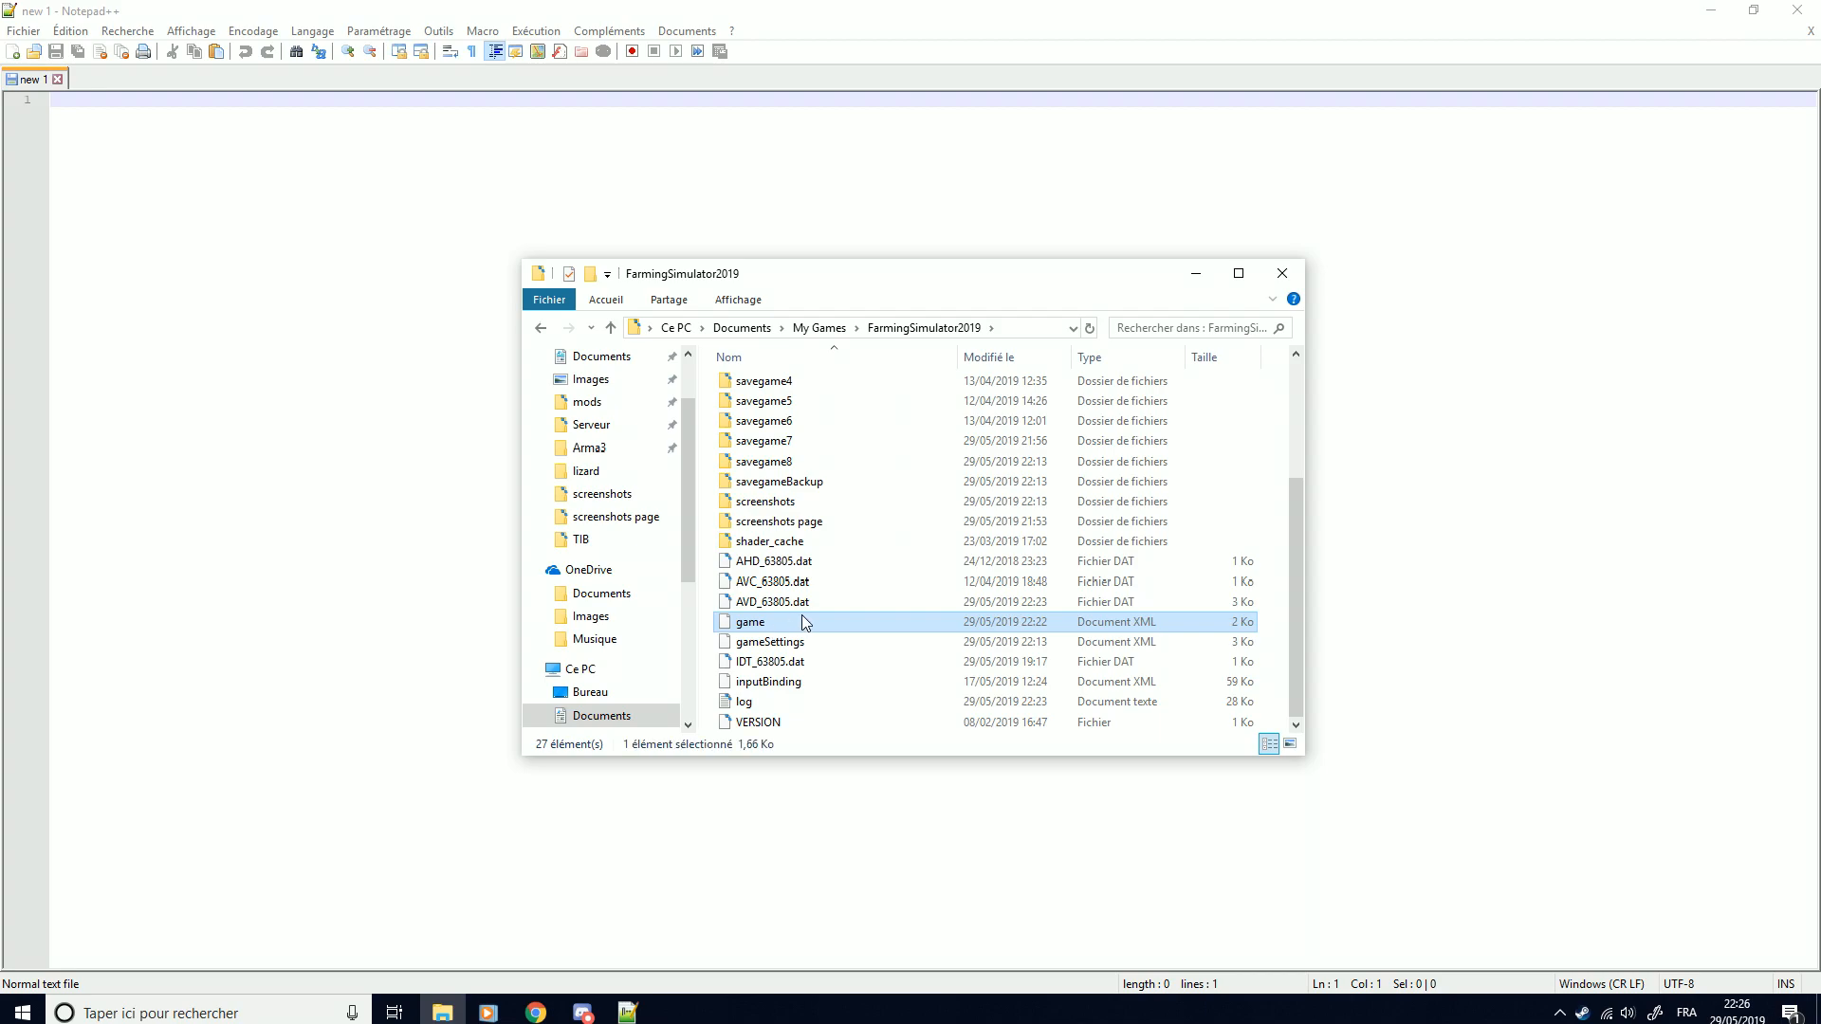
right_click(782, 622)
left_click(924, 237)
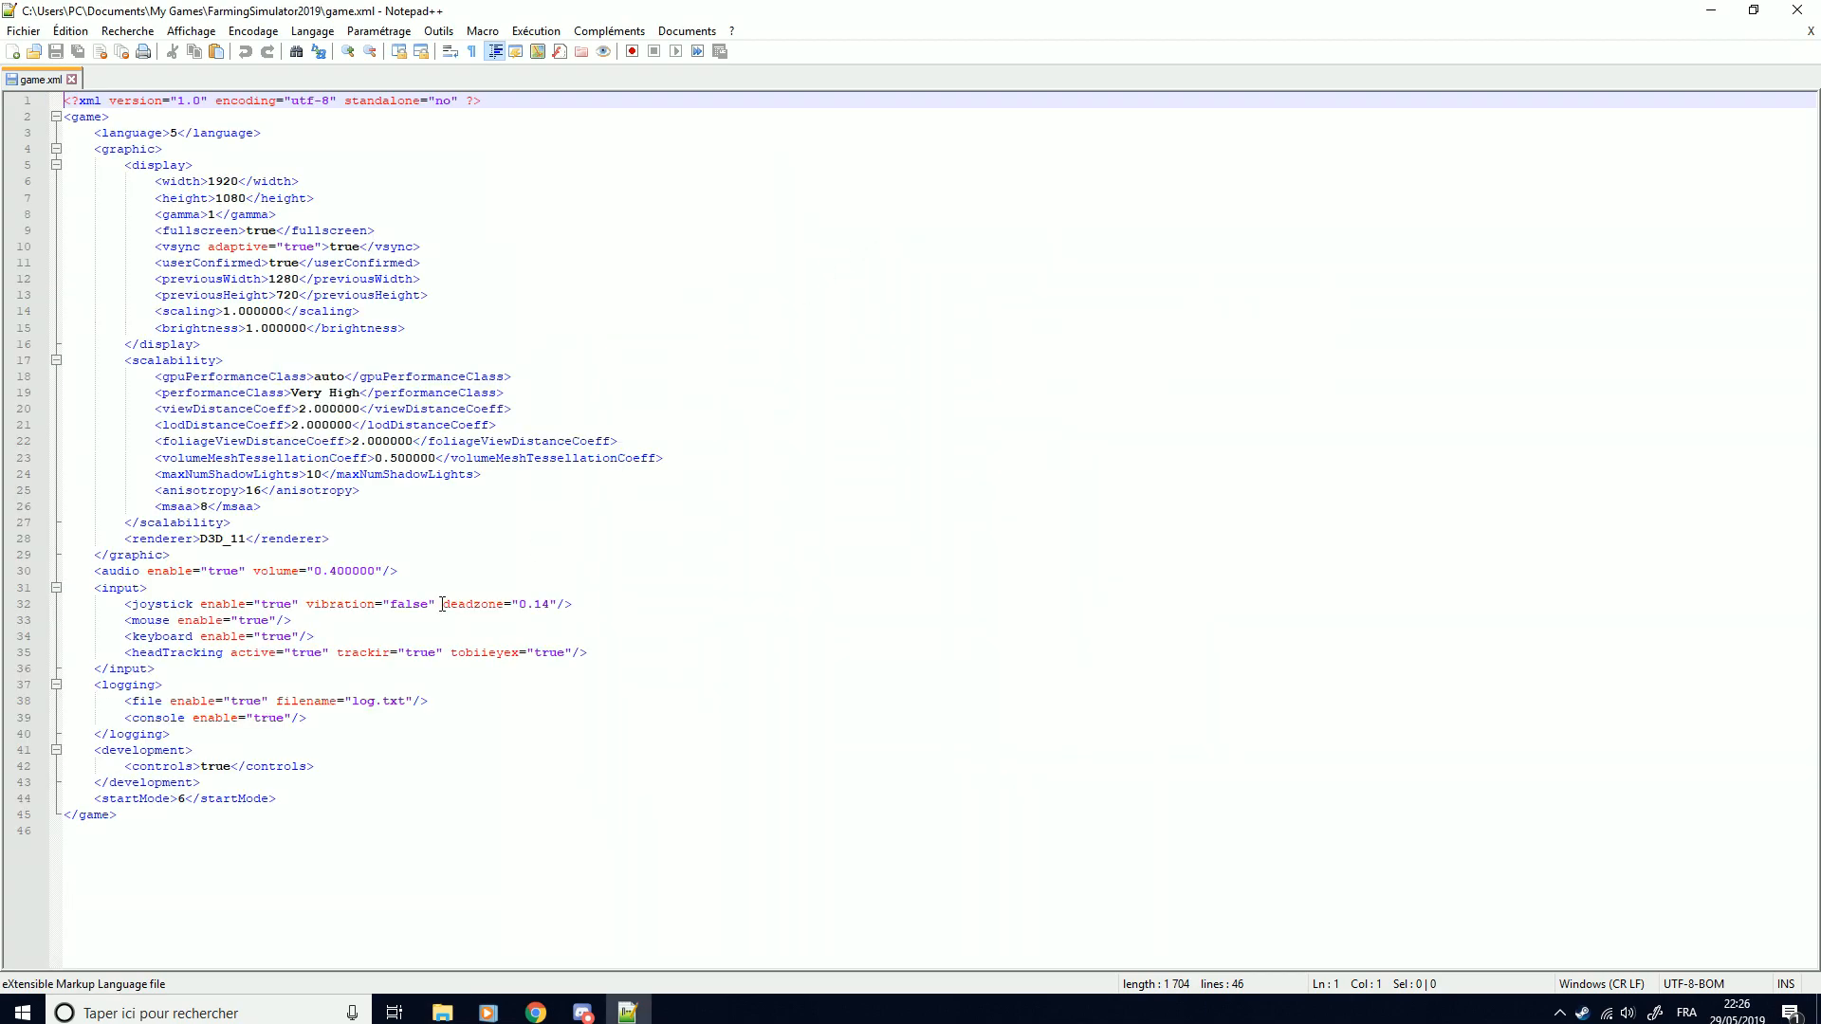
Open the same game XML file from the FarmingSimulator2019 folder in Bloc-notes
left_click(442, 1012)
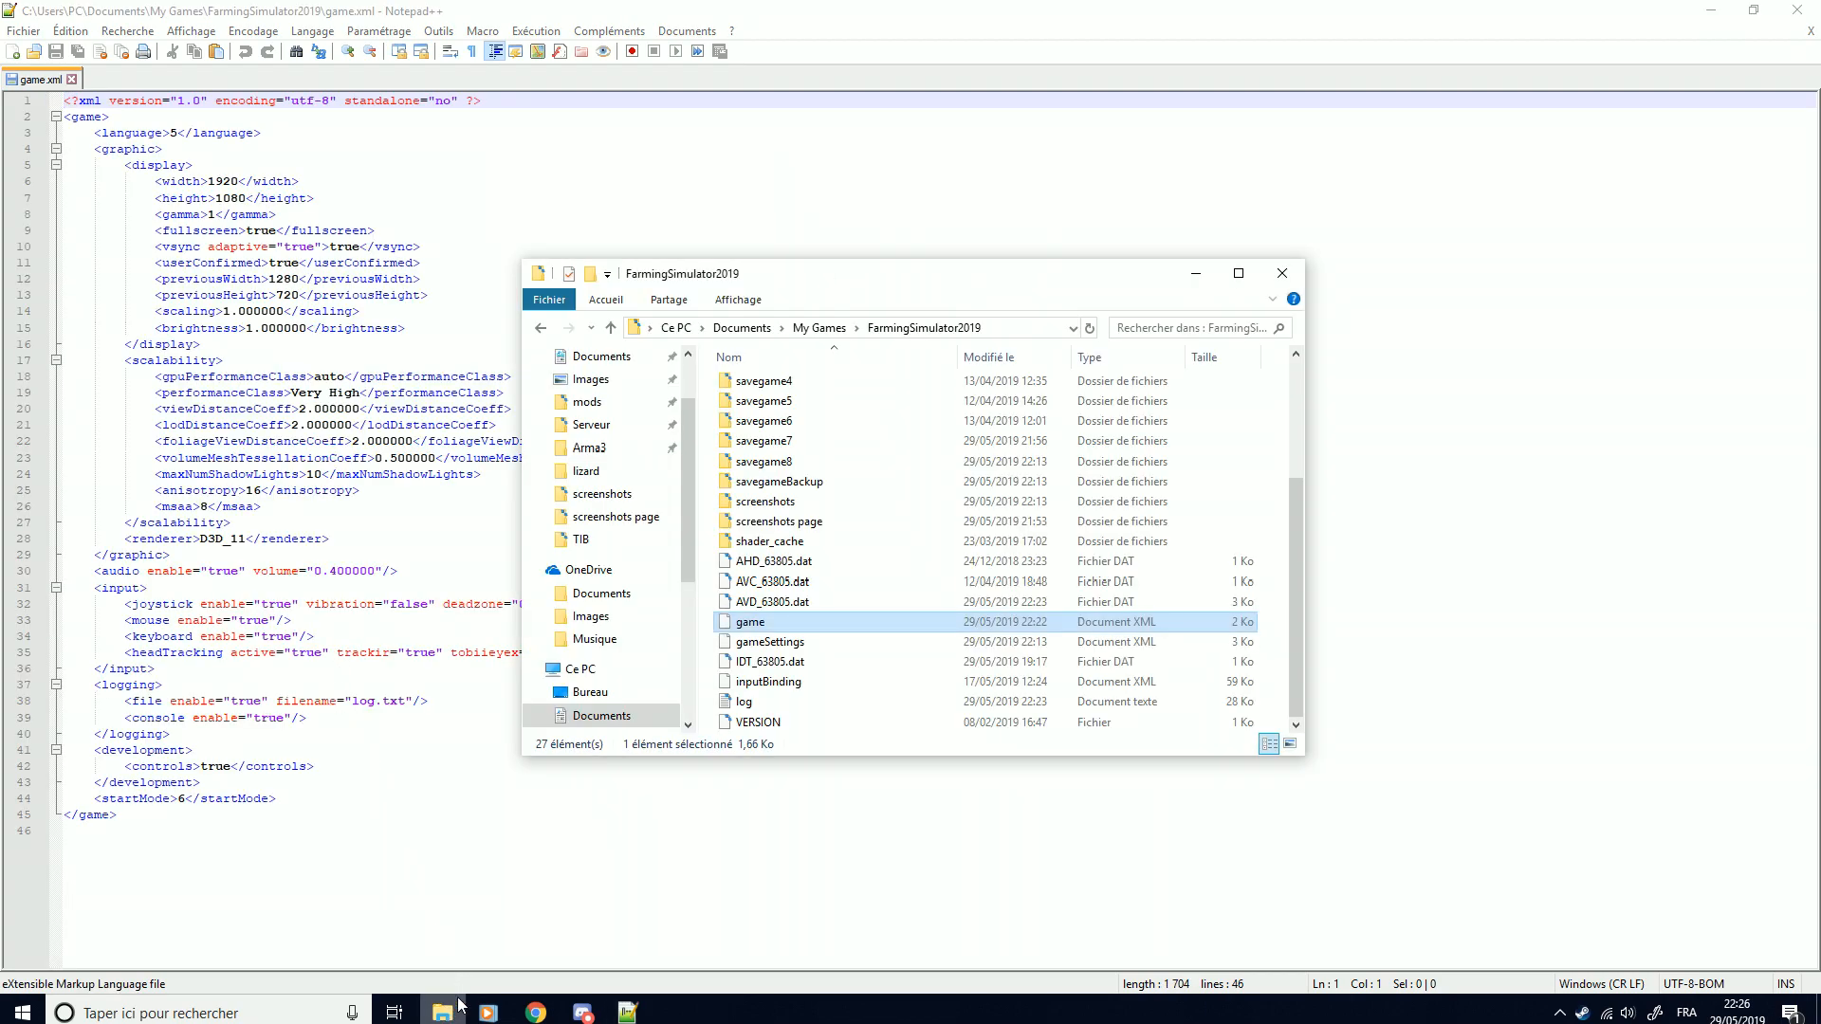
right_click(783, 622)
mouse_move(897, 302)
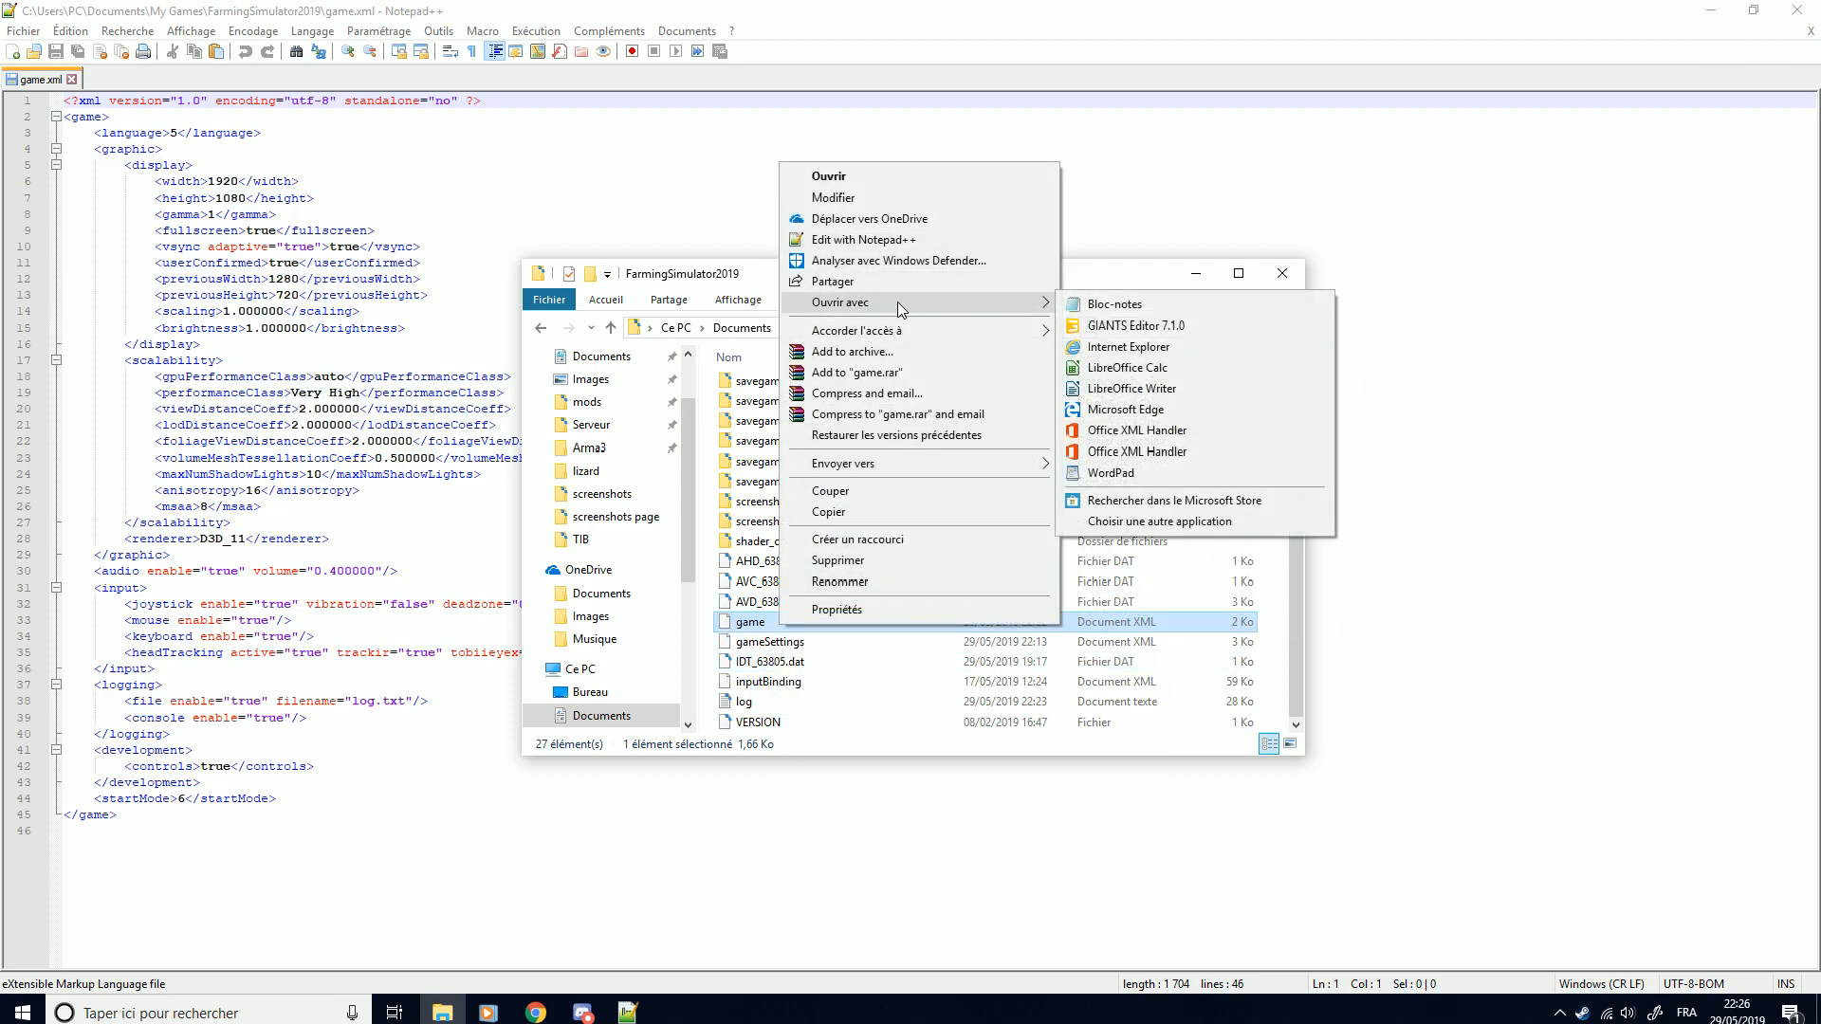
left_click(1090, 302)
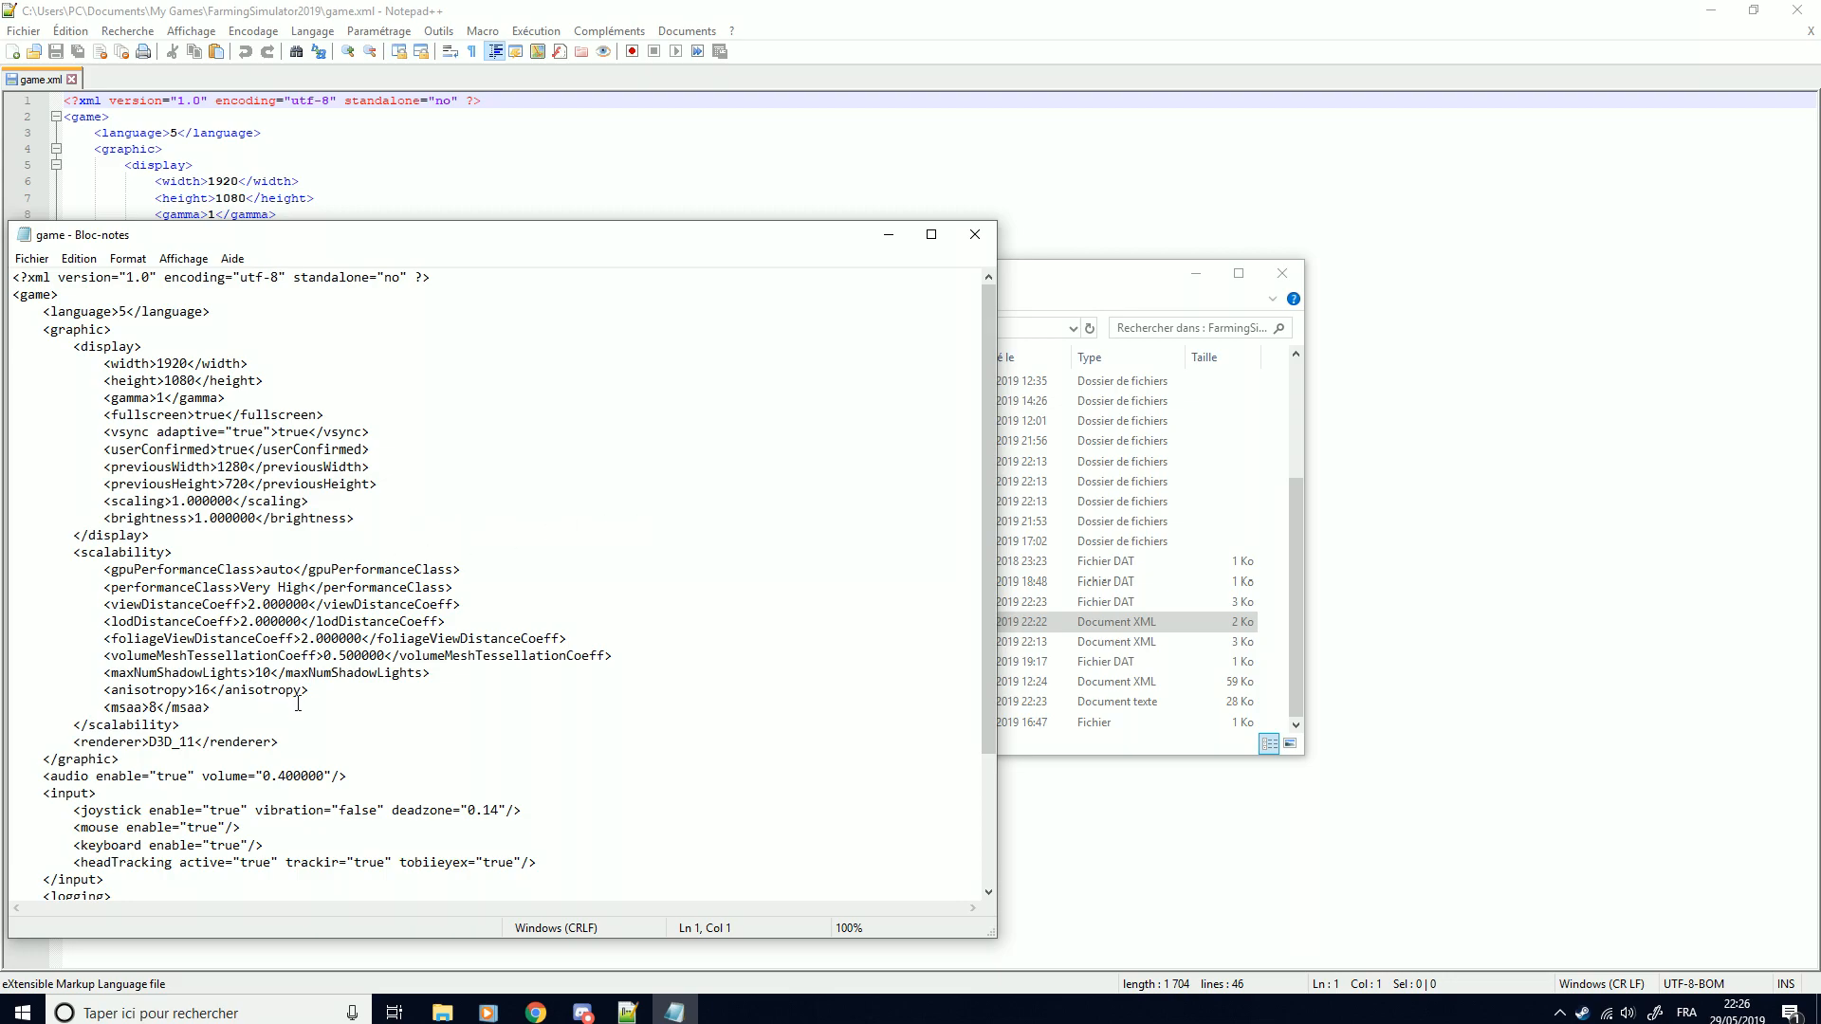
Set the console's enable attribute to "false" in the logging section of the Bloc-notes copy
scroll(298, 704, "down", 3)
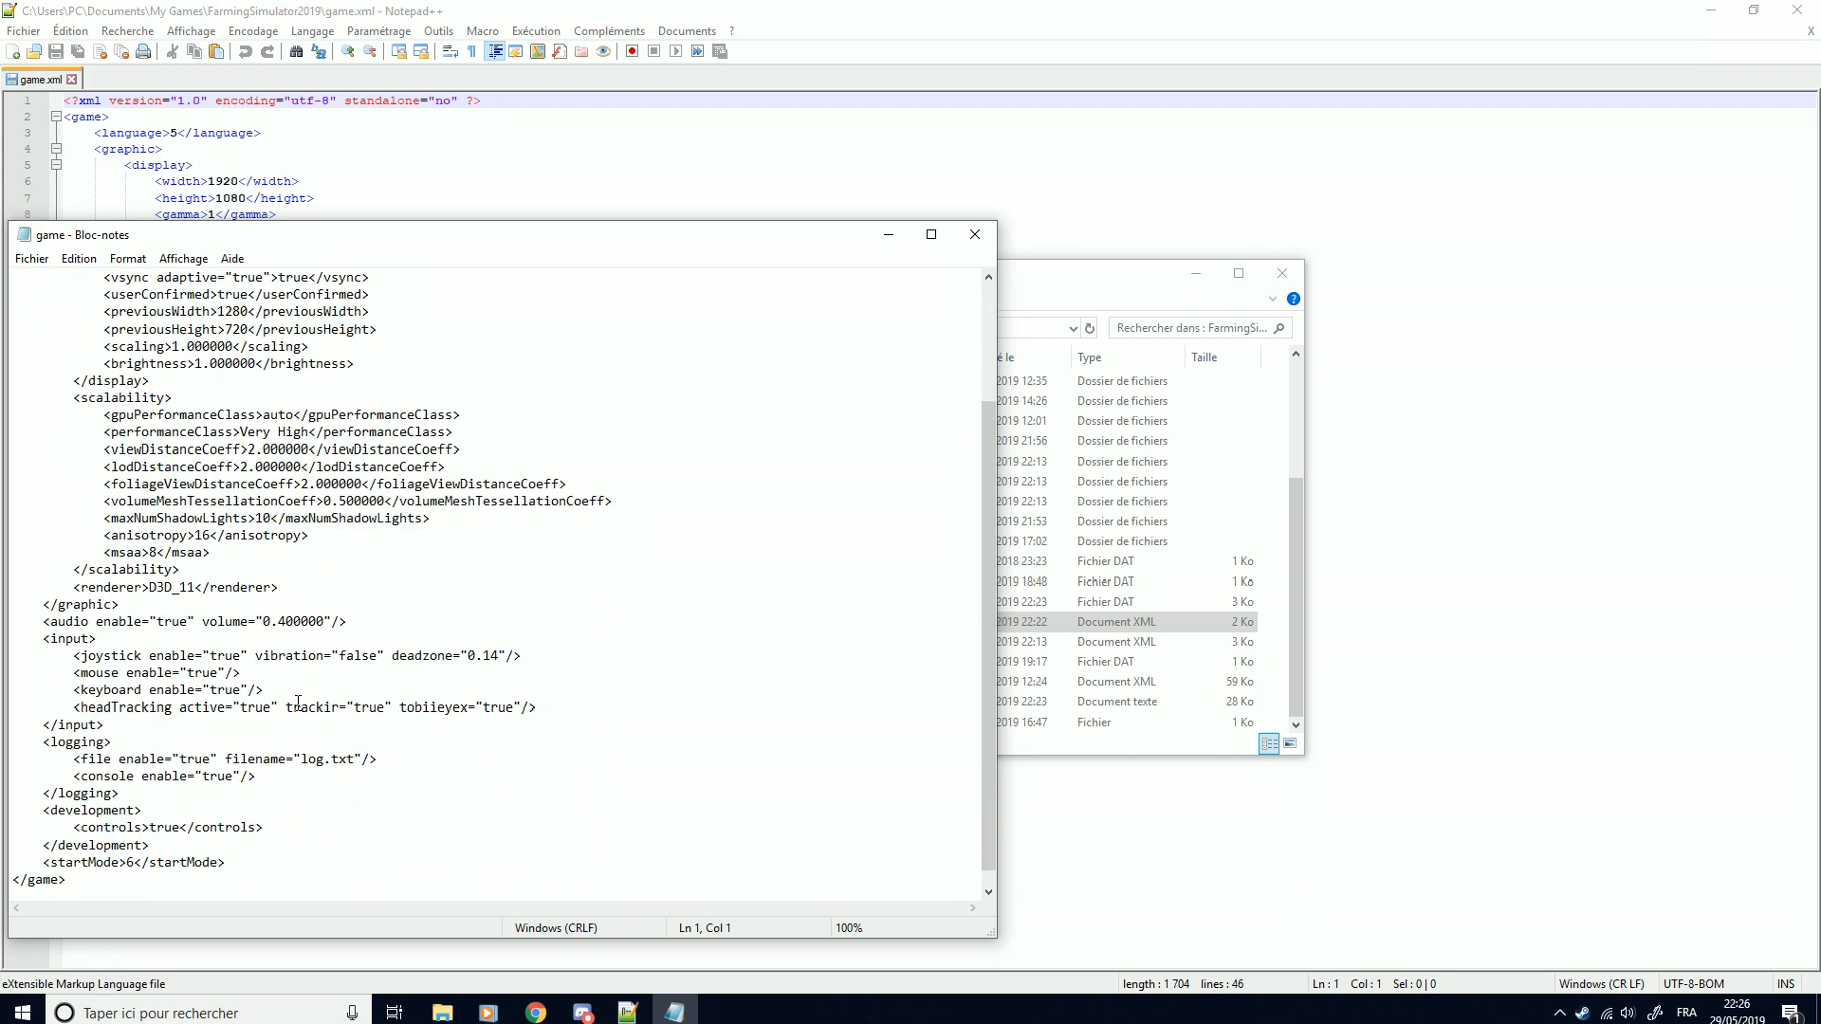
scroll(298, 704, "down", 1)
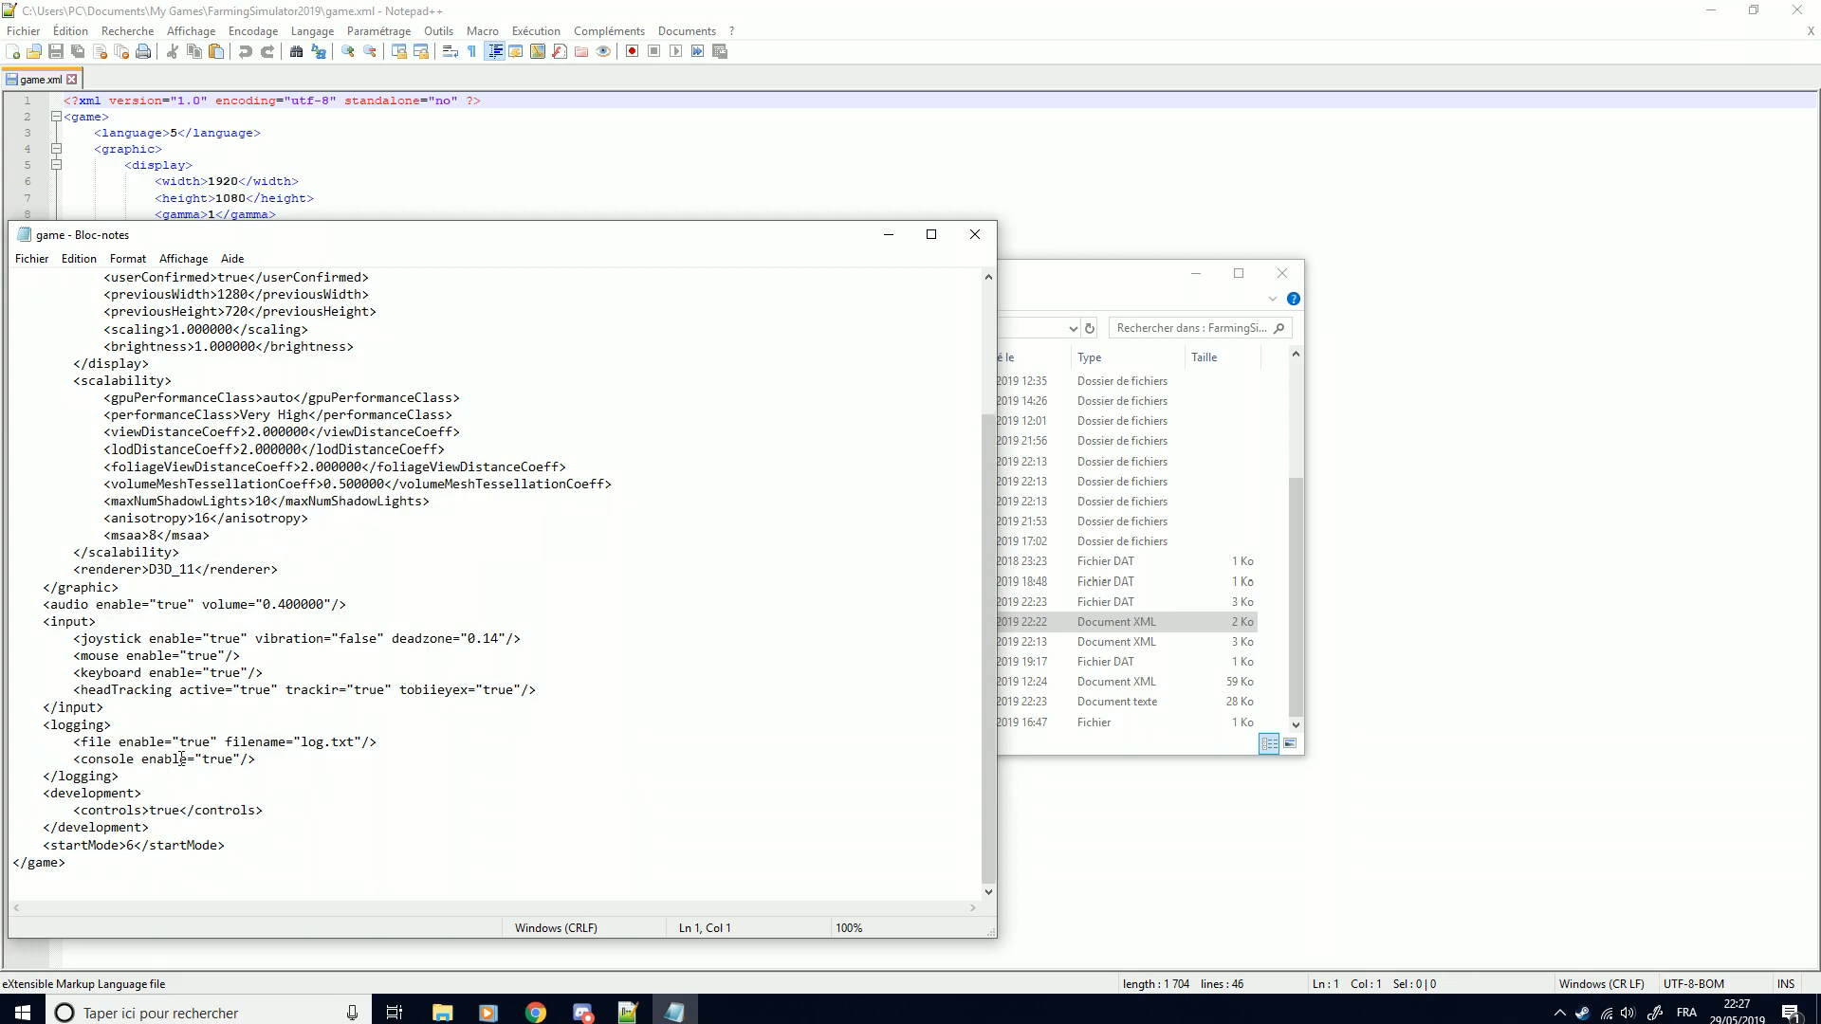
double_click(217, 758)
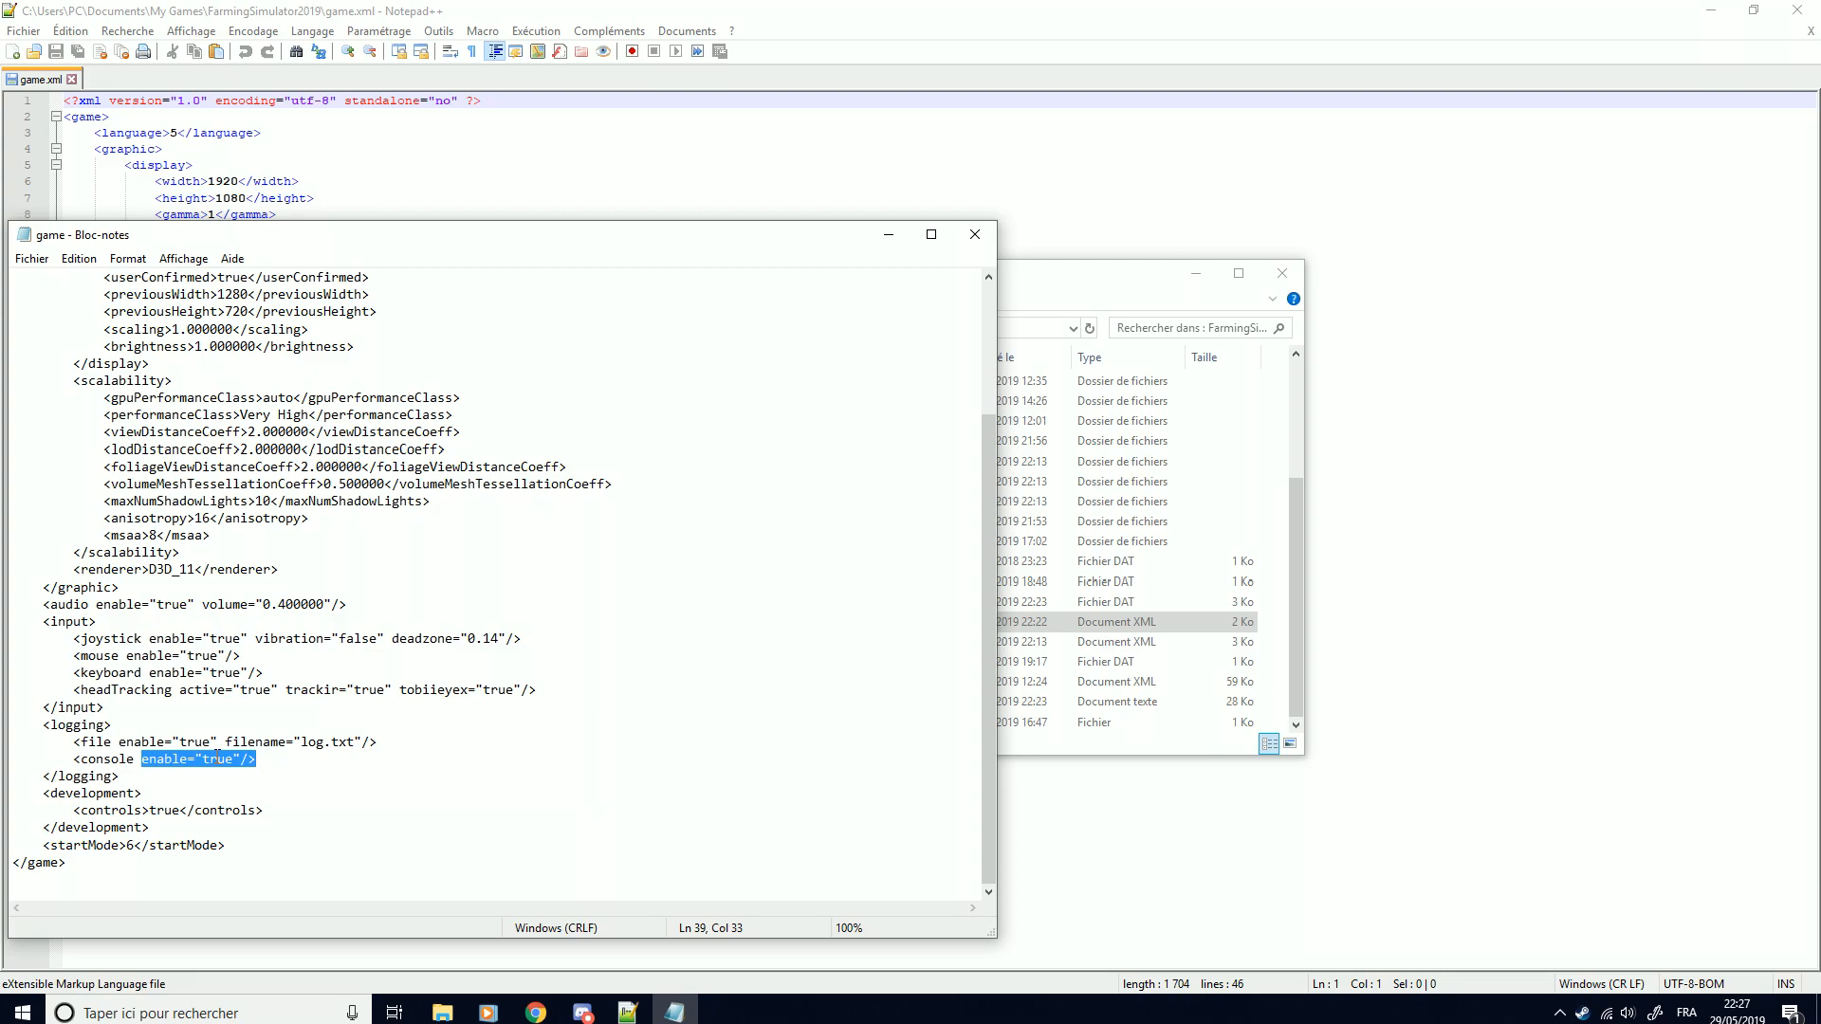
left_click(221, 758)
key("BackSpace")
key("BackSpace")
key("BackSpace")
key("BackSpace")
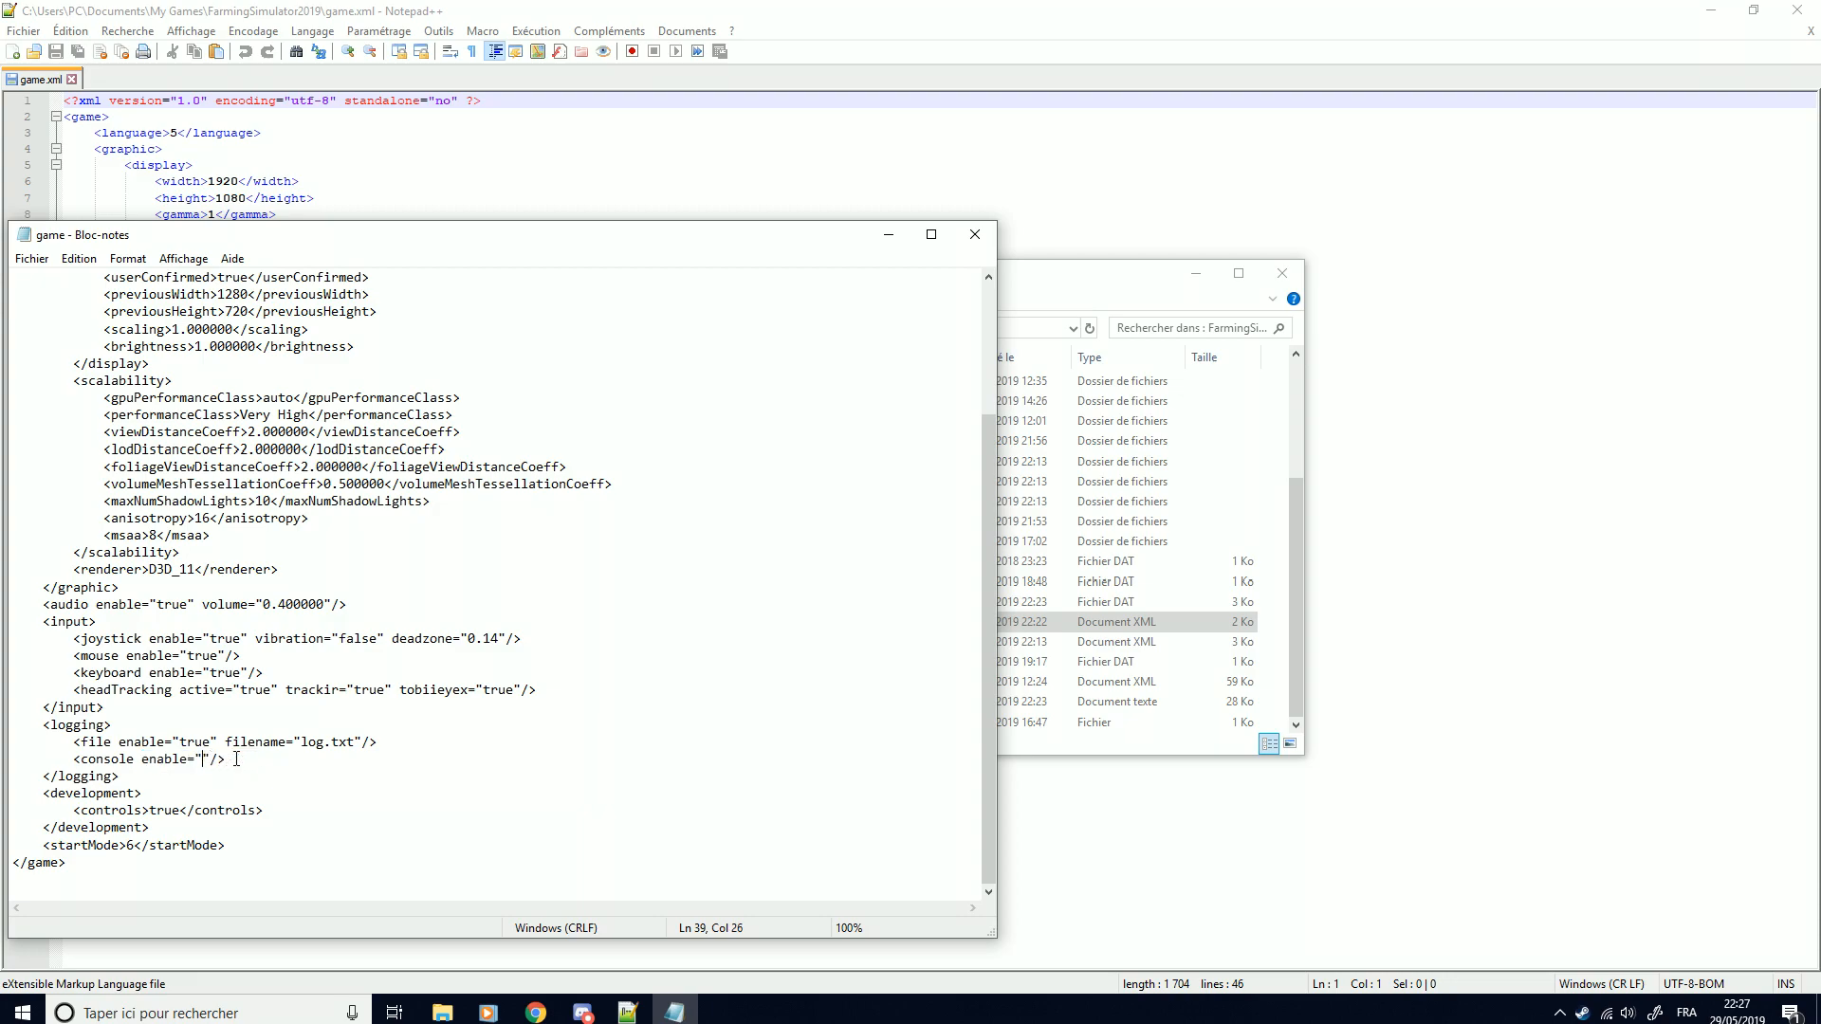
type("false")
Restore the console's enable attribute to "true" and close Bloc-notes without saving the file
key("BackSpace")
key("BackSpace")
key("BackSpace")
key("BackSpace")
key("BackSpace")
type("true")
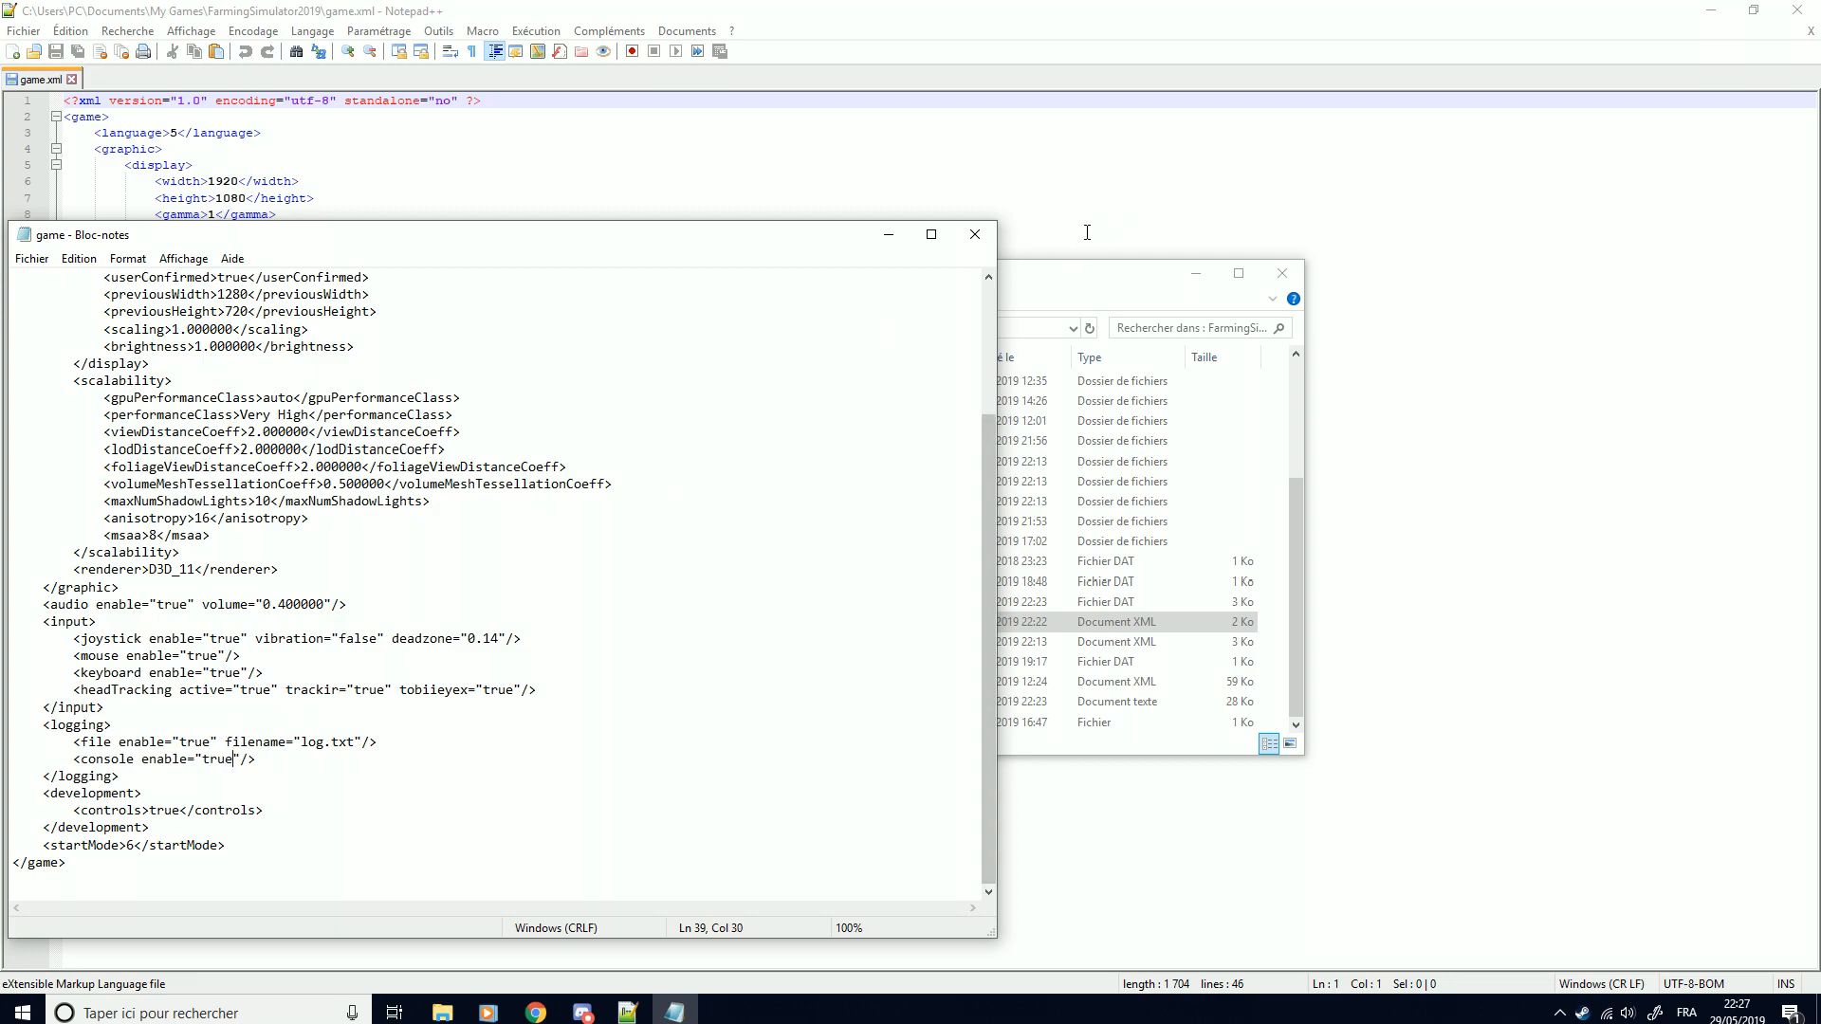
left_click(974, 234)
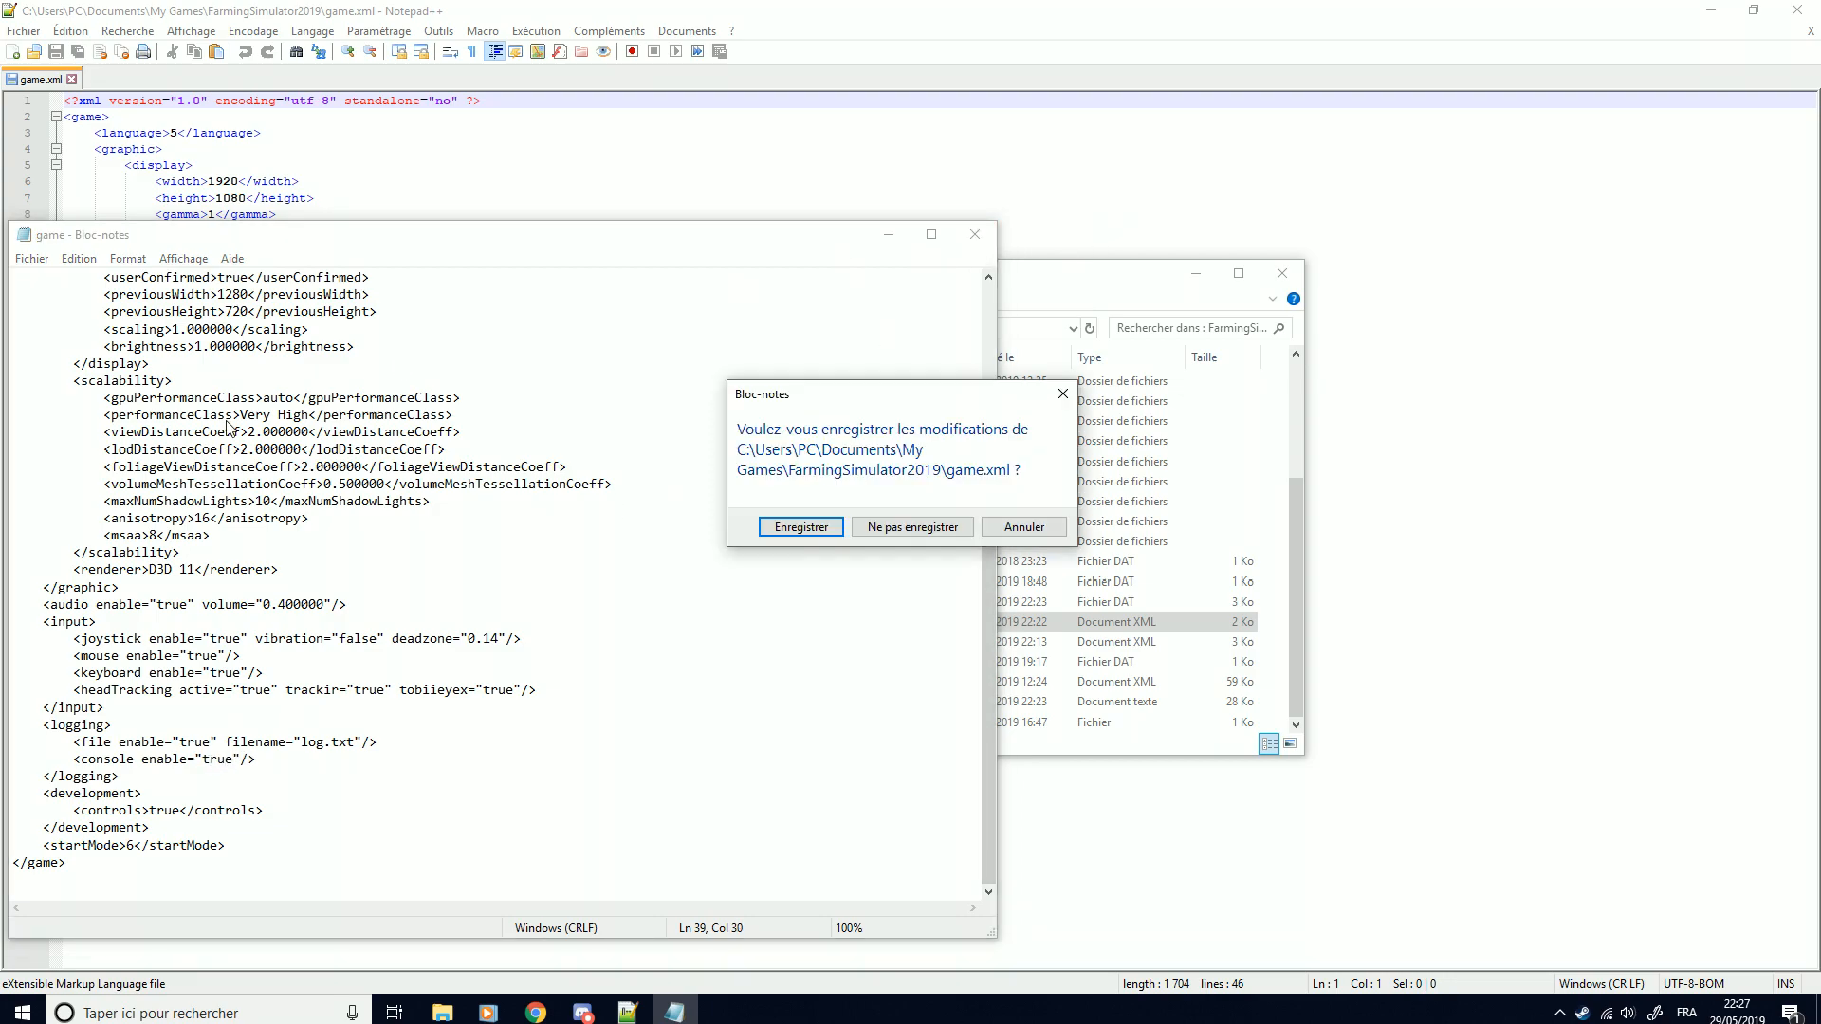
left_click(891, 529)
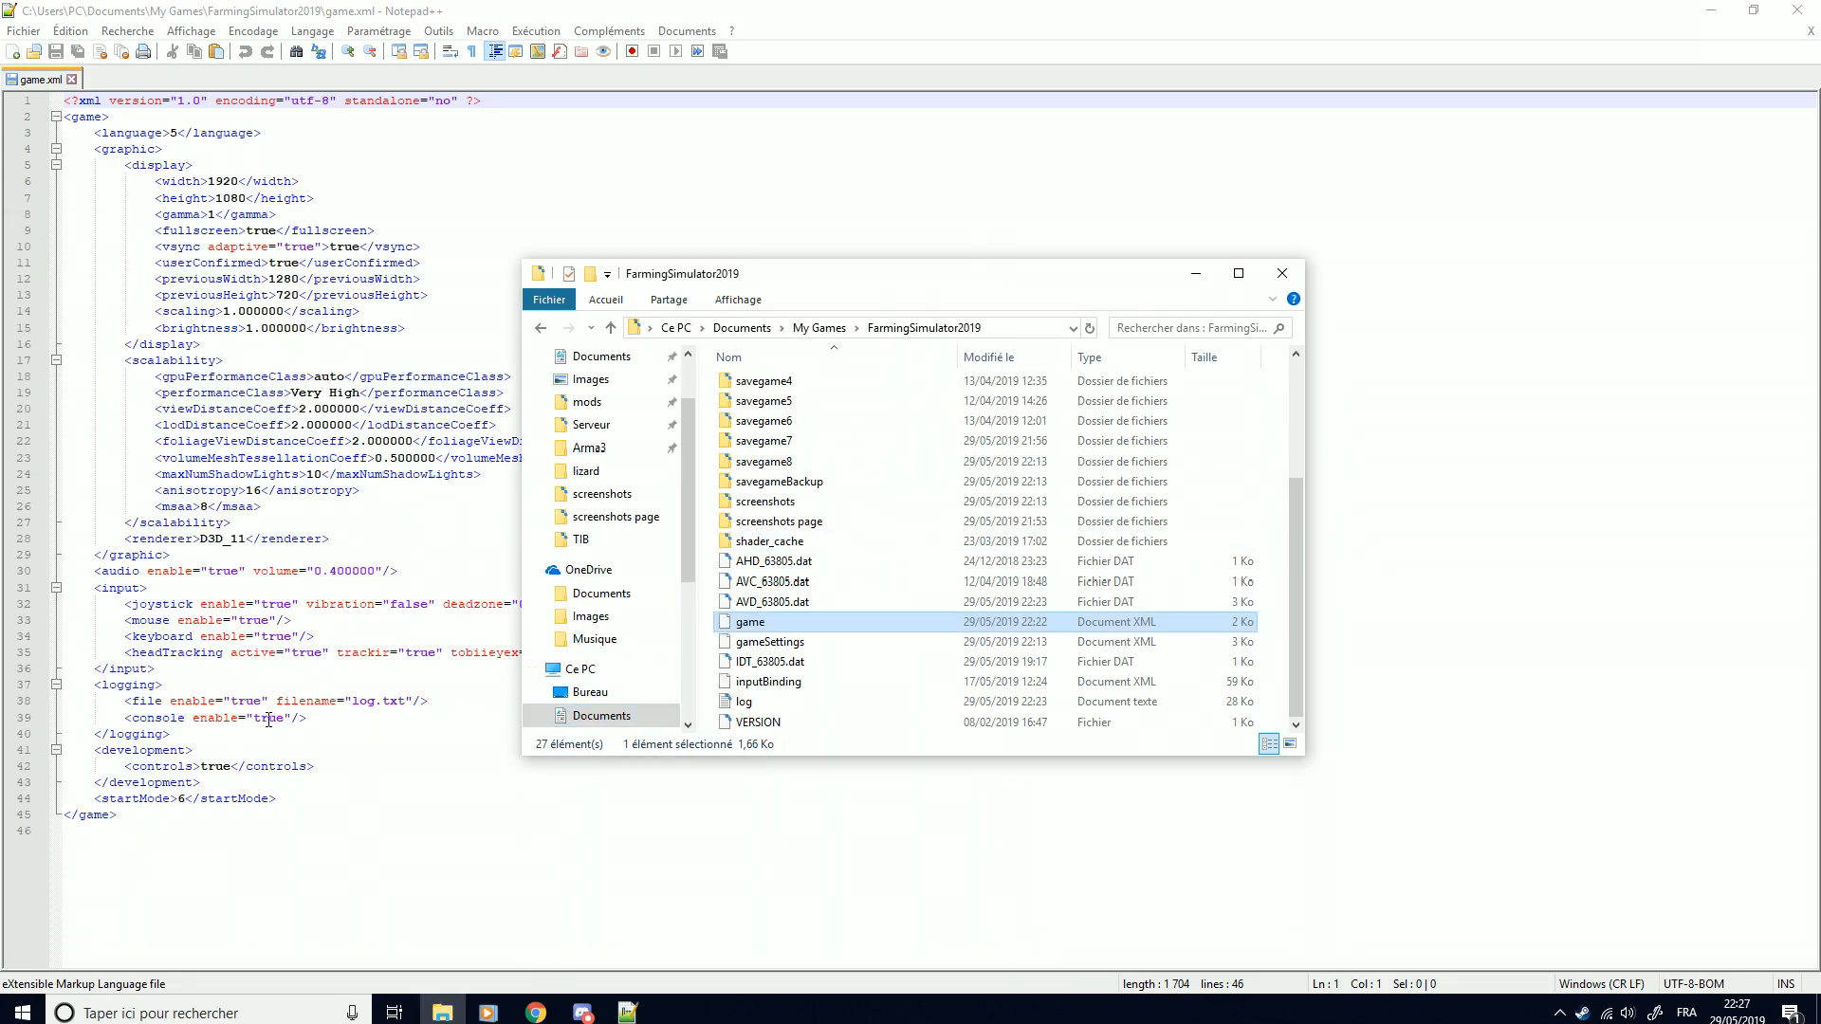
Check the enable value of the console line in game.xml in Notepad++
left_click(269, 720)
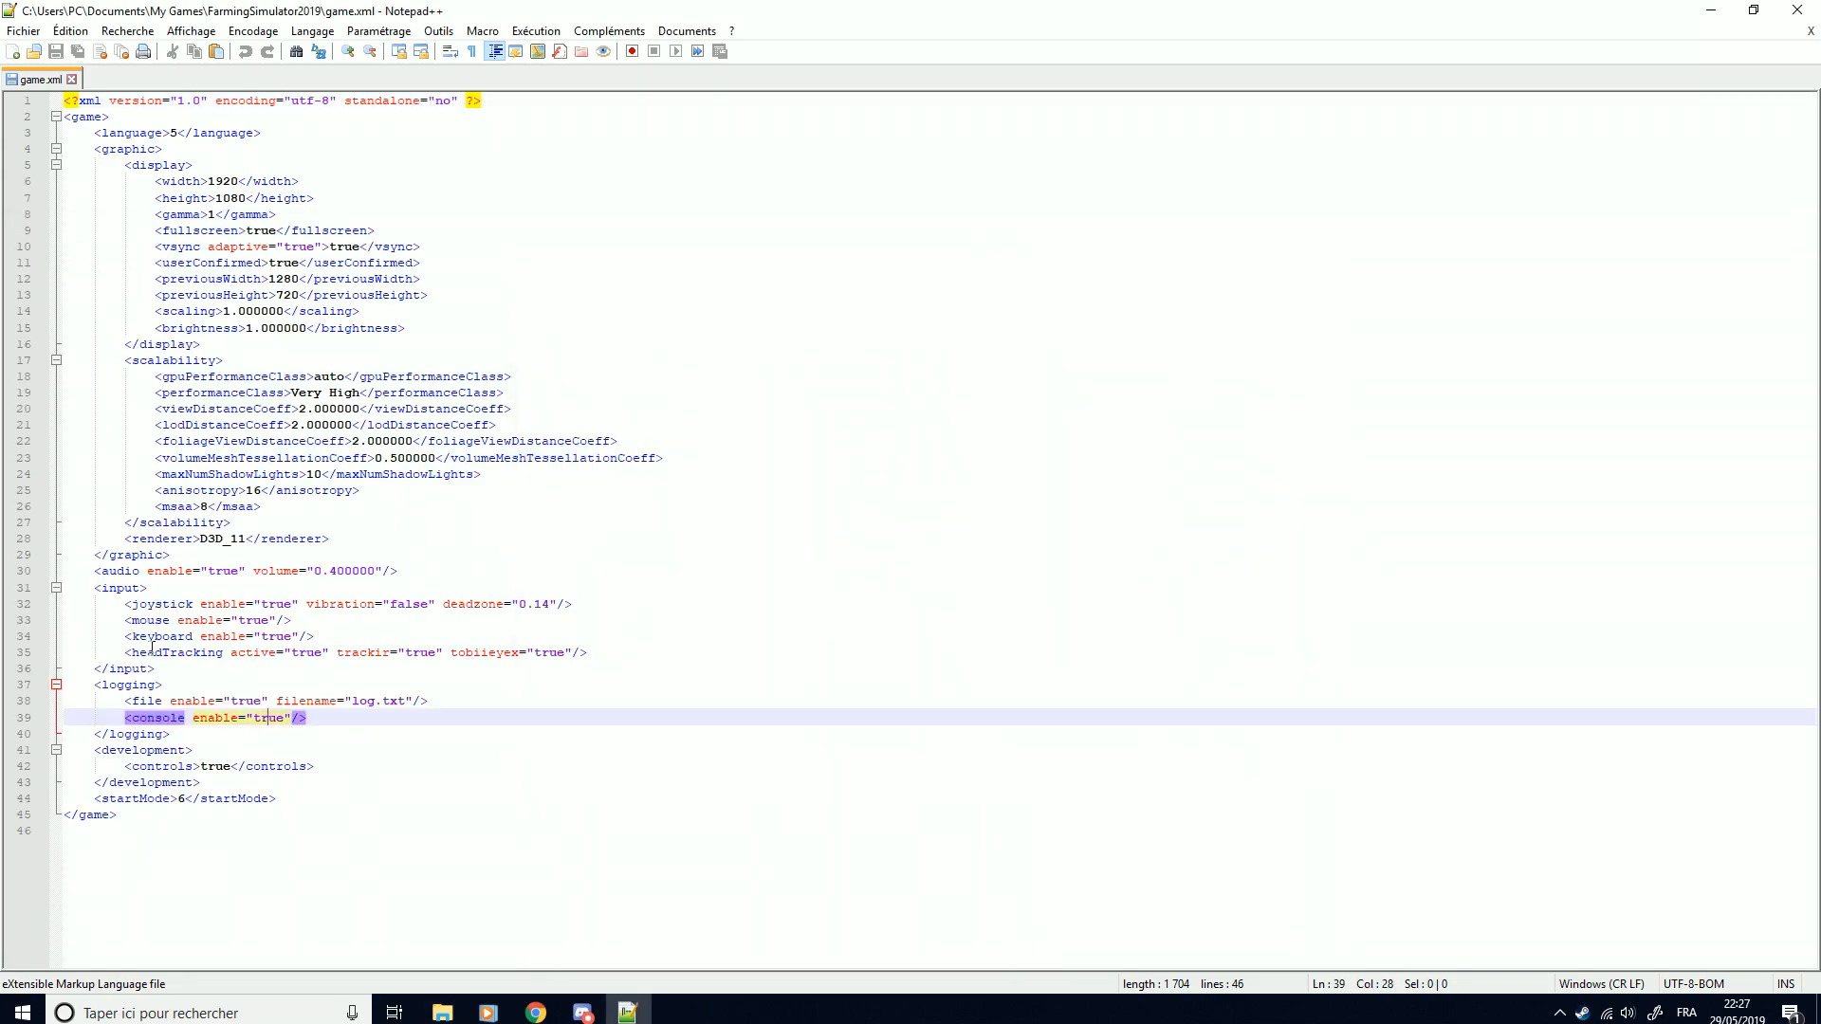
left_click_drag(124, 725, 234, 720)
left_click(265, 720)
double_click(271, 719)
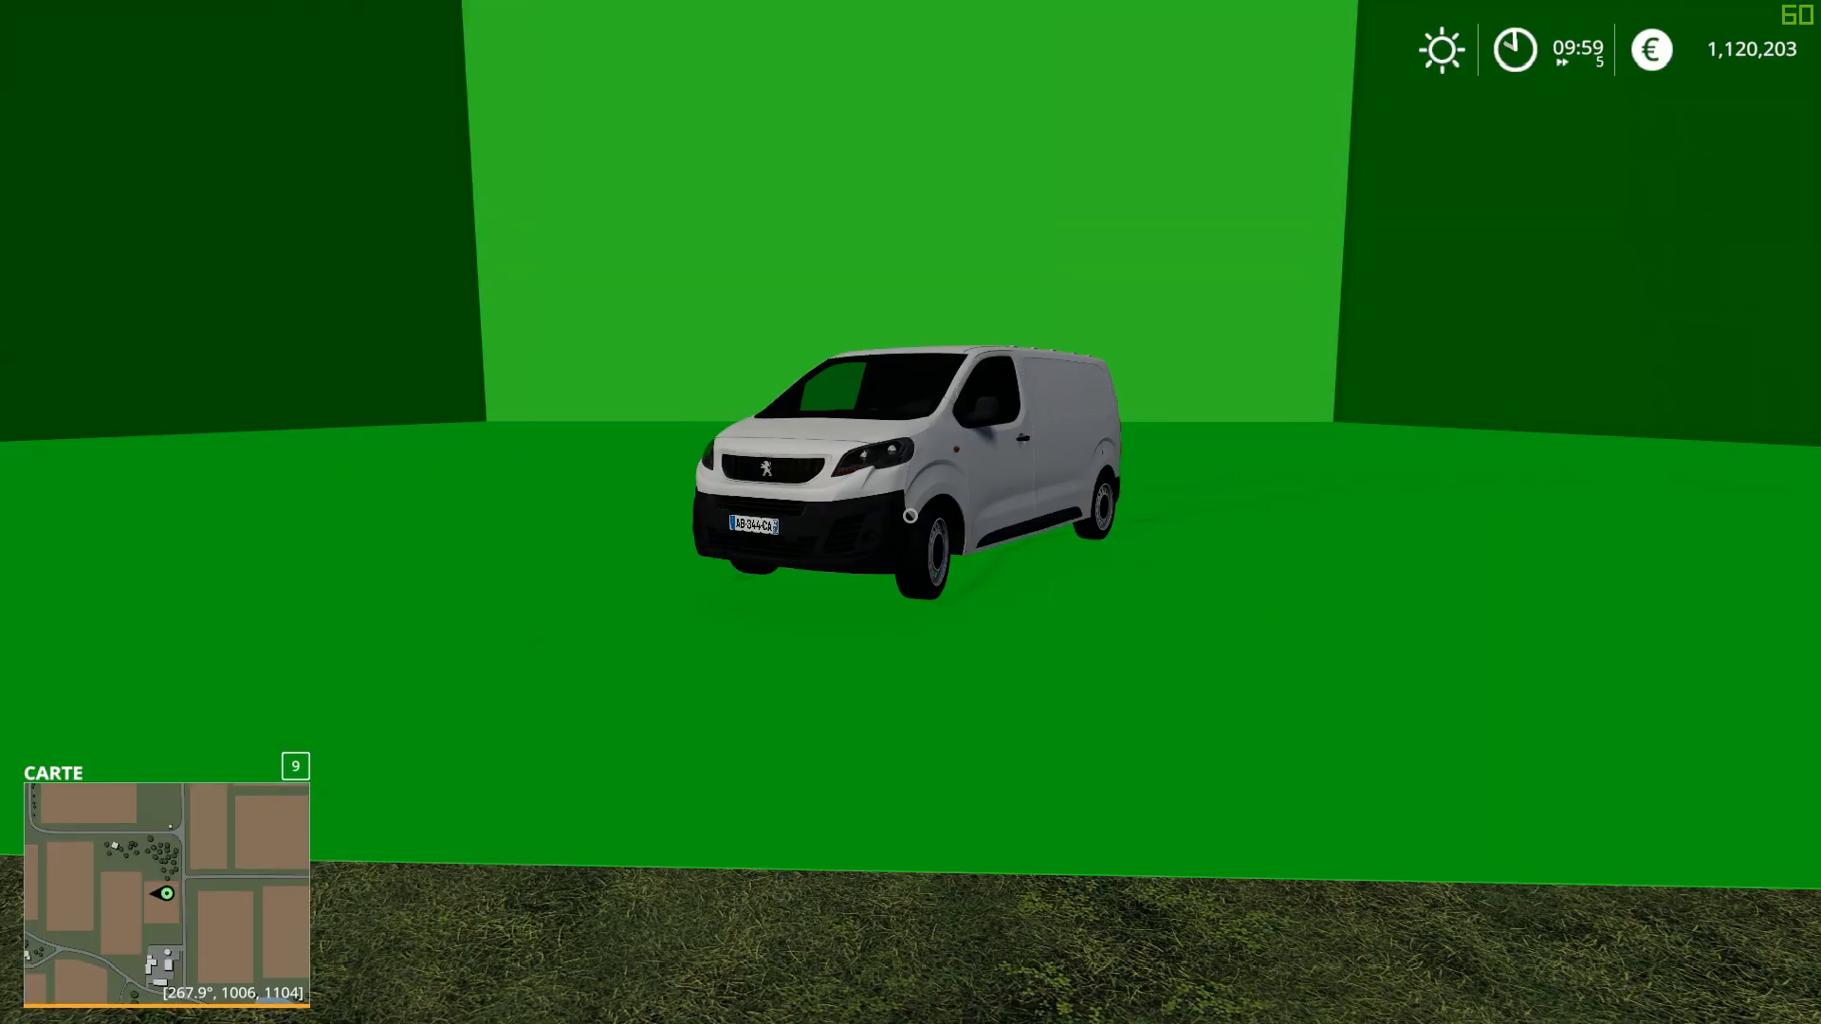
Run gsToggleFlightAndNoHUDMode in the developer console, close the console and hide the game's HUD
key("grave")
key("grave")
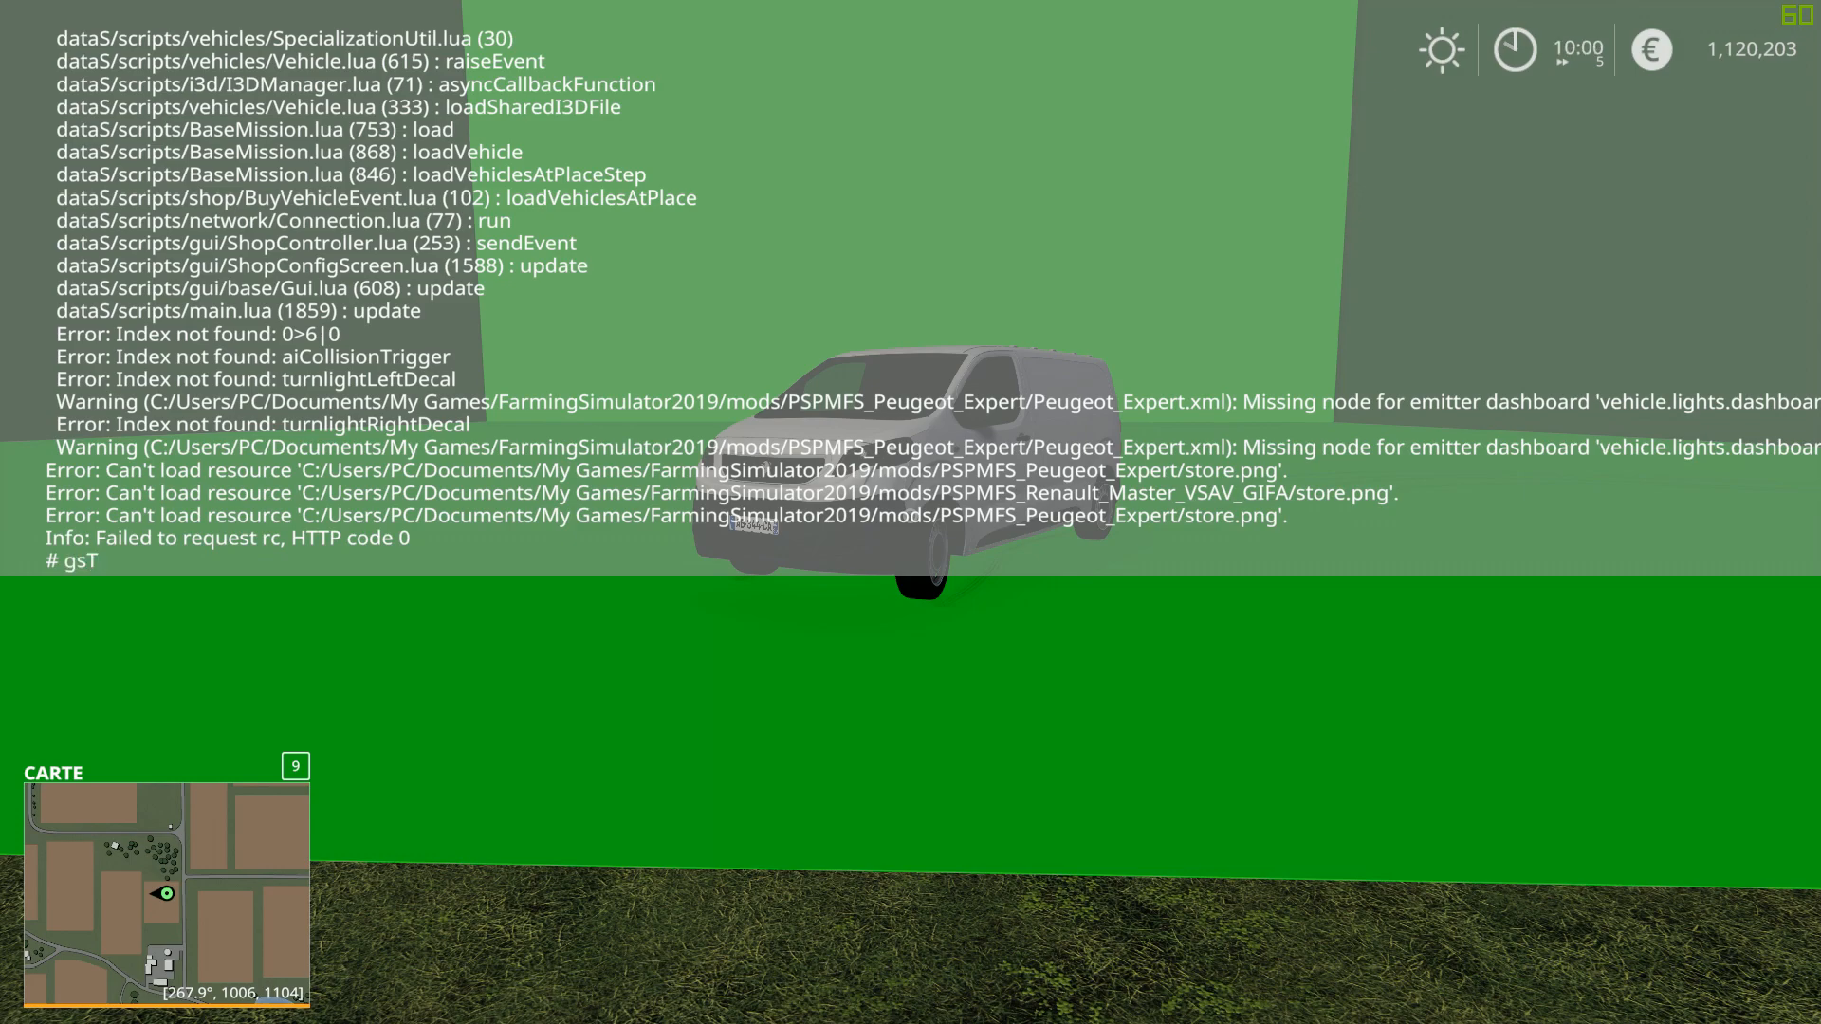
key("Tab")
key("Tab")
key("Tab")
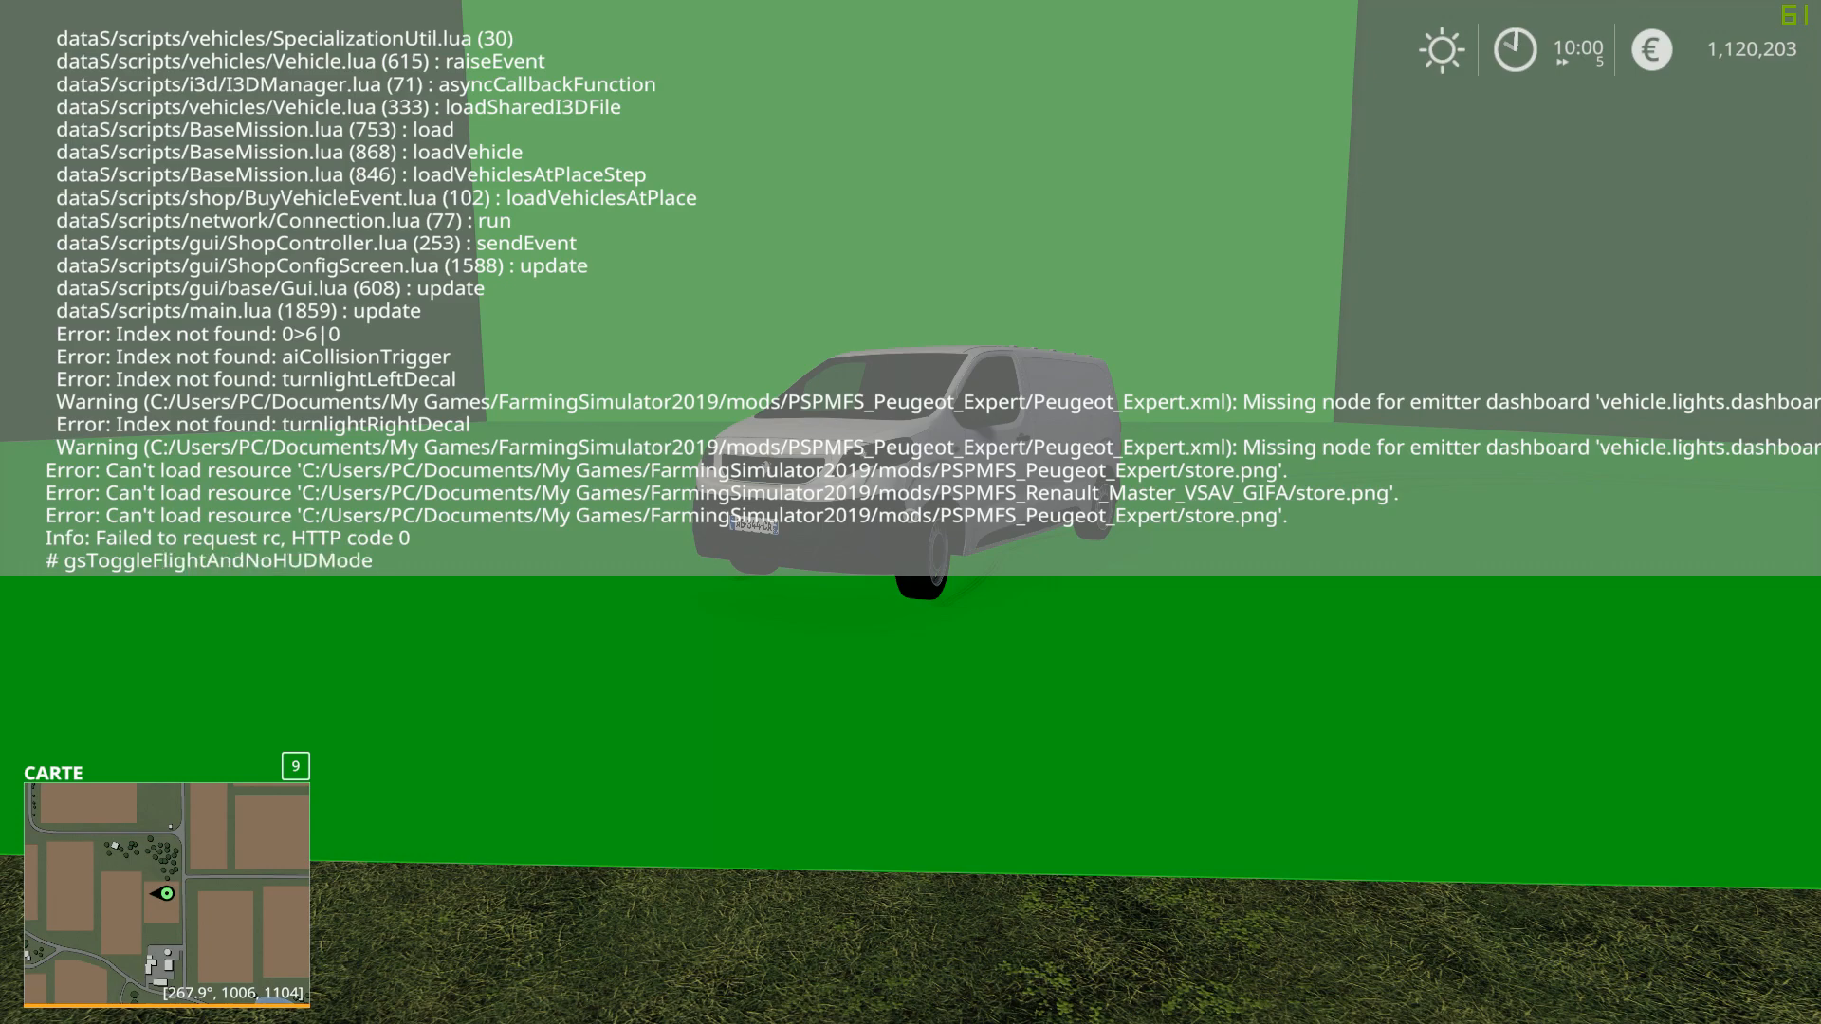
key("Return")
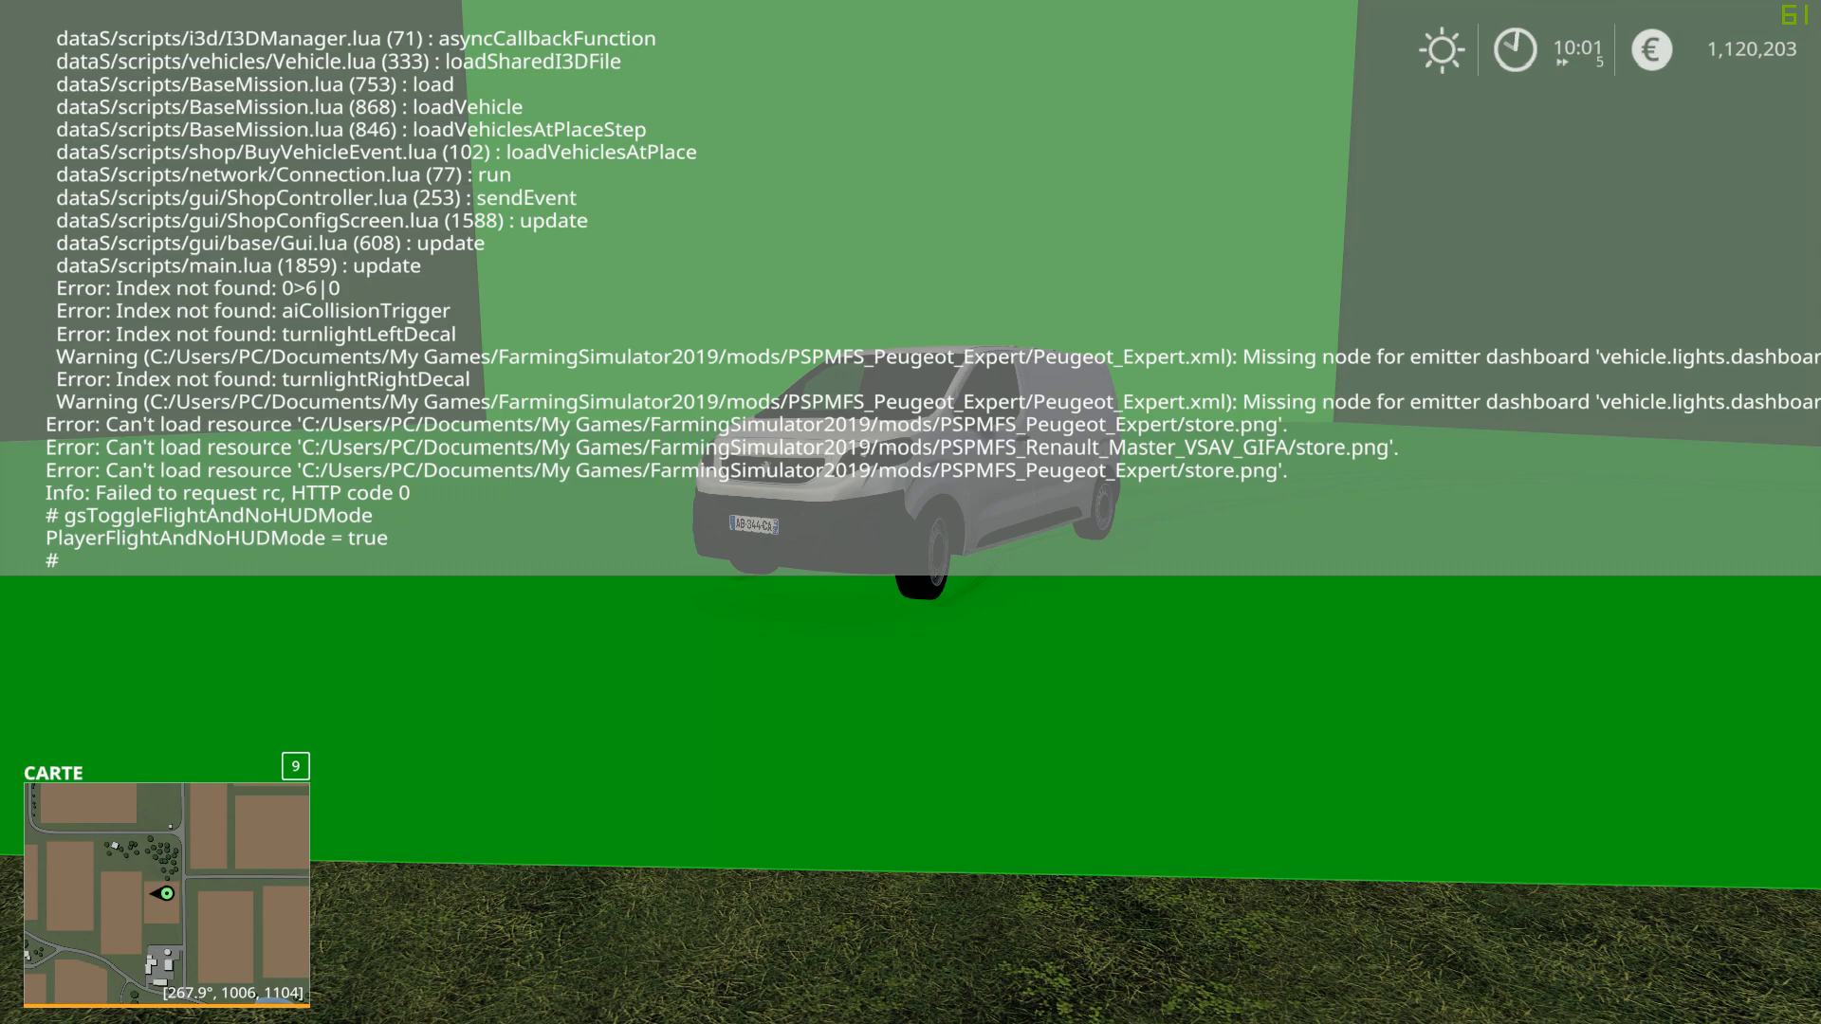
key("grave")
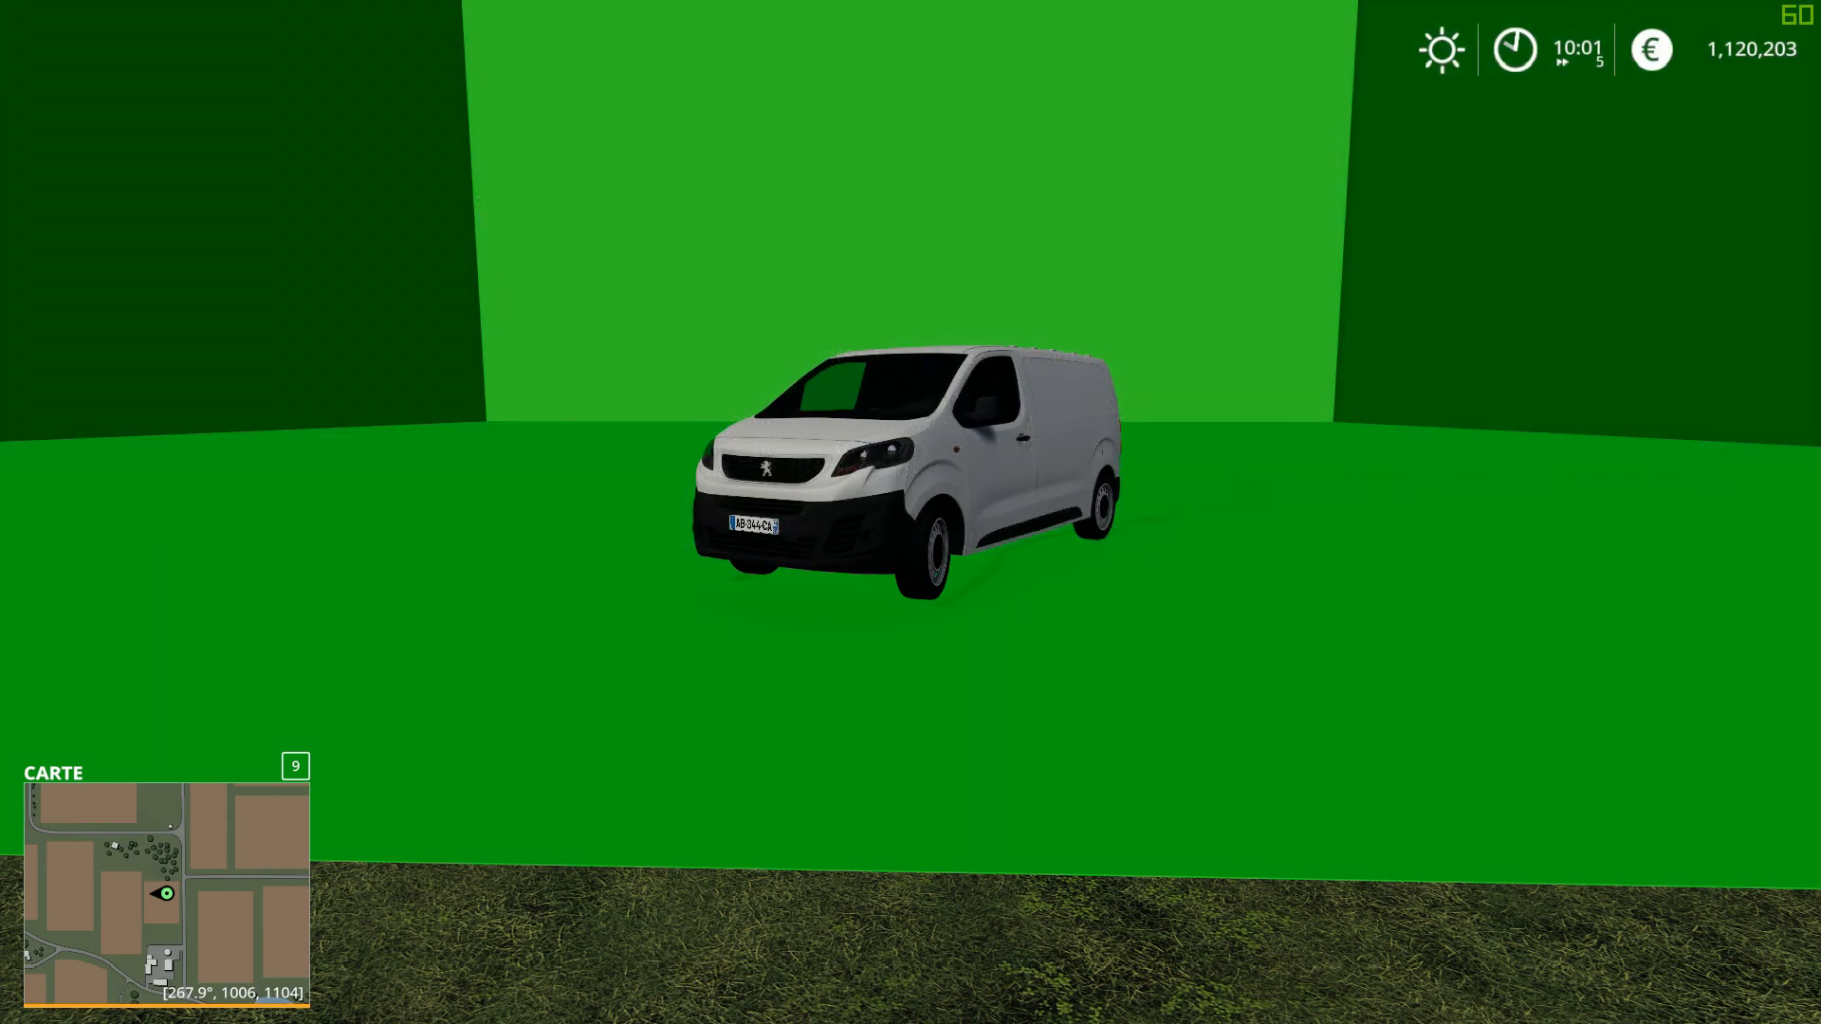
key("o")
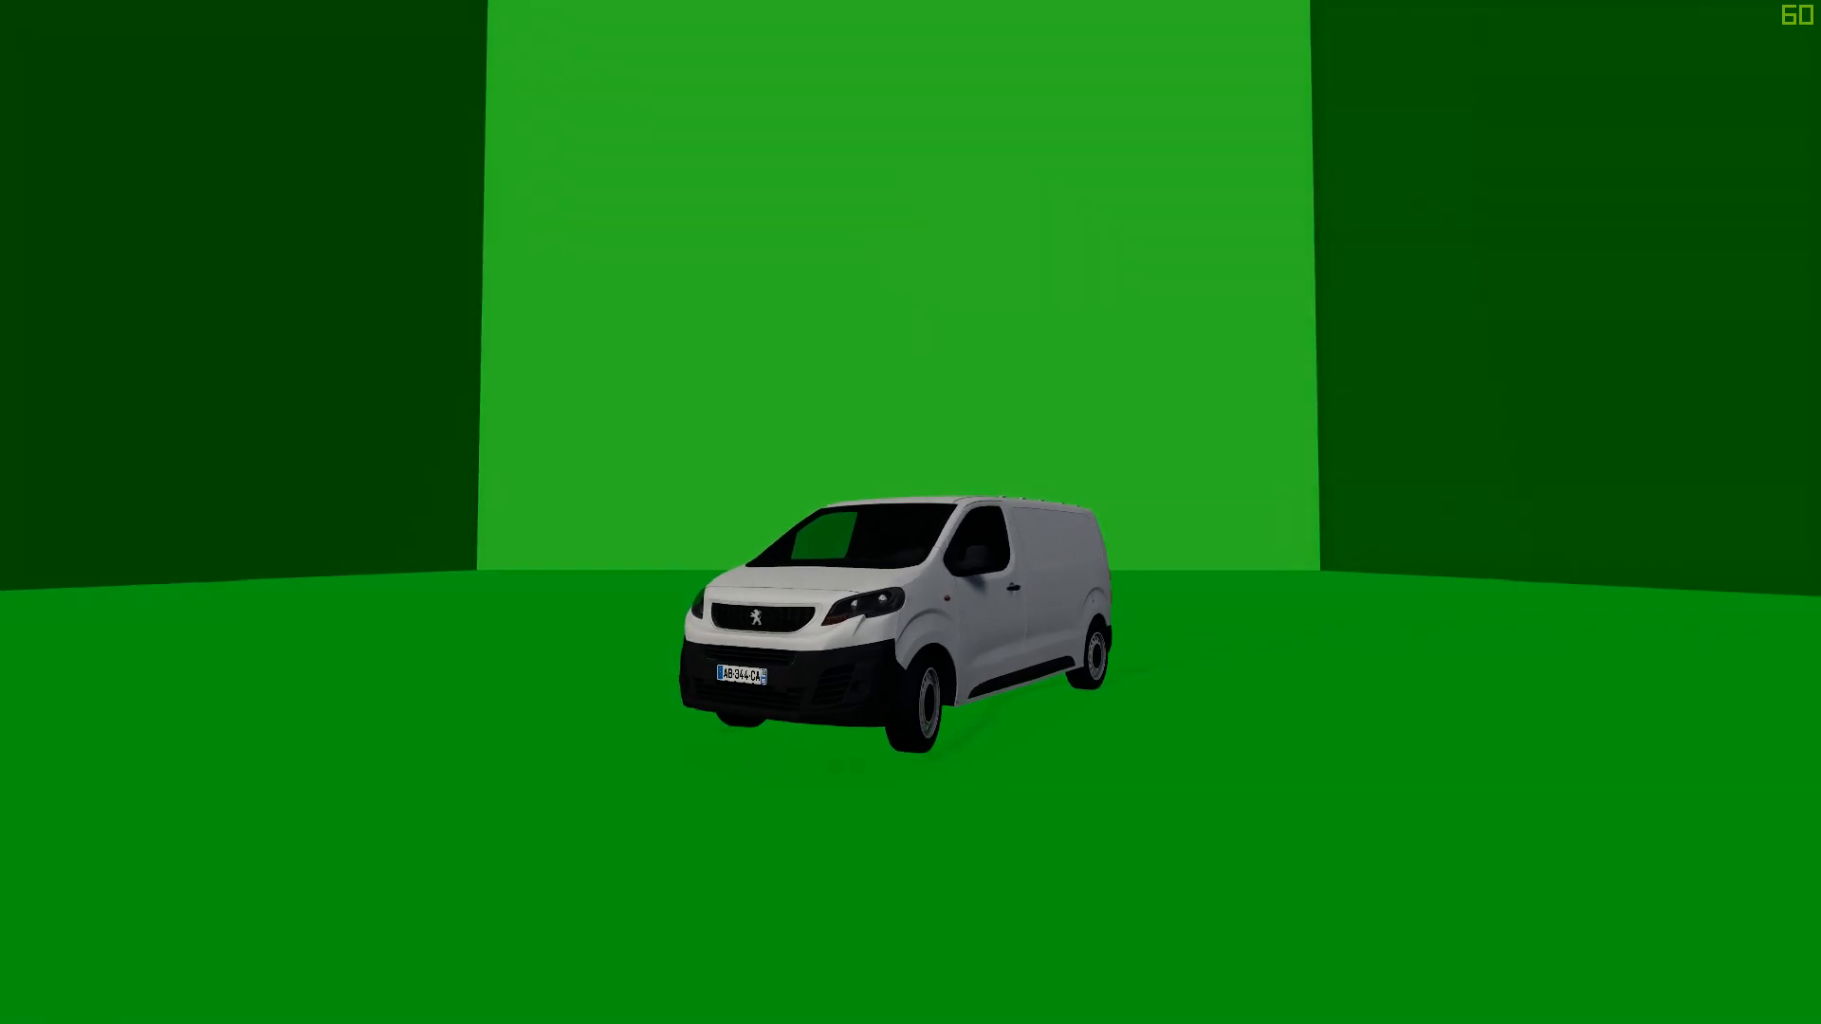
Frame the Peugeot Expert in a close three-quarter front view against the green background
key("w")
key("w")
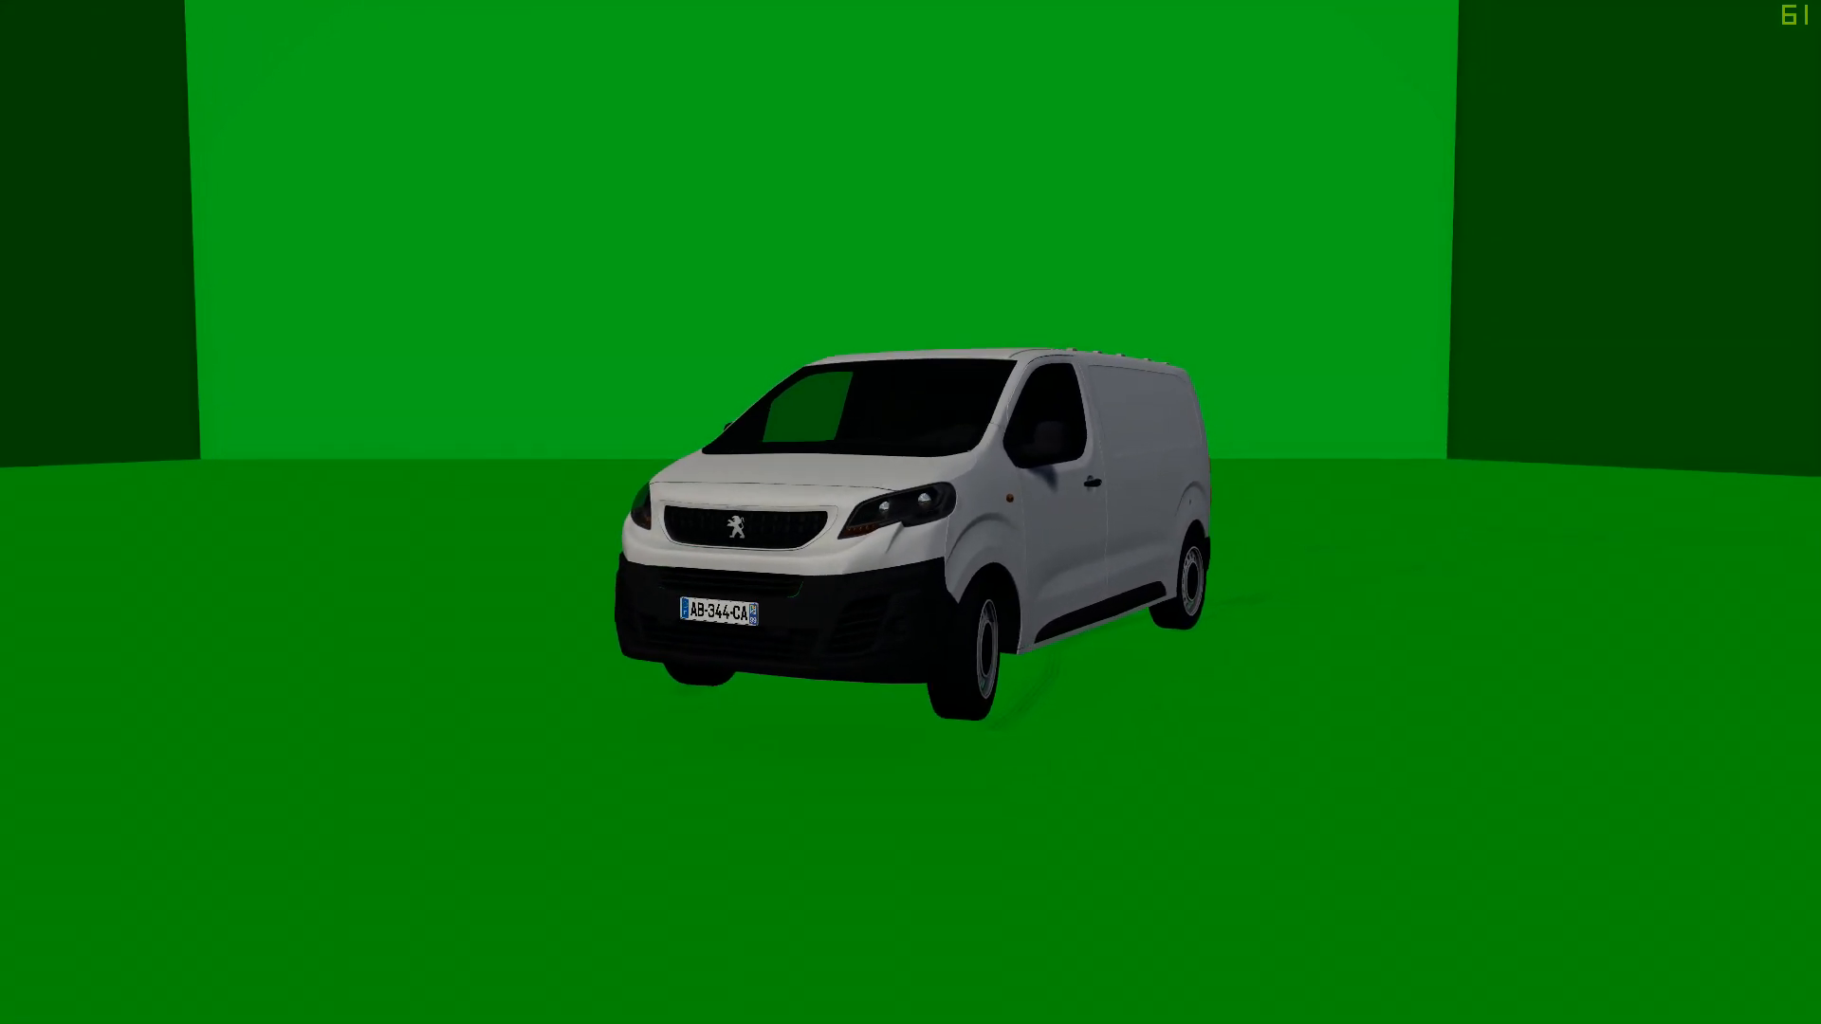
key("w")
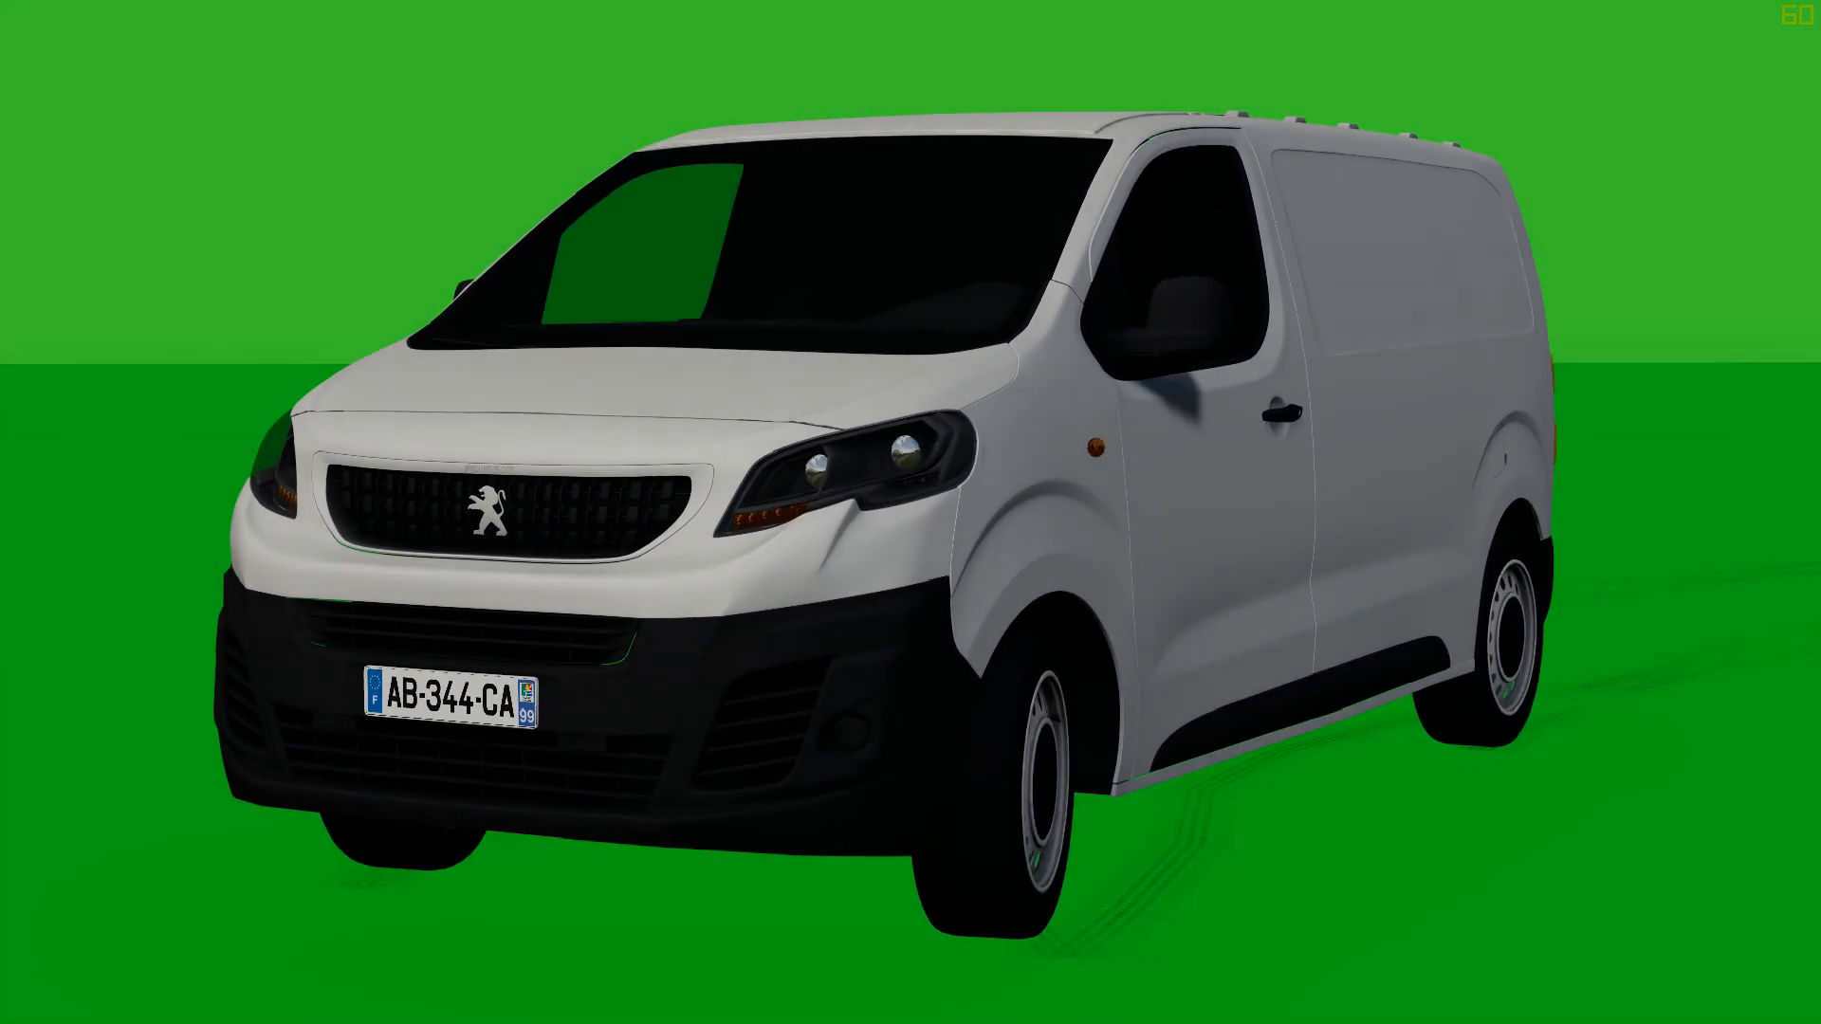
key("s")
key("w")
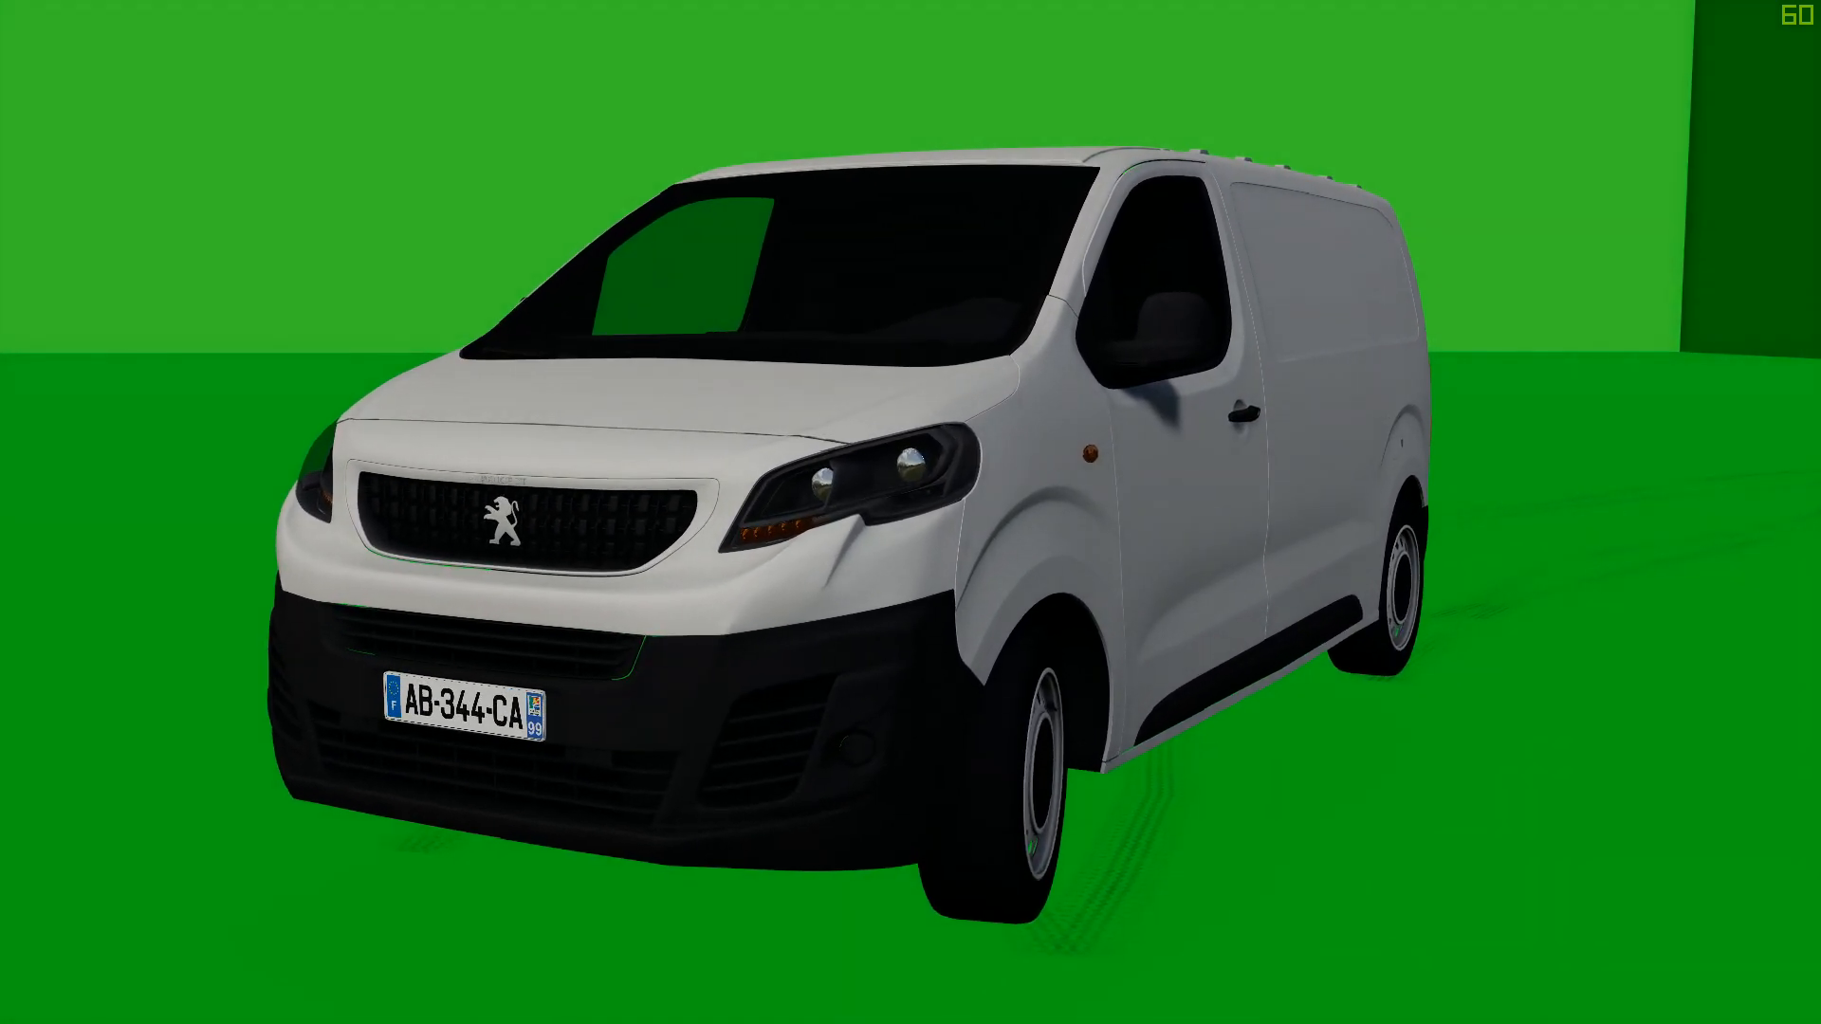
key("s")
key("w")
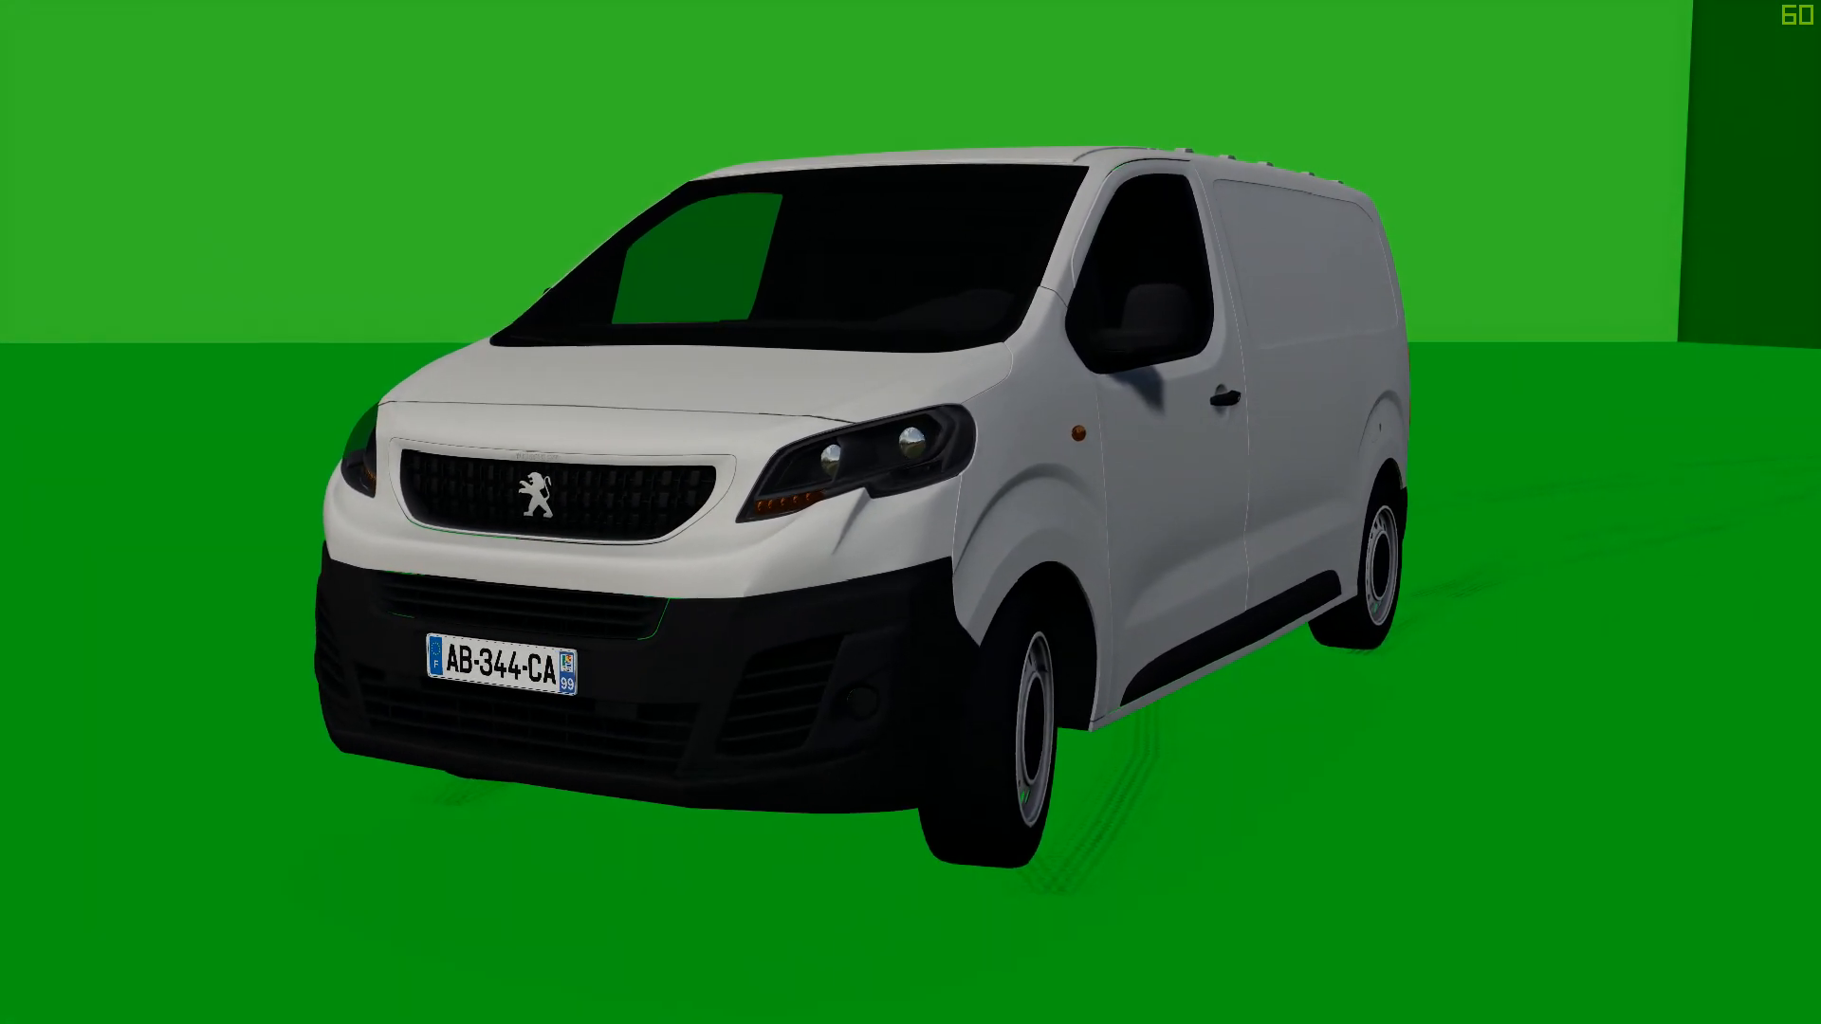
key("s")
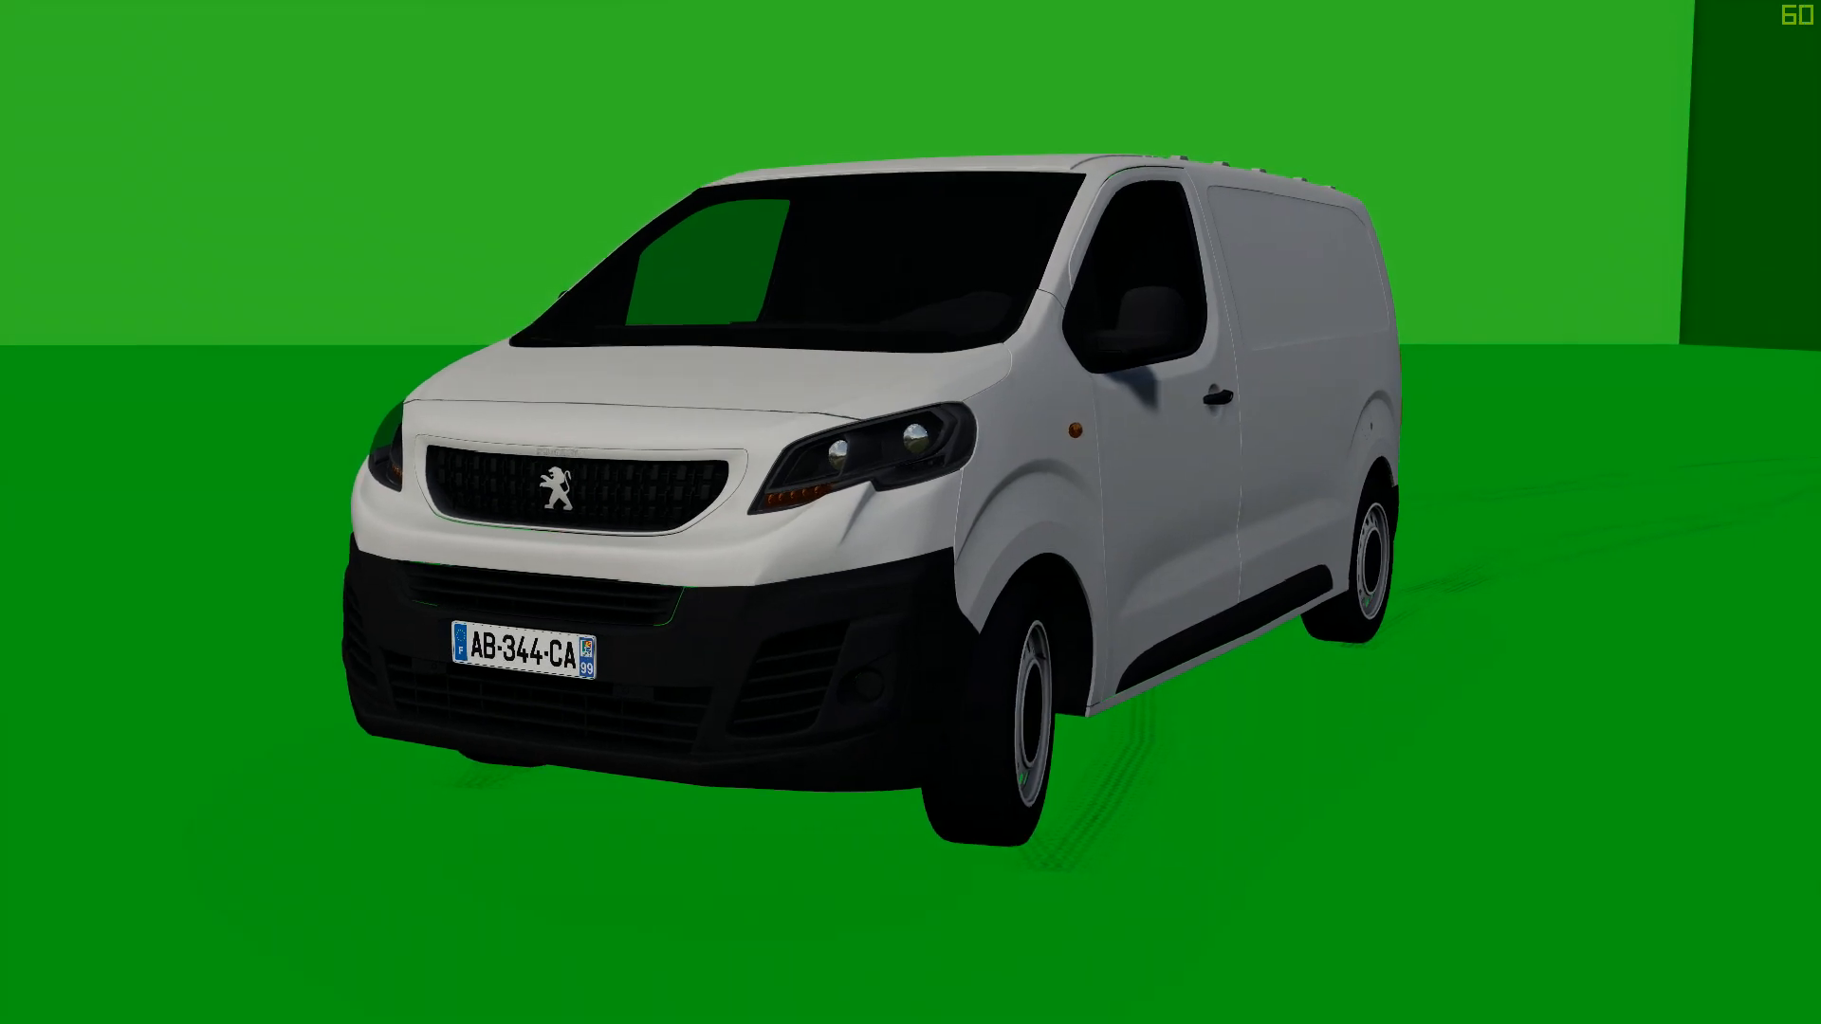
key("w")
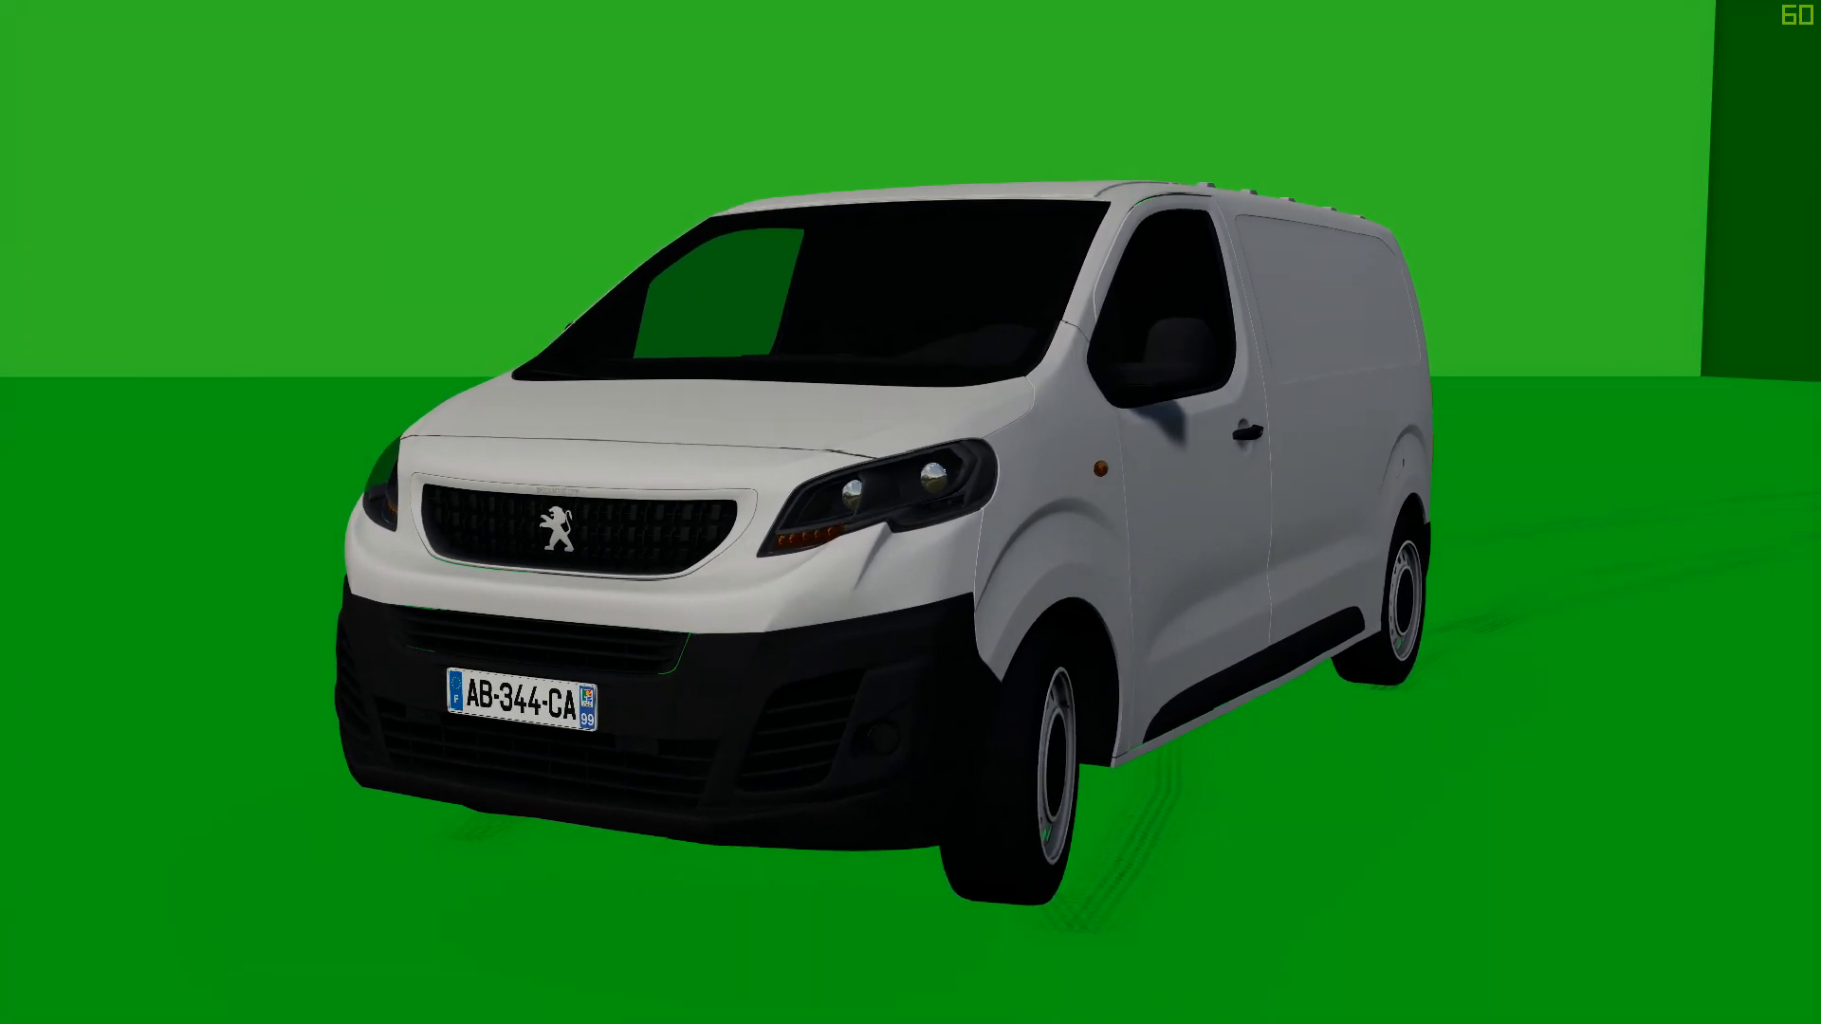
key("s")
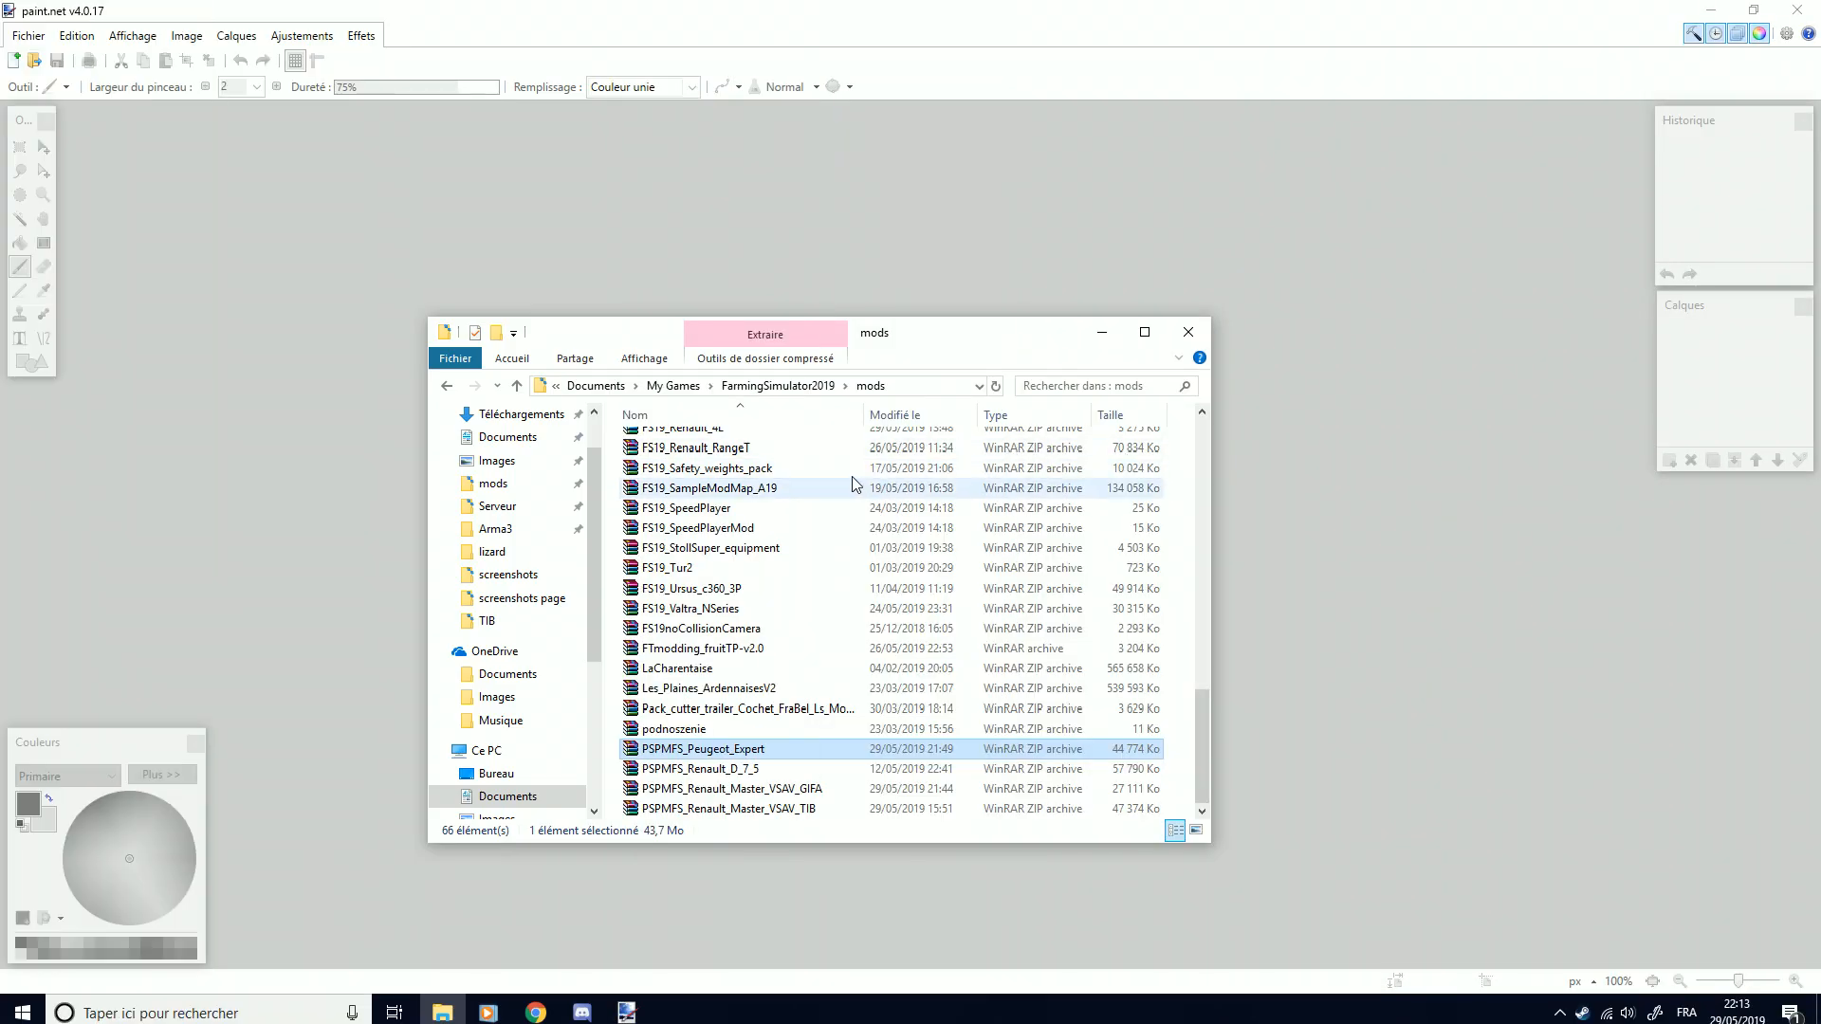
Open the Store image from the extracted PSPMFS_Peugeot_Expert folder inside mods in paint.net
scroll(856, 481, "up", 5)
left_click(875, 382)
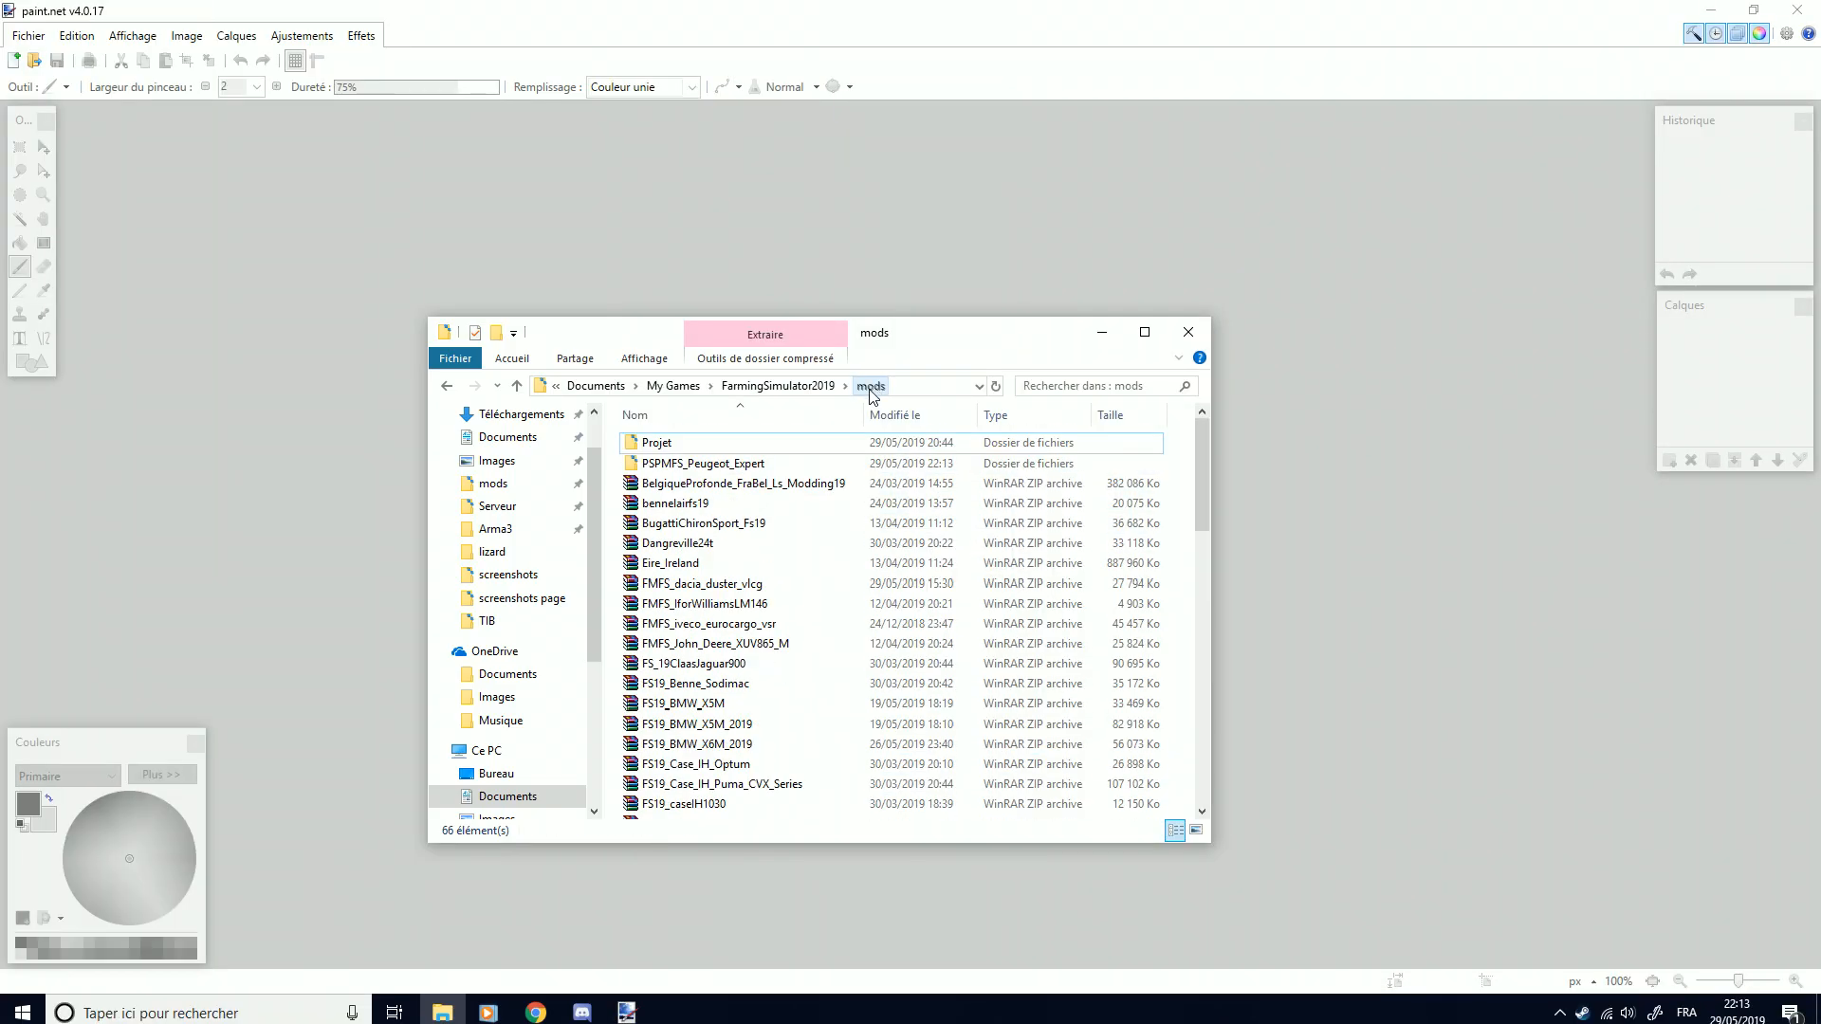
left_click(771, 467)
scroll(786, 550, "down", 15)
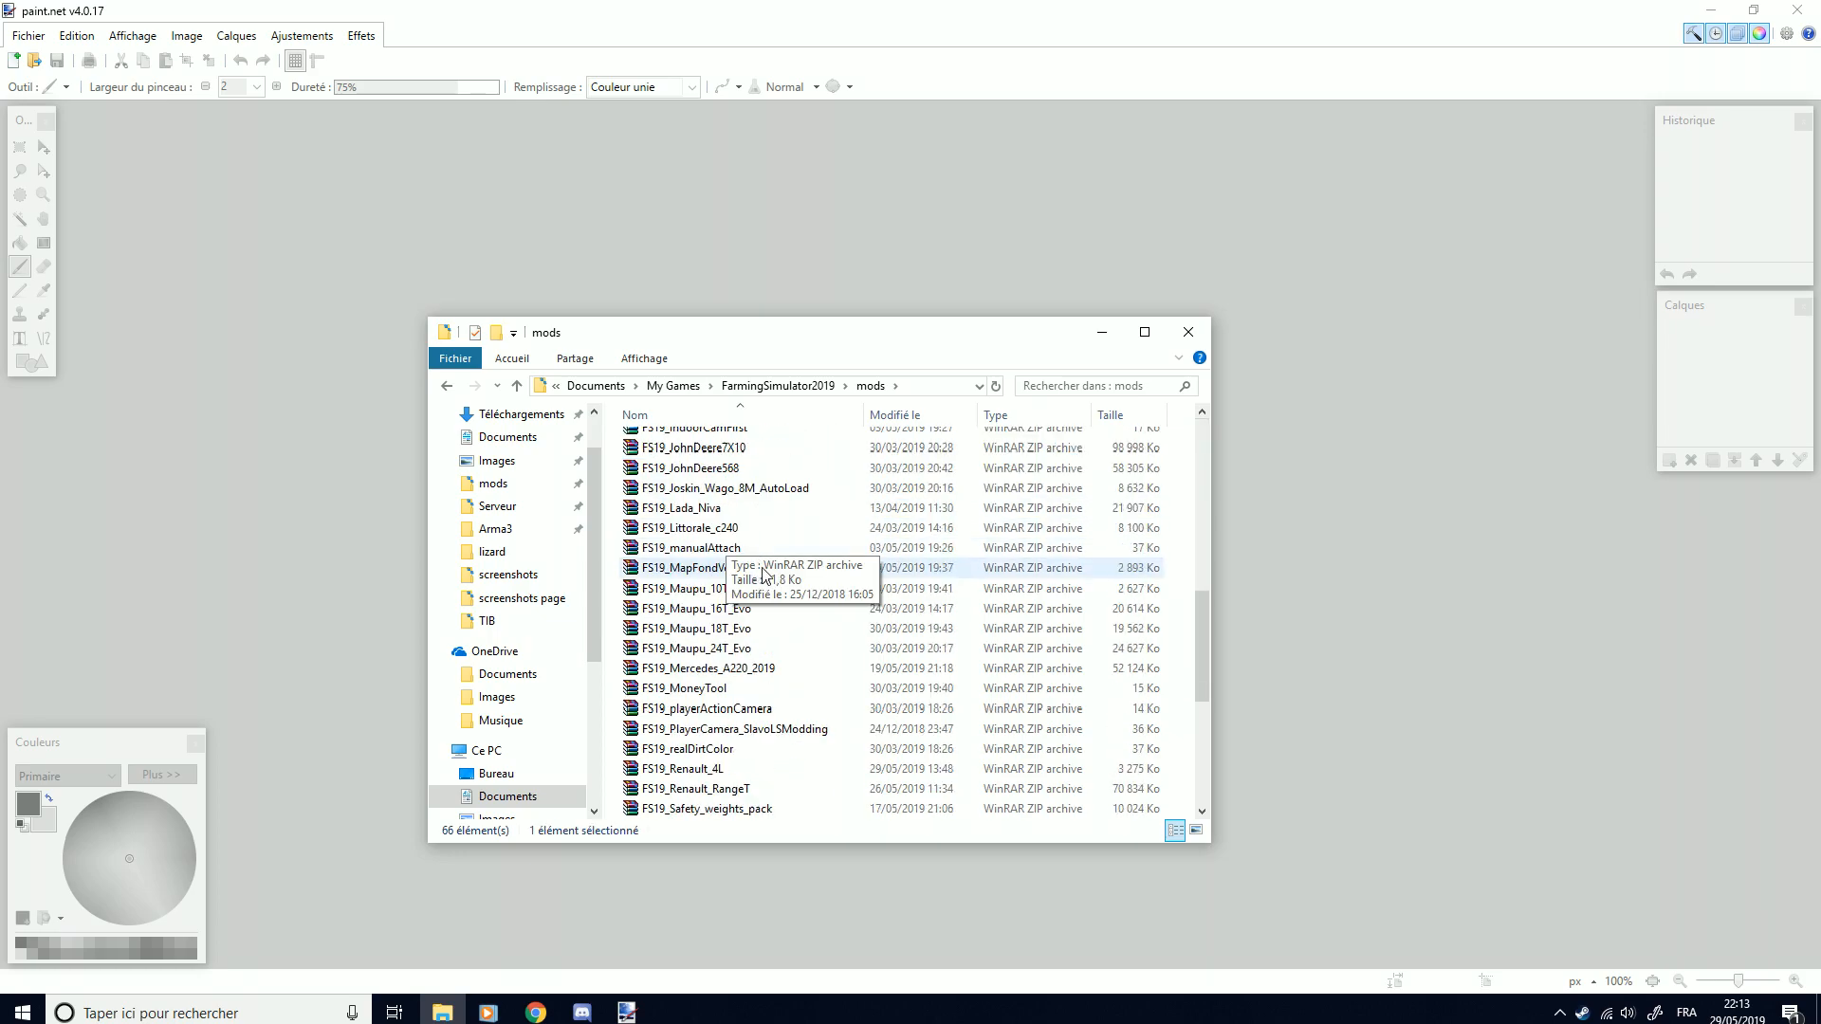
right_click(747, 749)
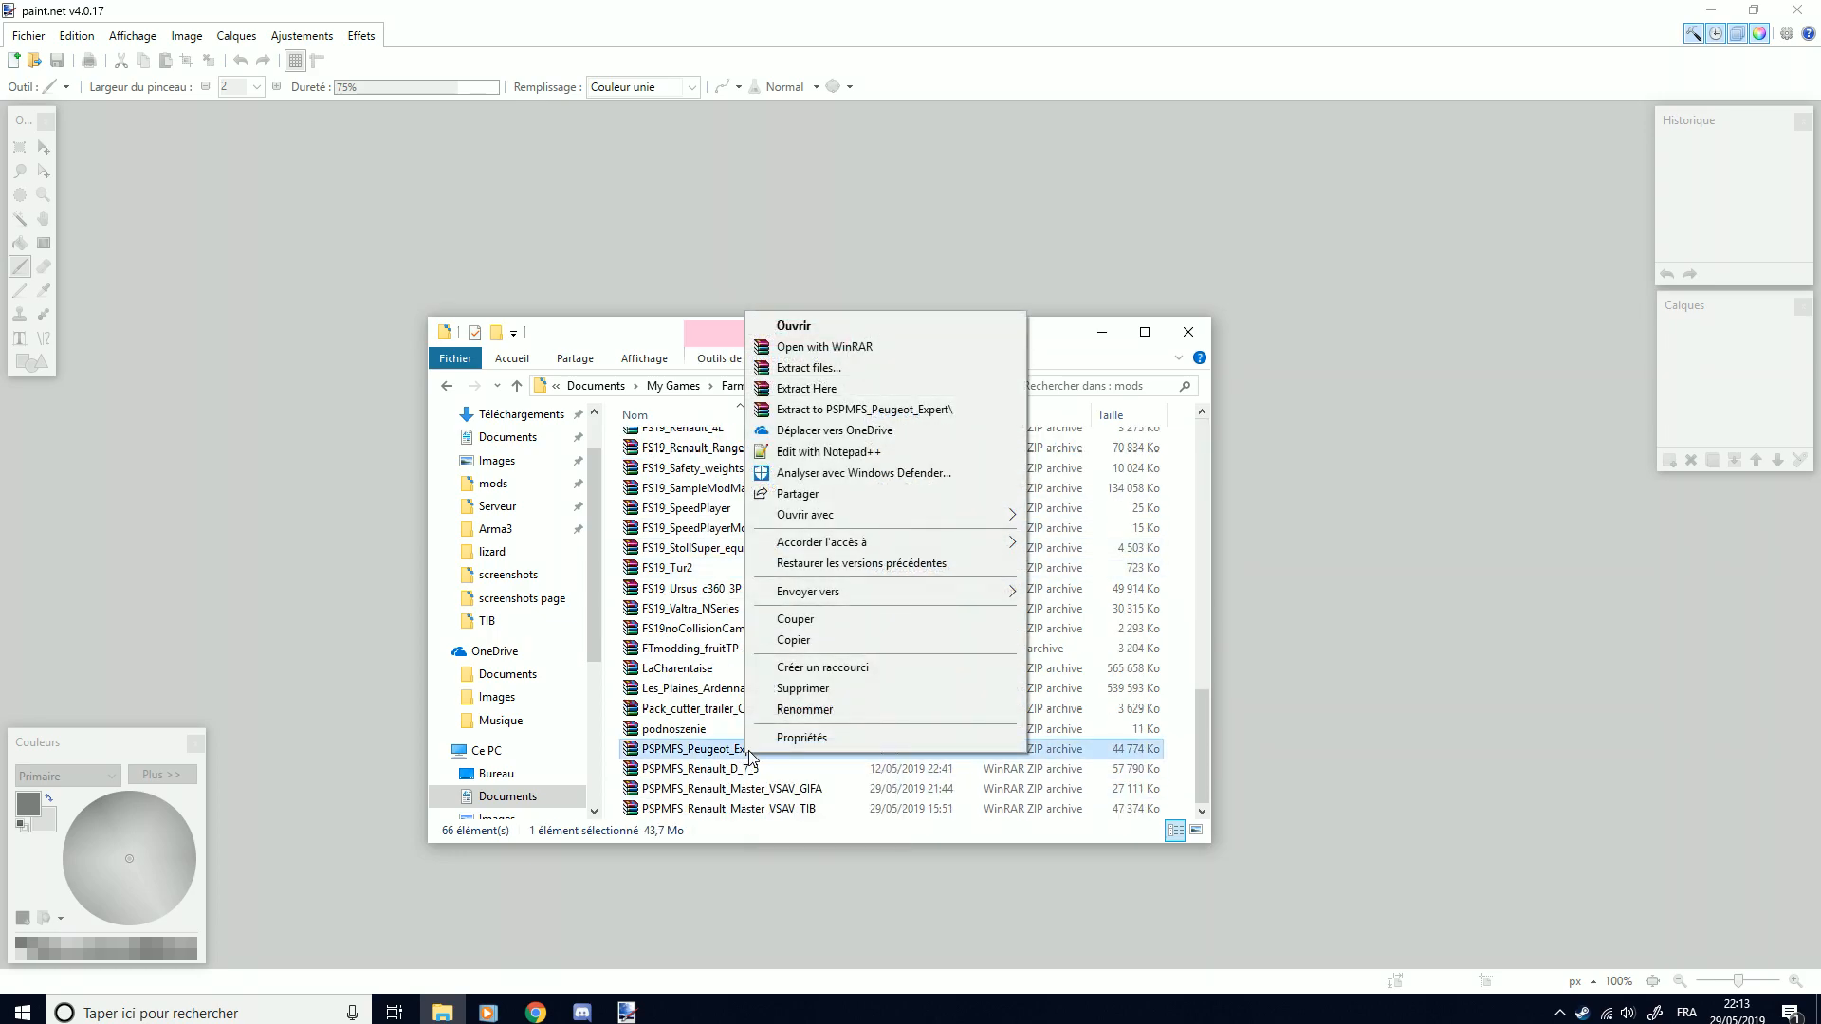
left_click(1206, 700)
left_click_drag(1206, 700, 1207, 422)
double_click(744, 466)
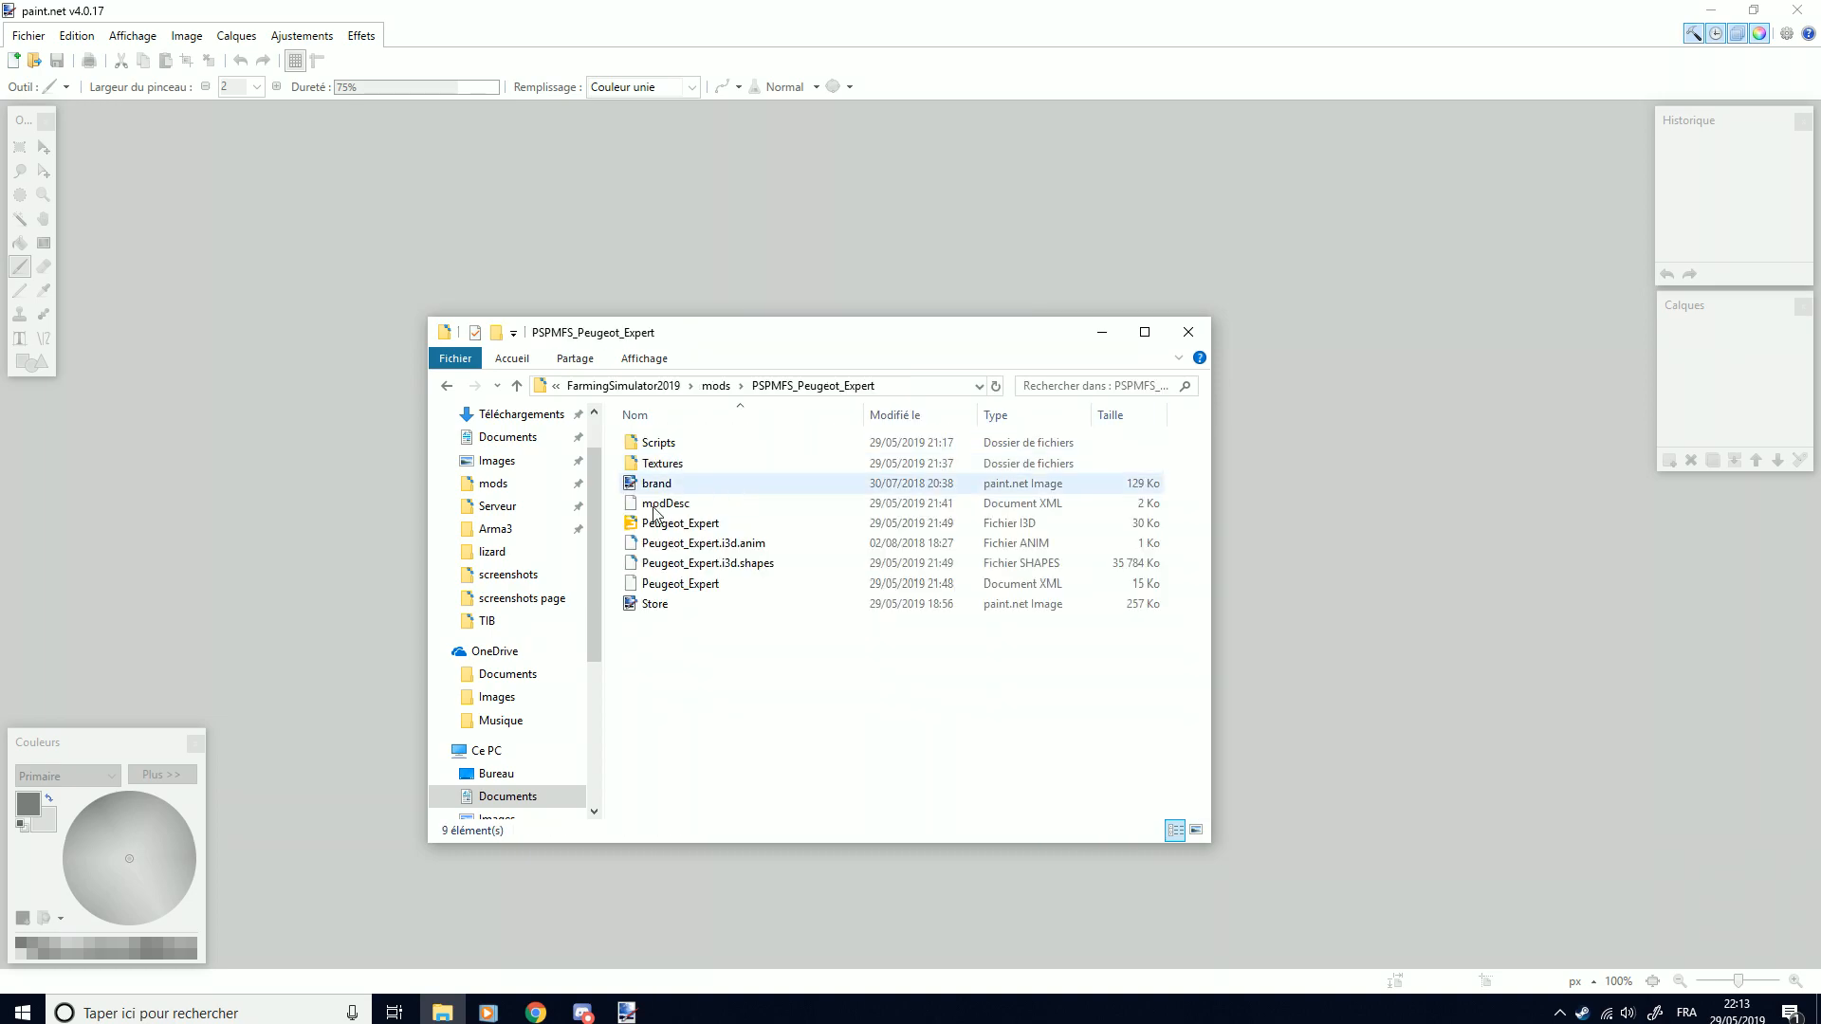
double_click(641, 605)
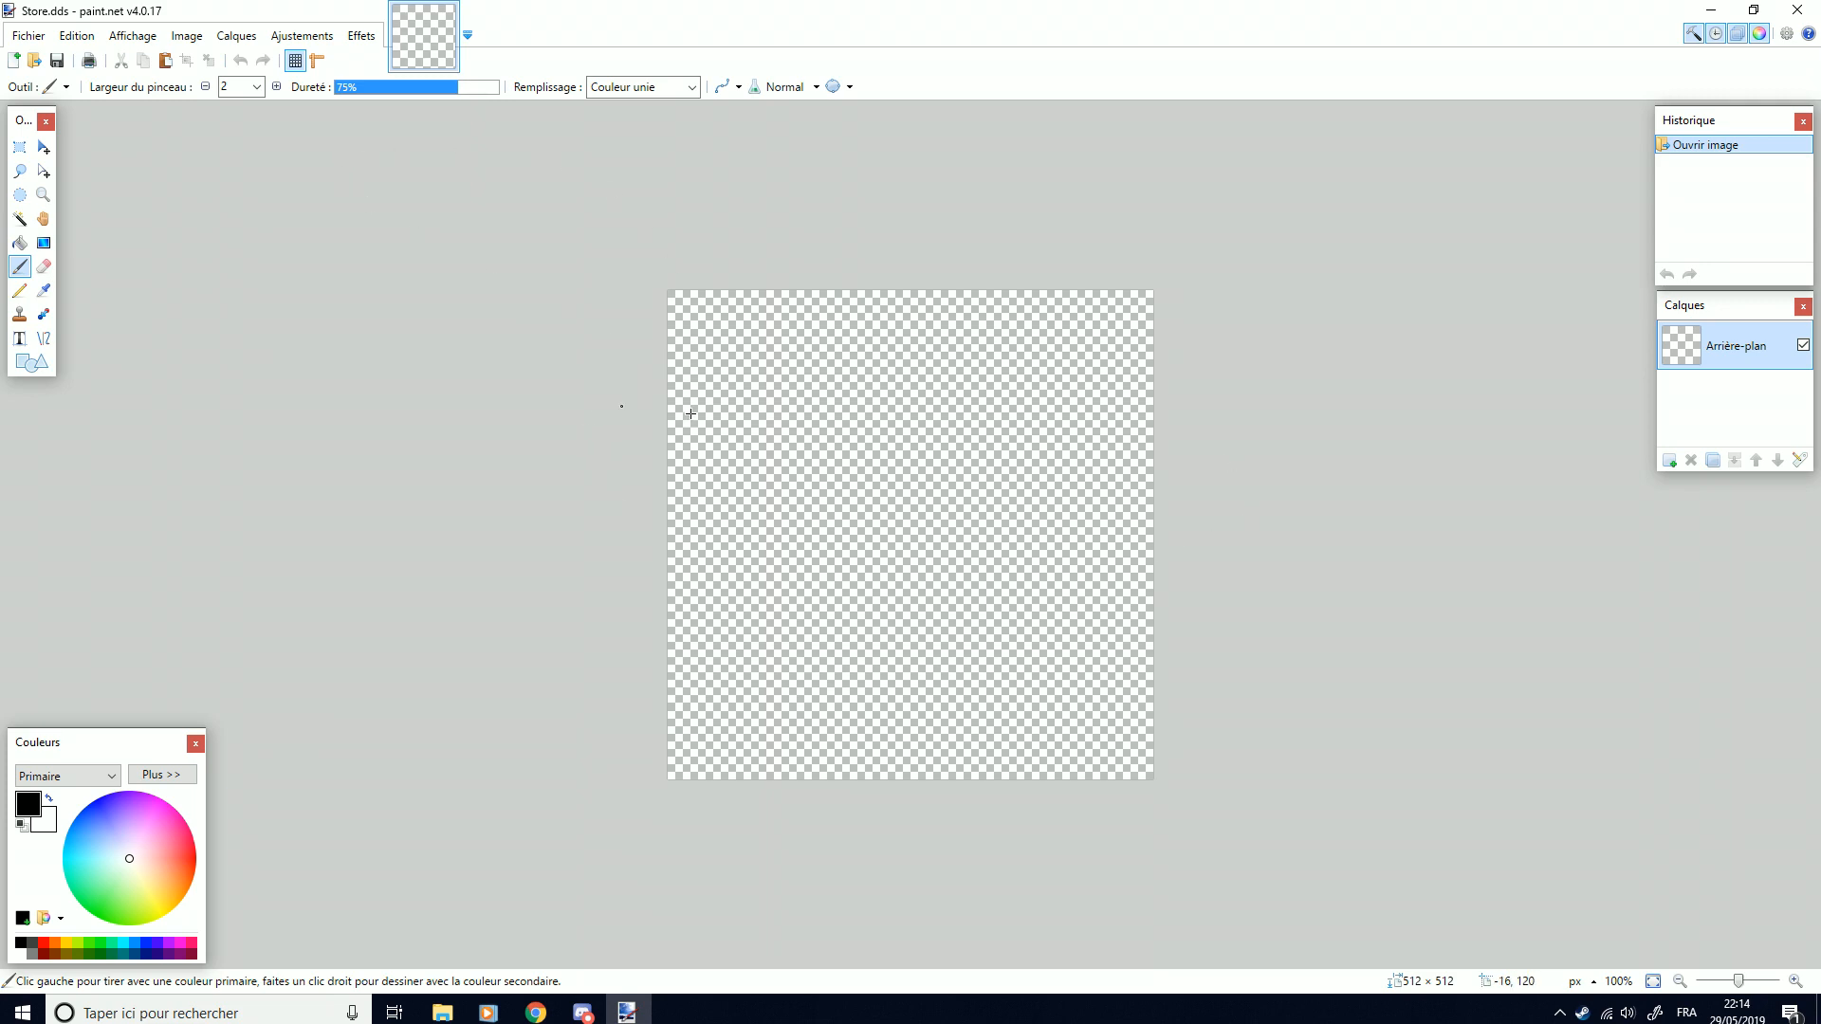
Open the van screenshot fsScreen_2019_05_29_22_13_14.png from the FarmingSimulator2019 screenshots folder in paint.net
left_click(442, 1013)
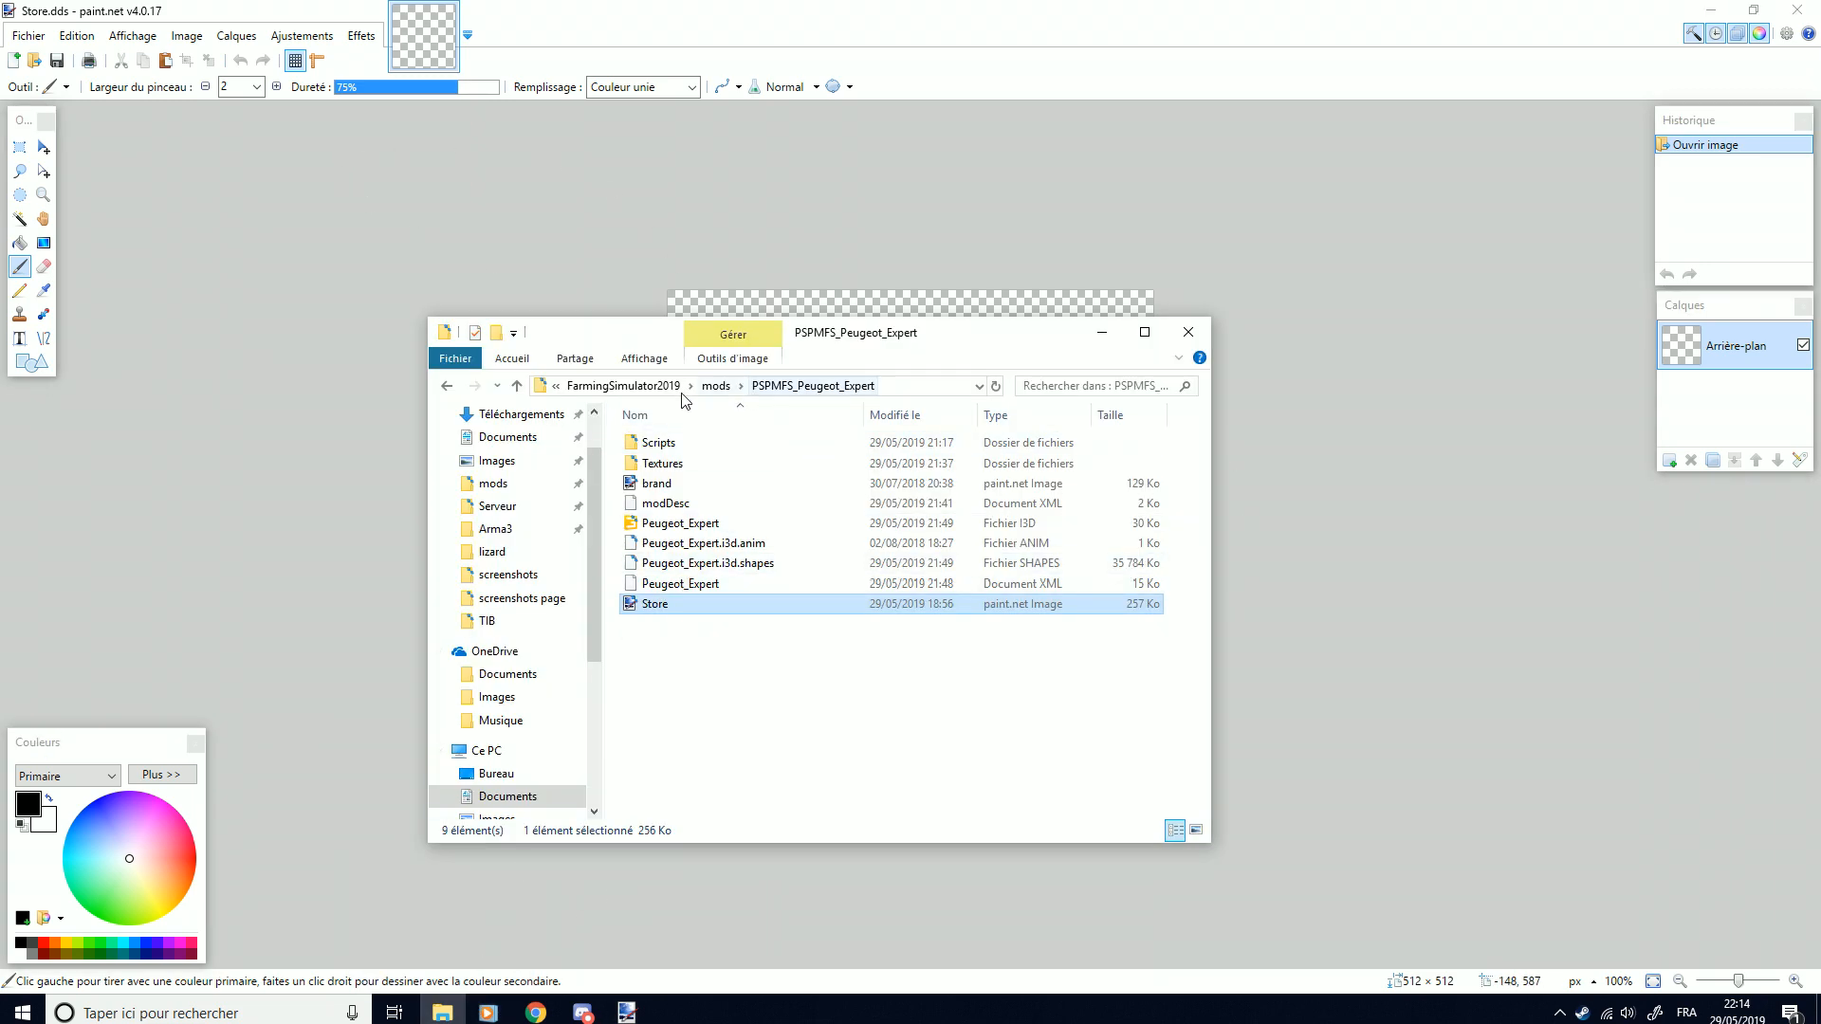
left_click(623, 385)
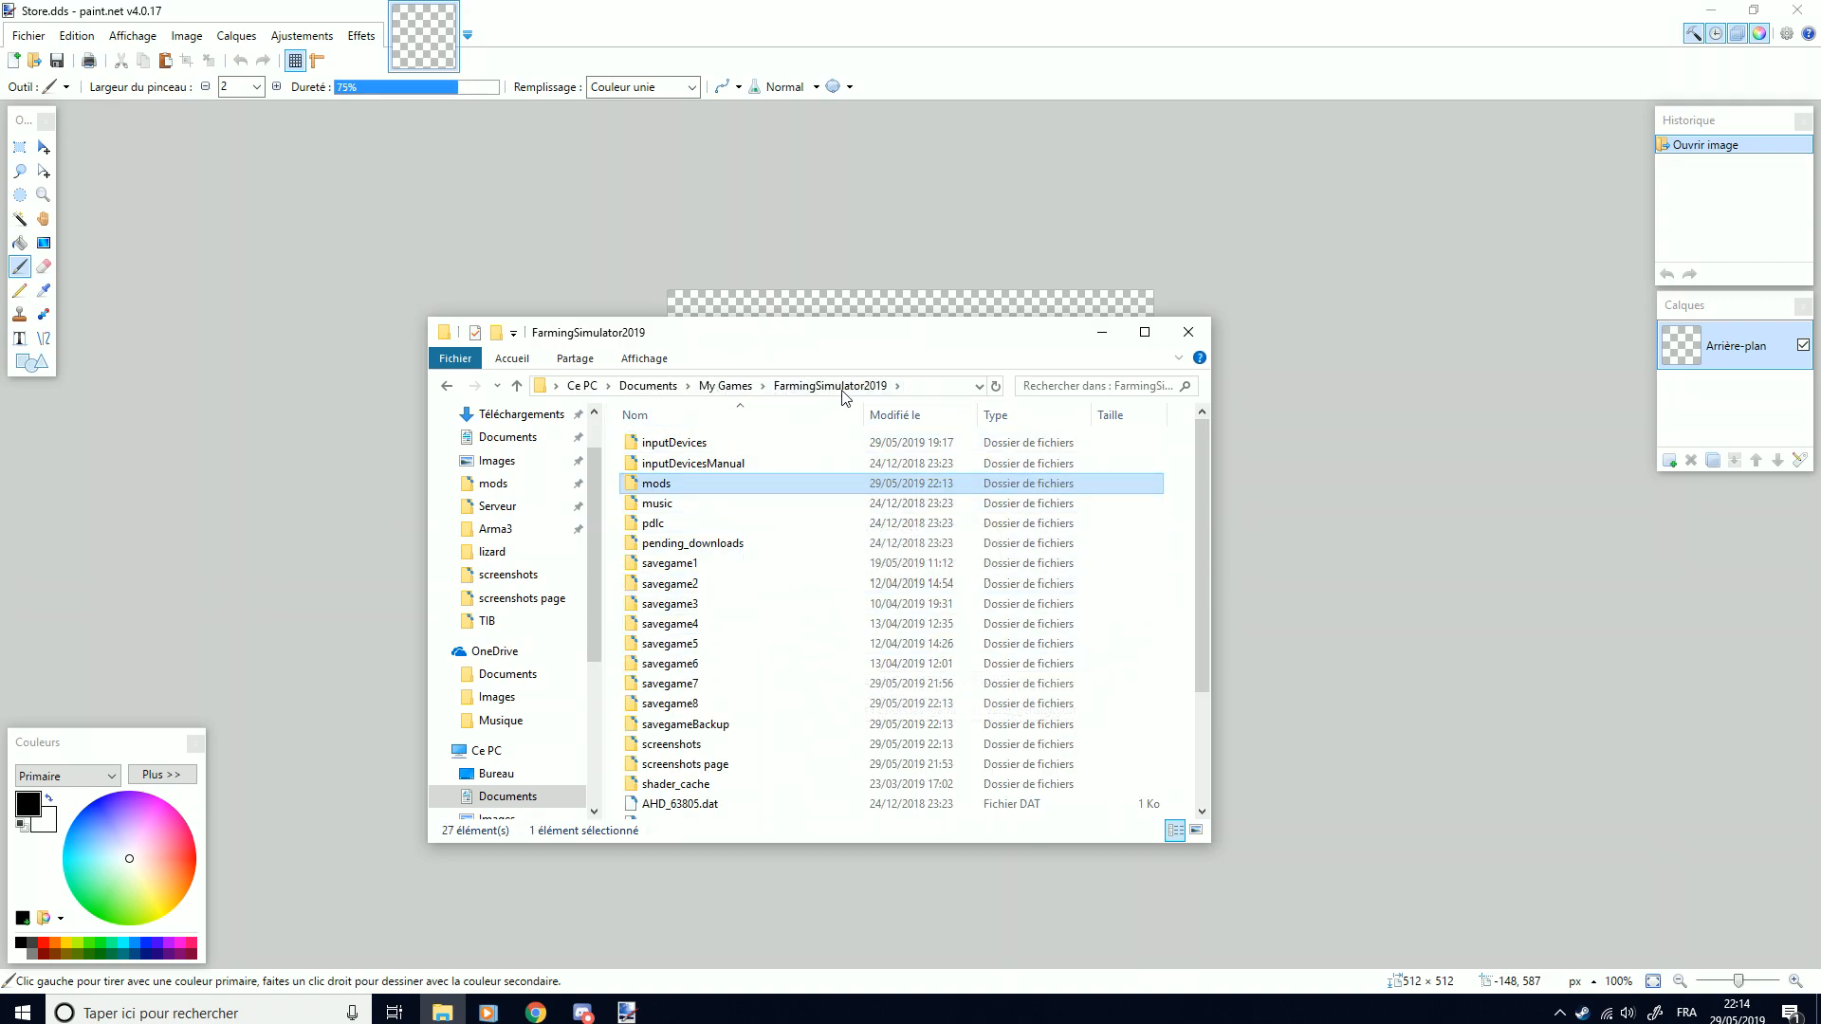
double_click(709, 745)
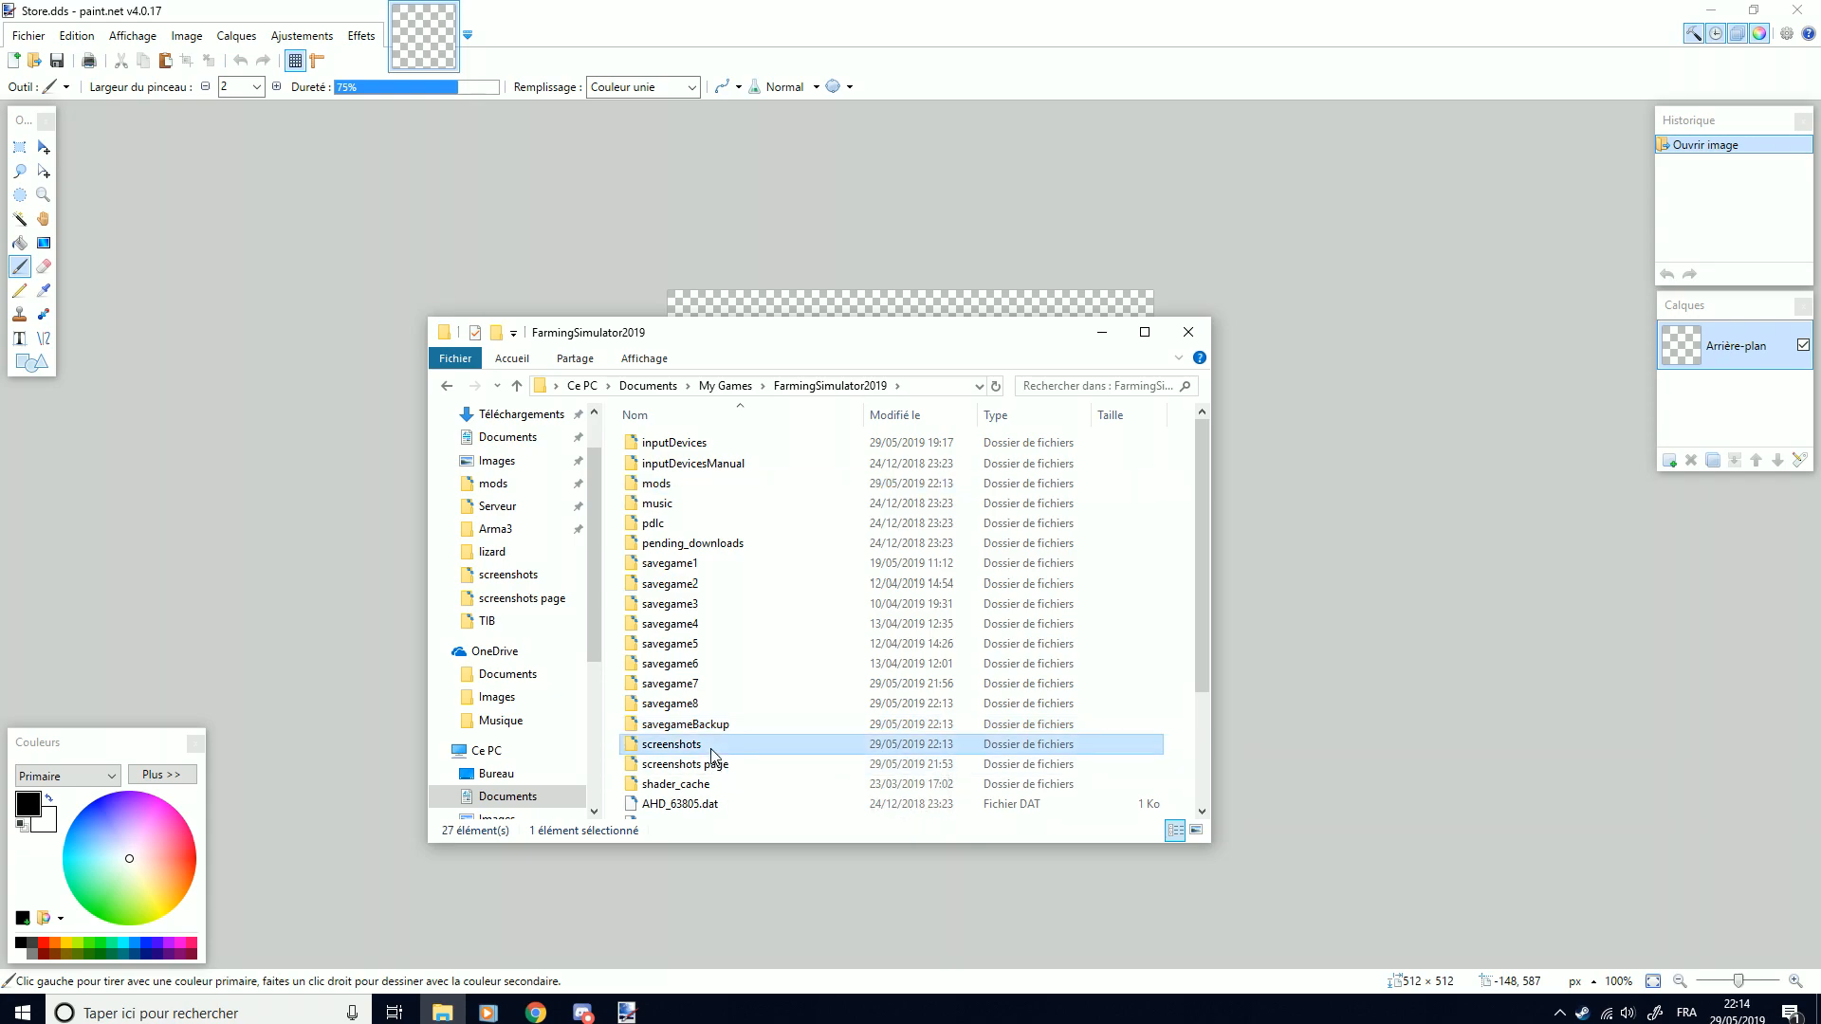
scroll(838, 592, "down", 10)
left_click(1126, 760)
mouse_move(1129, 761)
left_mouse_down()
mouse_move(1260, 801)
mouse_move(869, 459)
left_mouse_up()
left_click(823, 506)
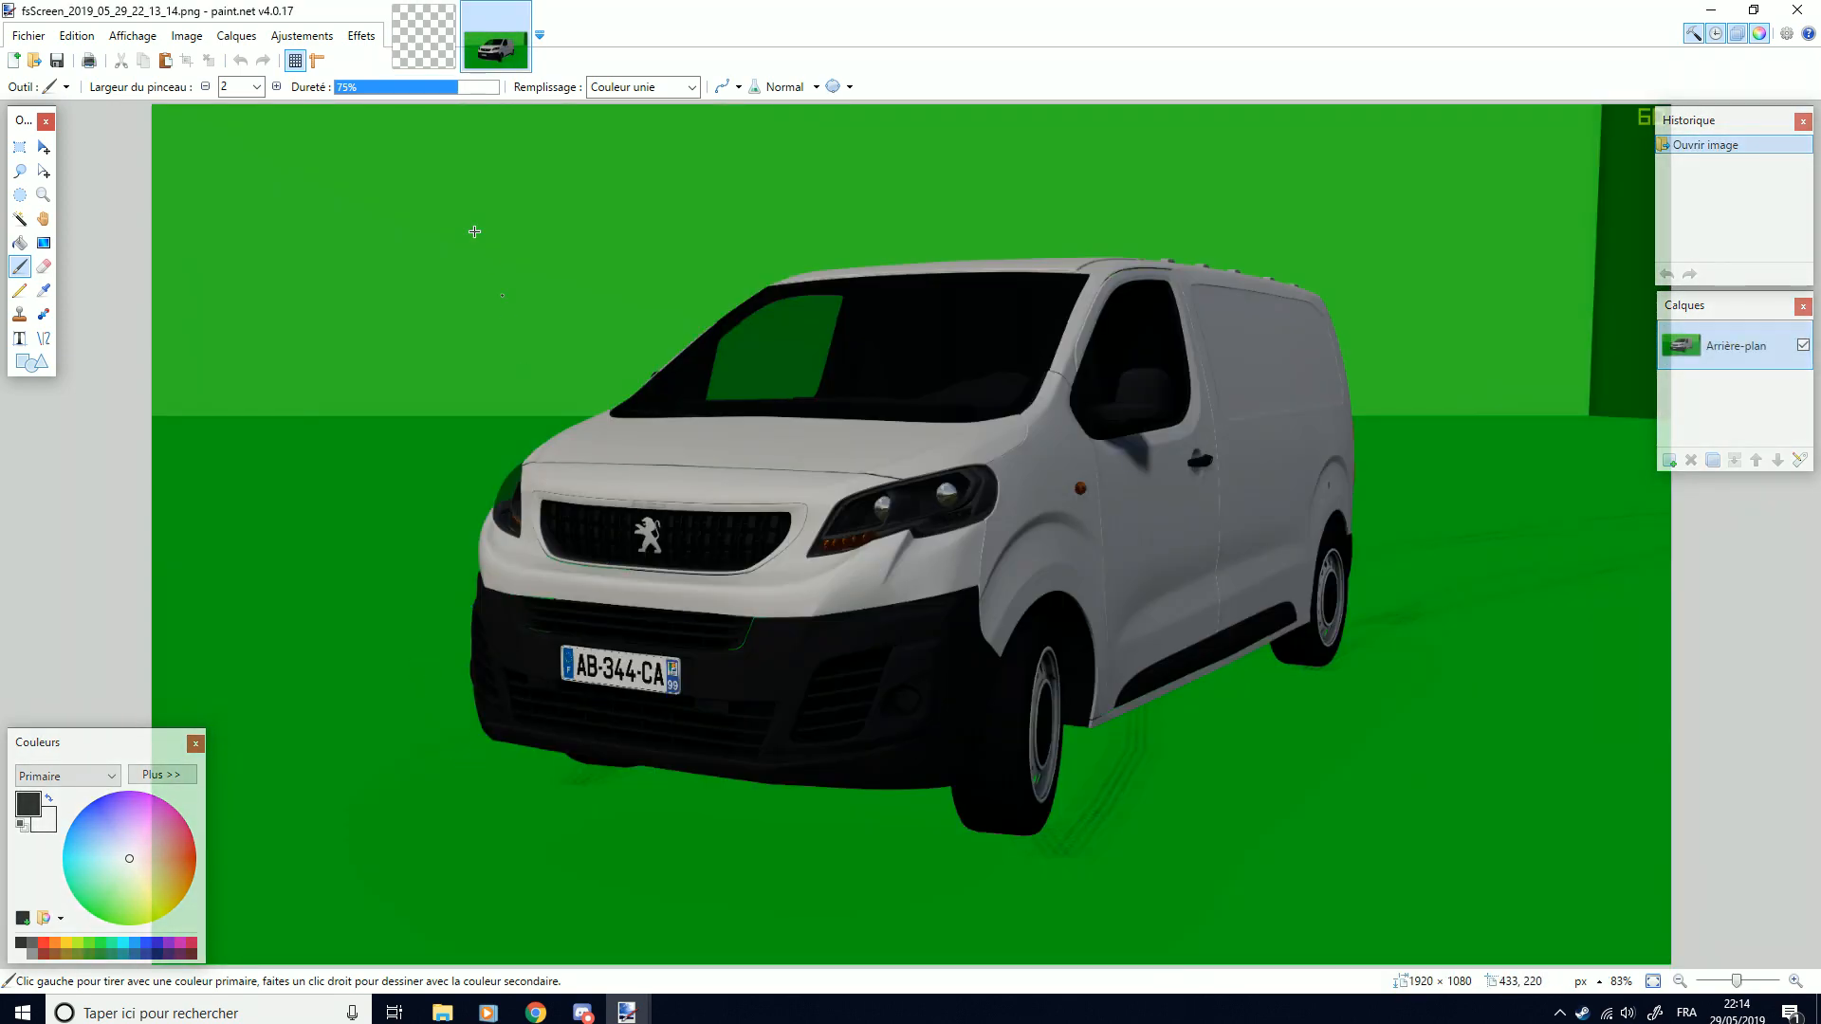
Select the green background around the van with the Magic Wand at 50% tolerance and cut it out
left_click(438, 38)
left_click(484, 56)
left_click(19, 219)
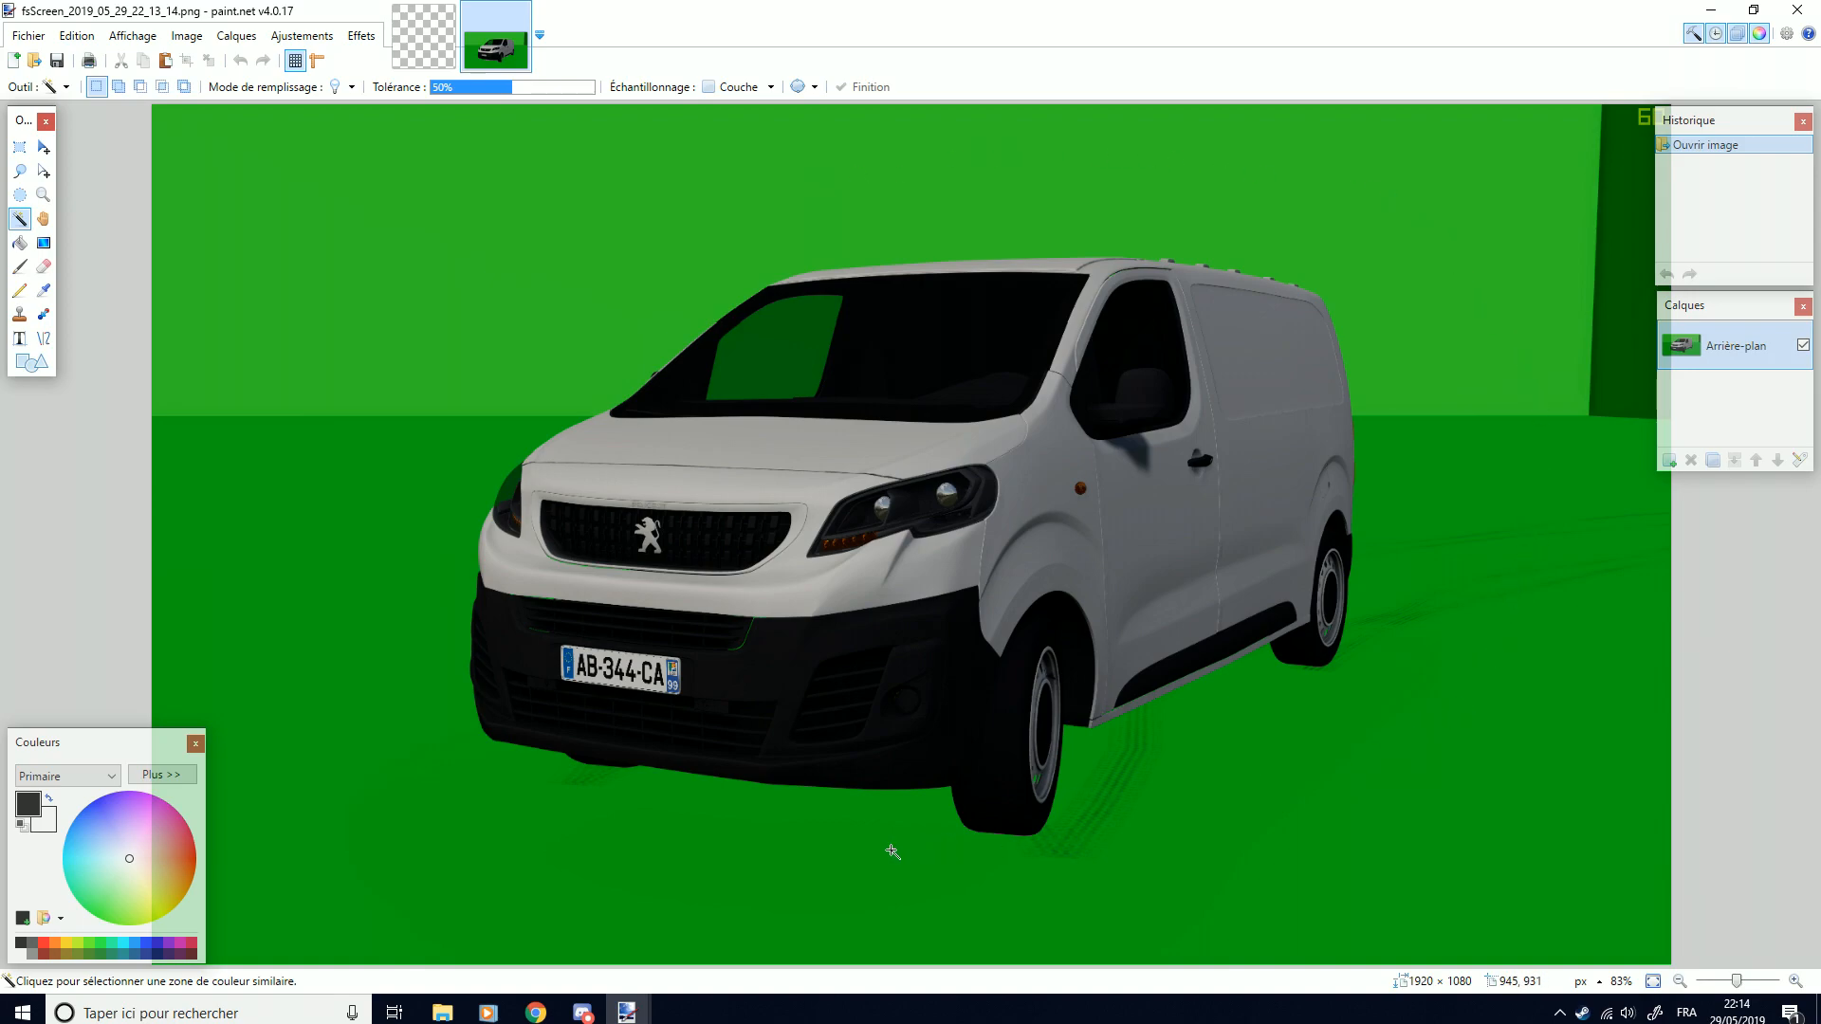
left_click(389, 501)
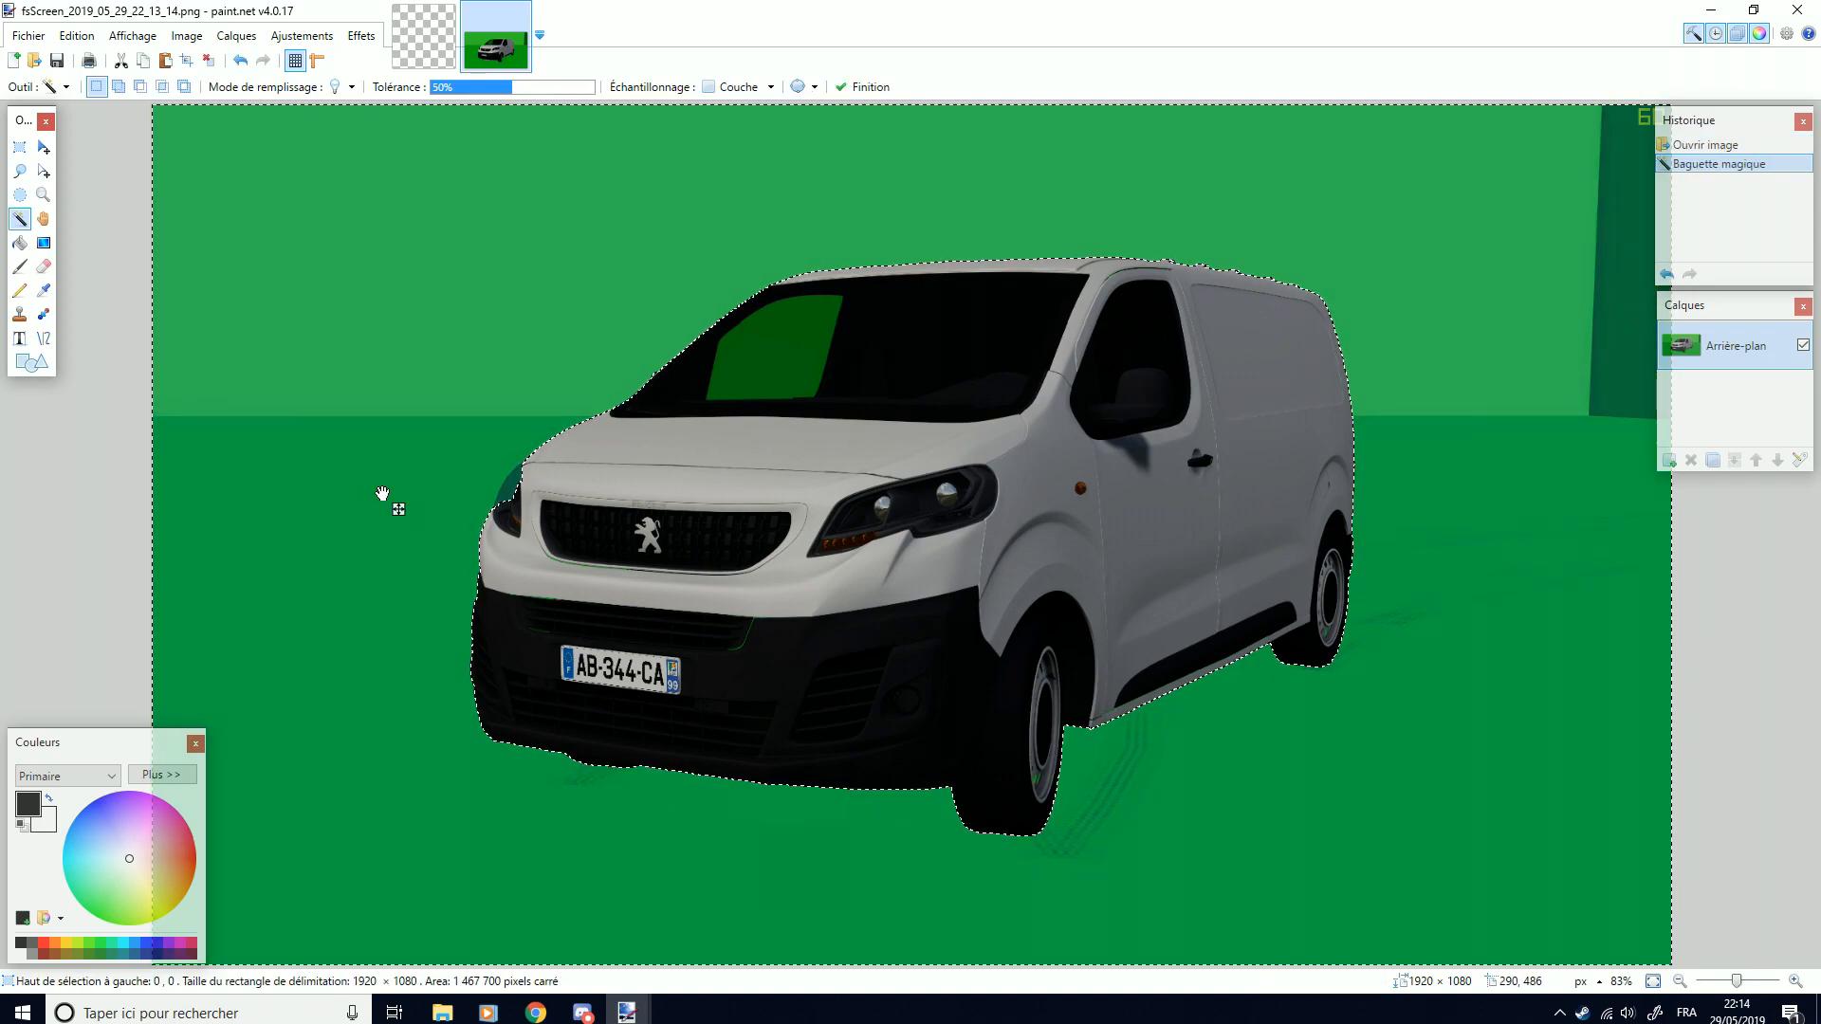
left_click(488, 331)
left_click(1268, 169)
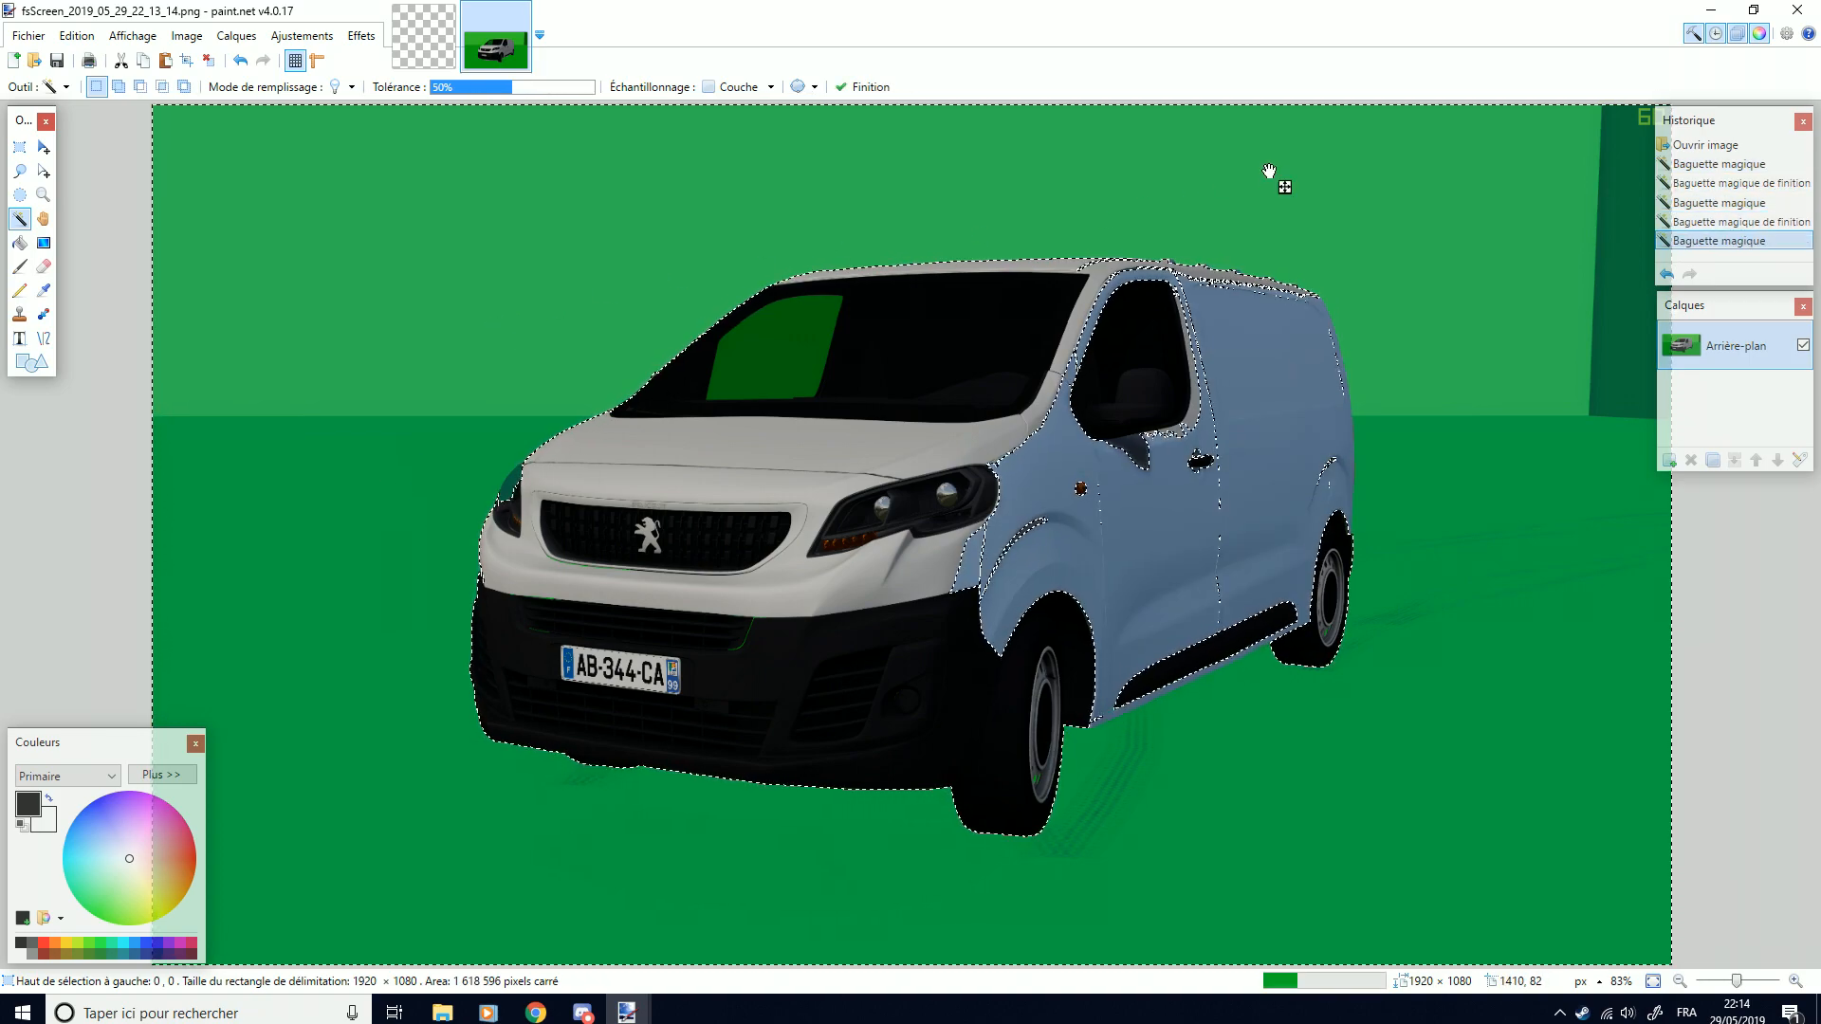
left_click(1485, 407)
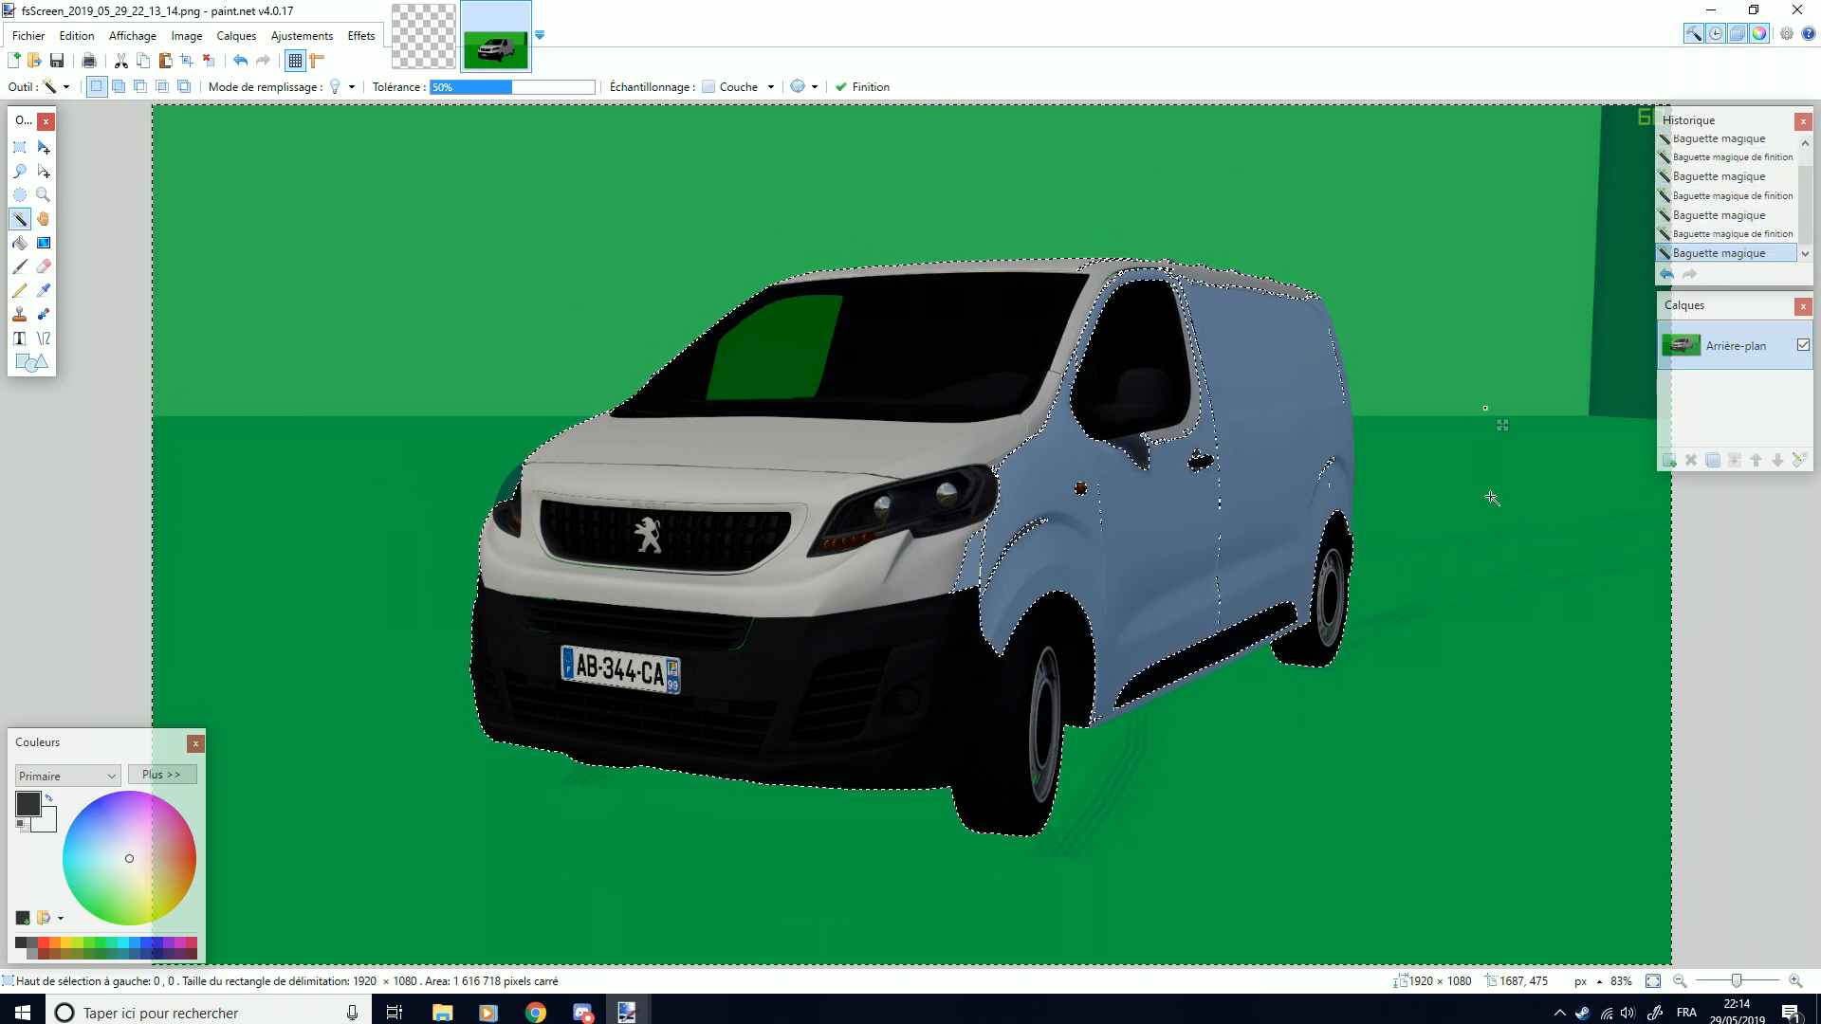
left_click_drag(1502, 425, 1502, 768)
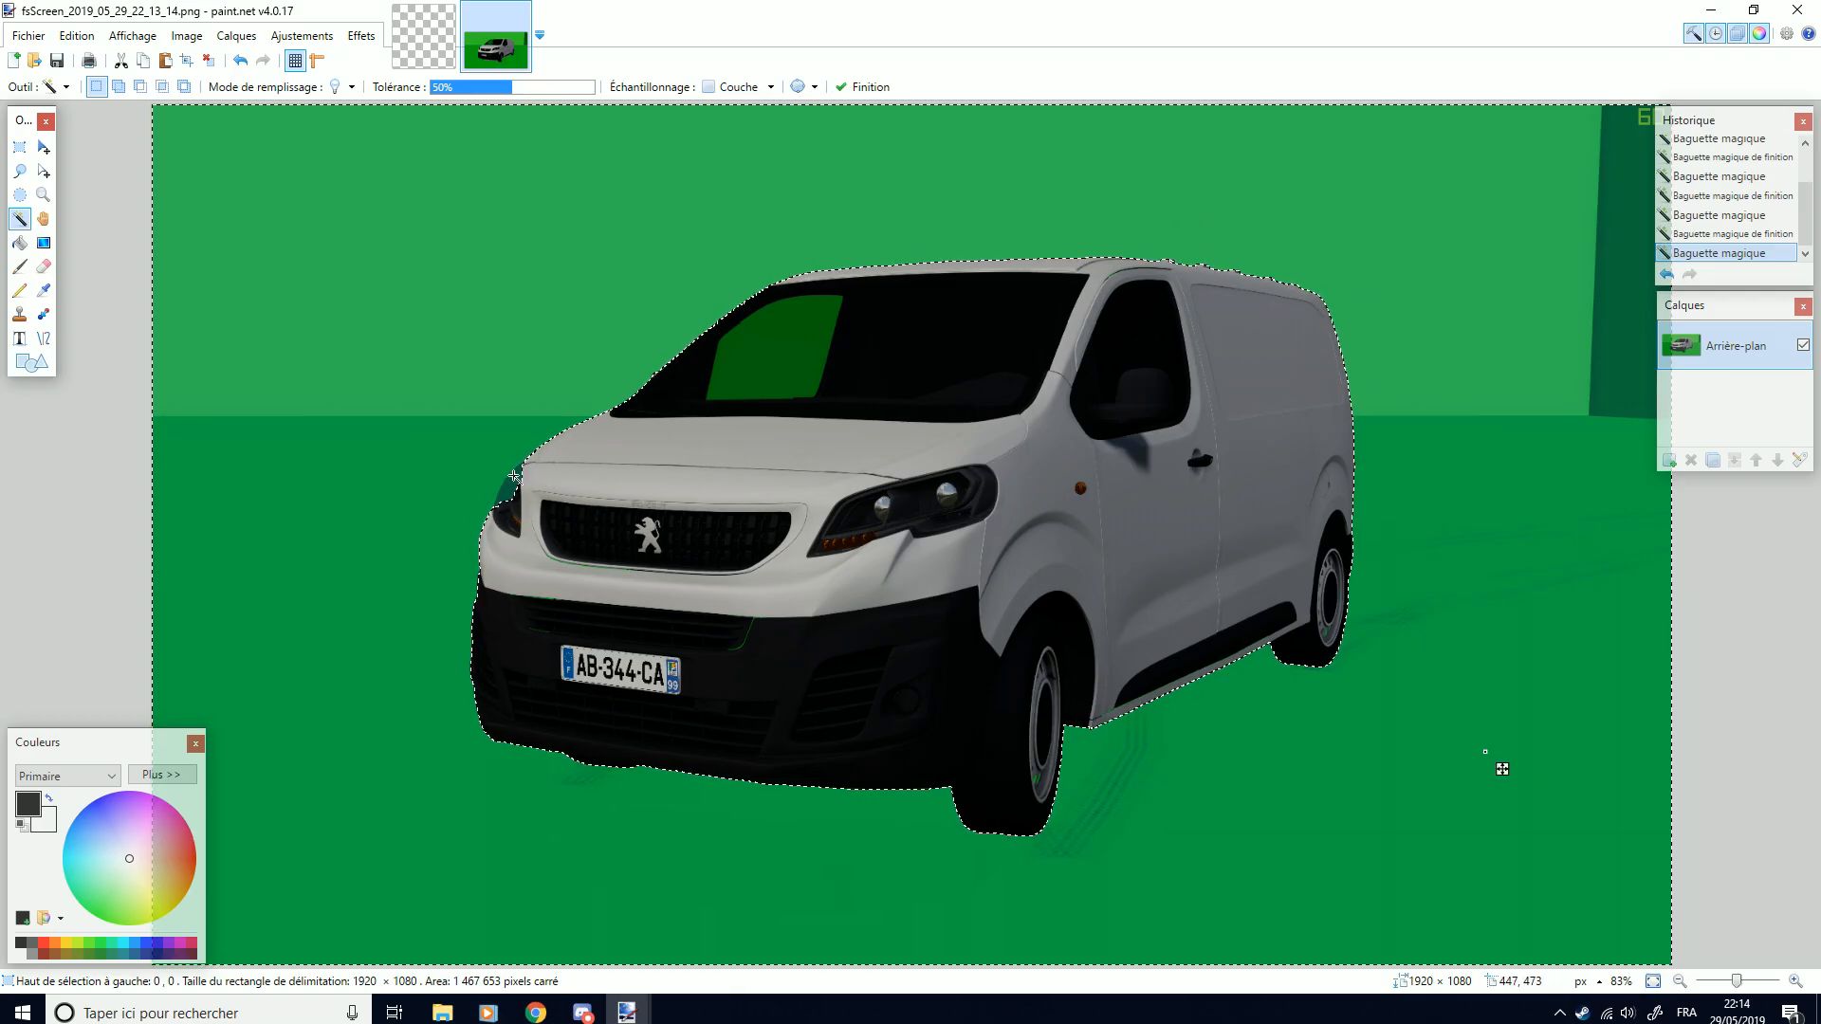
scroll(521, 469, "up", 6, "ctrl")
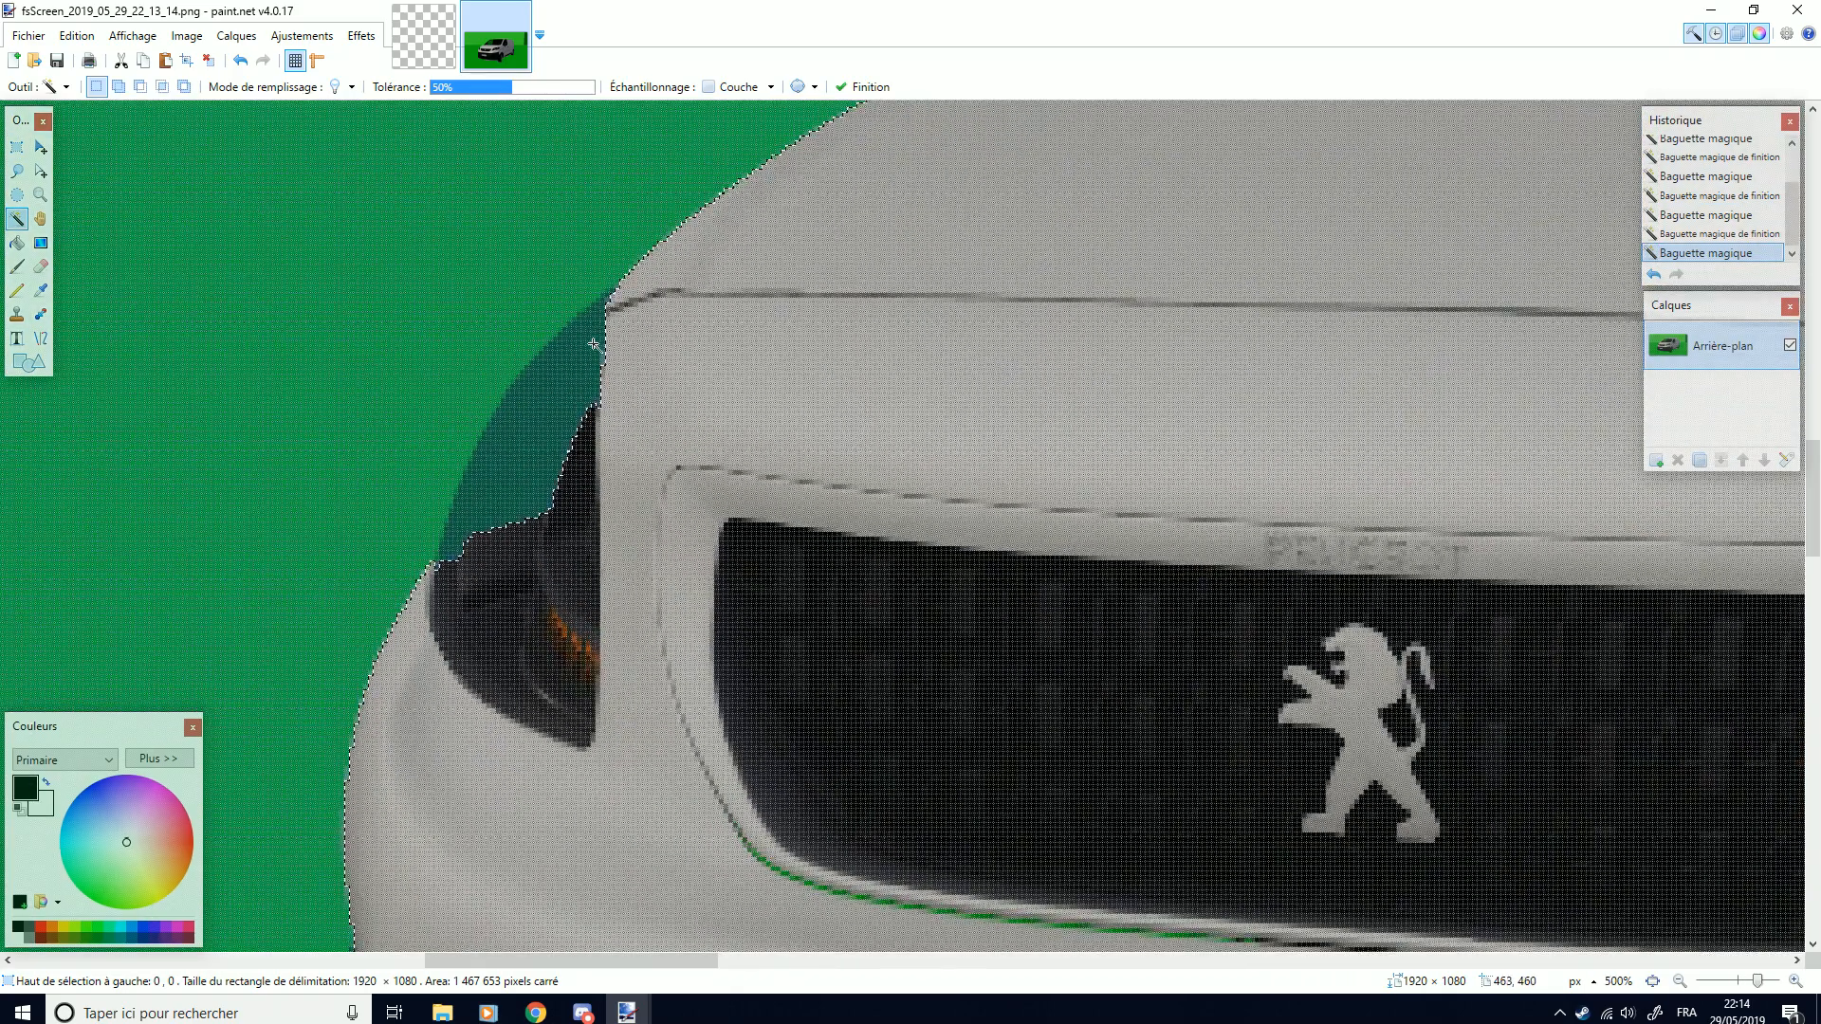
scroll(452, 431, "down", 6, "ctrl")
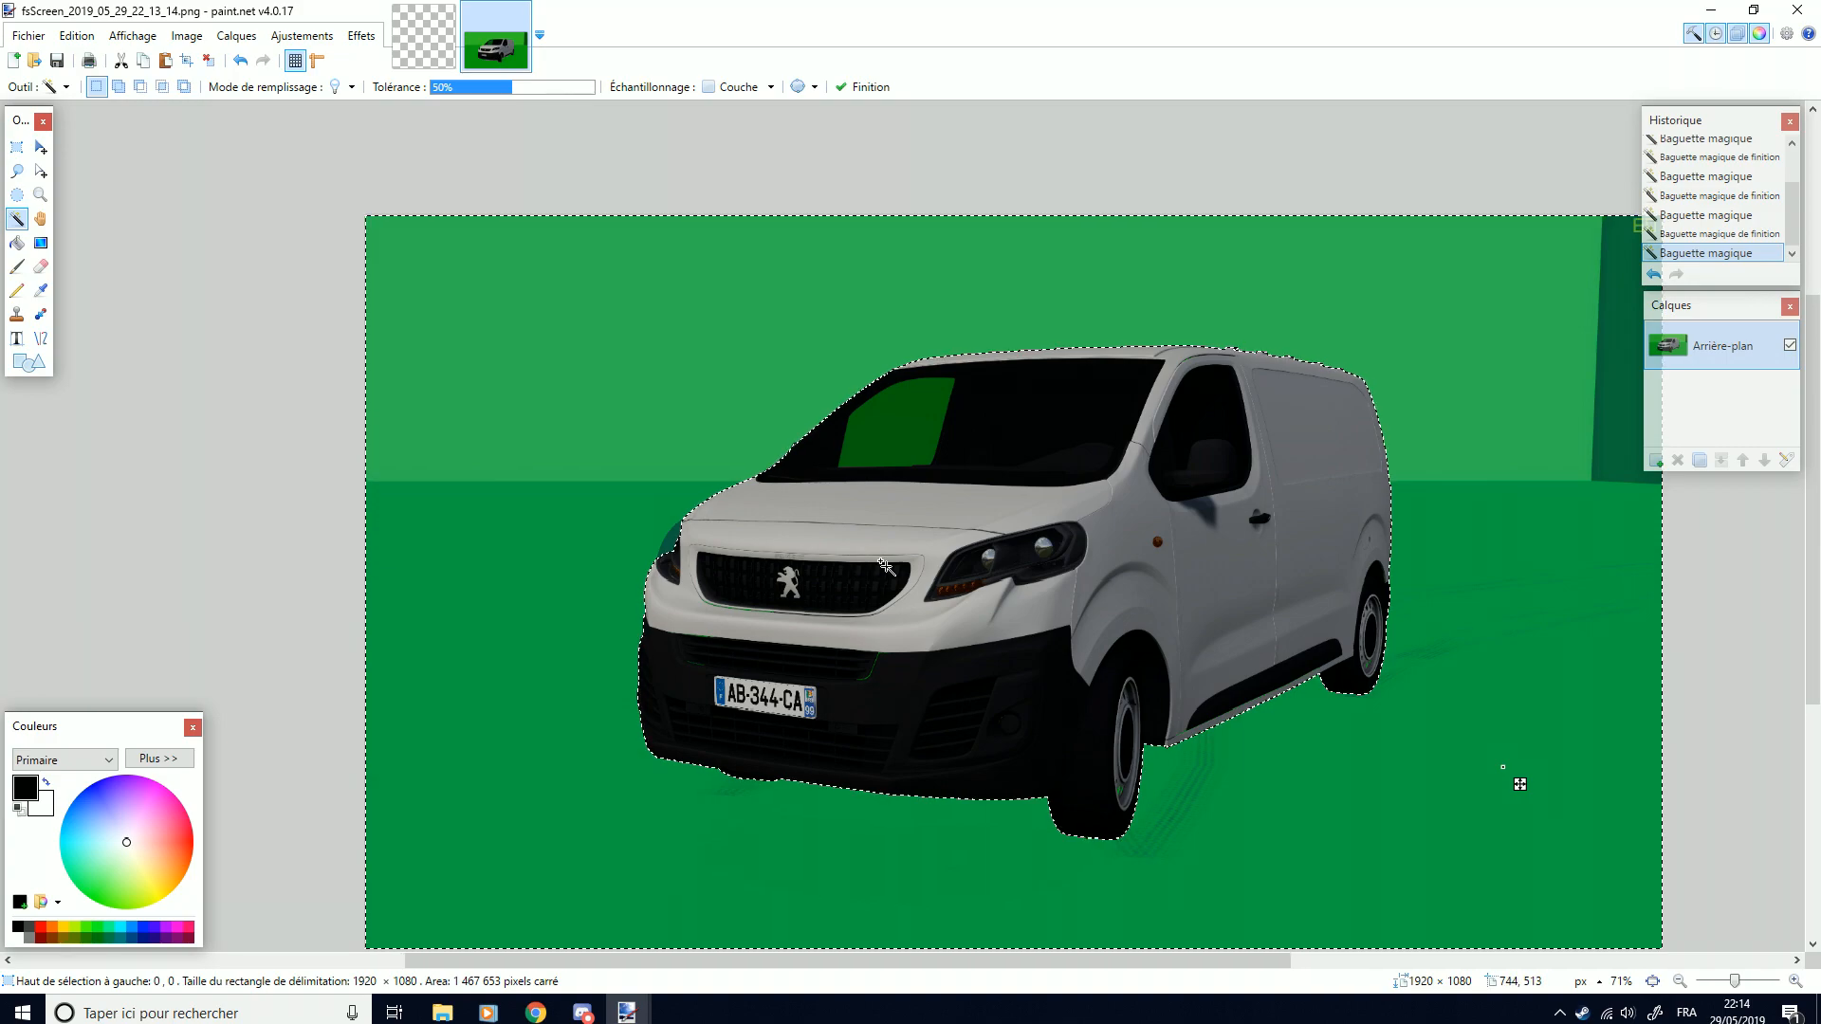
scroll(1417, 626, "down", 1, "ctrl")
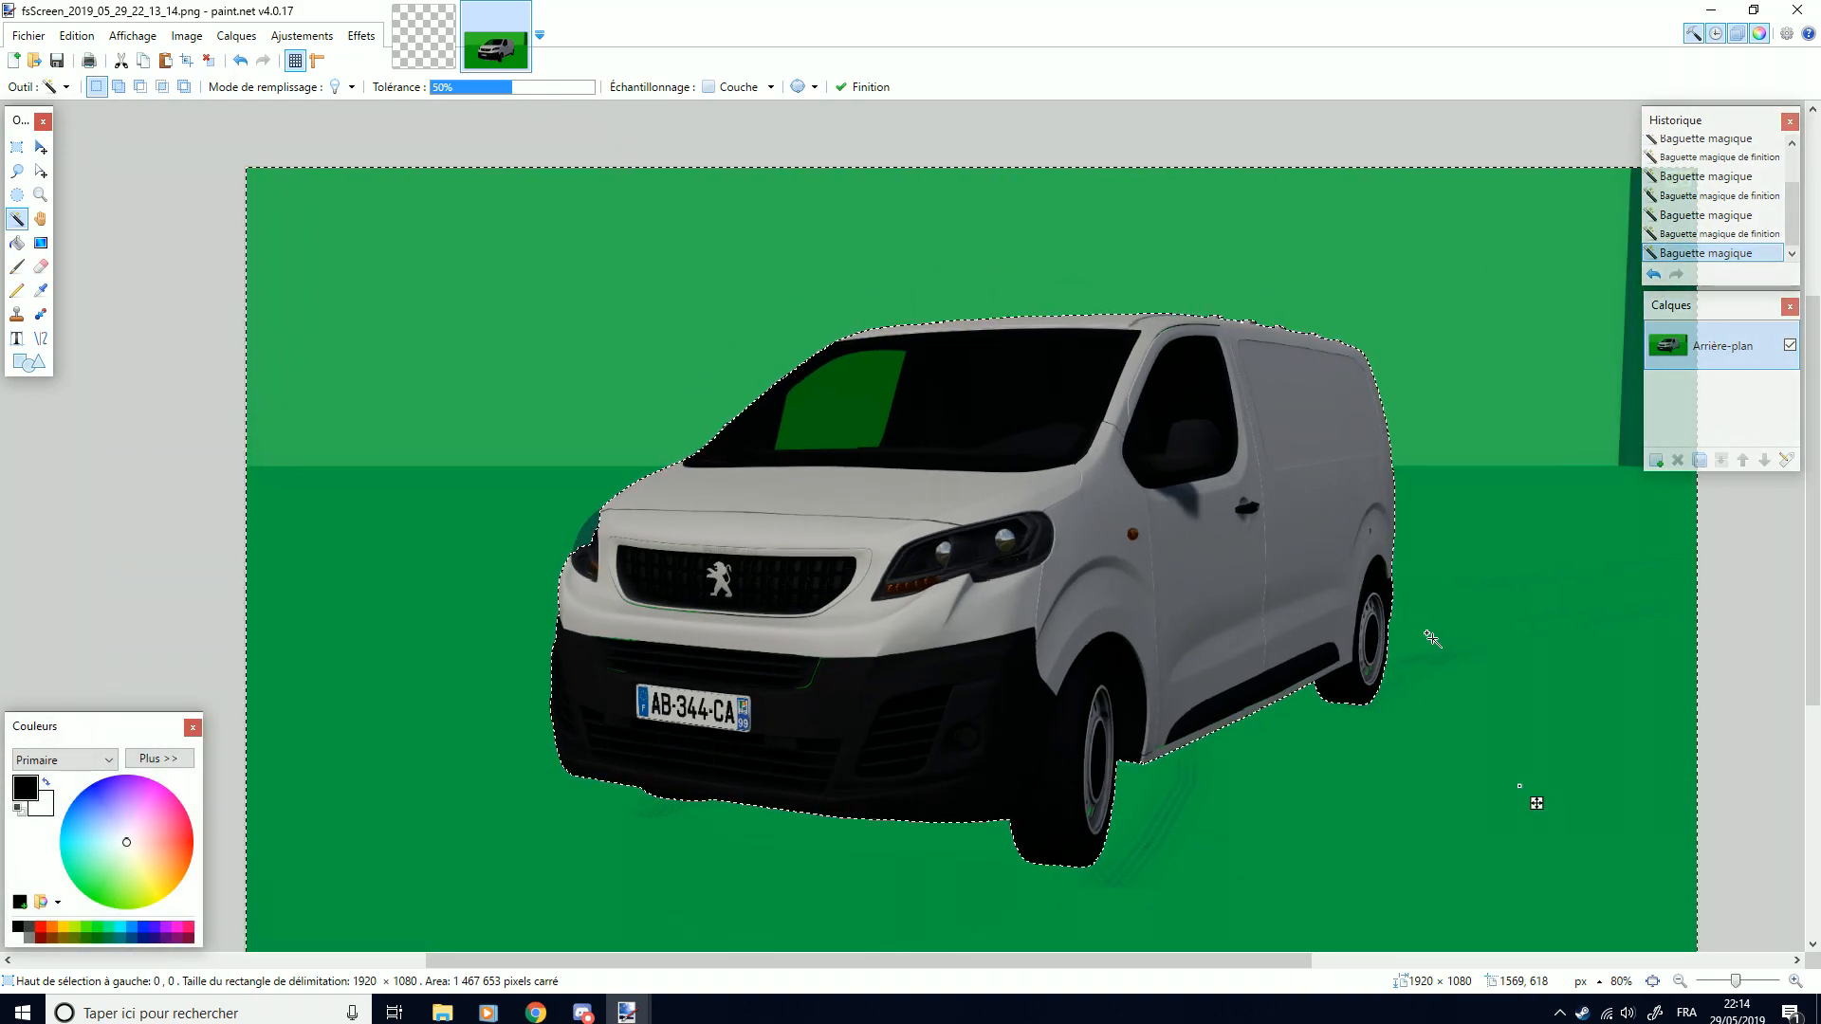
key("ctrl+x")
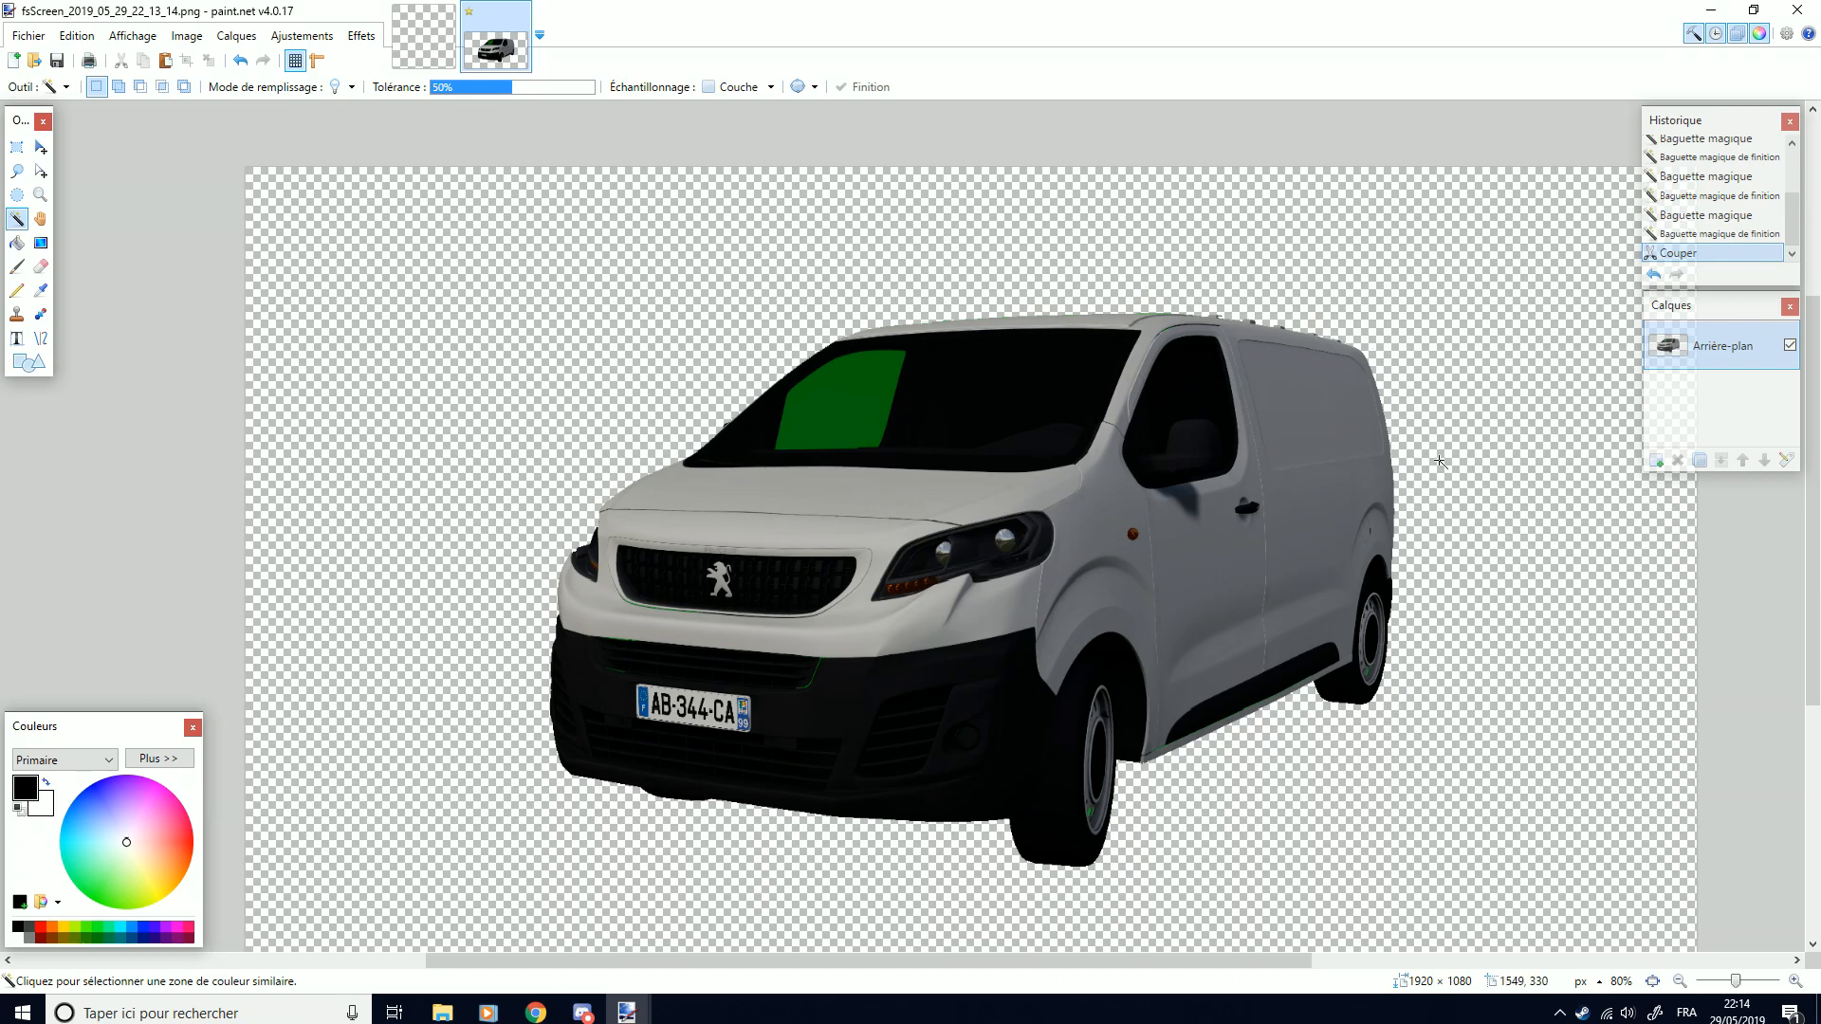
Try to select the leftover green spots in the front and rear wheel rims with the Magic Wand
scroll(1096, 808, "up", 11, "ctrl")
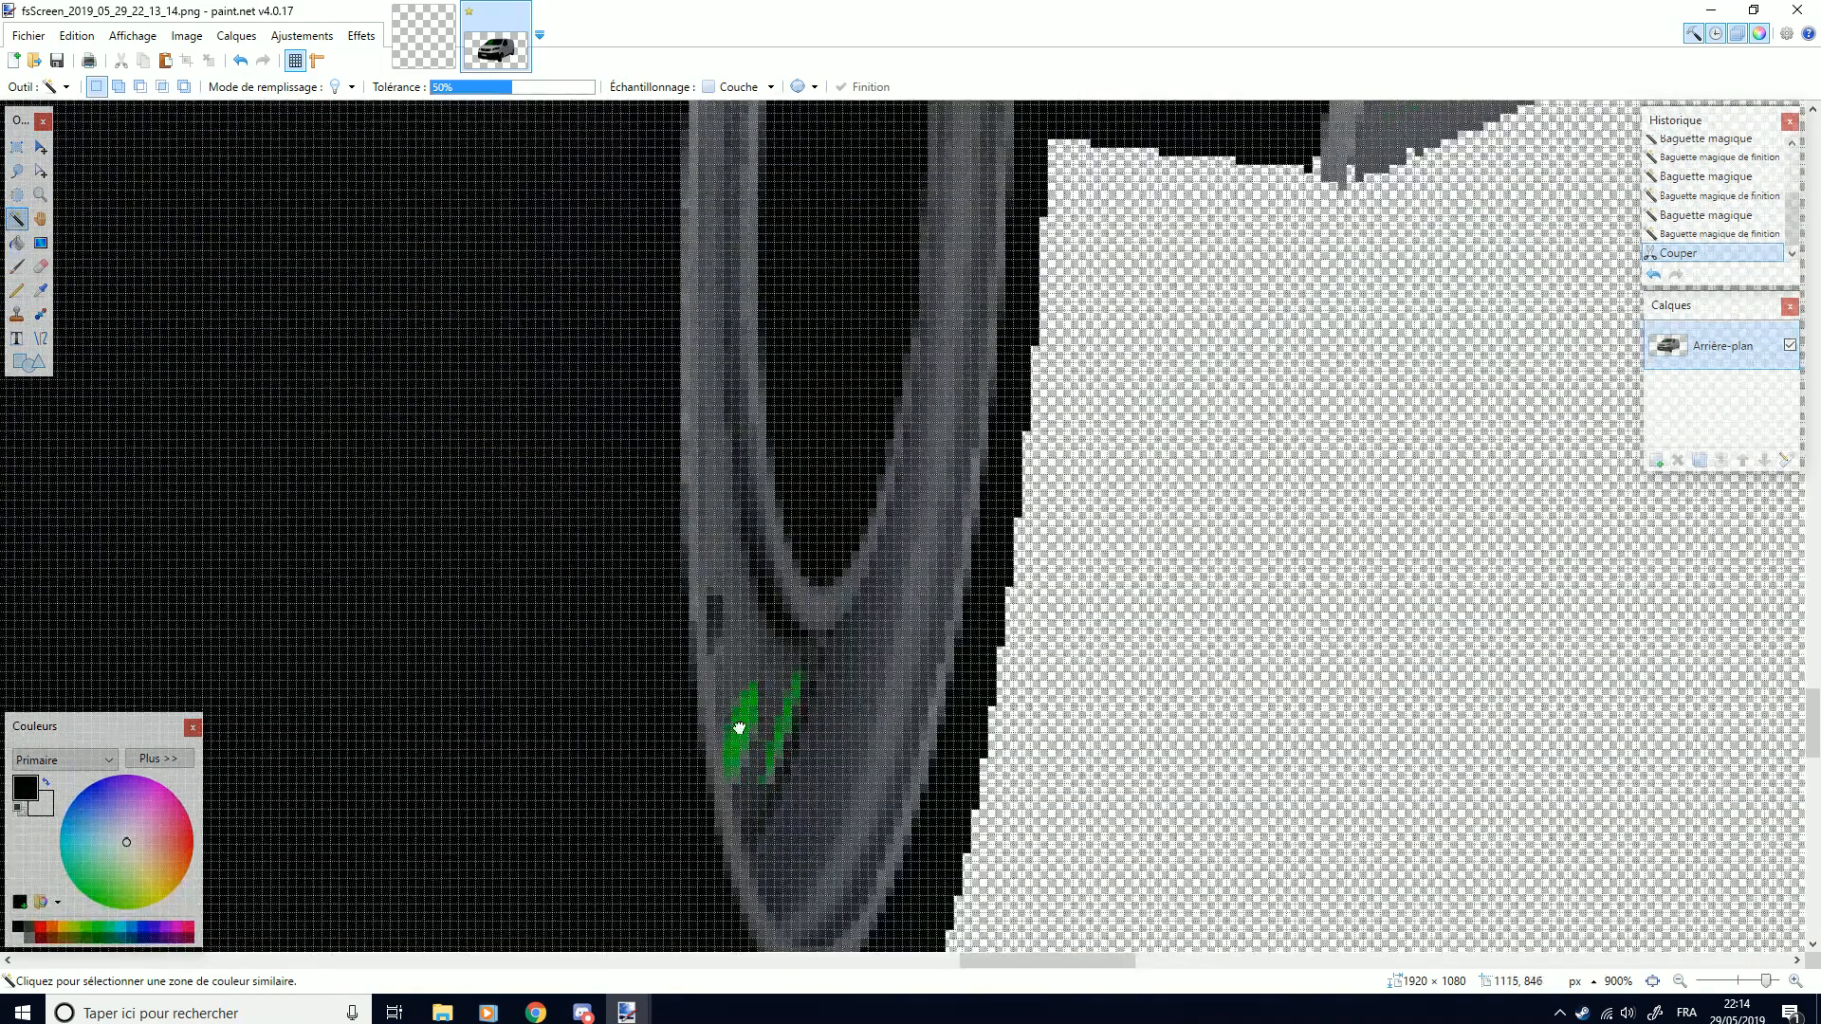
left_click(778, 751)
mouse_move(778, 751)
left_mouse_down()
mouse_move(756, 737)
mouse_move(796, 737)
left_mouse_up()
scroll(844, 723, "down", 8, "ctrl")
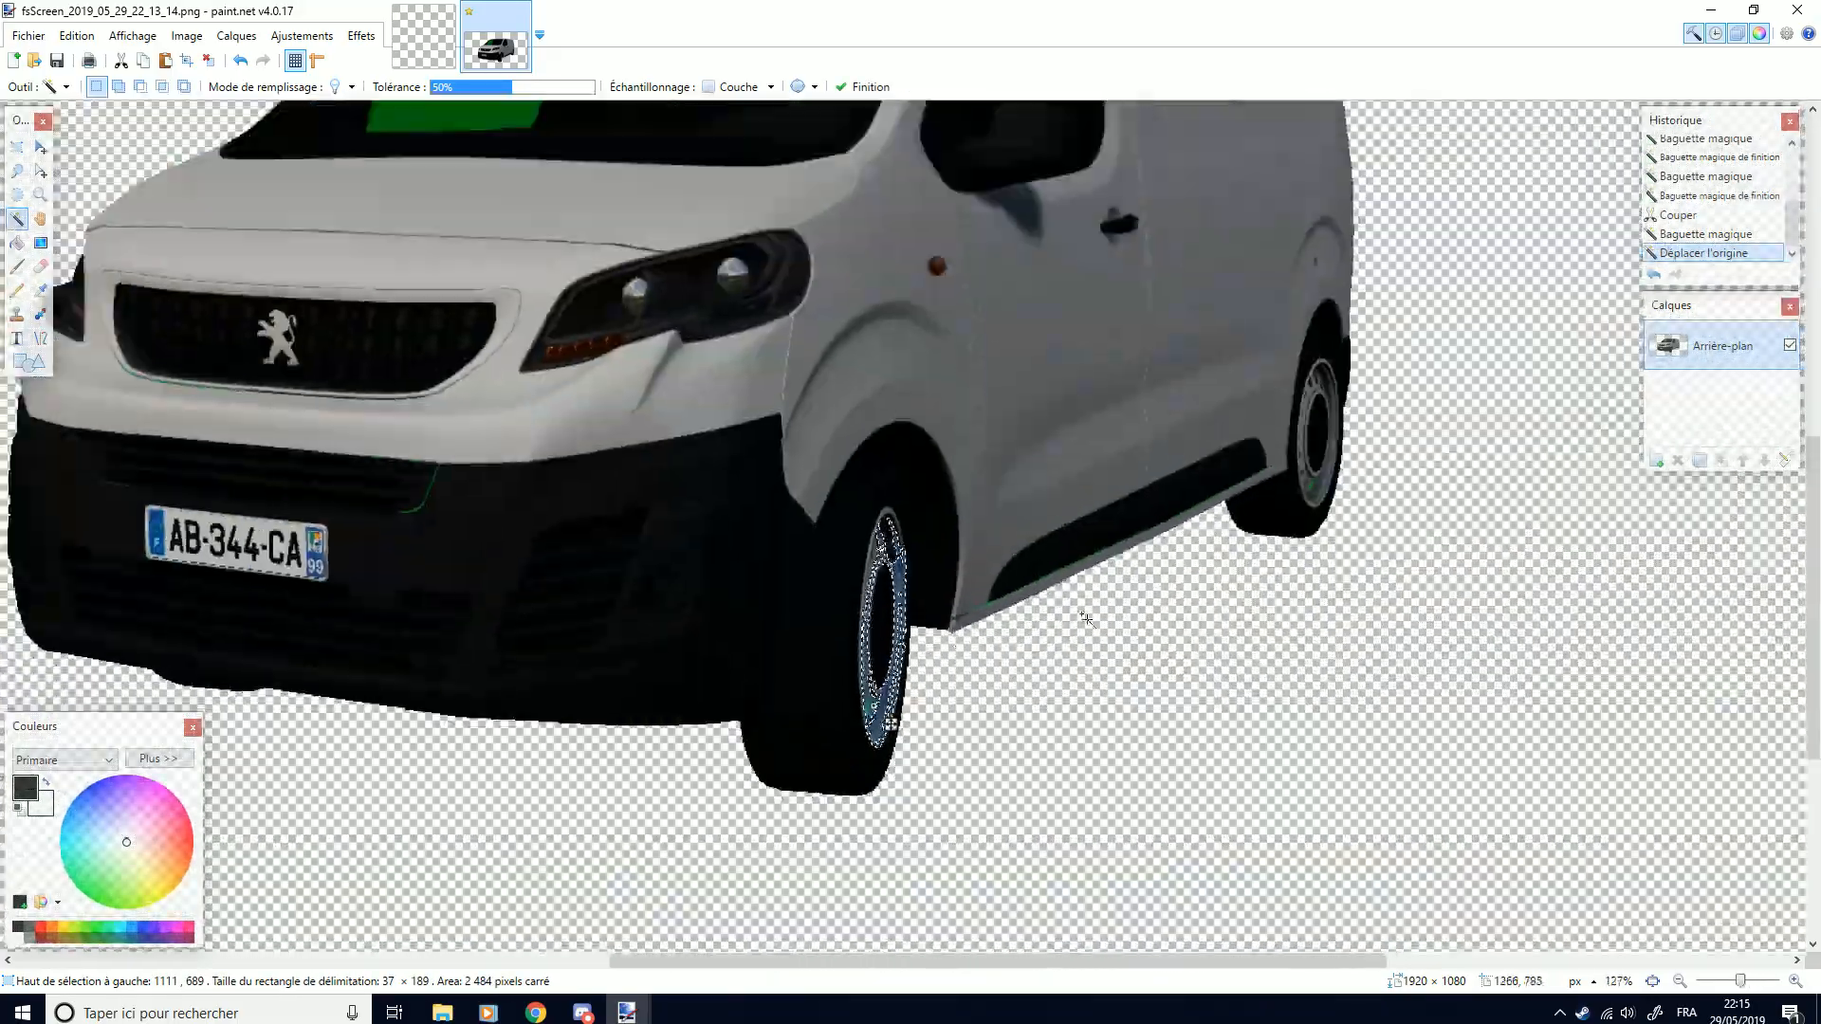
scroll(1351, 469, "up", 3, "ctrl")
scroll(1336, 493, "up", 5, "ctrl")
left_click(1078, 570)
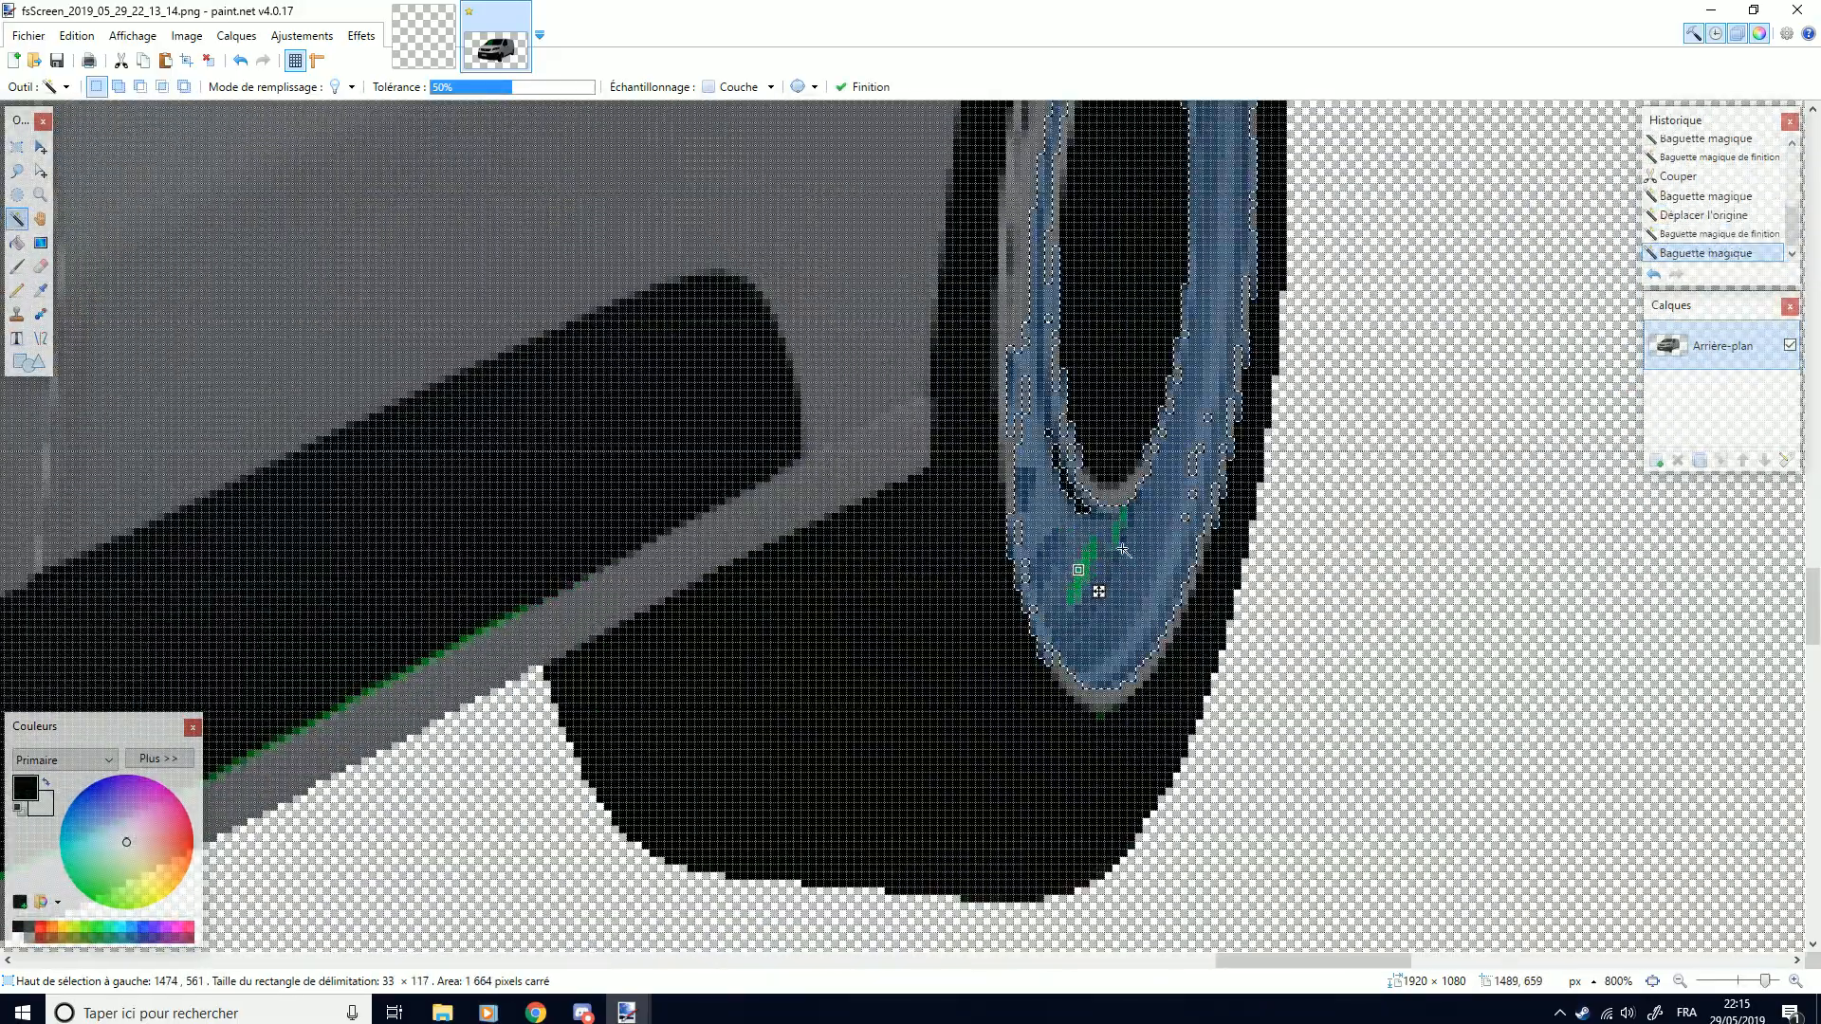
left_click_drag(1109, 602, 1134, 557)
scroll(1134, 557, "down", 8, "ctrl")
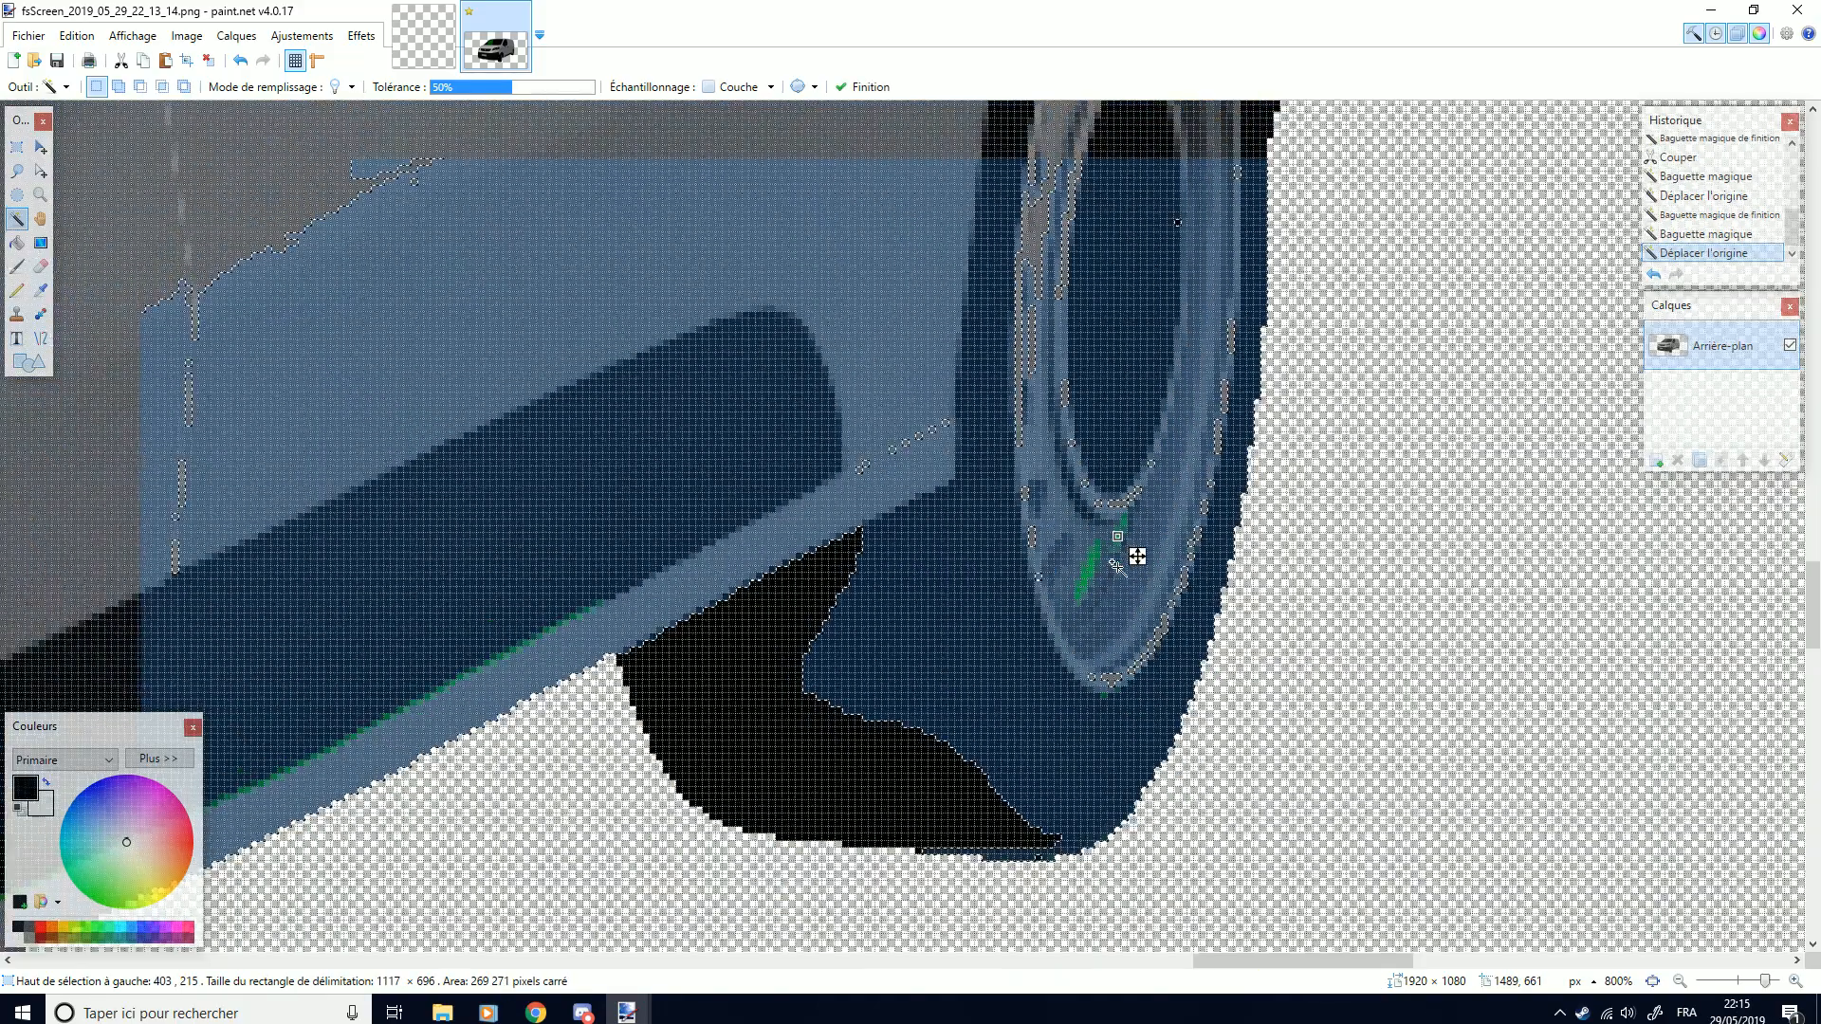
scroll(1046, 564, "down", 3, "ctrl")
left_click(481, 306)
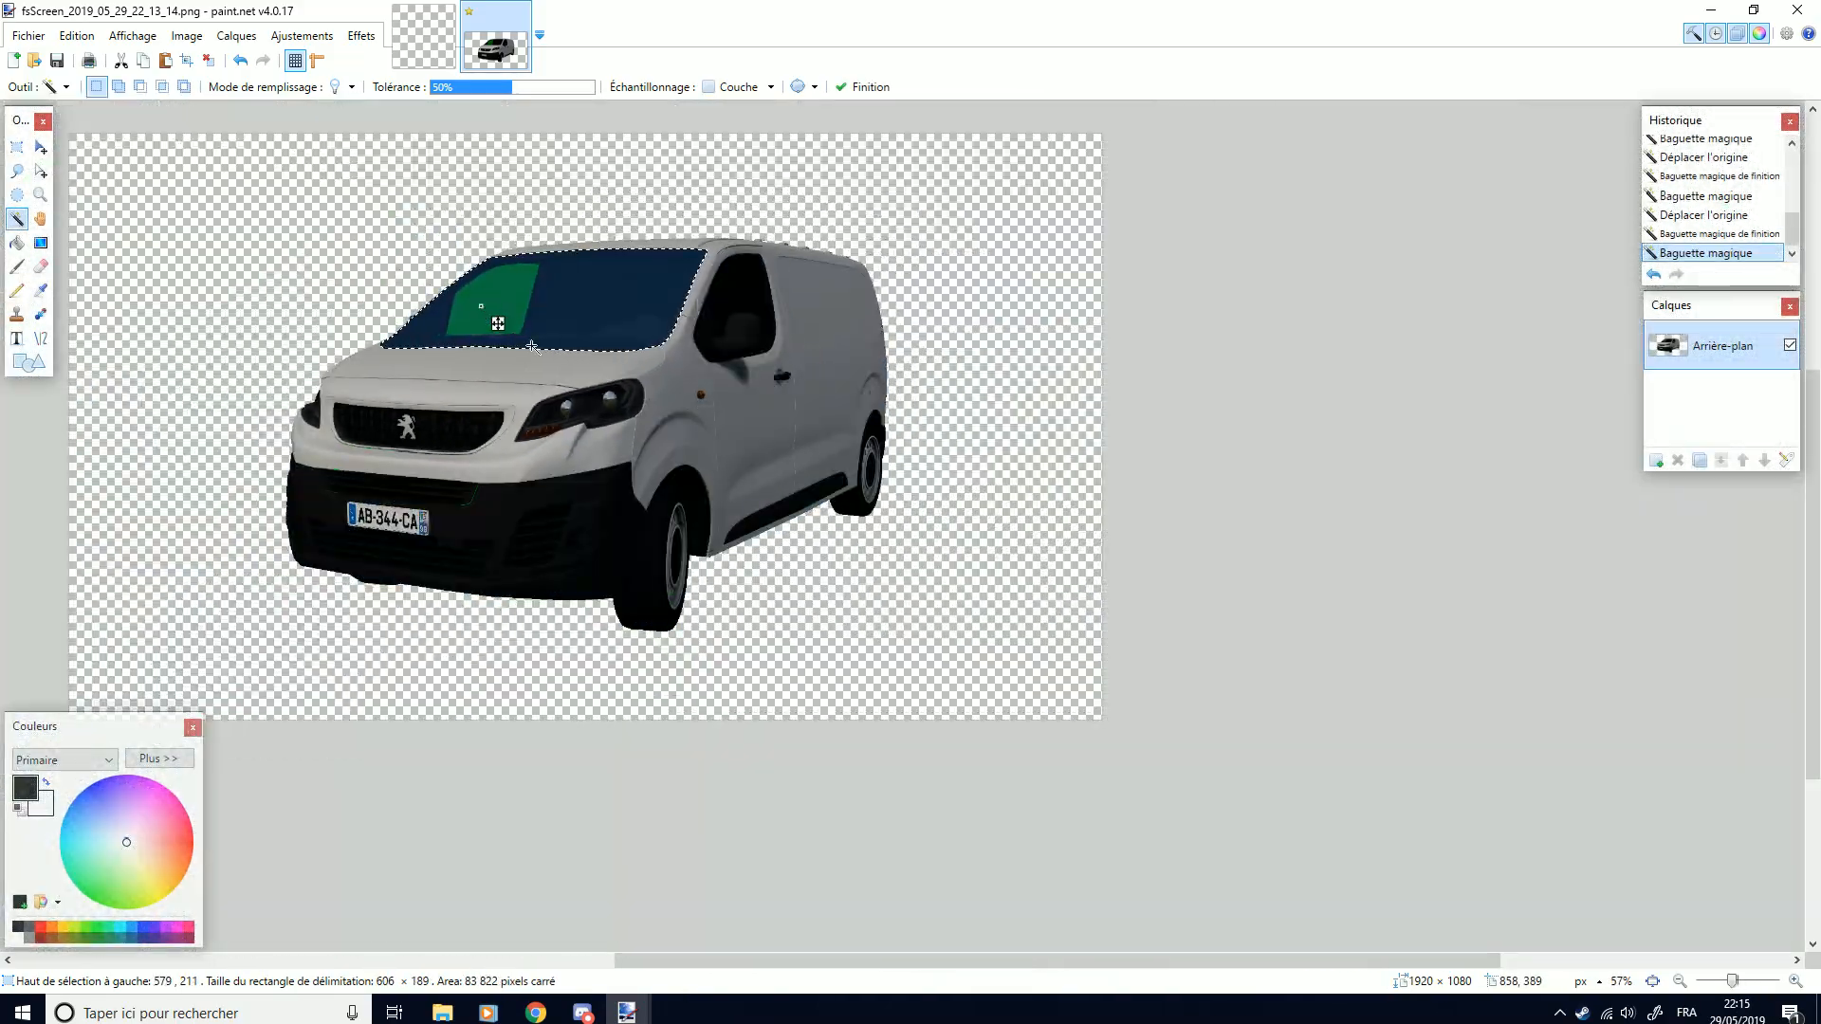
left_click_drag(498, 325, 508, 332)
left_click_drag(434, 516, 449, 478)
scroll(498, 513, "up", 8)
scroll(446, 474, "down", 4)
scroll(417, 455, "down", 4)
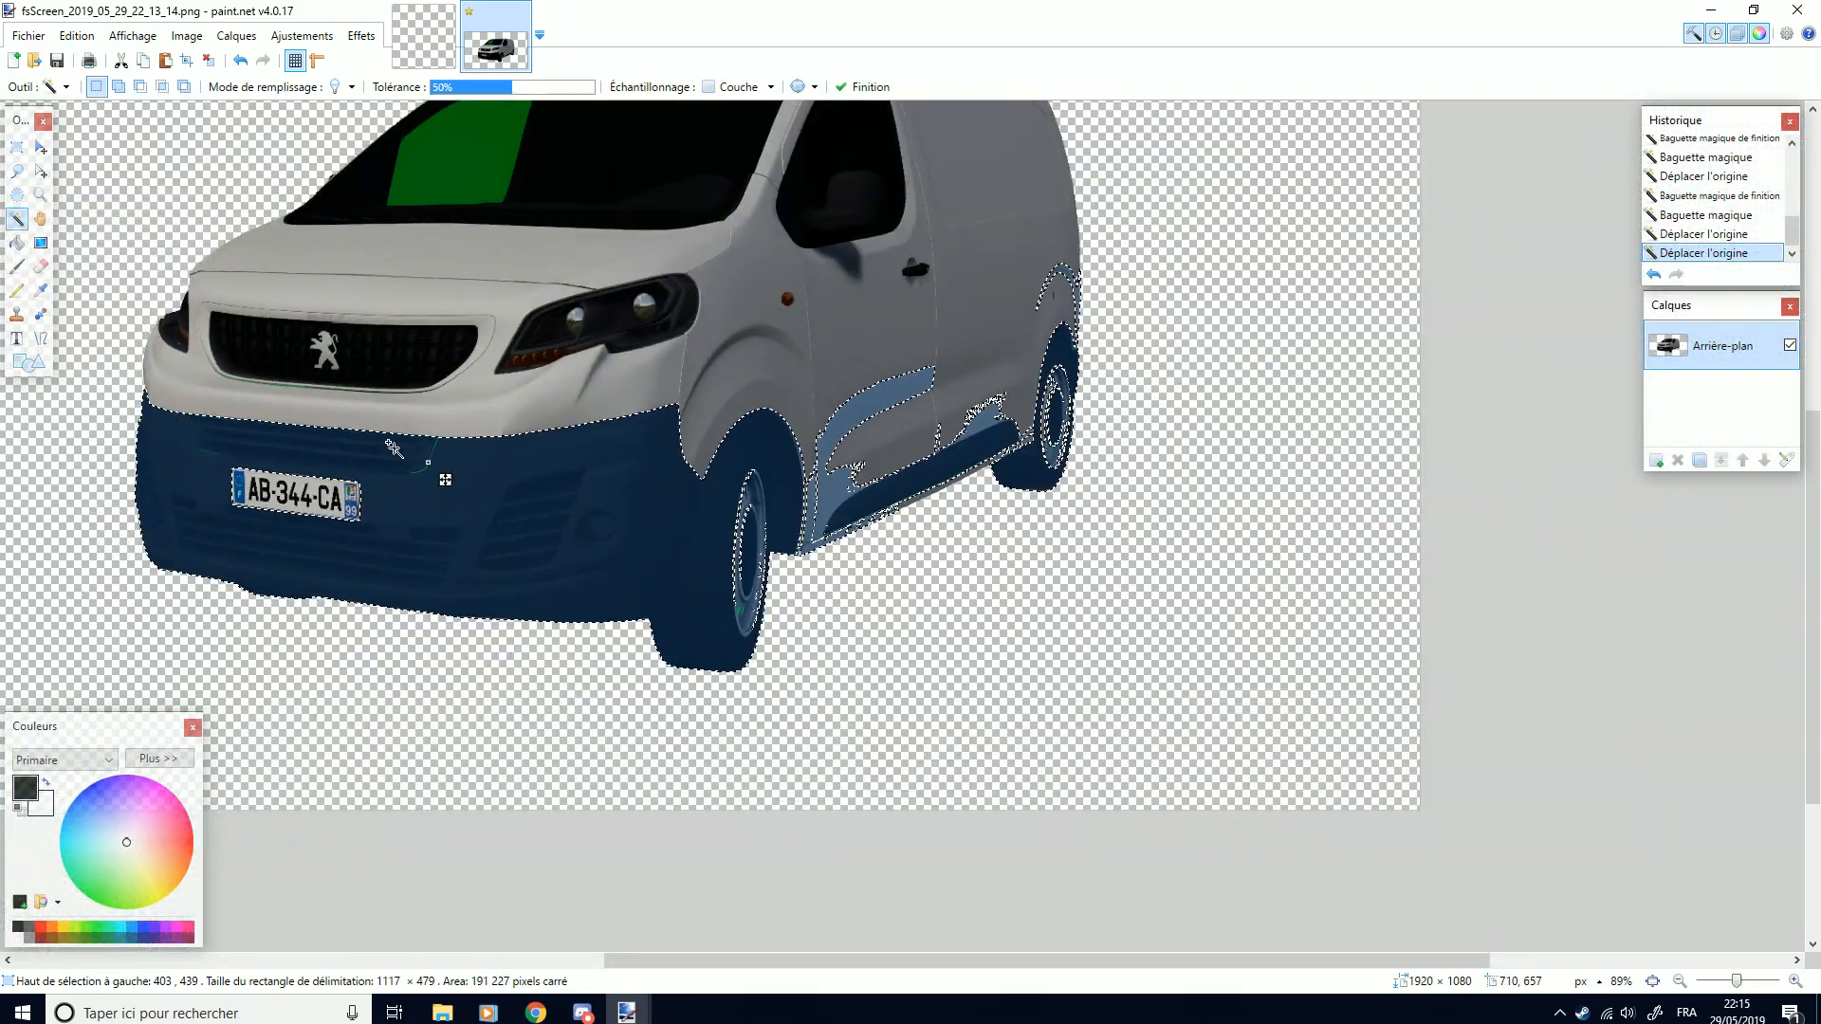
Clear the Magic Wand selection, frame the whole van with a rectangular selection of about 1126 × 736 pixels and copy it
left_click(17, 147)
left_click(137, 151)
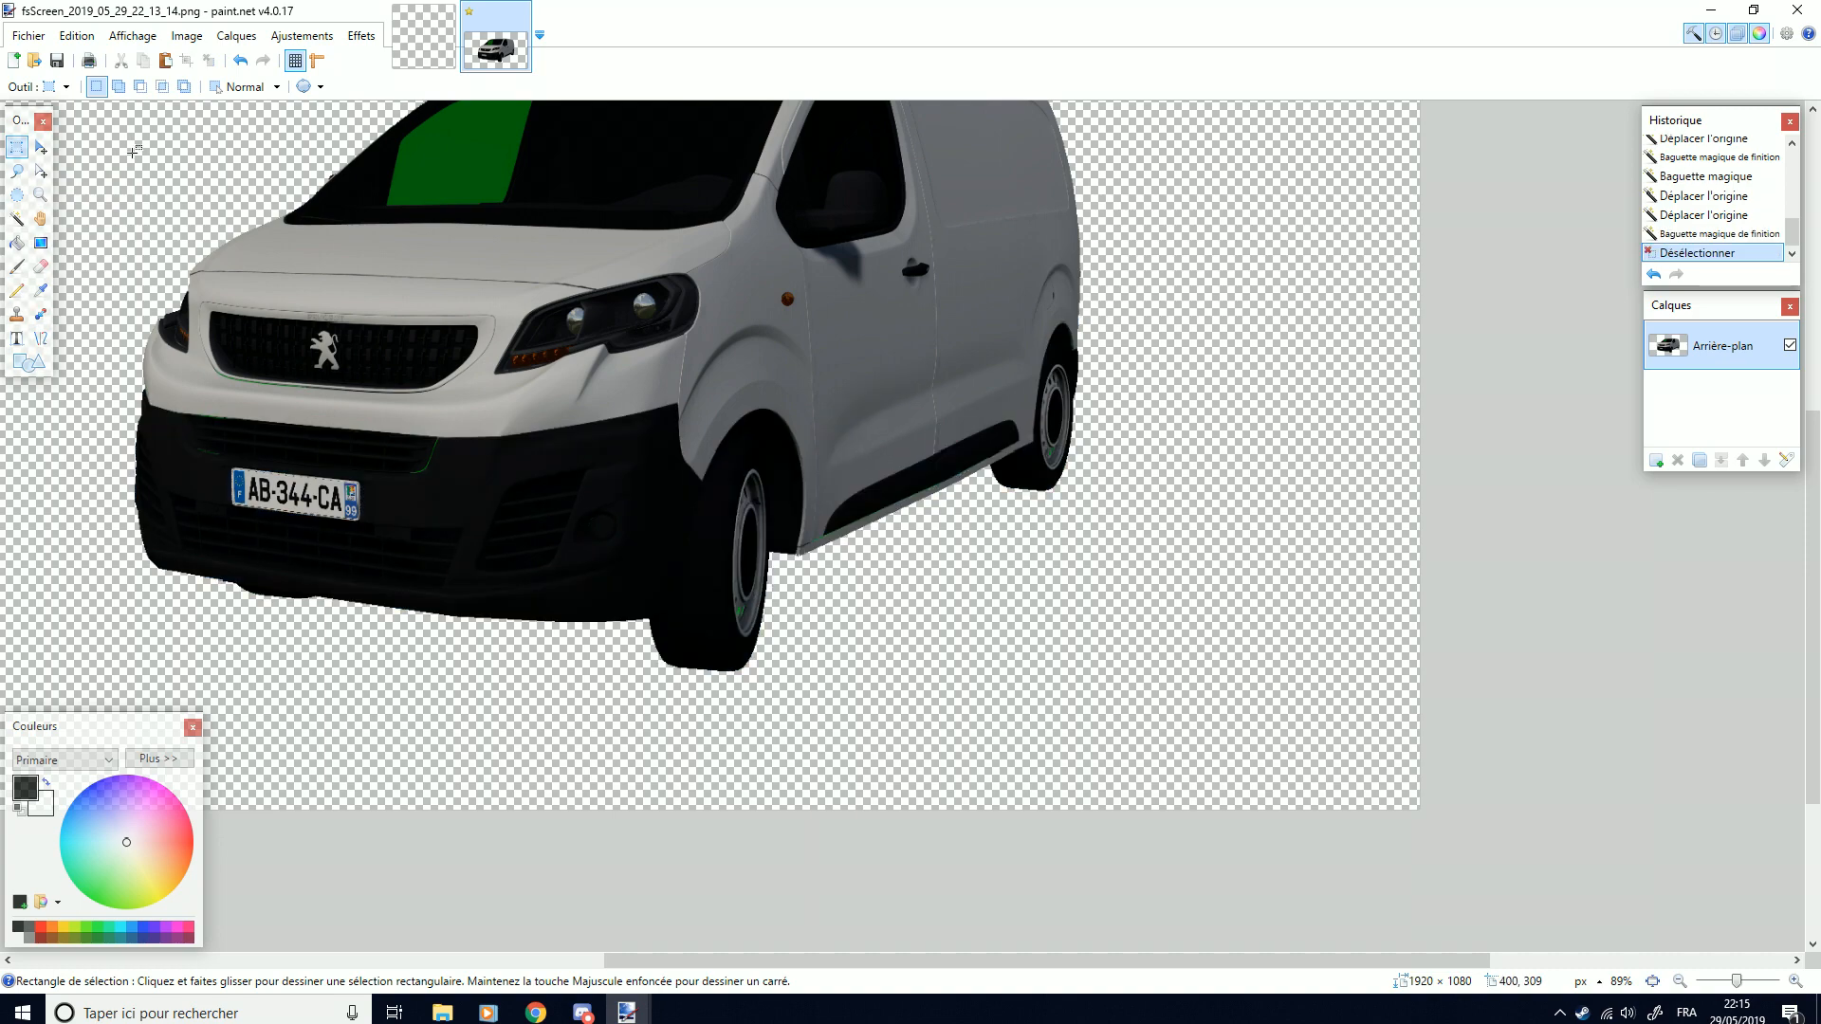
scroll(703, 299, "down", 2)
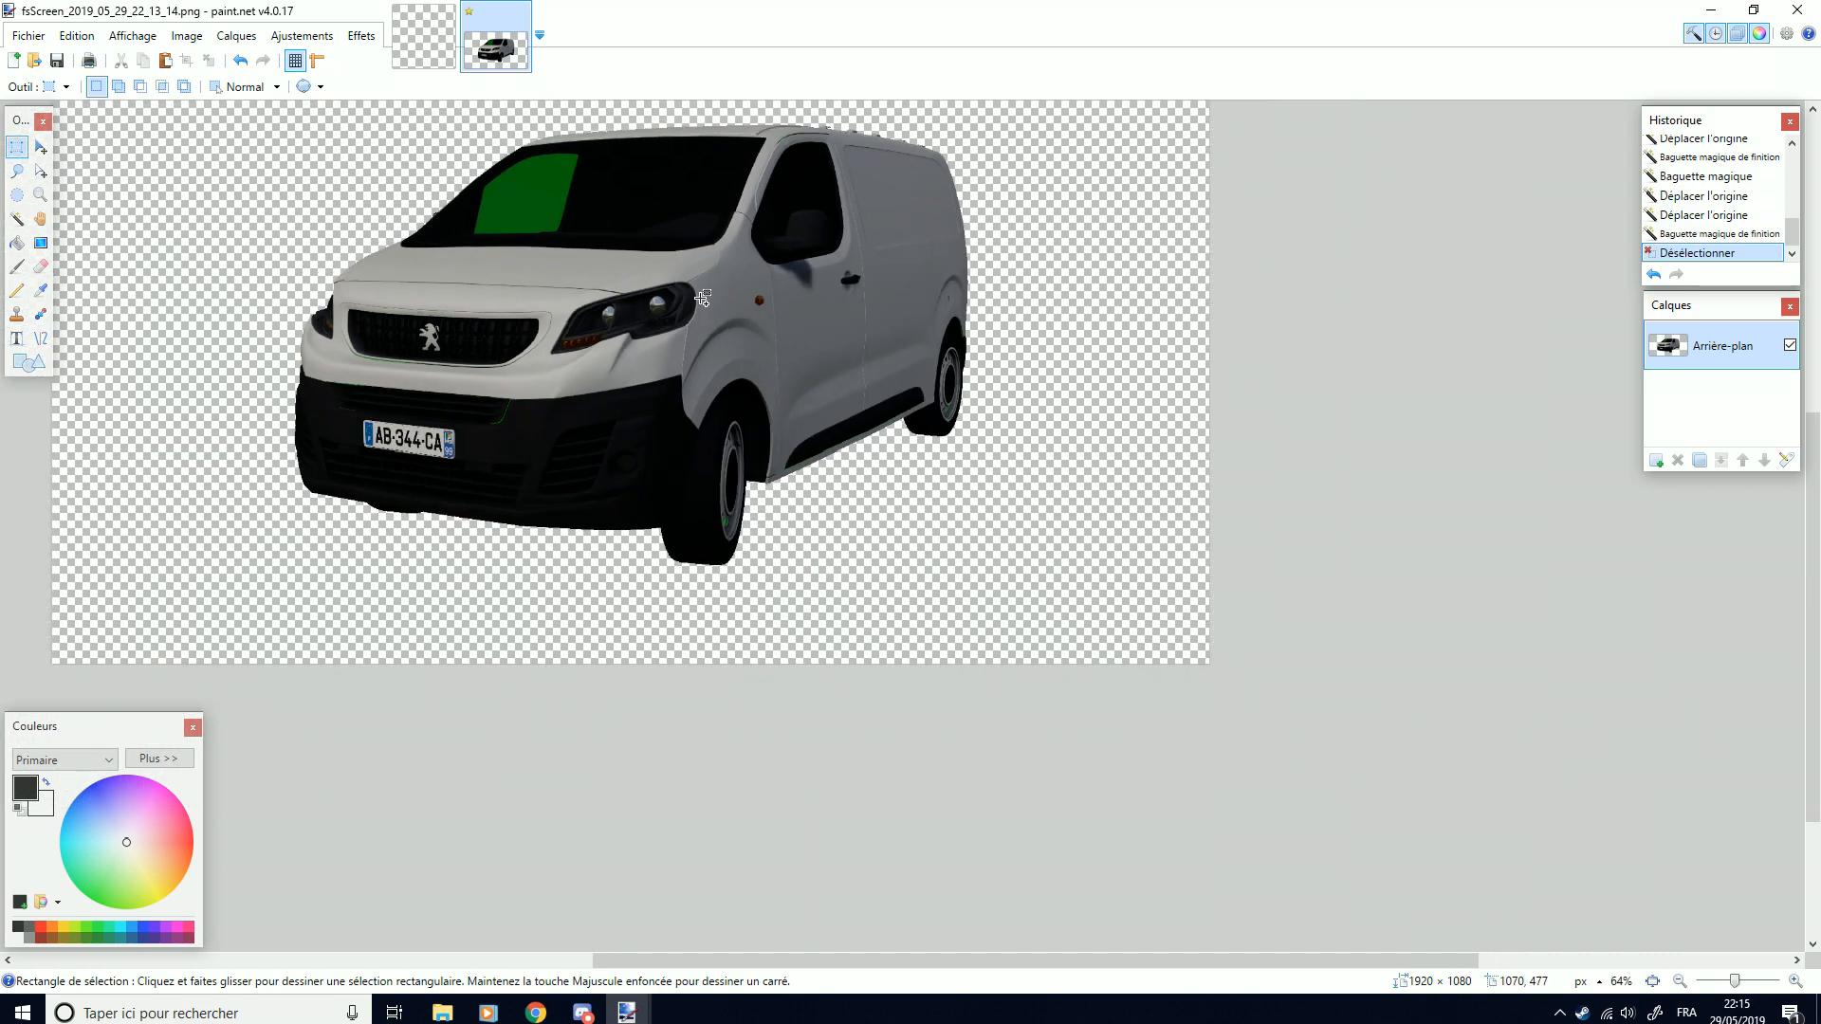
scroll(854, 284, "up", 3)
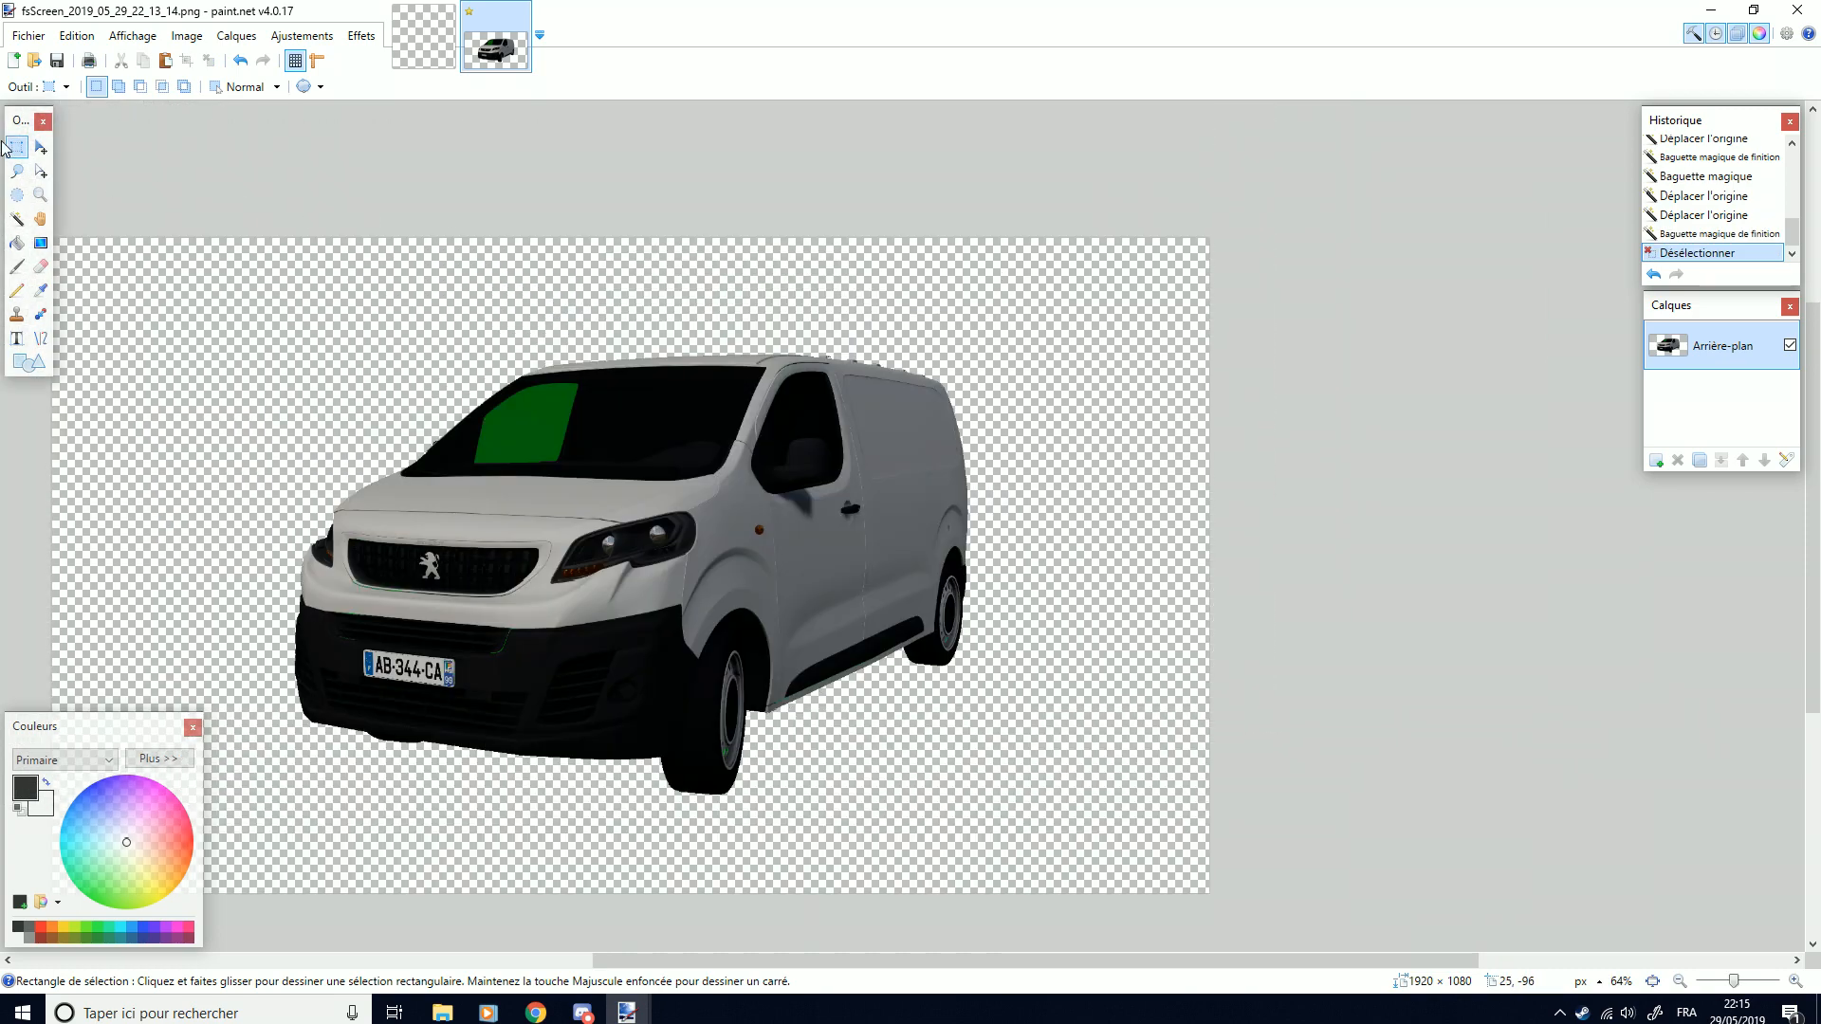
mouse_move(959, 355)
left_mouse_down()
mouse_move(670, 711)
mouse_move(389, 747)
mouse_move(289, 795)
mouse_move(806, 560)
mouse_move(966, 391)
mouse_move(972, 333)
mouse_move(969, 349)
left_mouse_up()
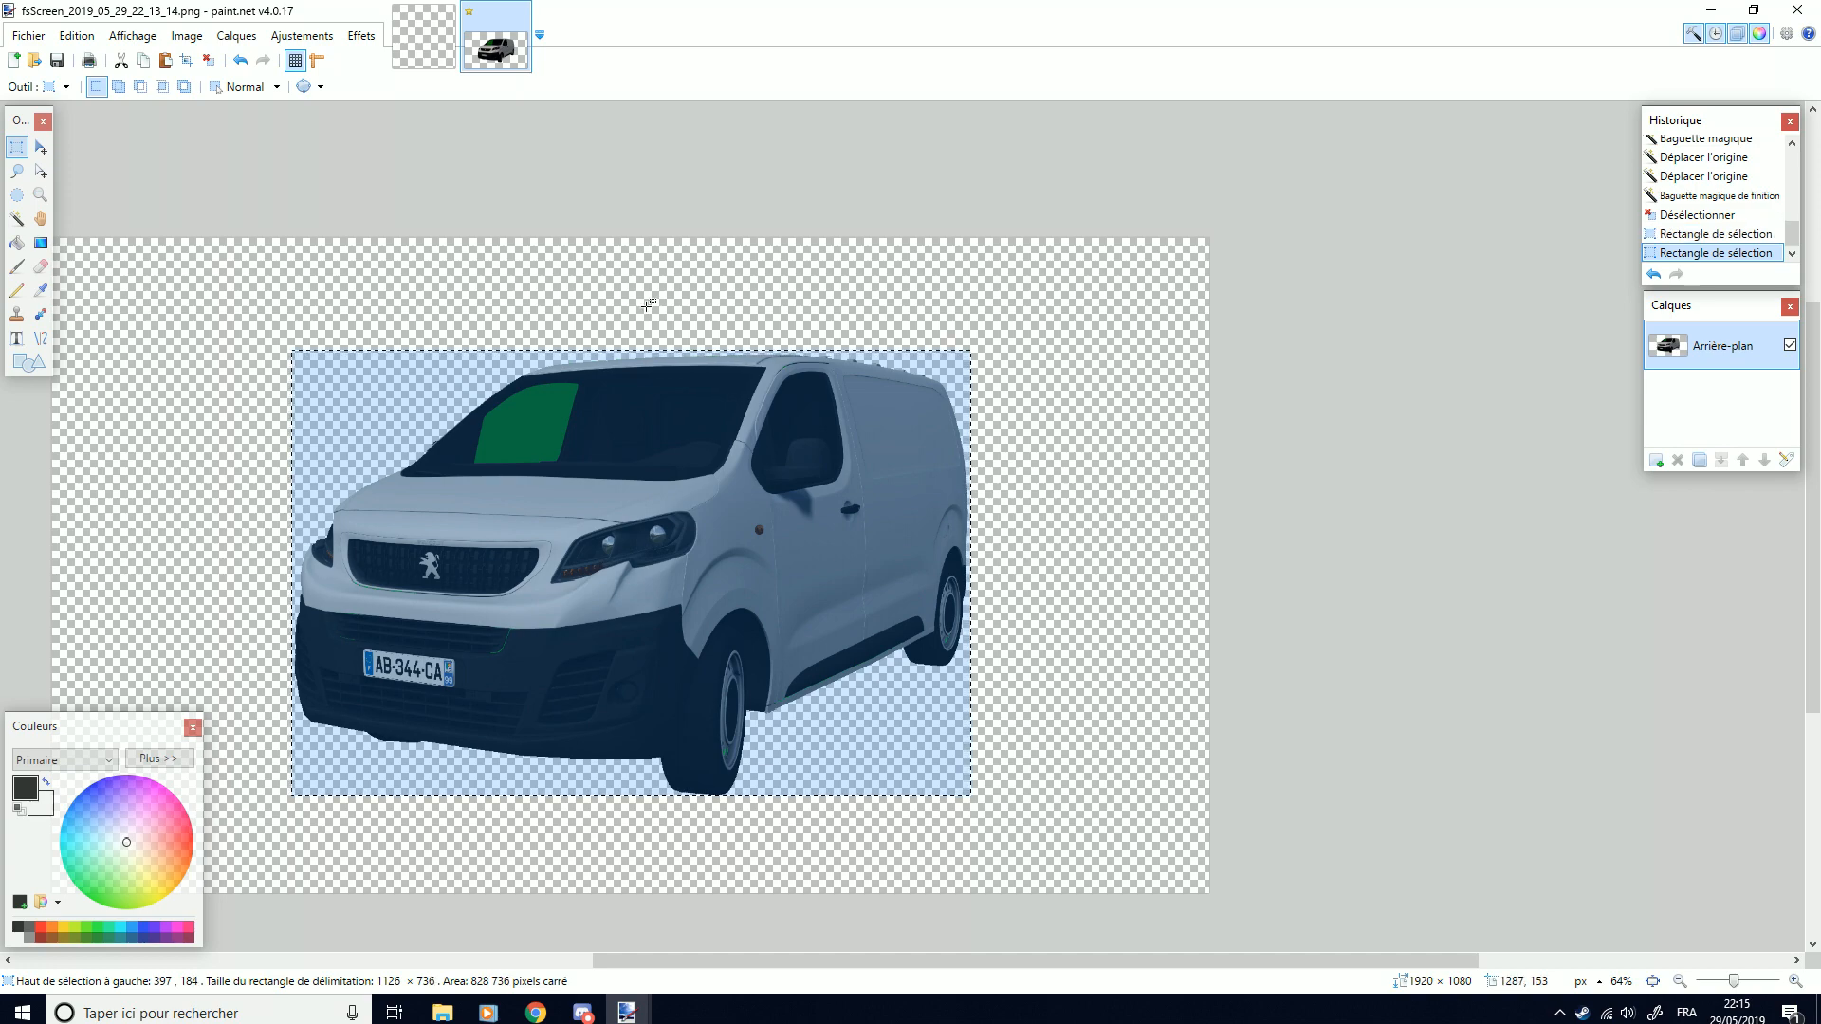
left_click(40, 147)
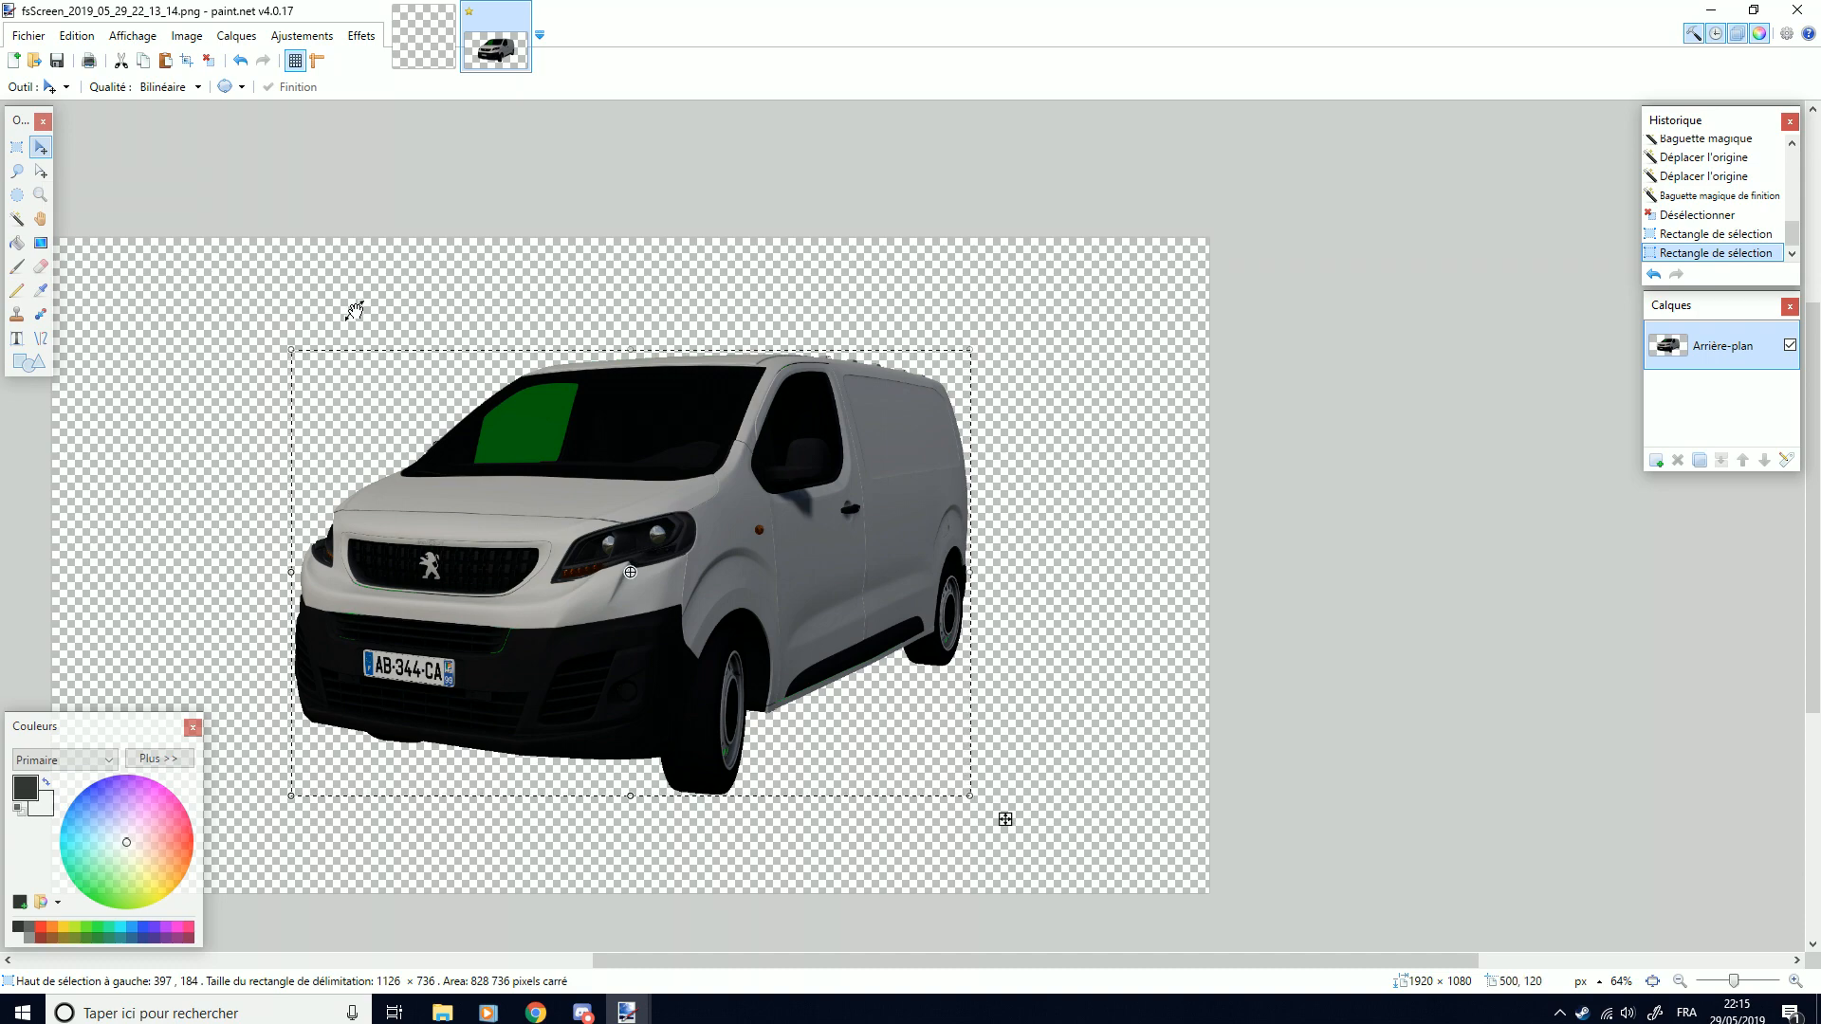
Paste the copied van into the Store.dds image without changing the canvas size
left_click(441, 55)
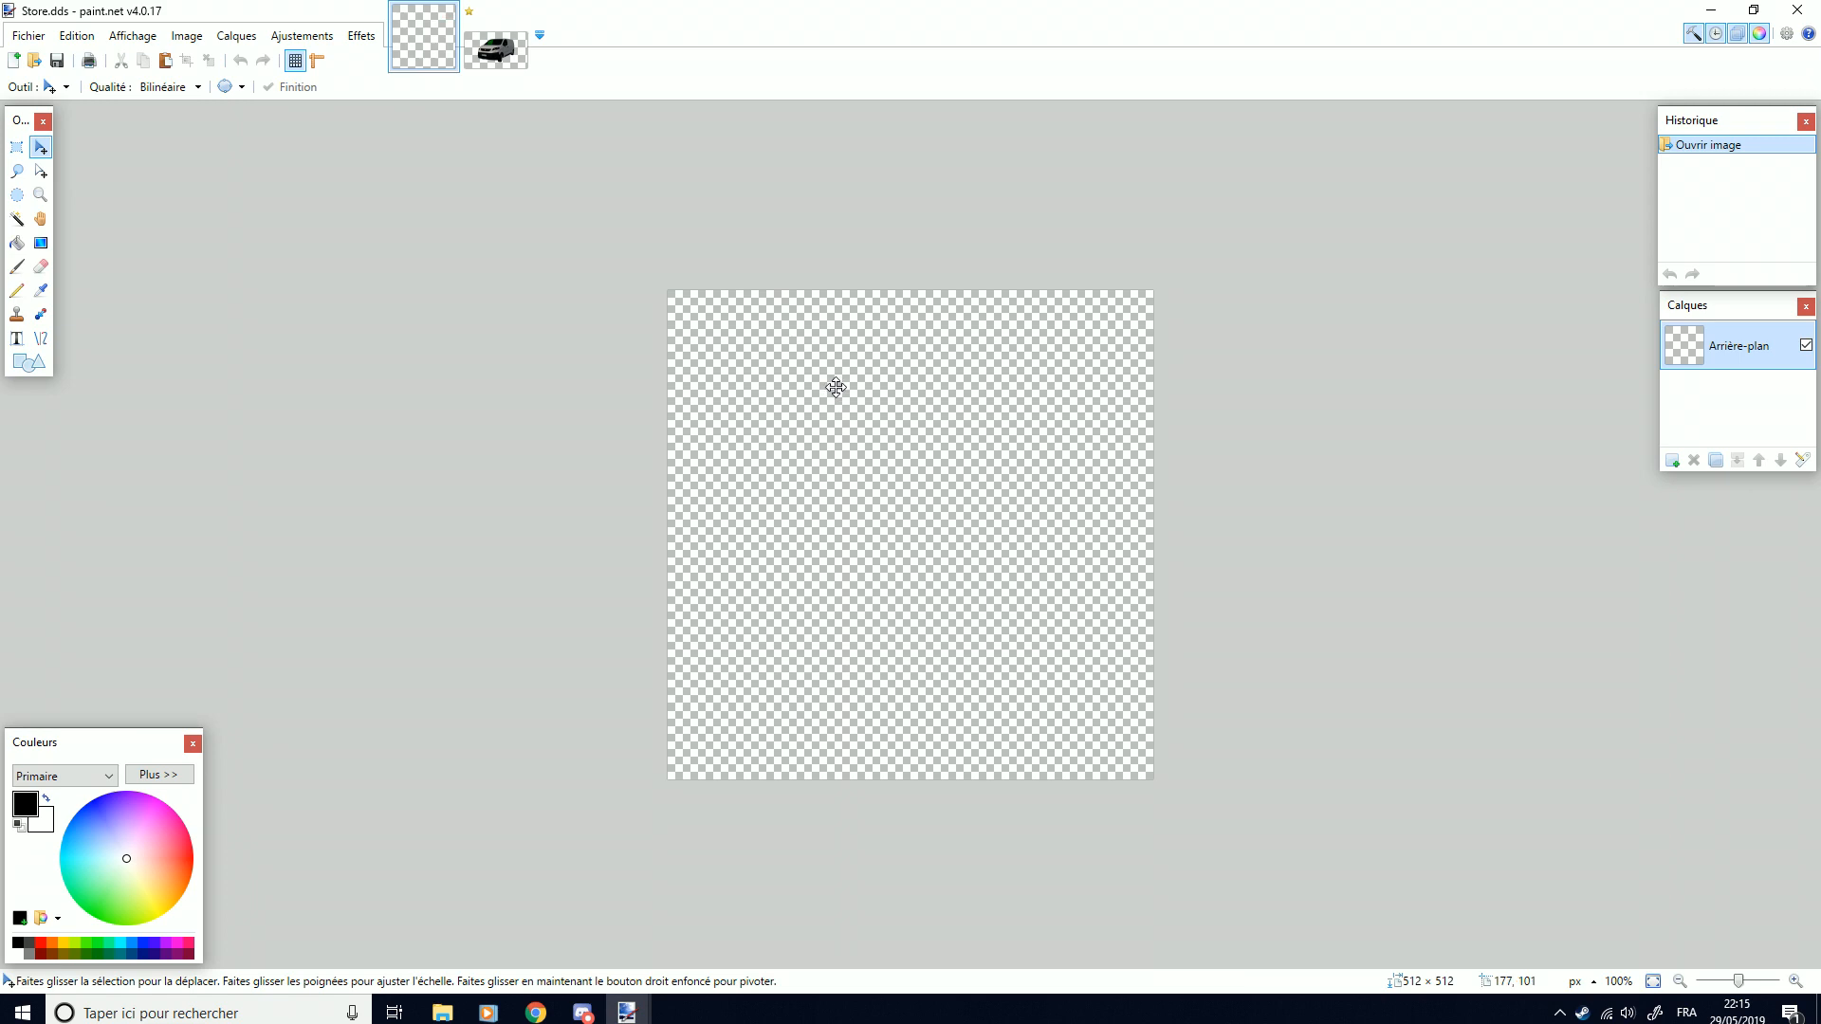
key("ctrl+v")
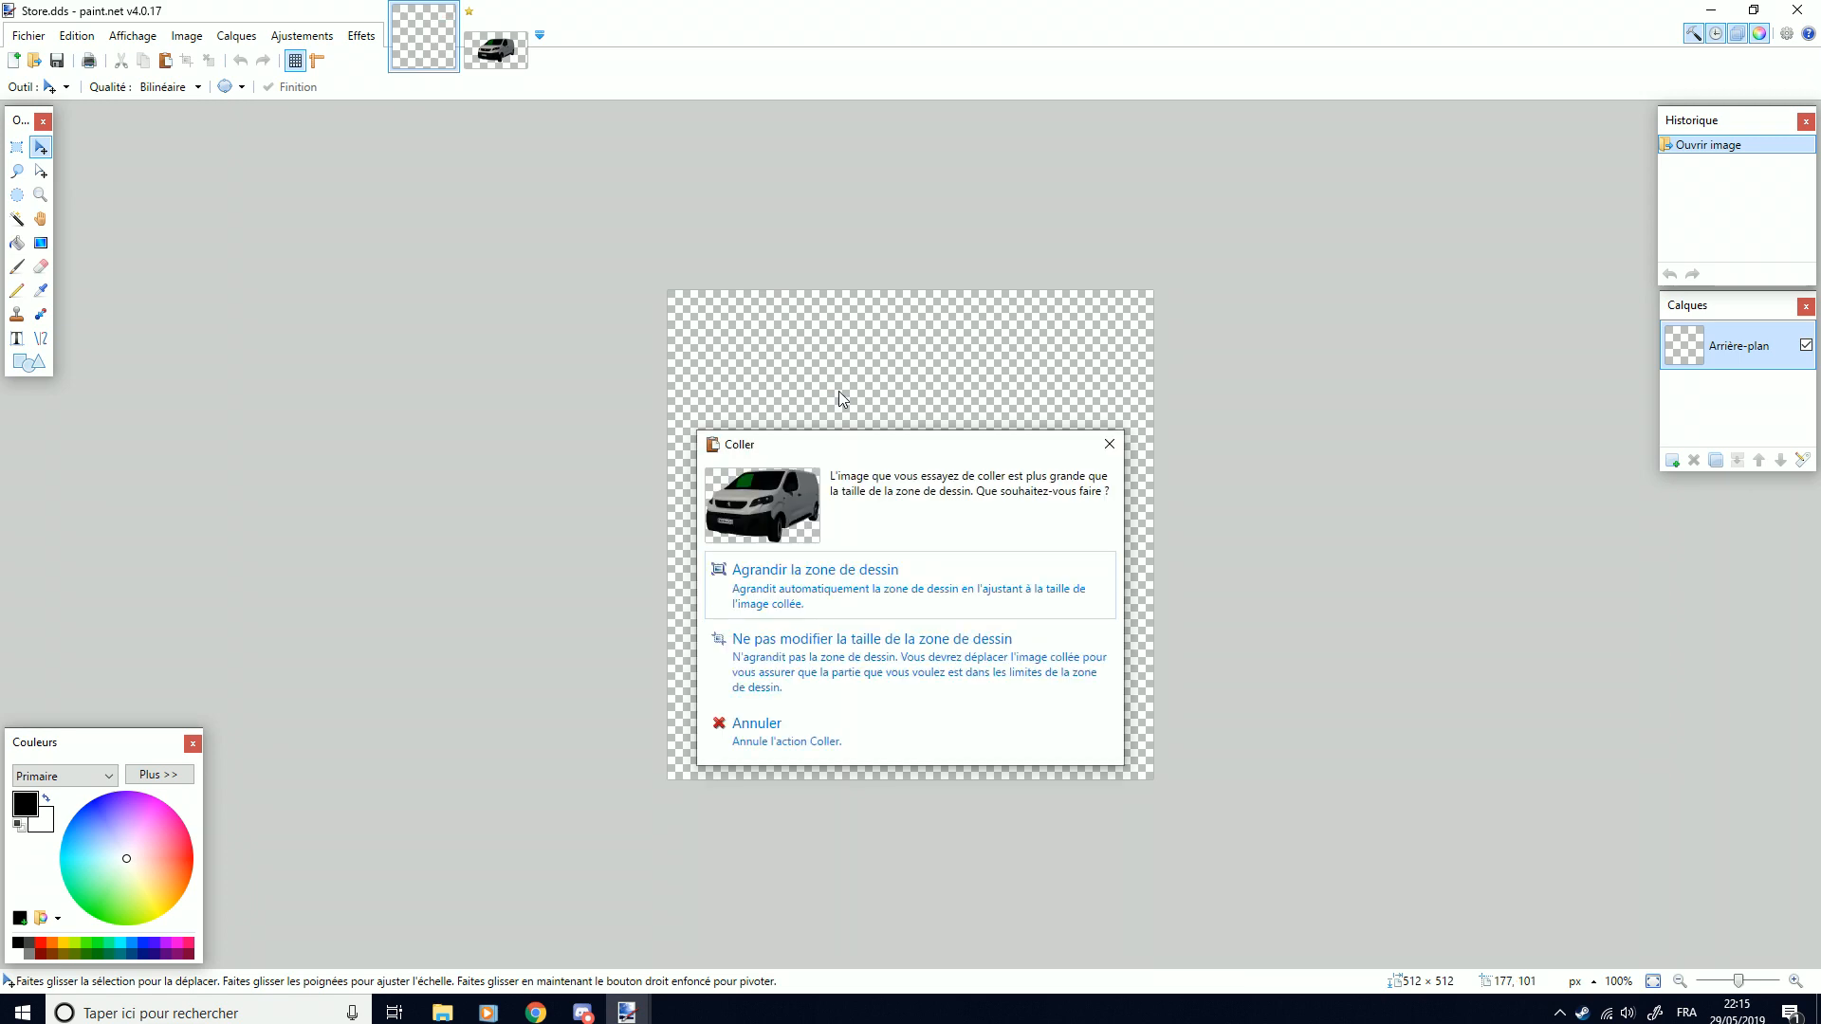
left_click(828, 657)
Scale the pasted van down to fit inside the 512 × 512 canvas, position it centrally and deselect it
left_click_drag(1083, 622, 692, 616)
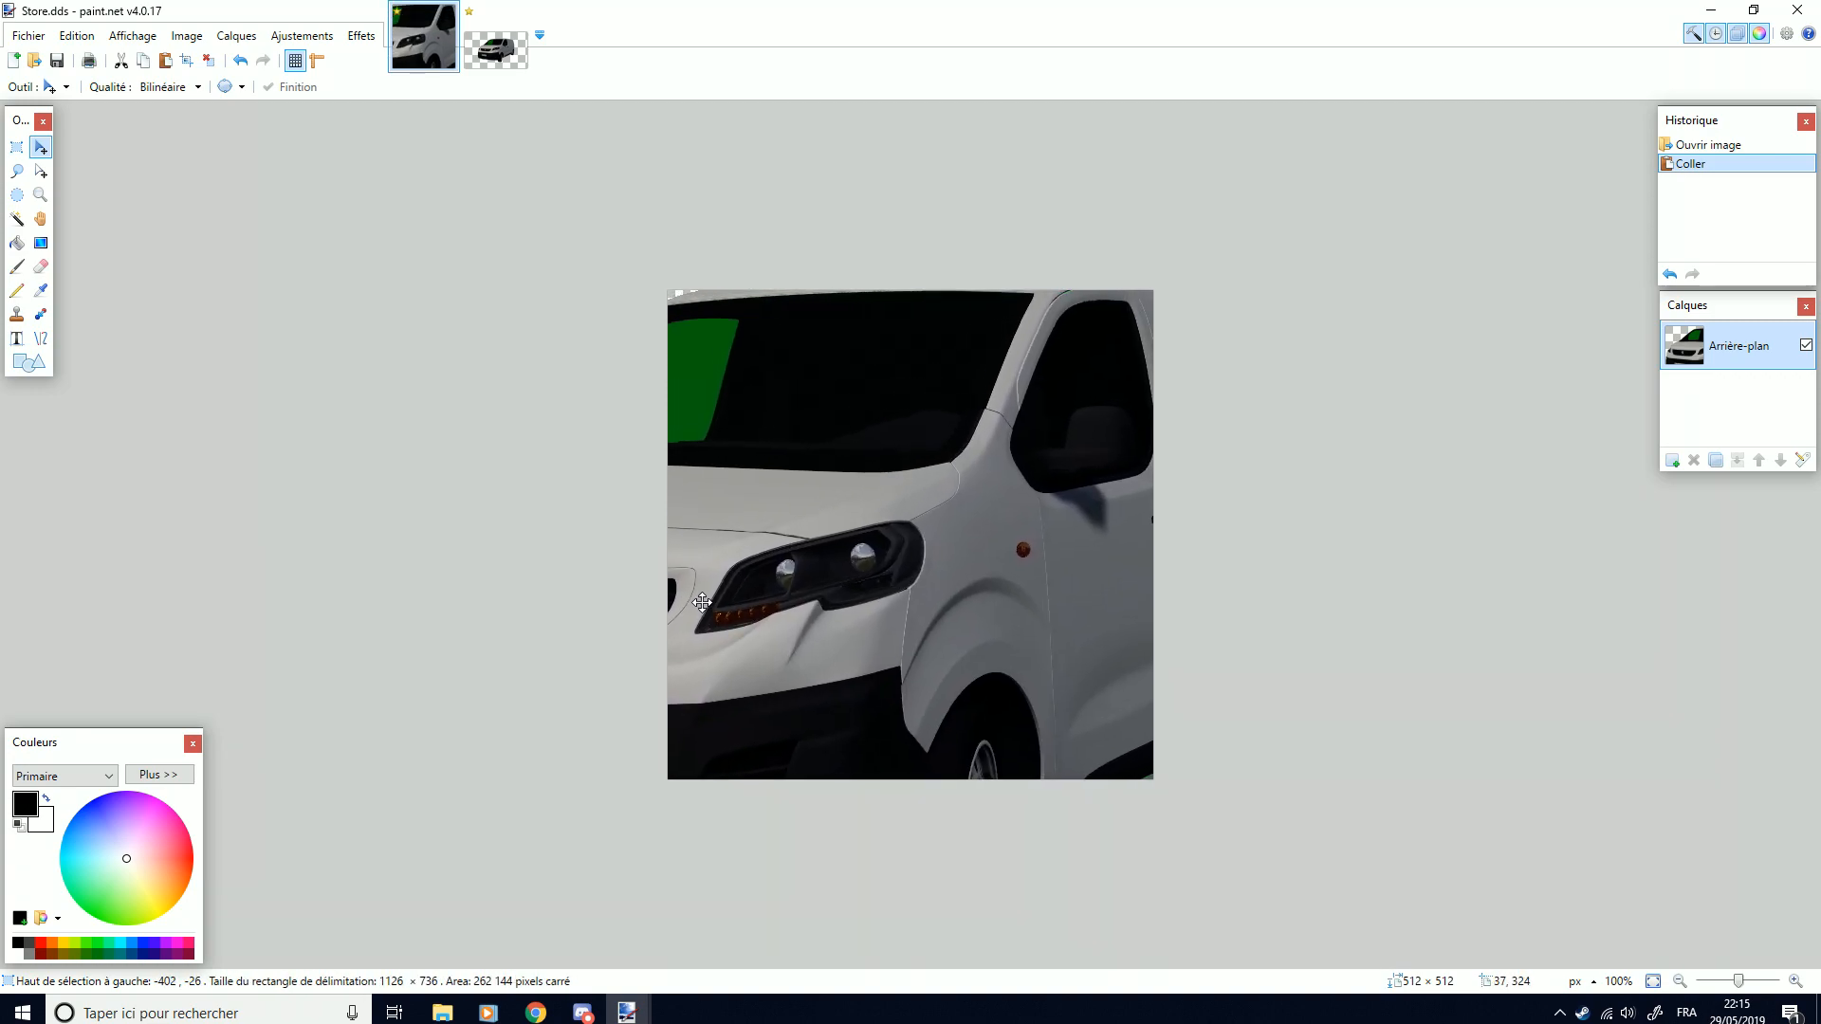
left_click_drag(898, 586, 1068, 532)
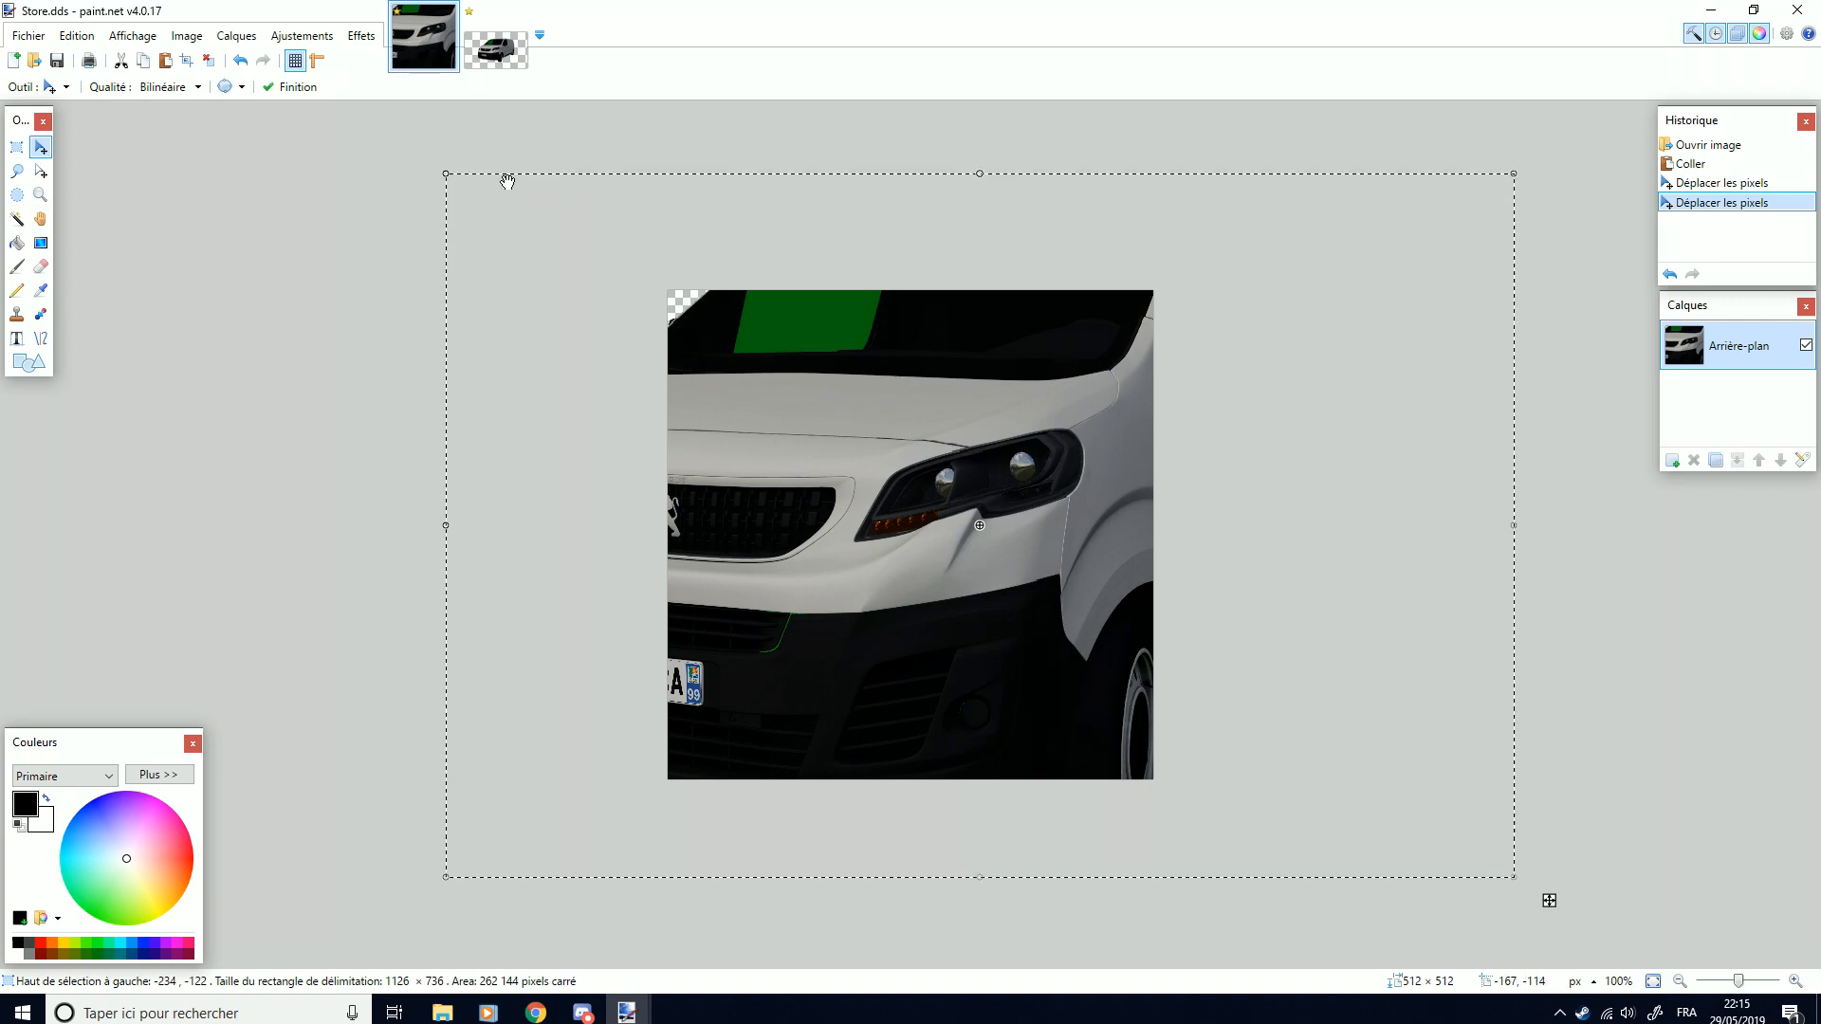
left_click_drag(441, 175, 553, 301)
key("ctrl+z")
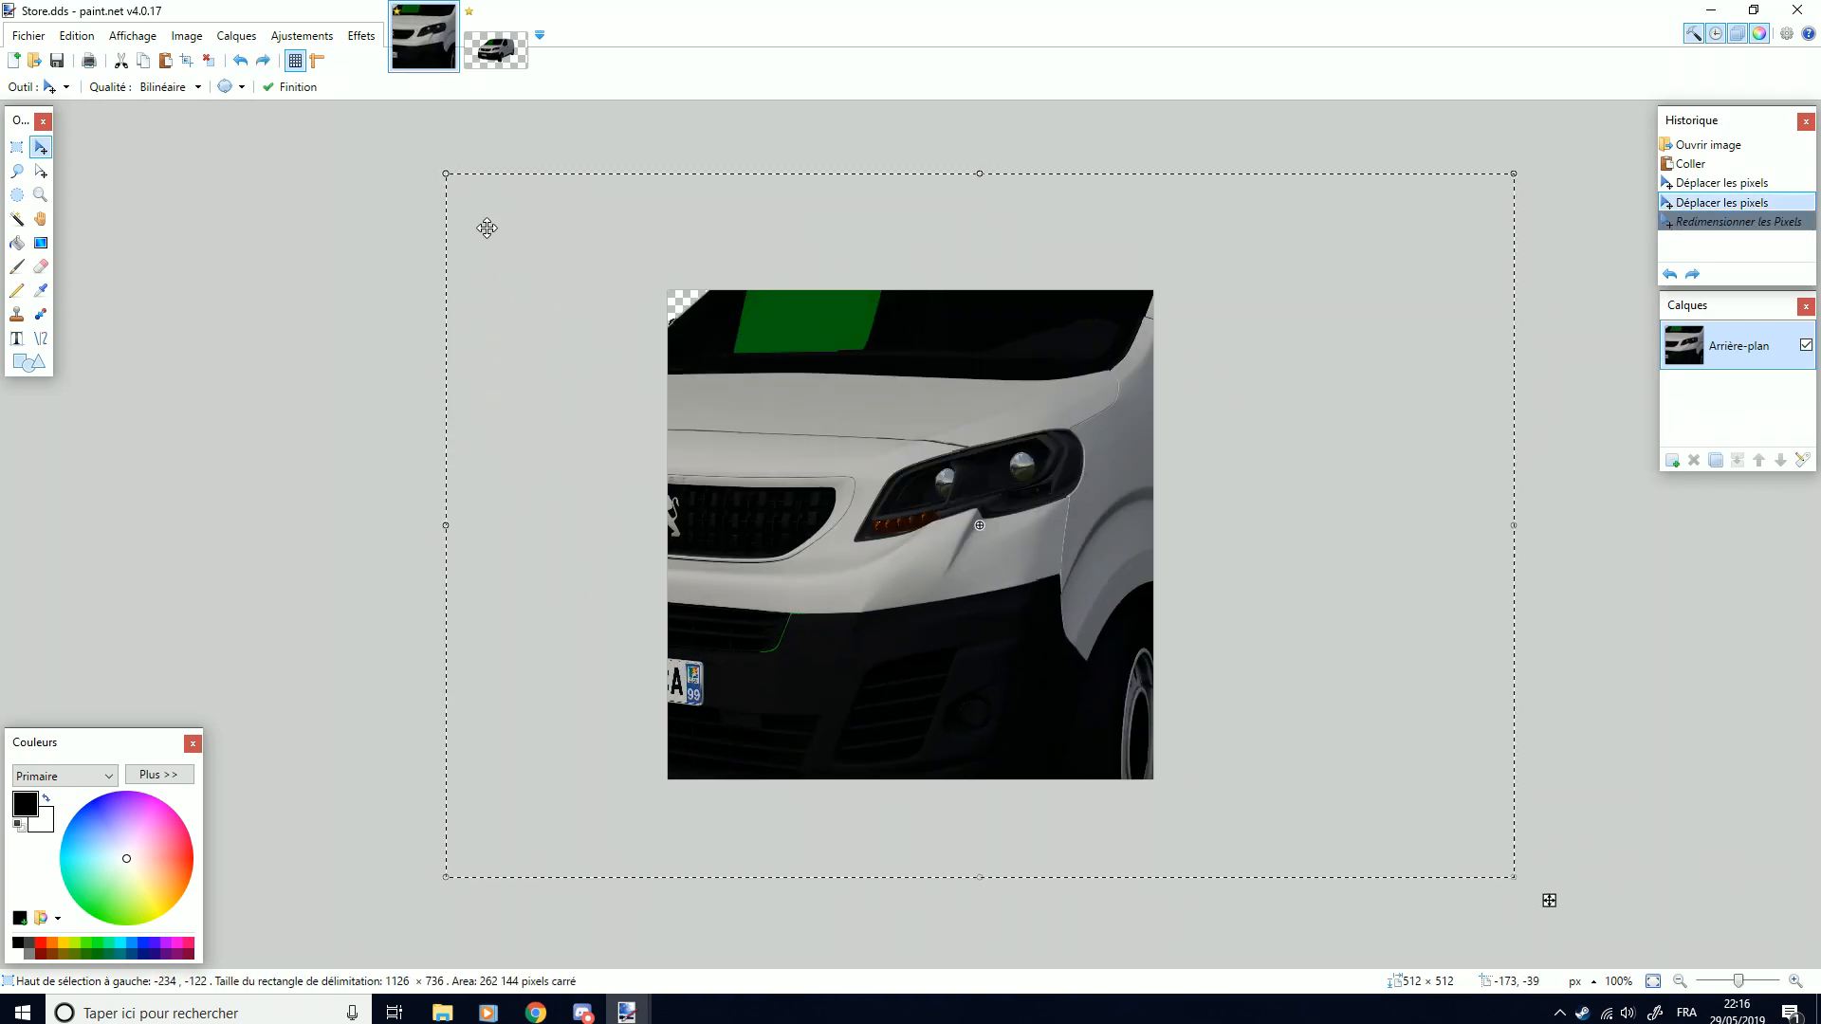
left_click_drag(446, 177, 1054, 597)
left_click_drag(1232, 707, 875, 544)
mouse_move(720, 427)
left_mouse_down()
mouse_move(612, 369)
mouse_move(726, 421)
mouse_move(672, 380)
mouse_move(726, 440)
left_mouse_up()
left_click_drag(672, 376, 677, 377)
left_click_drag(709, 458, 704, 455)
left_click(16, 146)
left_click(863, 206)
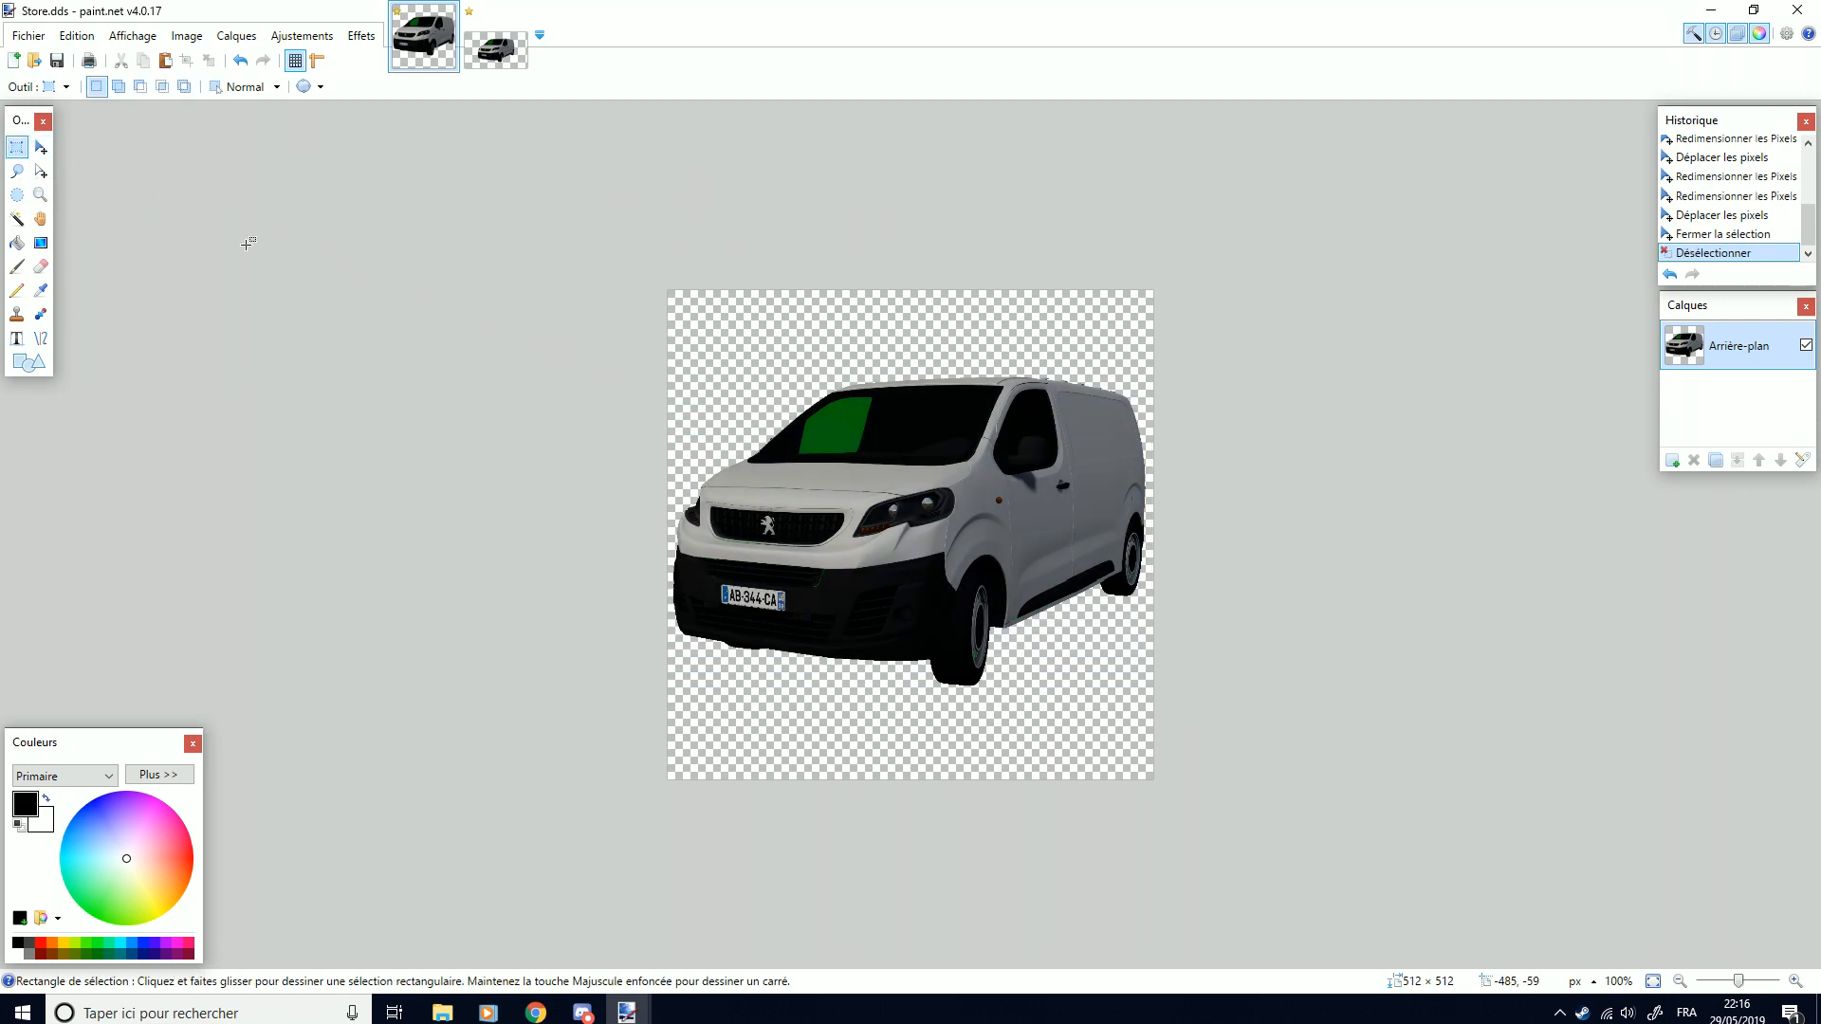
Trace the bottom edge of the dark green area in the windshield with the Pencil in bright green
left_click(16, 291)
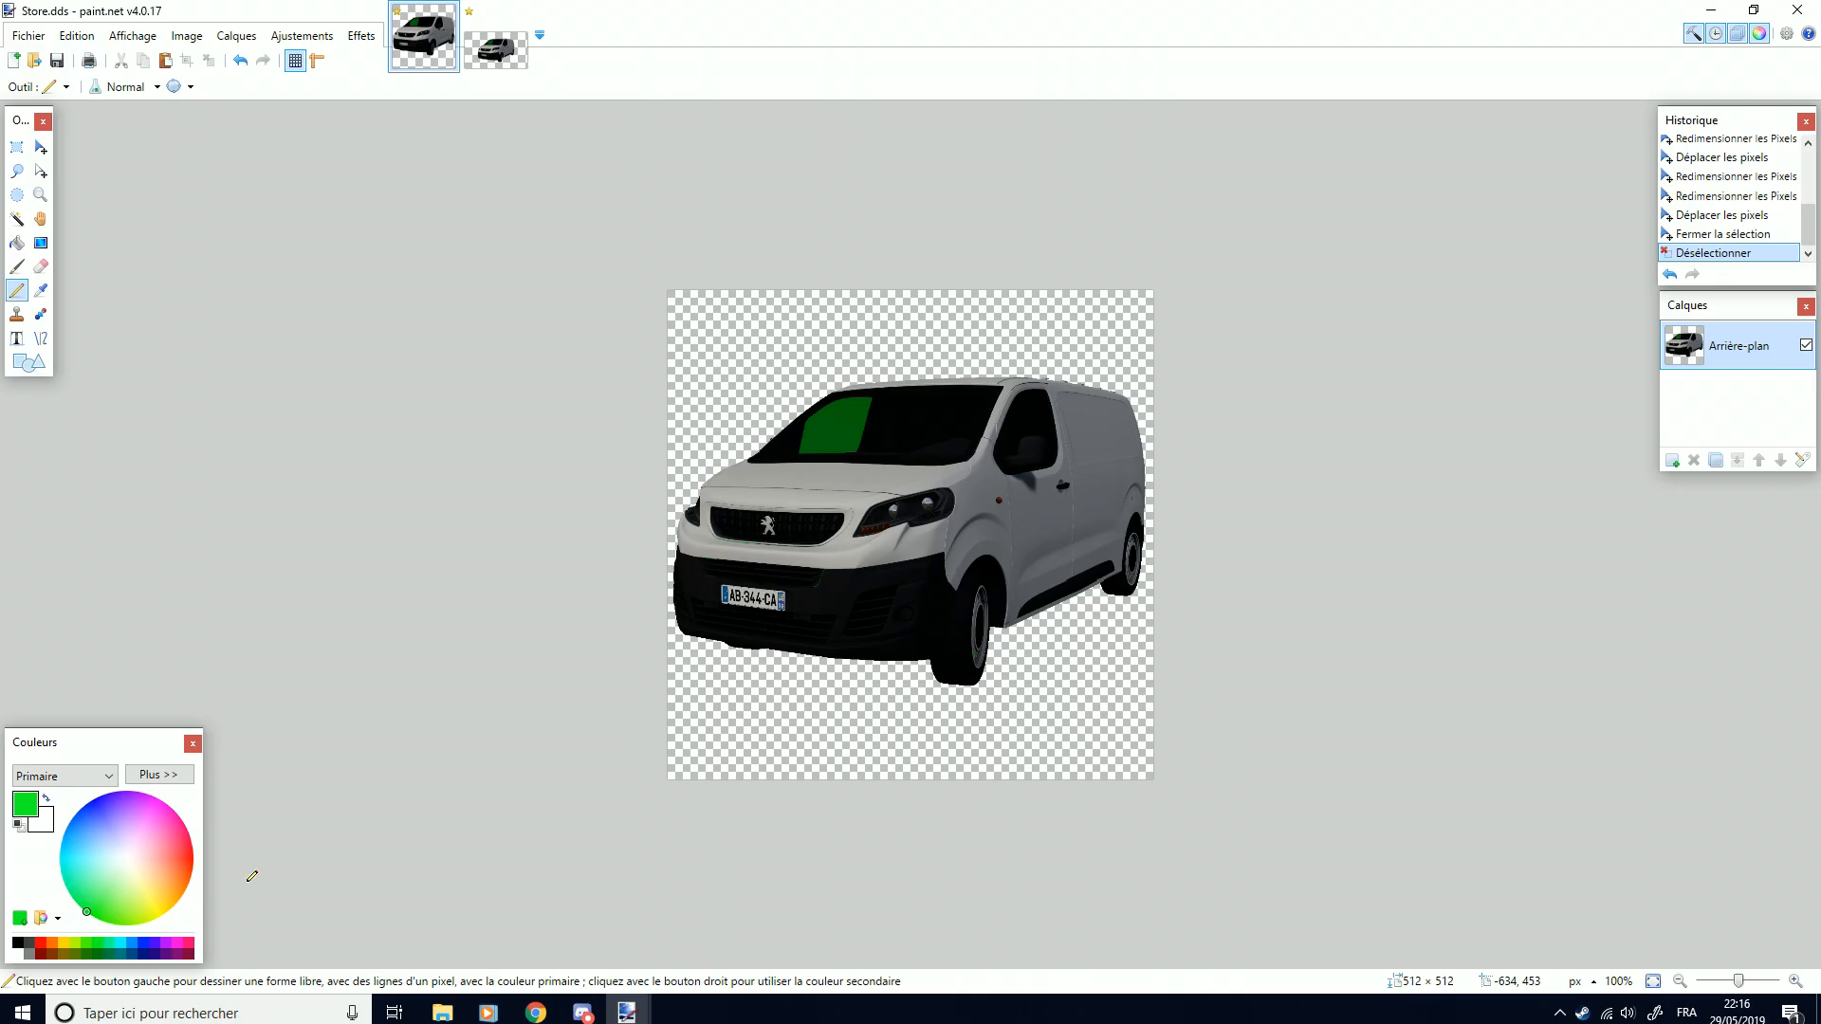
scroll(807, 507, "up", 3)
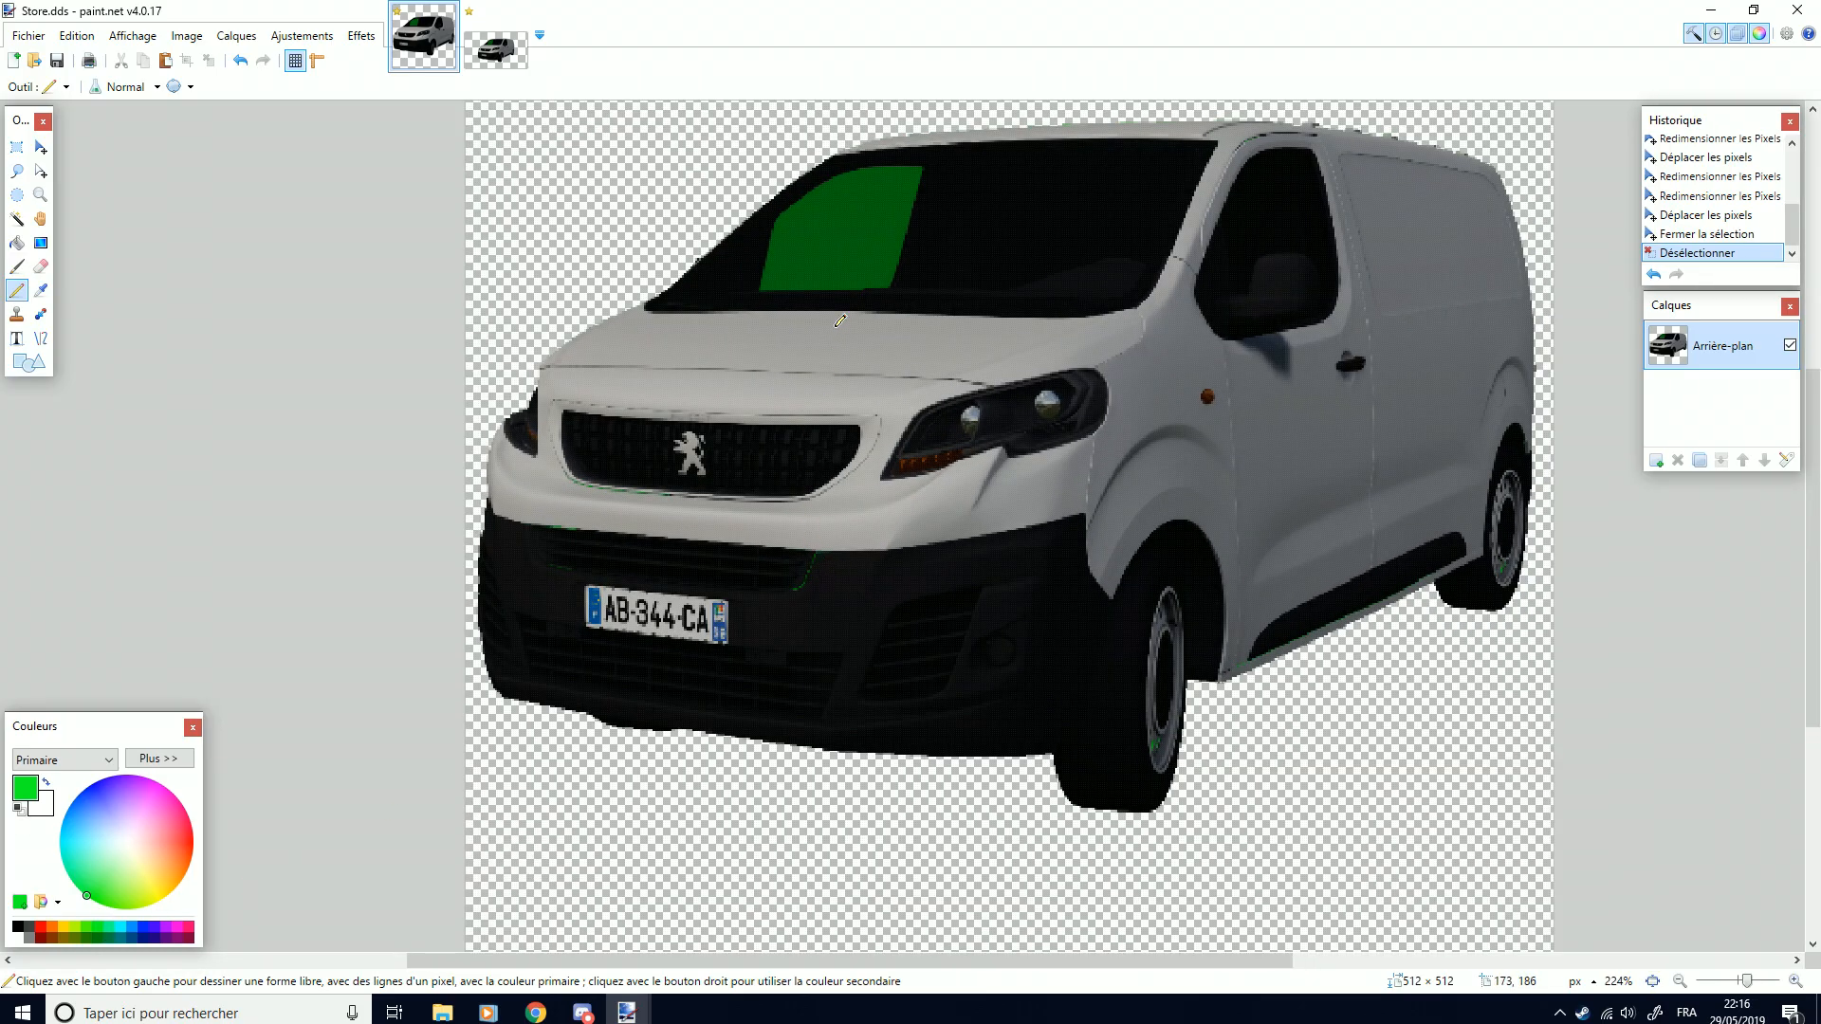
scroll(839, 321, "up", 5)
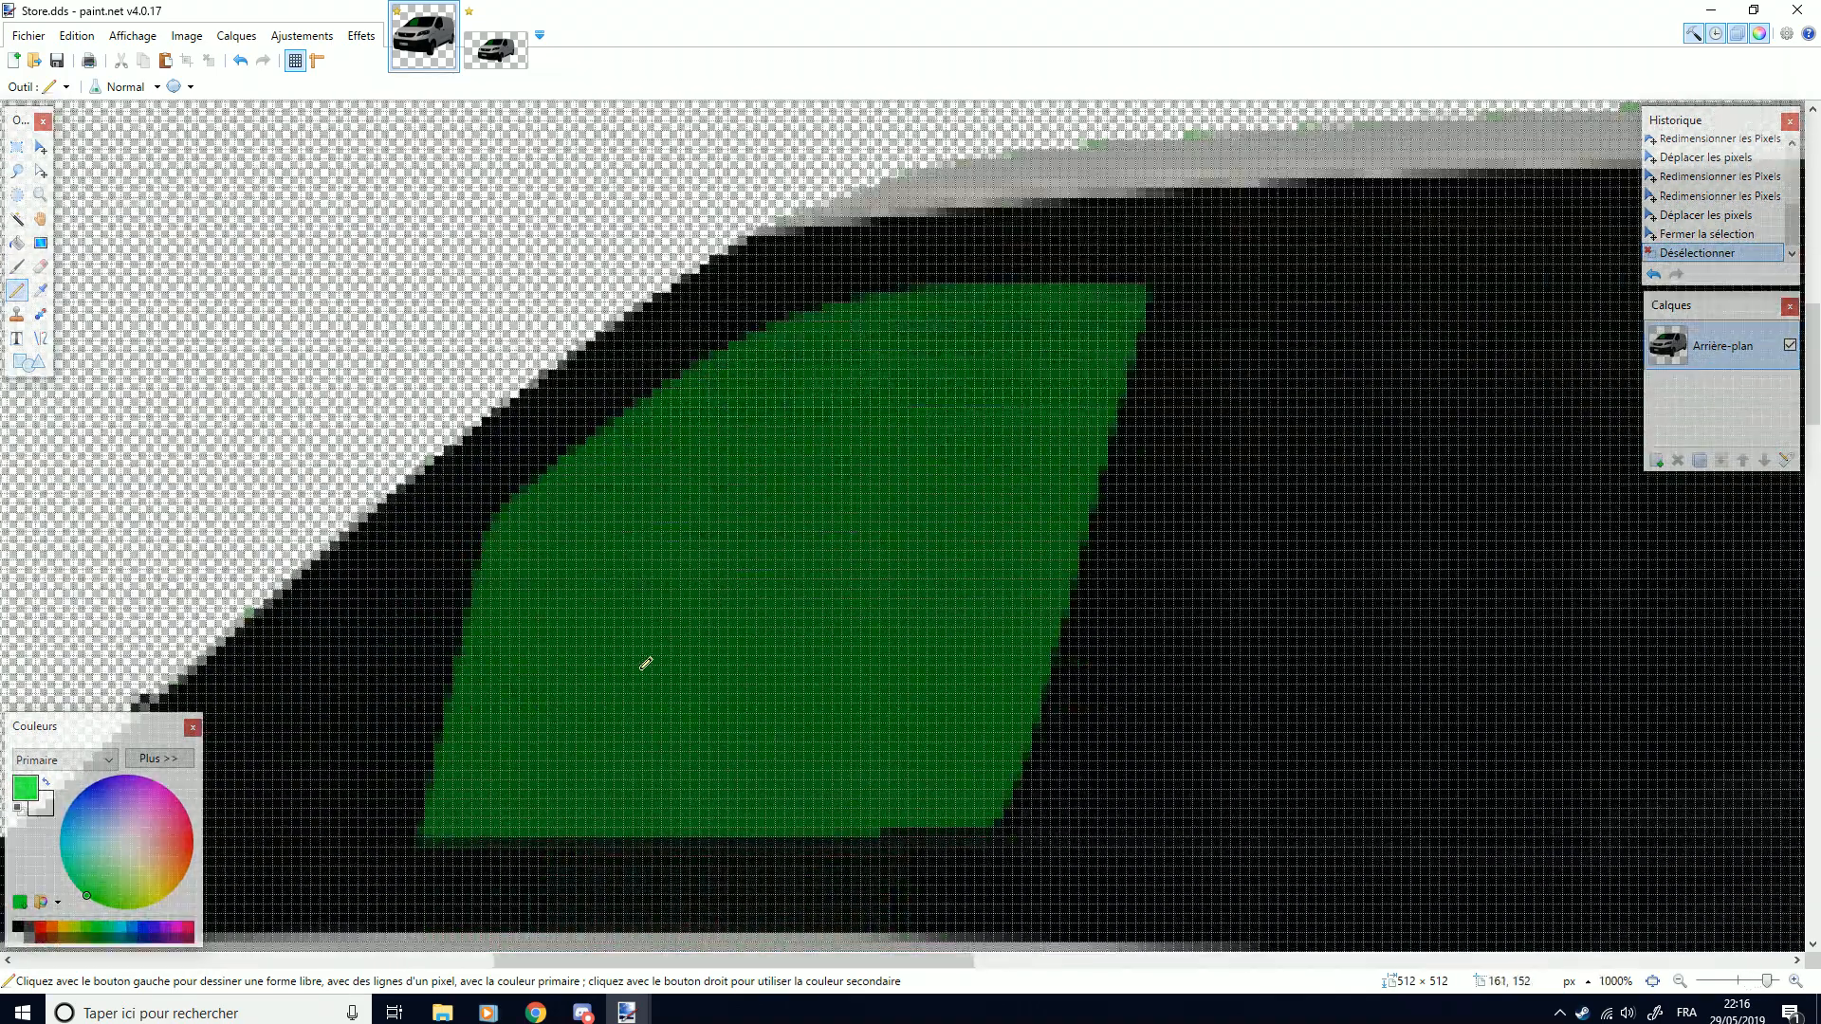
scroll(646, 664, "up", 5)
mouse_move(340, 588)
left_mouse_down()
mouse_move(351, 669)
mouse_move(489, 661)
mouse_move(349, 588)
mouse_move(471, 671)
mouse_move(519, 666)
mouse_move(524, 639)
mouse_move(1322, 631)
left_mouse_up()
left_click(335, 579)
scroll(1063, 631, "down", 3)
left_click_drag(676, 962, 795, 964)
scroll(700, 612, "up", 2)
mouse_move(737, 630)
left_mouse_down()
mouse_move(1082, 605)
mouse_move(1019, 597)
left_mouse_up()
Continue the bright green Pencil outline up the right edge of the windshield's green area
left_click_drag(1100, 548, 1147, 462)
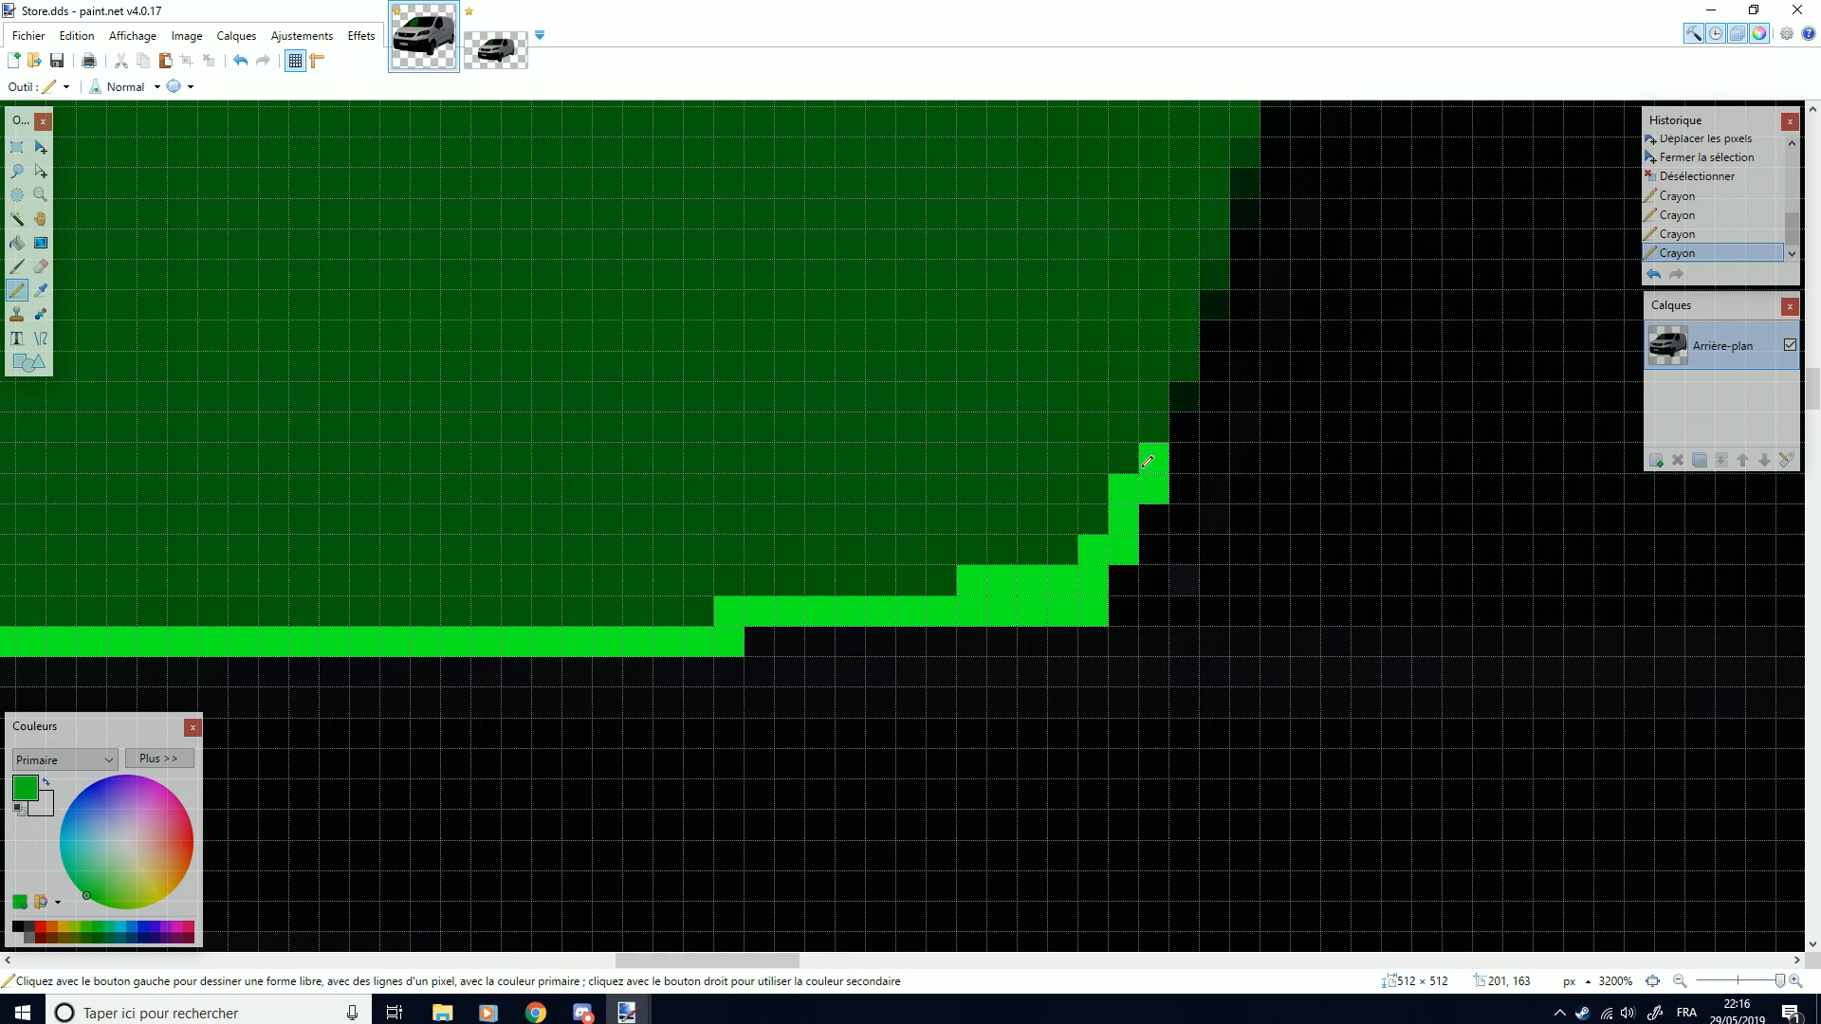
left_click_drag(1169, 389, 1185, 289)
scroll(1168, 405, "up", 3)
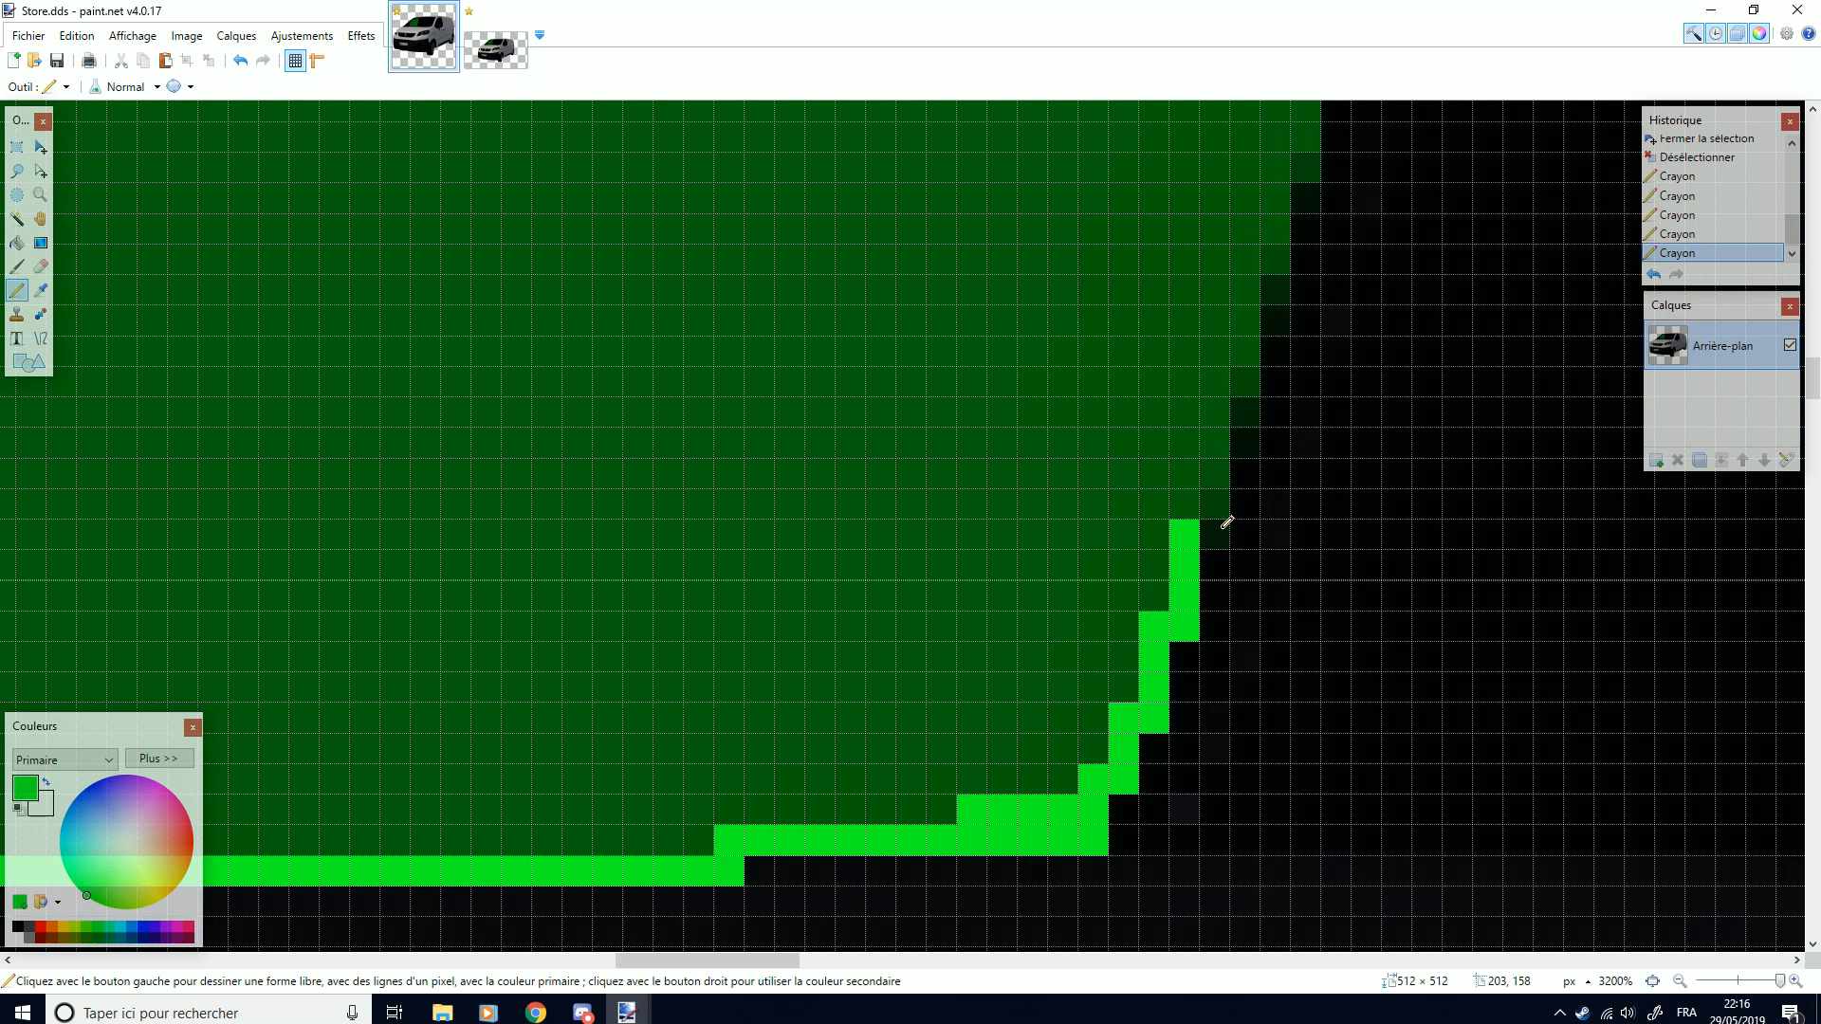
left_click_drag(1213, 534, 1214, 381)
left_click_drag(1241, 443, 1245, 289)
left_click_drag(1274, 321, 1276, 228)
scroll(1294, 396, "up", 3)
left_click_drag(1304, 544, 1307, 358)
left_click(1278, 542)
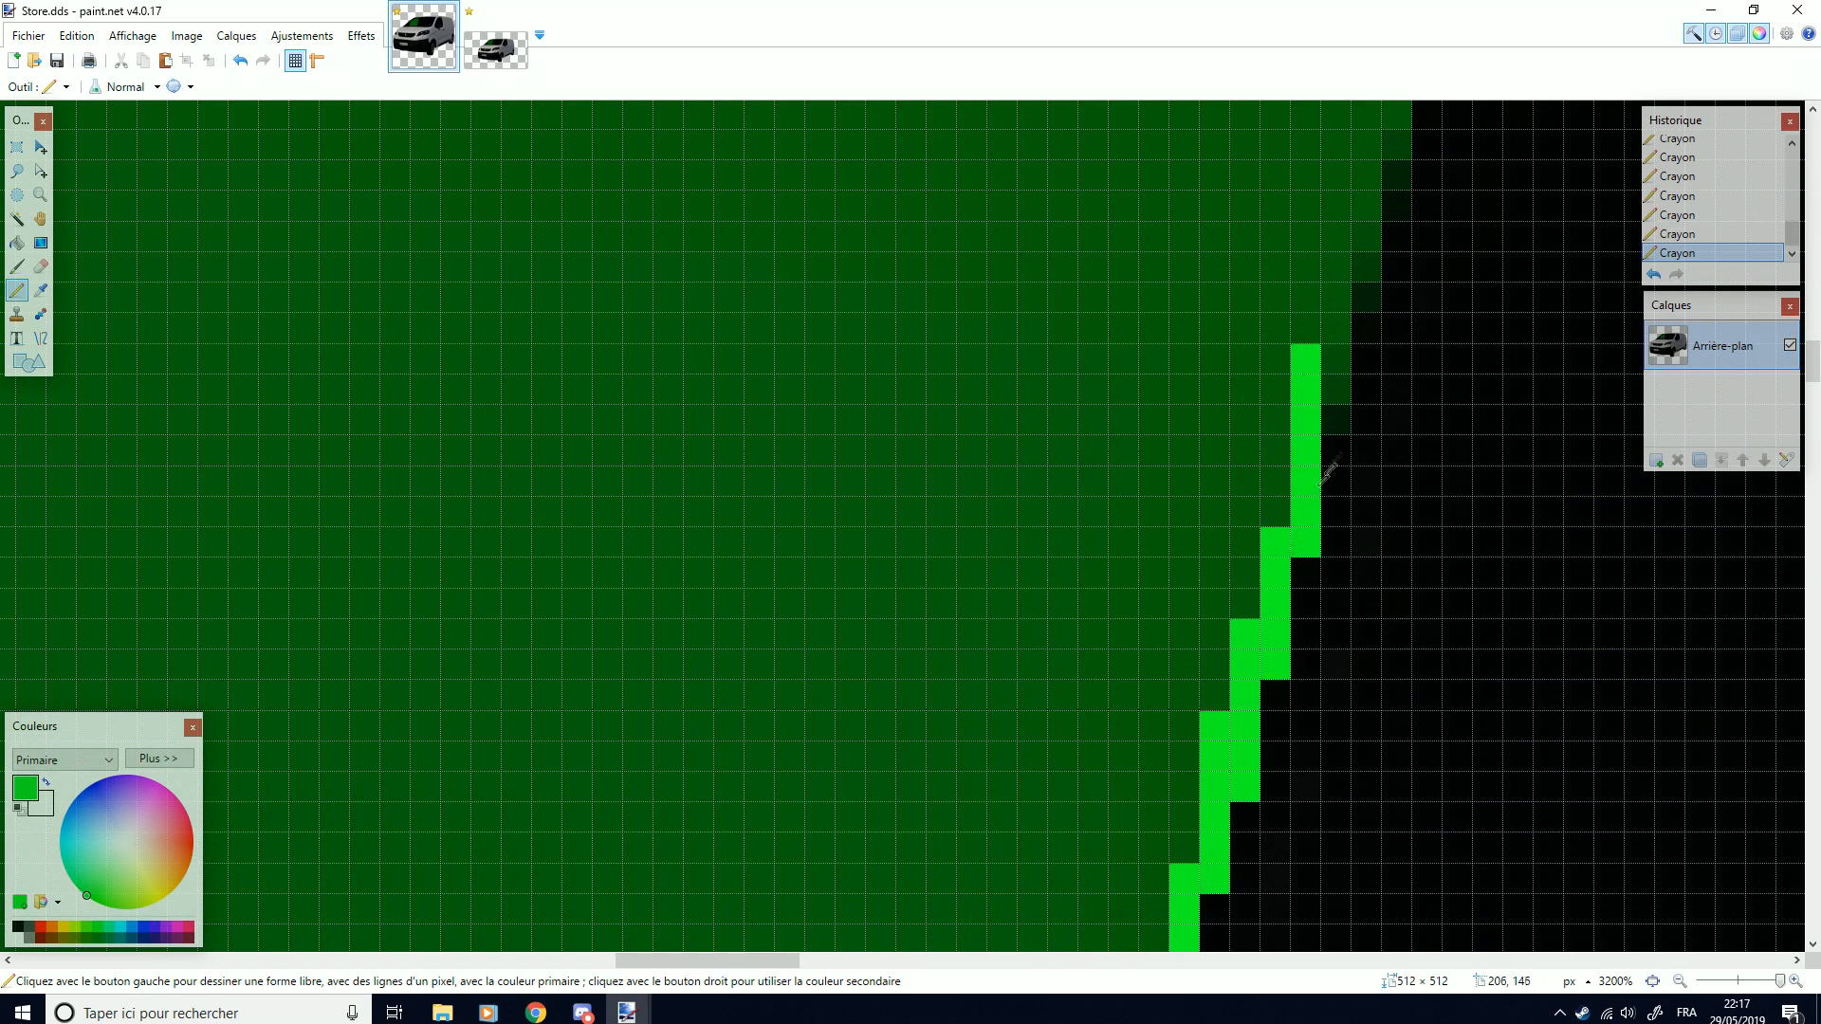
left_click_drag(1330, 422, 1338, 205)
scroll(1345, 467, "up", 3)
mouse_move(1362, 645)
left_mouse_down()
mouse_move(1390, 552)
mouse_move(1366, 397)
left_mouse_up()
left_click_drag(1389, 555, 1397, 366)
left_click(1369, 459)
left_click_drag(1417, 435, 1430, 244)
left_click_drag(1453, 282, 1458, 183)
scroll(1469, 531, "up", 4)
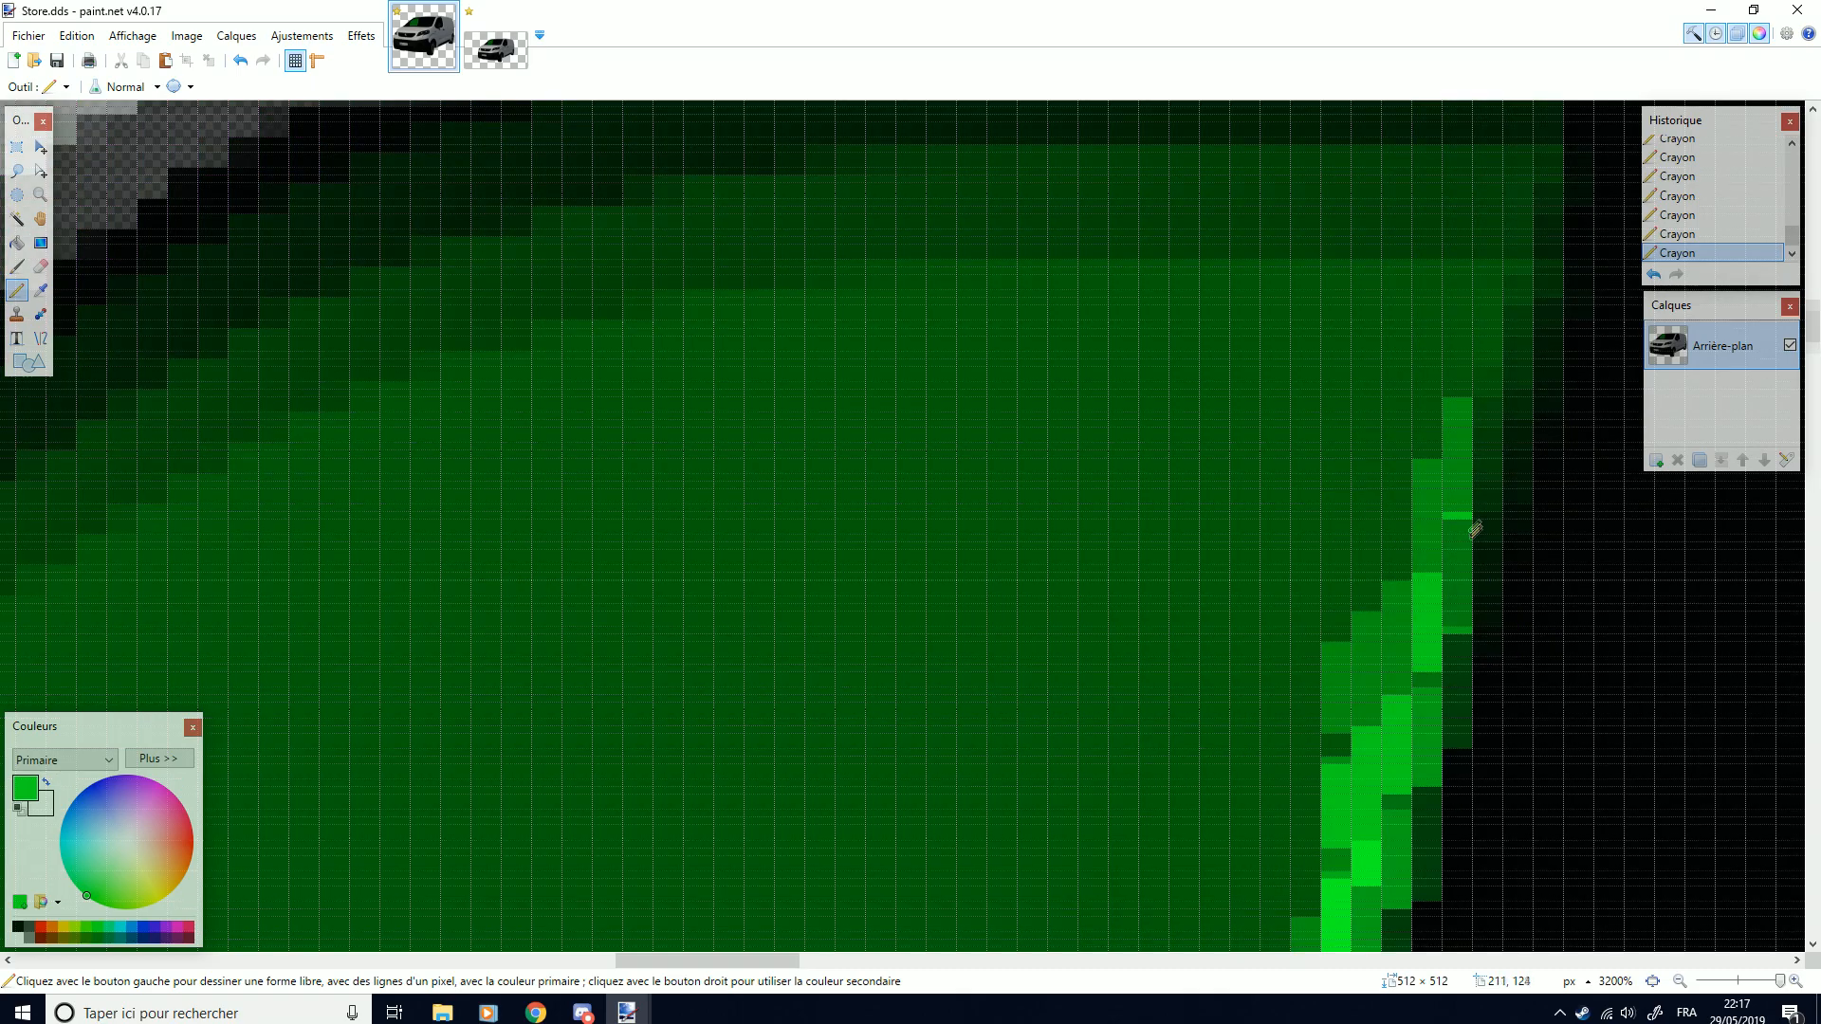
scroll(1470, 538, "up", 2)
left_click_drag(1487, 758, 1489, 569)
left_click_drag(1516, 669, 1519, 507)
Close the bright green Pencil outline along the top, left and curved upper-left edges of the windshield's green area
mouse_move(1547, 548)
left_mouse_down()
mouse_move(1586, 379)
mouse_move(1187, 399)
mouse_move(812, 388)
mouse_move(1177, 399)
mouse_move(776, 399)
mouse_move(631, 417)
mouse_move(425, 483)
left_mouse_up()
left_click(1125, 392)
scroll(453, 517, "down", 5)
scroll(243, 825, "up", 4)
mouse_move(234, 839)
left_mouse_down()
mouse_move(259, 783)
mouse_move(275, 844)
mouse_move(317, 579)
mouse_move(368, 366)
left_mouse_up()
scroll(258, 787, "up", 3)
scroll(387, 383, "up", 3)
mouse_move(374, 707)
left_mouse_down()
mouse_move(427, 588)
mouse_move(497, 512)
mouse_move(774, 284)
left_mouse_up()
scroll(775, 327, "up", 3)
mouse_move(812, 493)
left_mouse_down()
mouse_move(1039, 345)
mouse_move(1128, 310)
left_mouse_up()
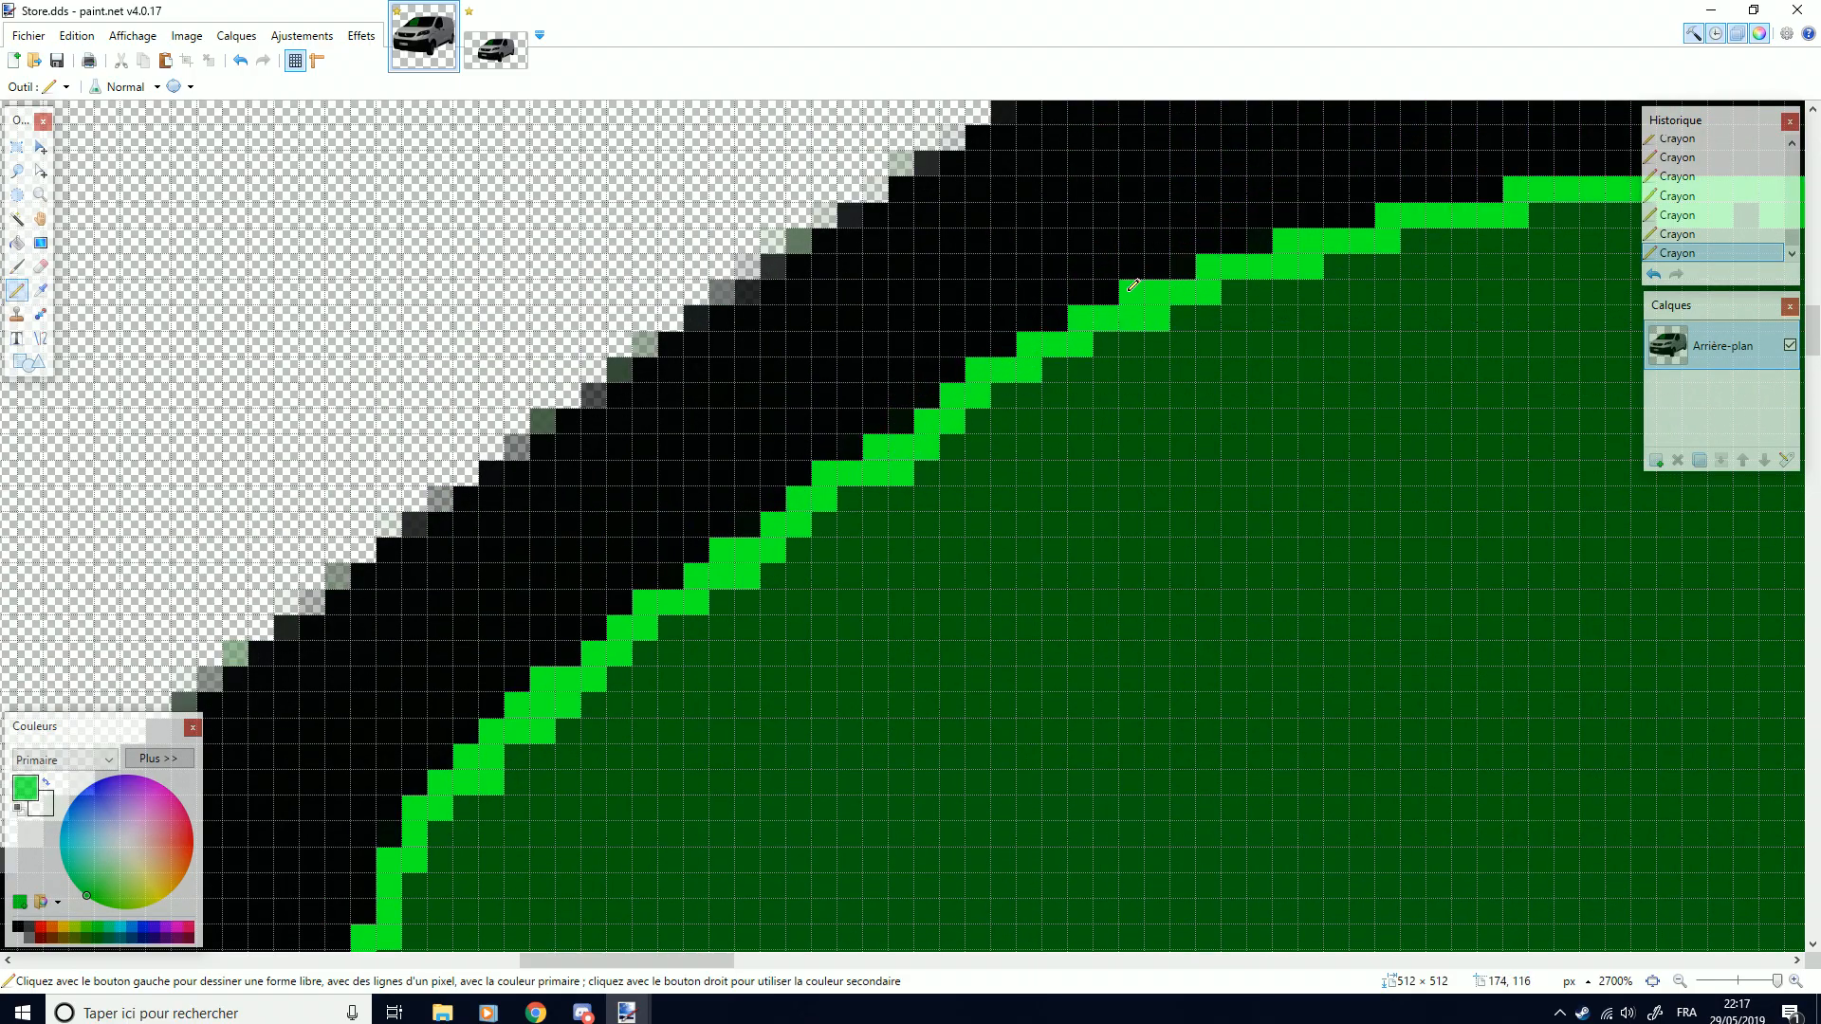
Fill the outlined windshield area with the same bright green using the Paint Bucket
scroll(1000, 434, "down", 6)
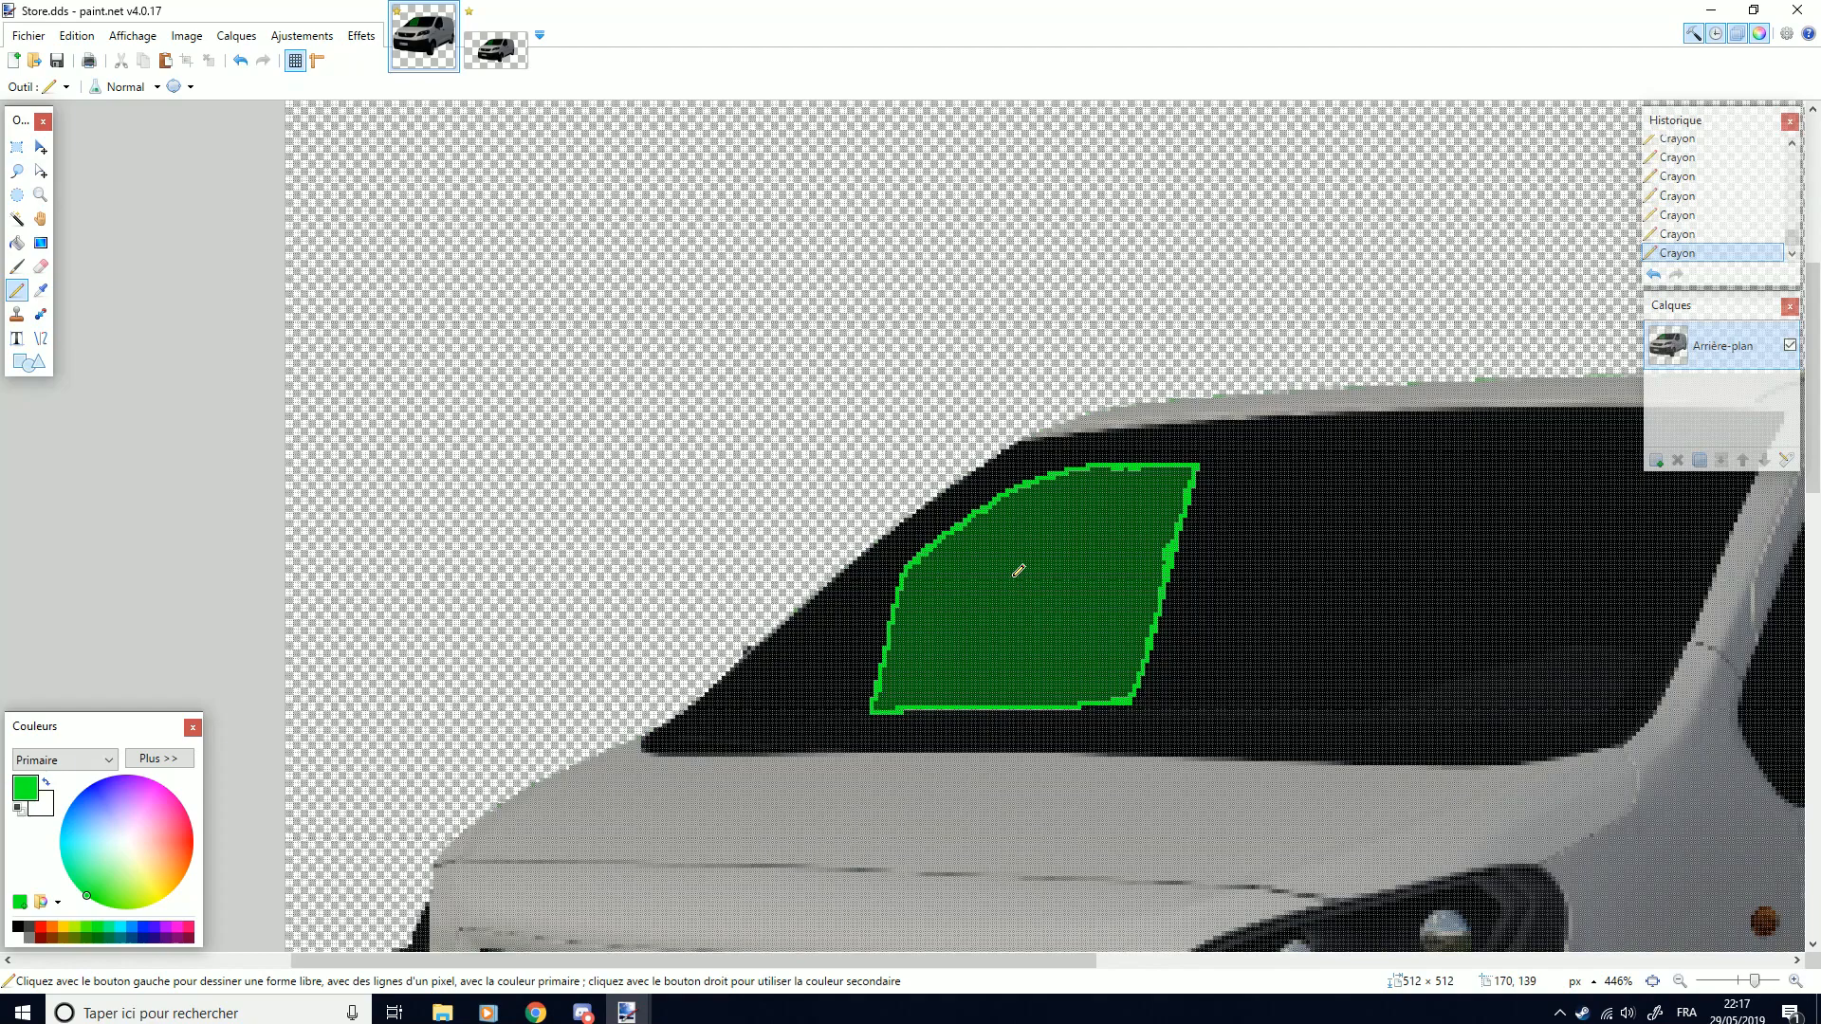
left_click(17, 243)
left_click(999, 569)
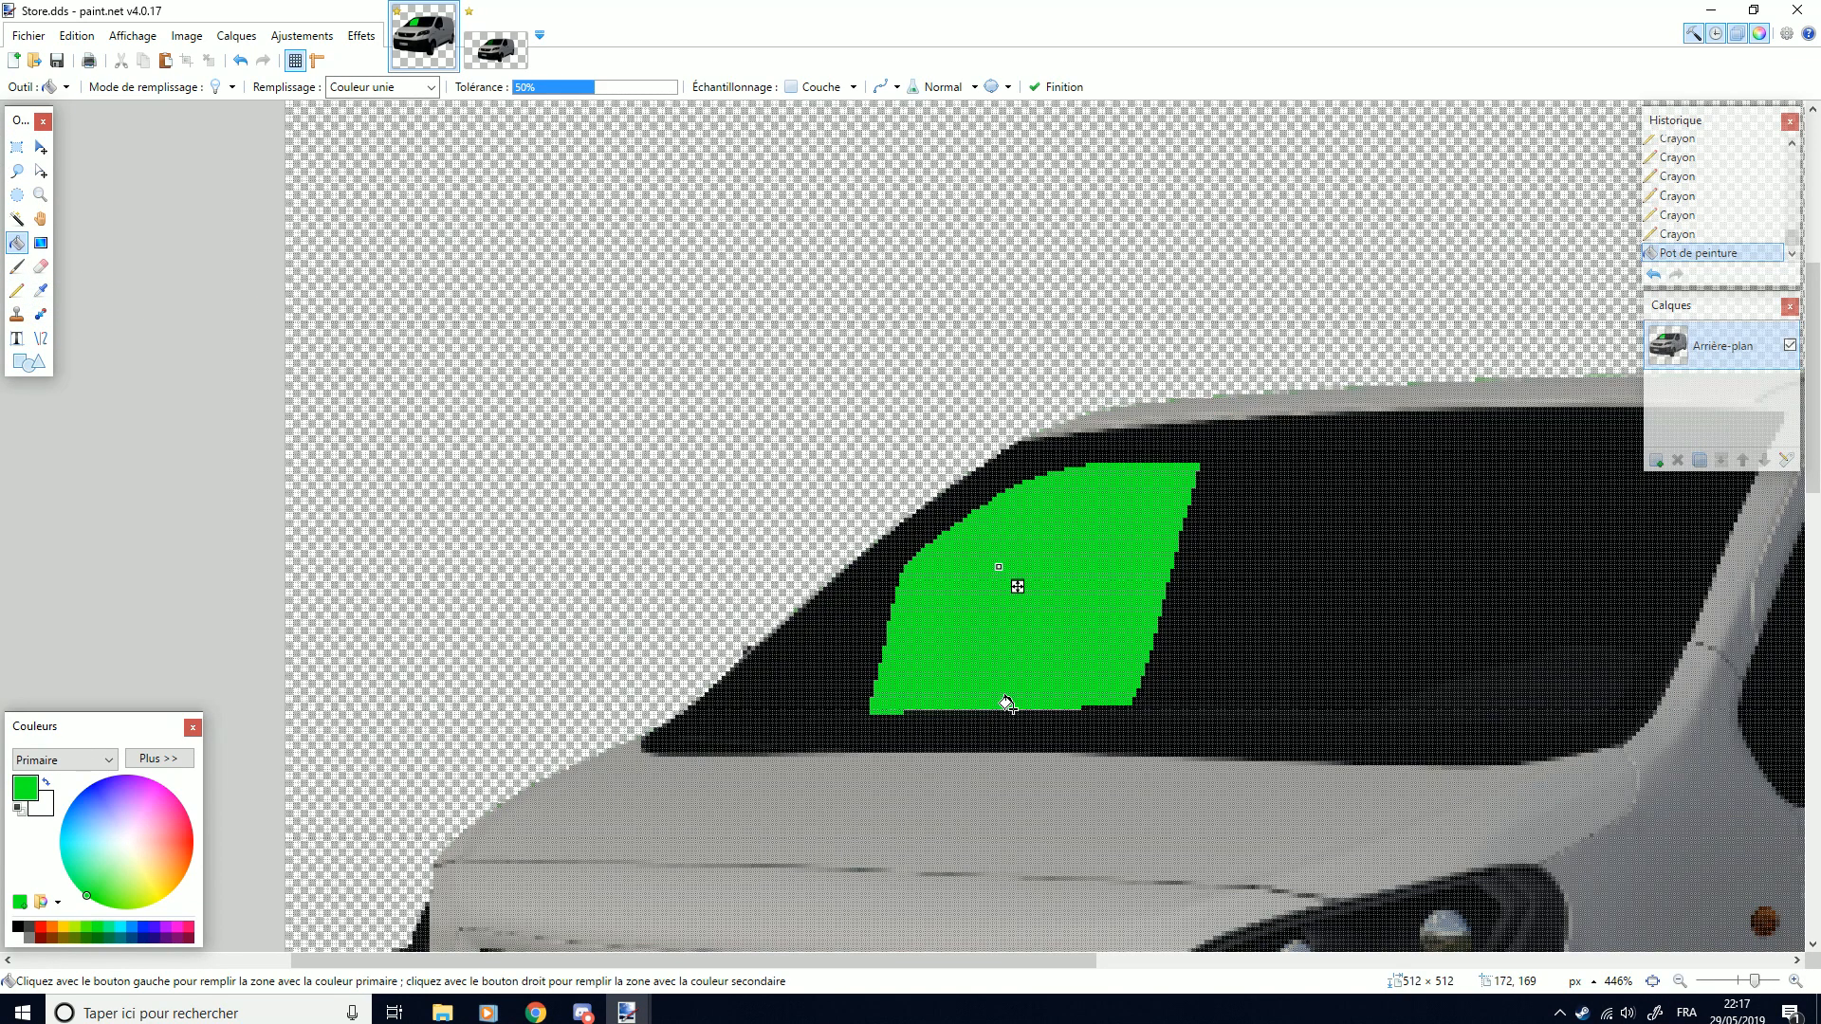
scroll(967, 598, "down", 3)
scroll(964, 589, "up", 3)
Select the bright green windshield area with the Magic Wand and cut it out
left_click(17, 218)
left_click(1010, 589)
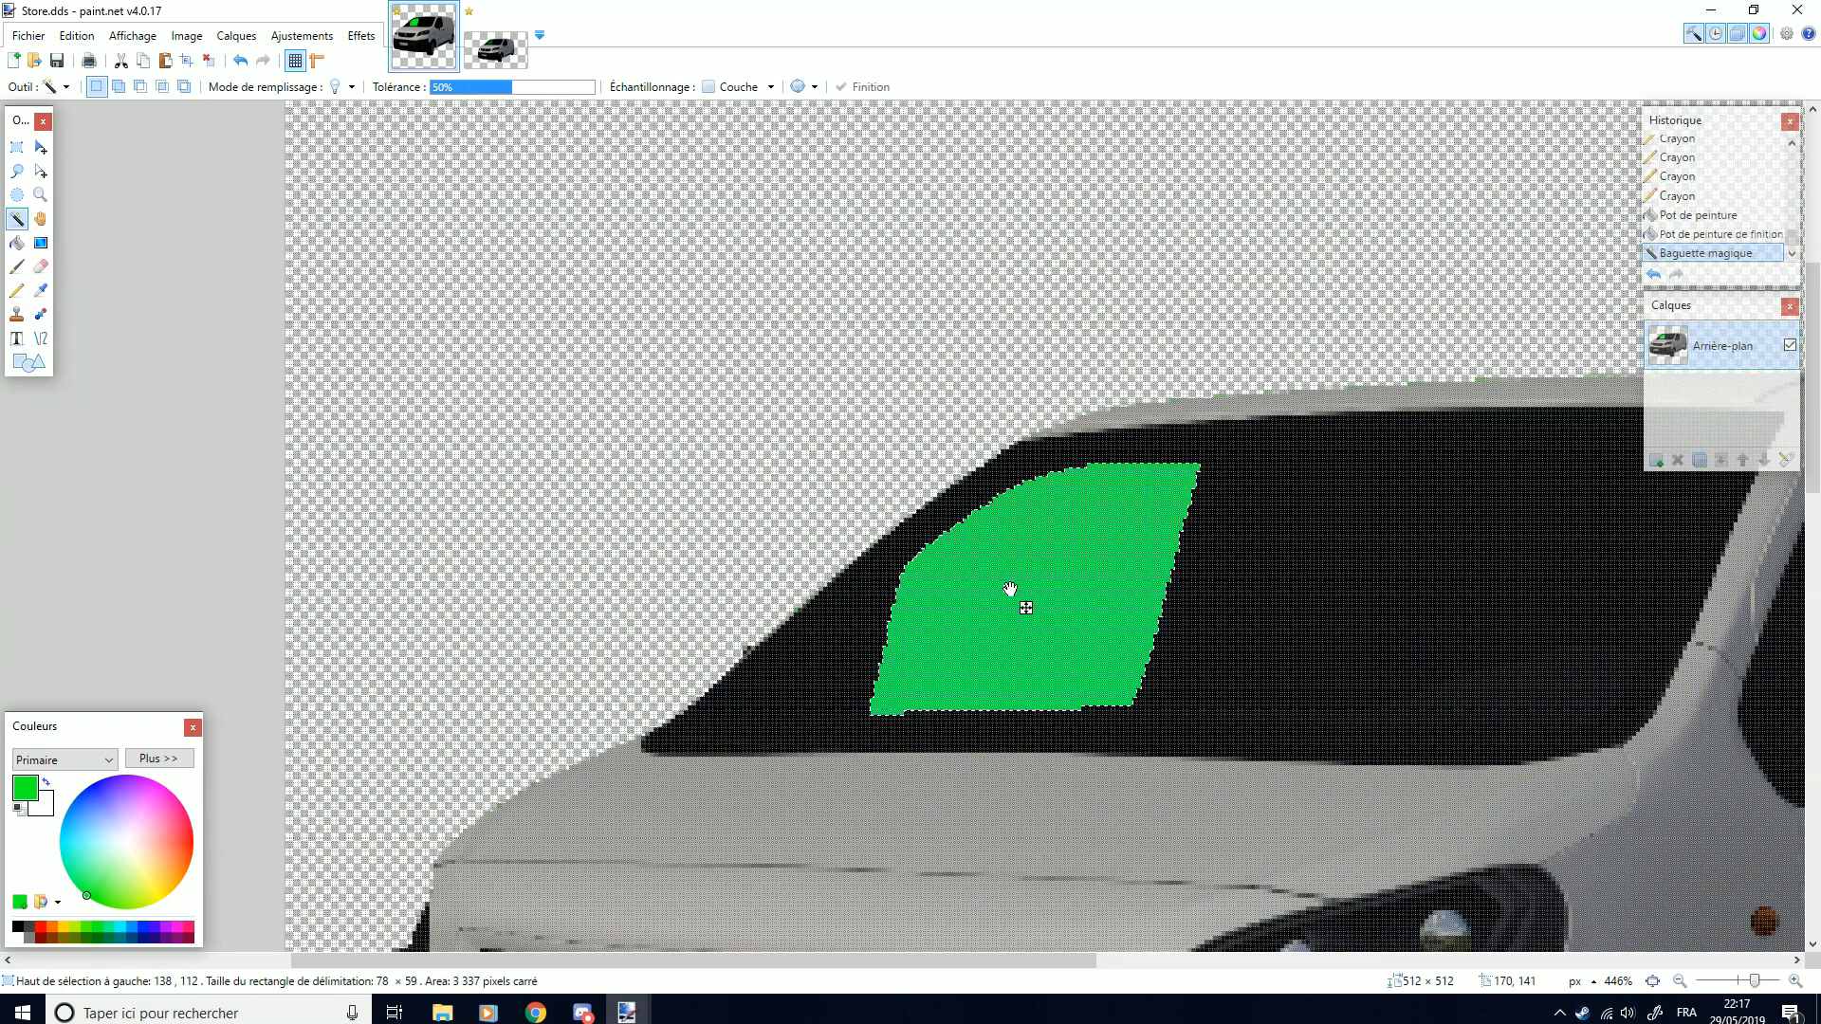
key("ctrl+x")
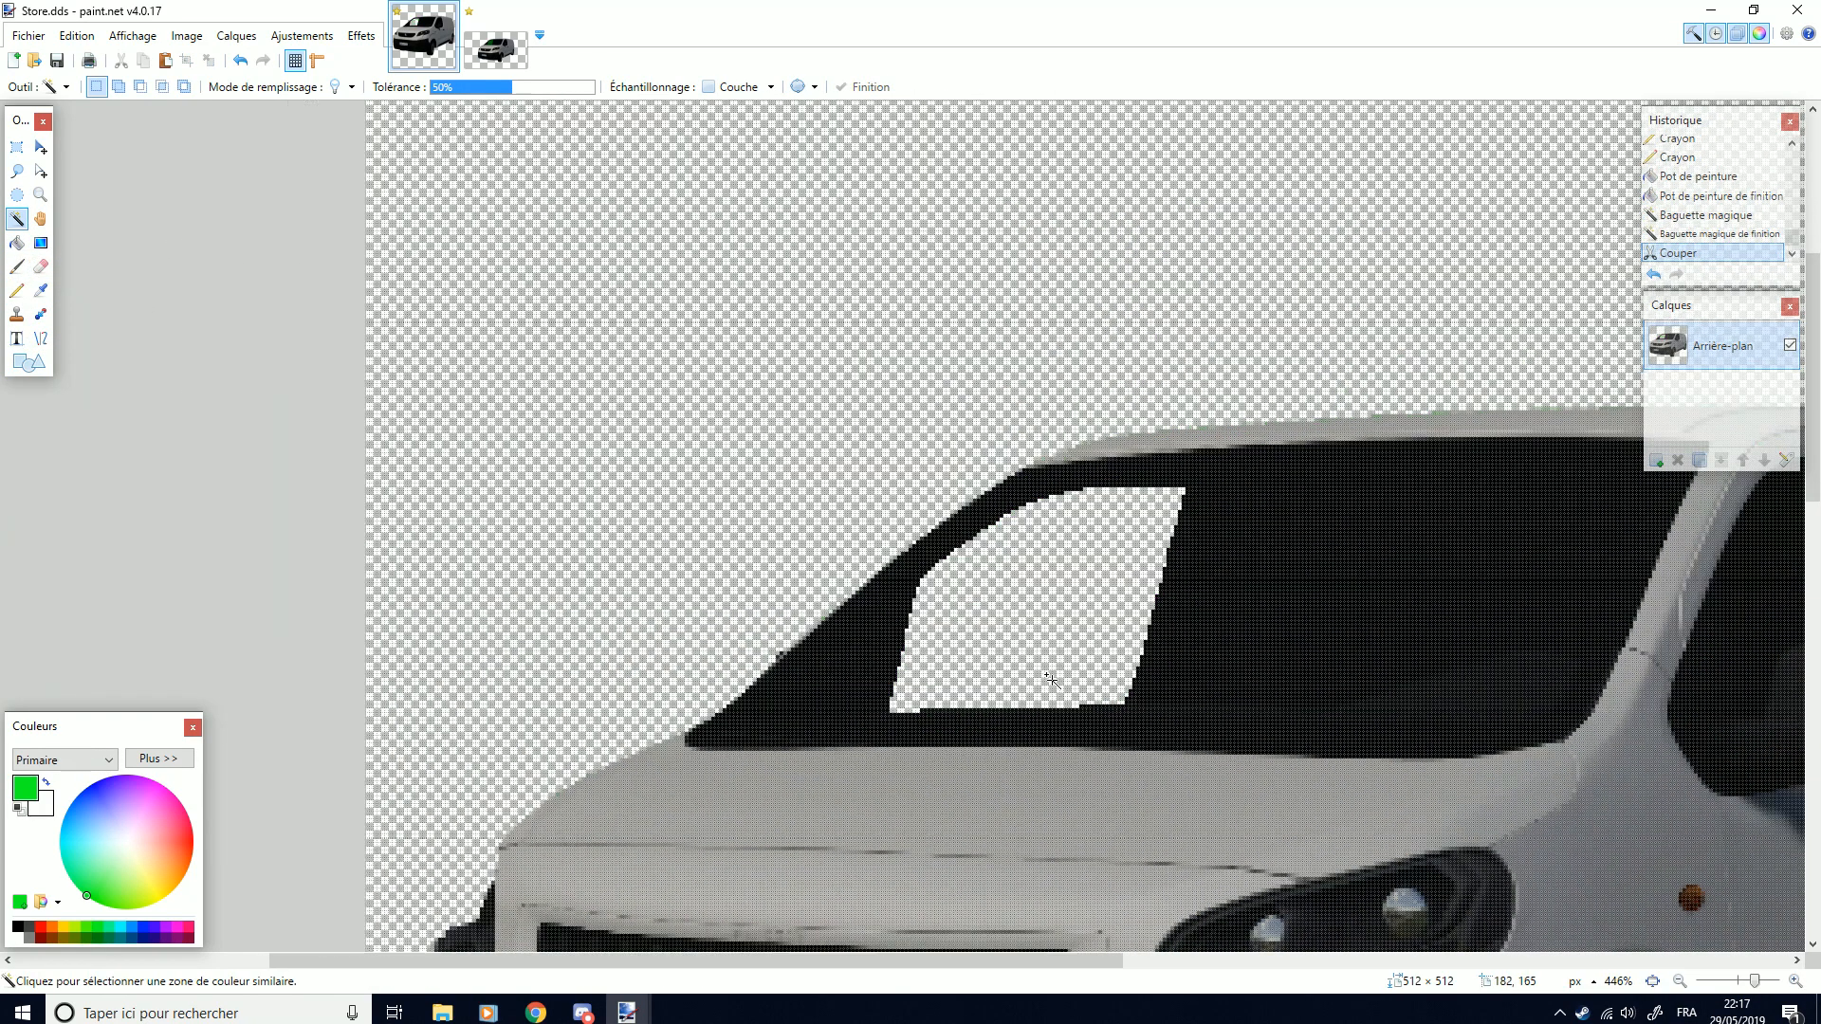
scroll(1052, 678, "down", 6)
scroll(1214, 783, "down", 1)
scroll(1561, 931, "up", 1)
Mark the leftover green pixels in the front wheel rim with the Pencil in bright green
left_click(17, 290)
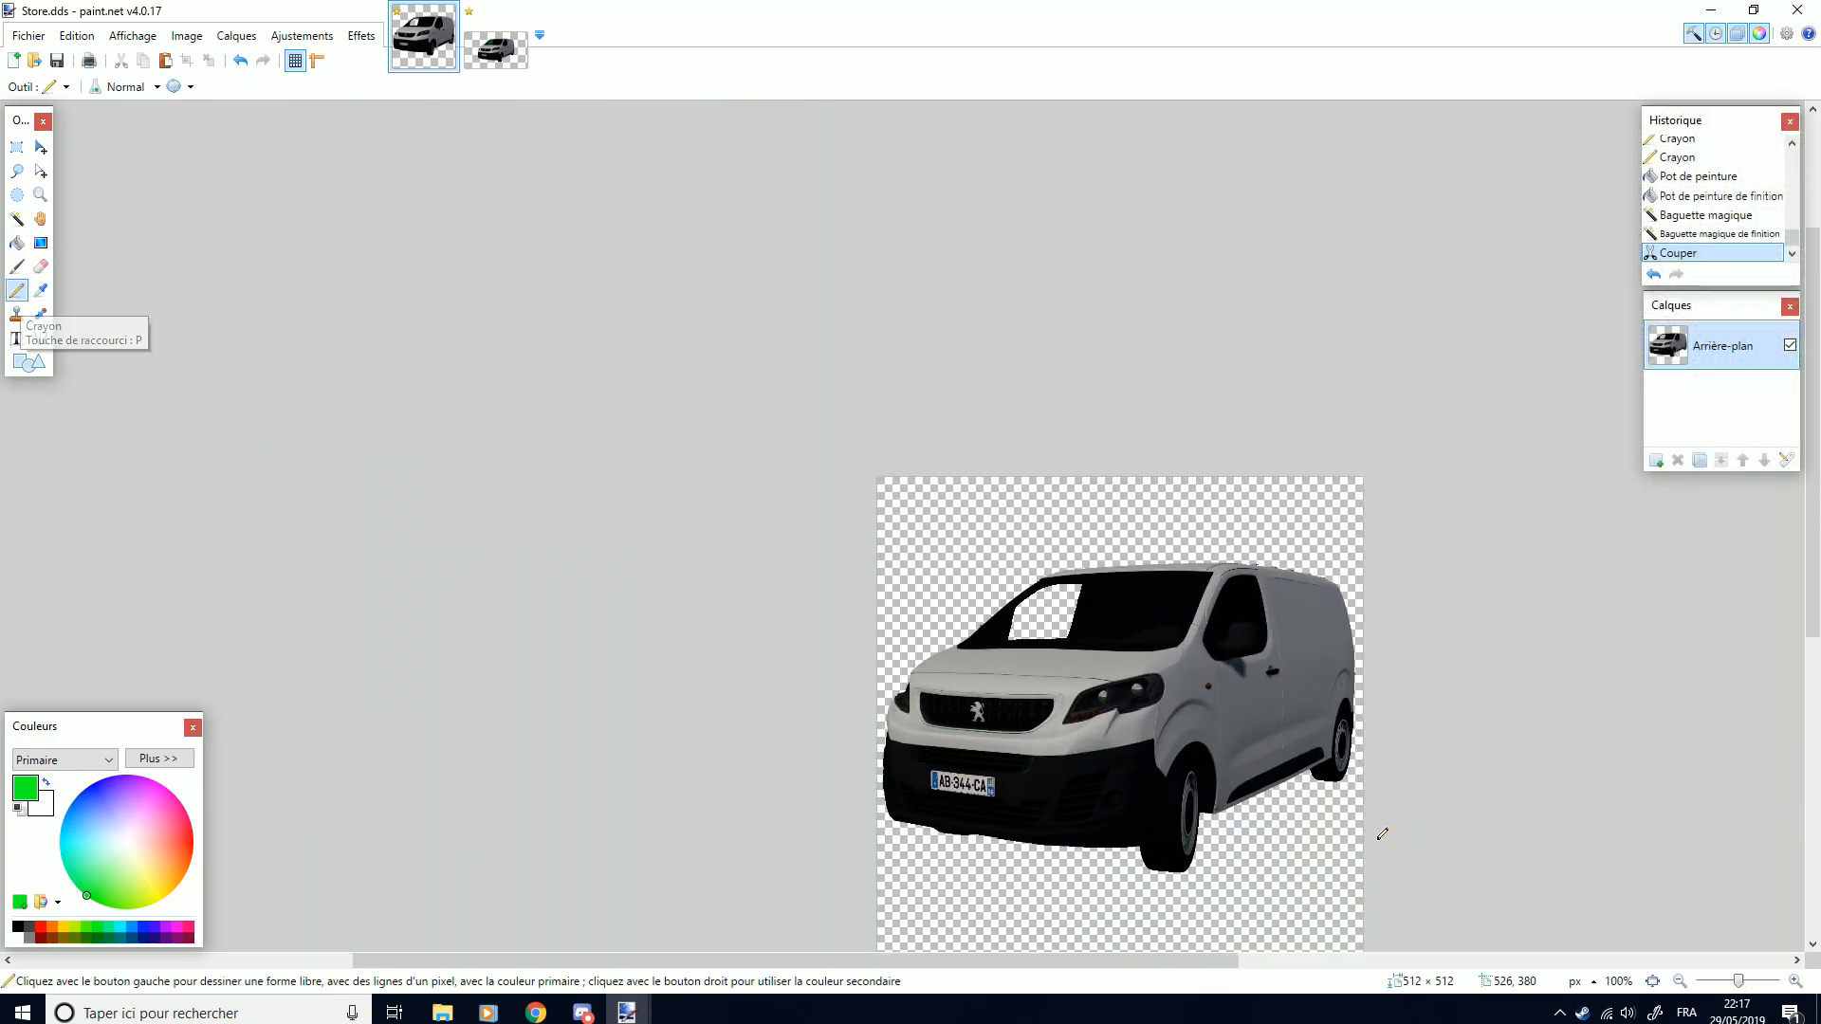
scroll(1180, 846, "up", 10)
scroll(783, 756, "up", 5)
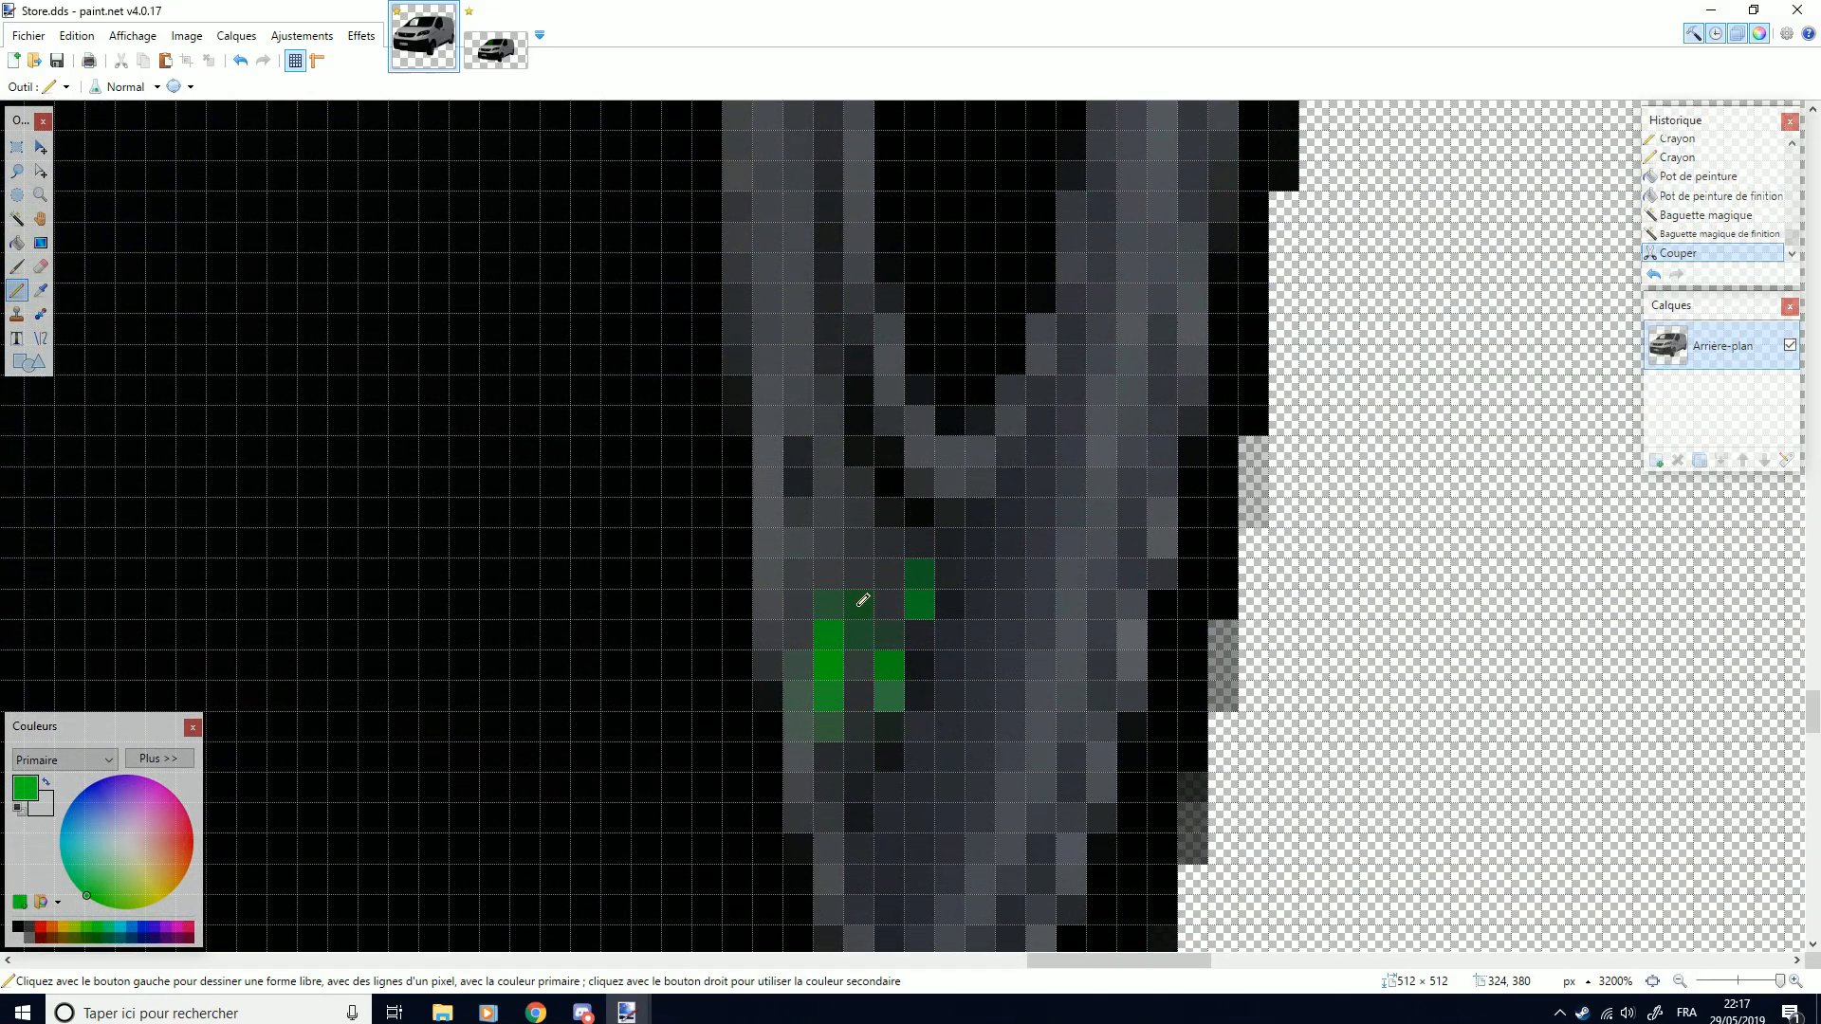
mouse_move(864, 623)
left_mouse_down()
mouse_move(824, 672)
mouse_move(840, 717)
mouse_move(813, 669)
mouse_move(890, 664)
left_mouse_up()
left_click_drag(920, 621, 920, 574)
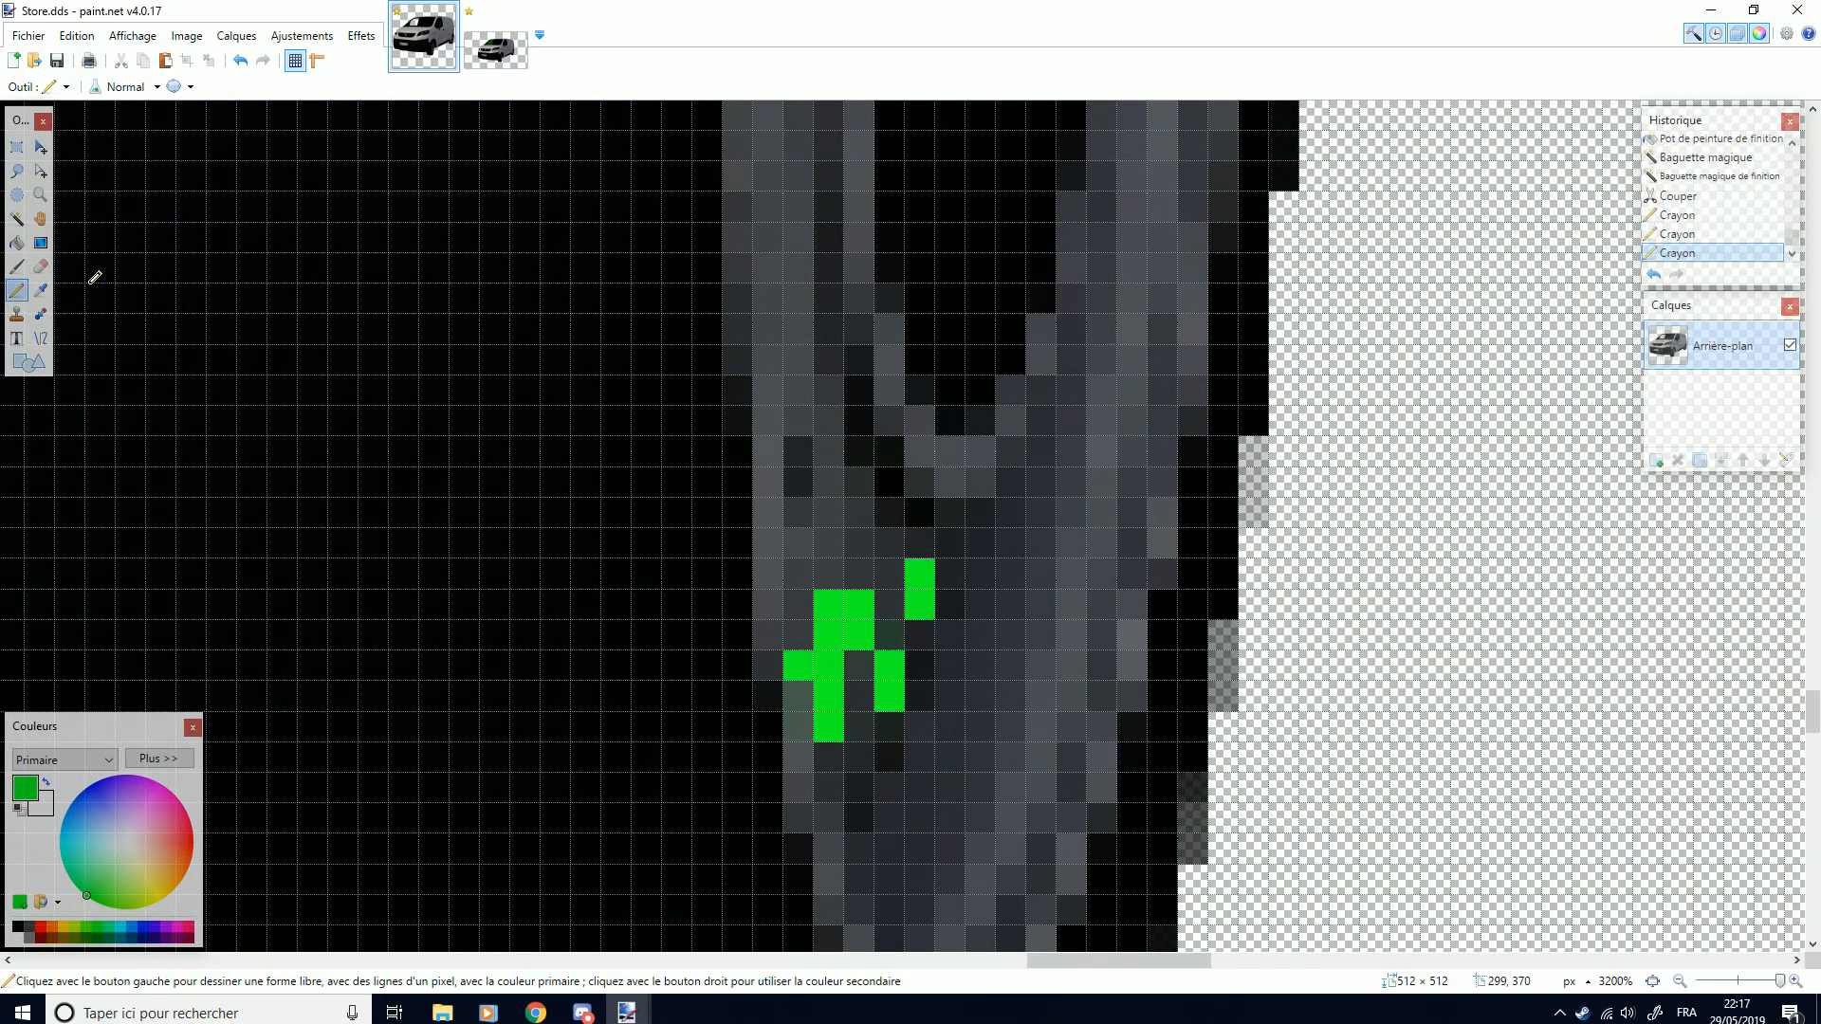
Cut out the three bright green patches in the front wheel rim using Magic Wand selections
left_click(18, 220)
left_click(846, 634)
key("ctrl+x")
left_click(916, 597)
key("ctrl+x")
left_click(890, 681)
key("ctrl+x")
Mark the green spot in the rear wheel rim in bright green with the Pencil and cut it out with the Magic Wand
left_click(17, 290)
scroll(941, 434, "down", 12)
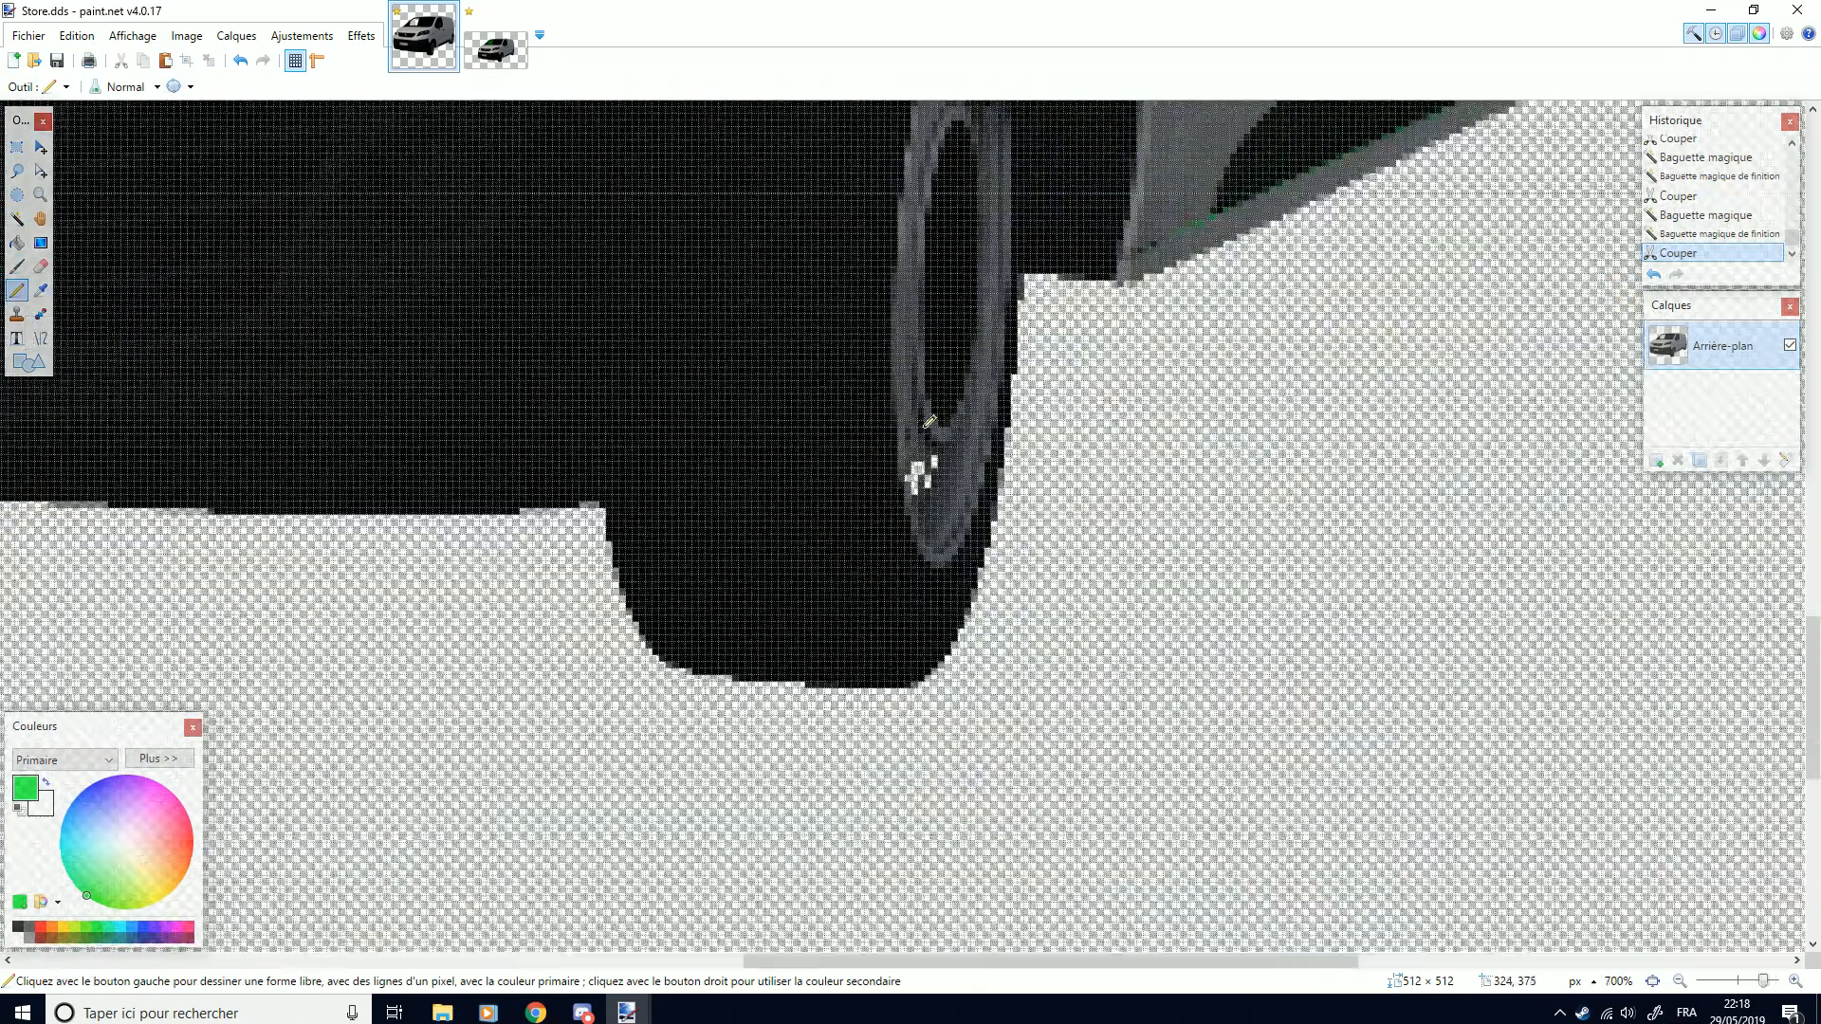
scroll(1138, 332, "up", 12)
left_click_drag(1034, 616, 984, 719)
left_click(17, 219)
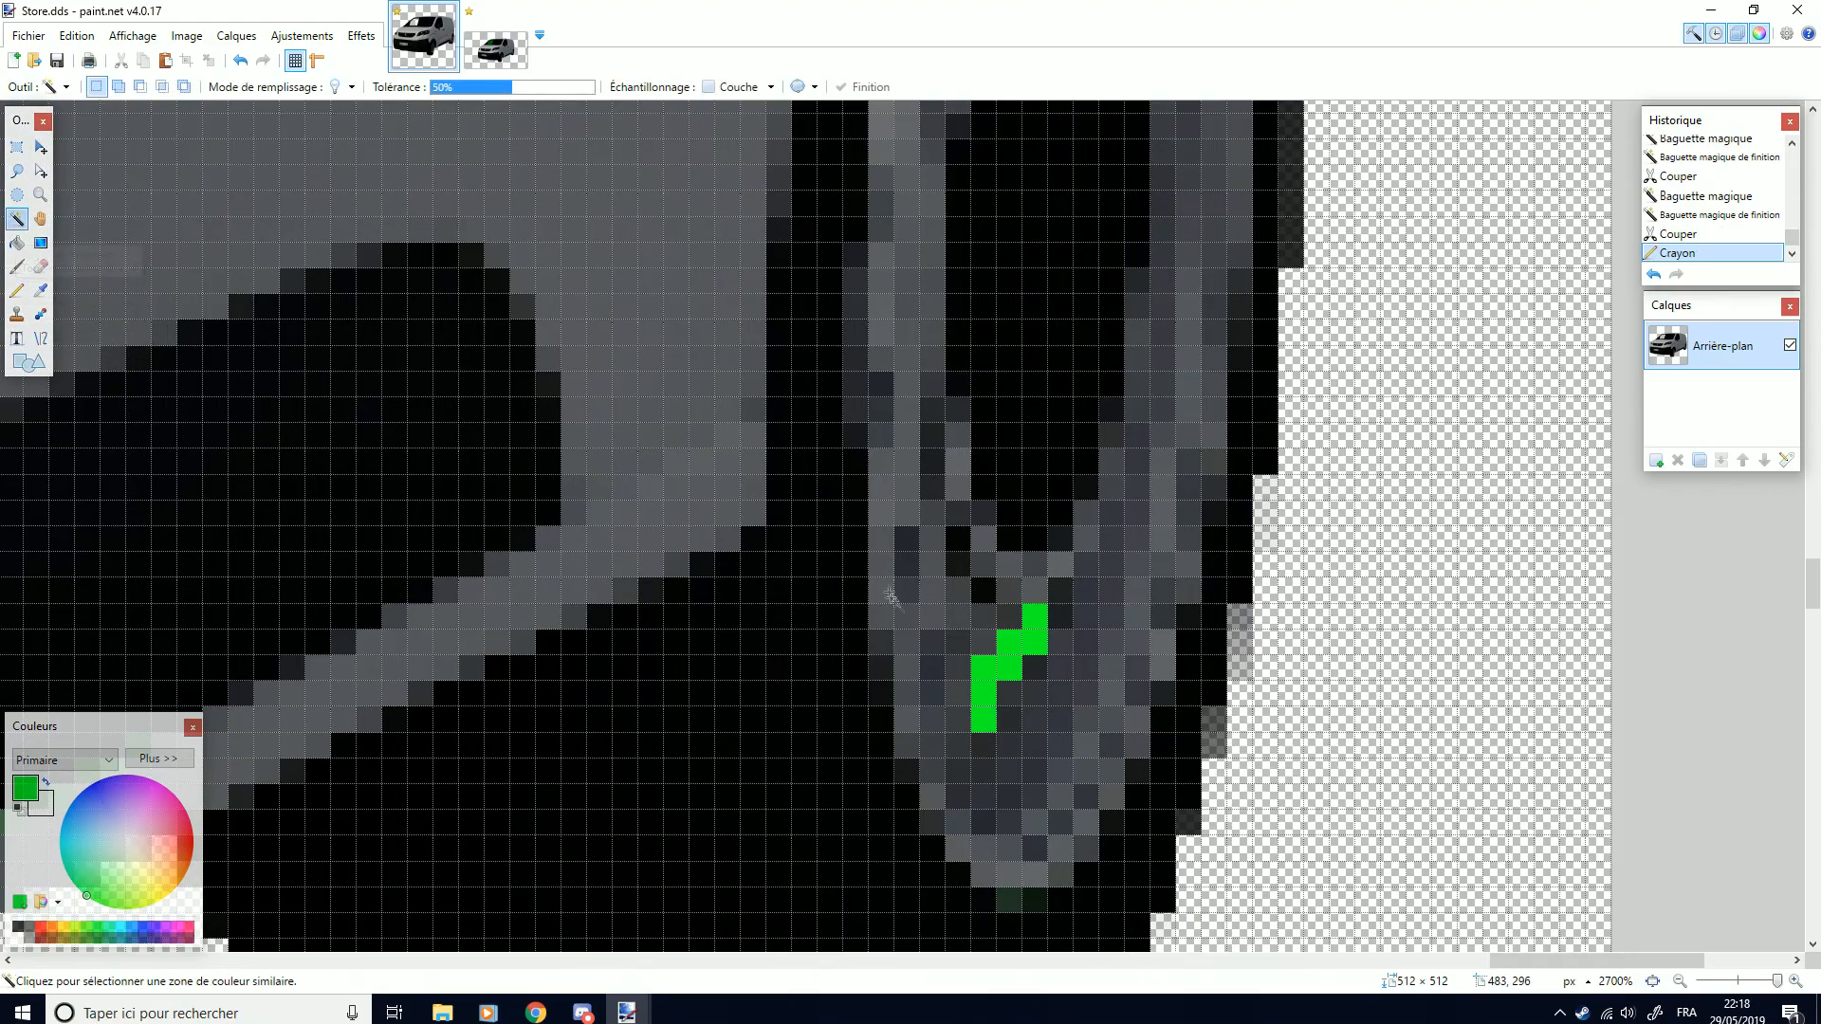
left_click(1002, 664)
key("ctrl+x")
Sample a near-black colour from the bumper and pencil over the green pixel lines on the van's front end with it
left_click(17, 290)
scroll(721, 369, "down", 12)
scroll(275, 364, "up", 5)
scroll(371, 421, "up", 10)
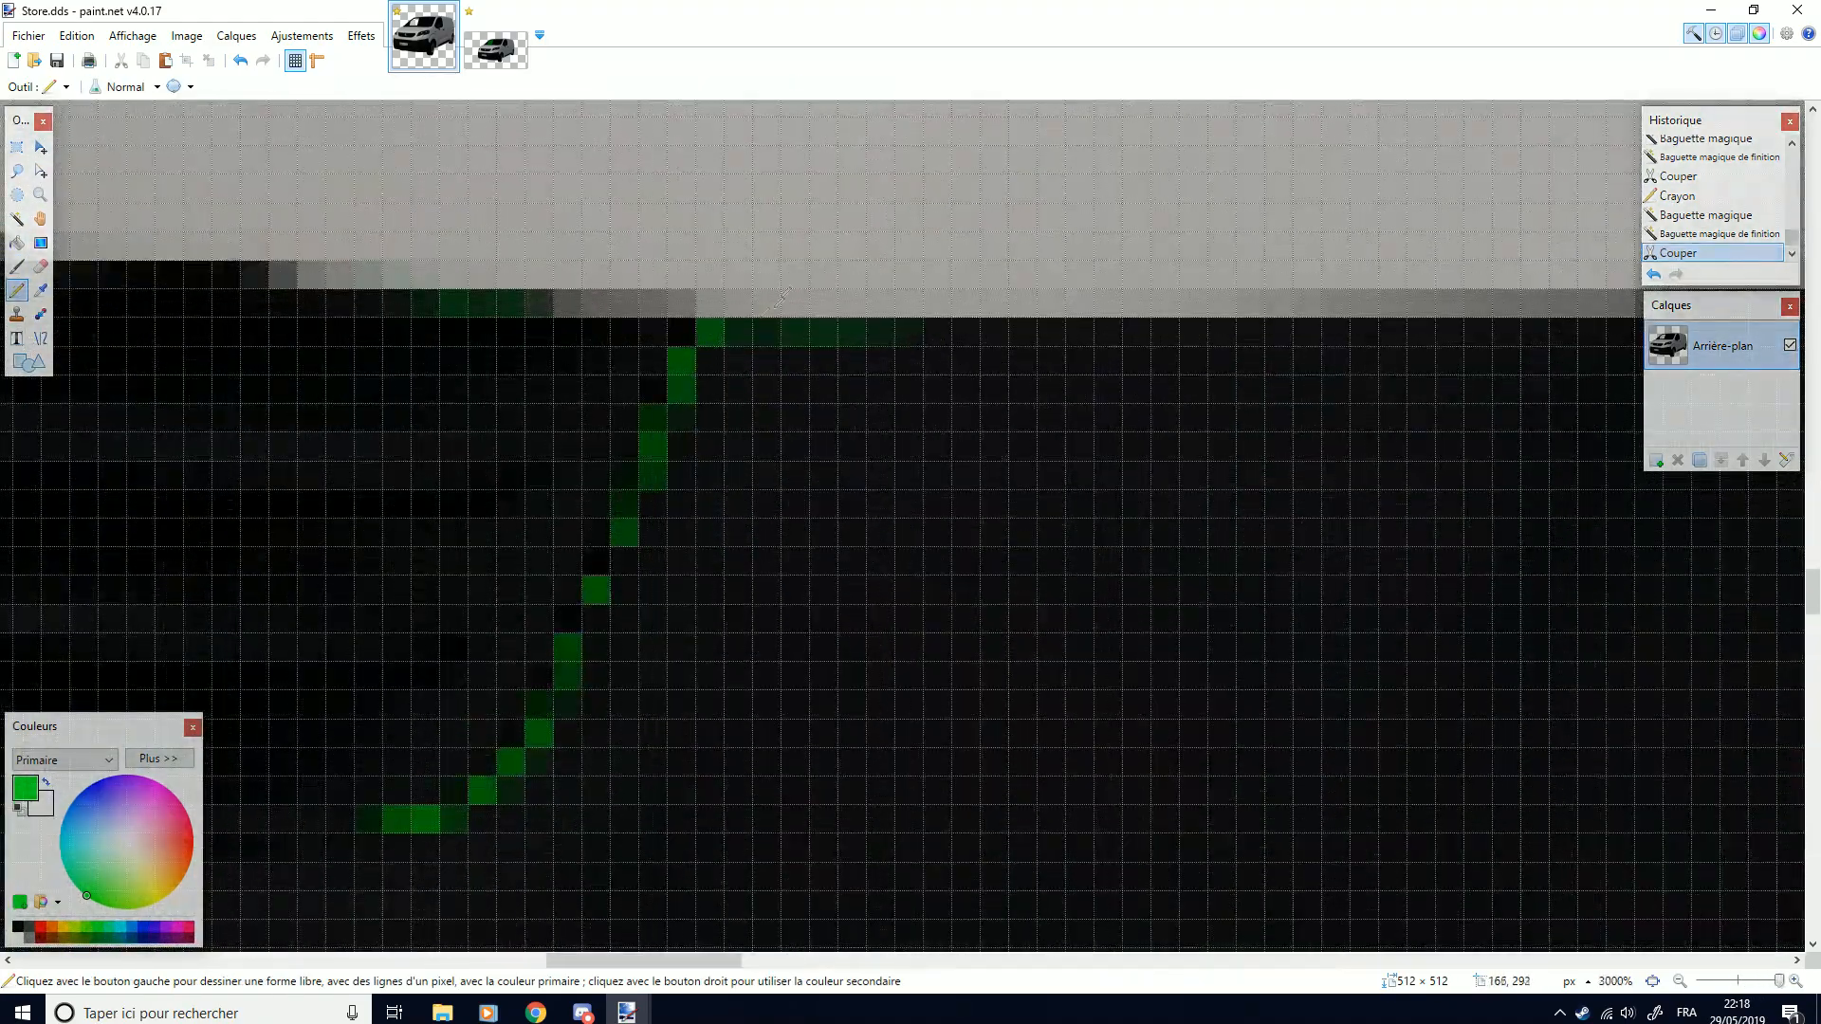
left_click(41, 290)
left_click(152, 312)
left_click(17, 290)
left_click_drag(422, 303, 536, 303)
left_click_drag(910, 332, 704, 333)
mouse_move(681, 357)
left_mouse_down()
mouse_move(436, 802)
mouse_move(632, 500)
mouse_move(465, 514)
left_mouse_up()
scroll(699, 523, "down", 8)
scroll(698, 522, "down", 4)
scroll(474, 569, "up", 10)
scroll(536, 545, "down", 10)
scroll(490, 565, "up", 10)
left_click_drag(201, 643, 328, 642)
left_click_drag(465, 670, 901, 700)
Sample a grey from the trim line beside the front grille and pencil over the green pixels along the grille's lower edge
scroll(874, 702, "down", 10)
left_click(40, 290)
scroll(776, 561, "up", 8)
scroll(777, 561, "up", 2)
left_click(770, 592)
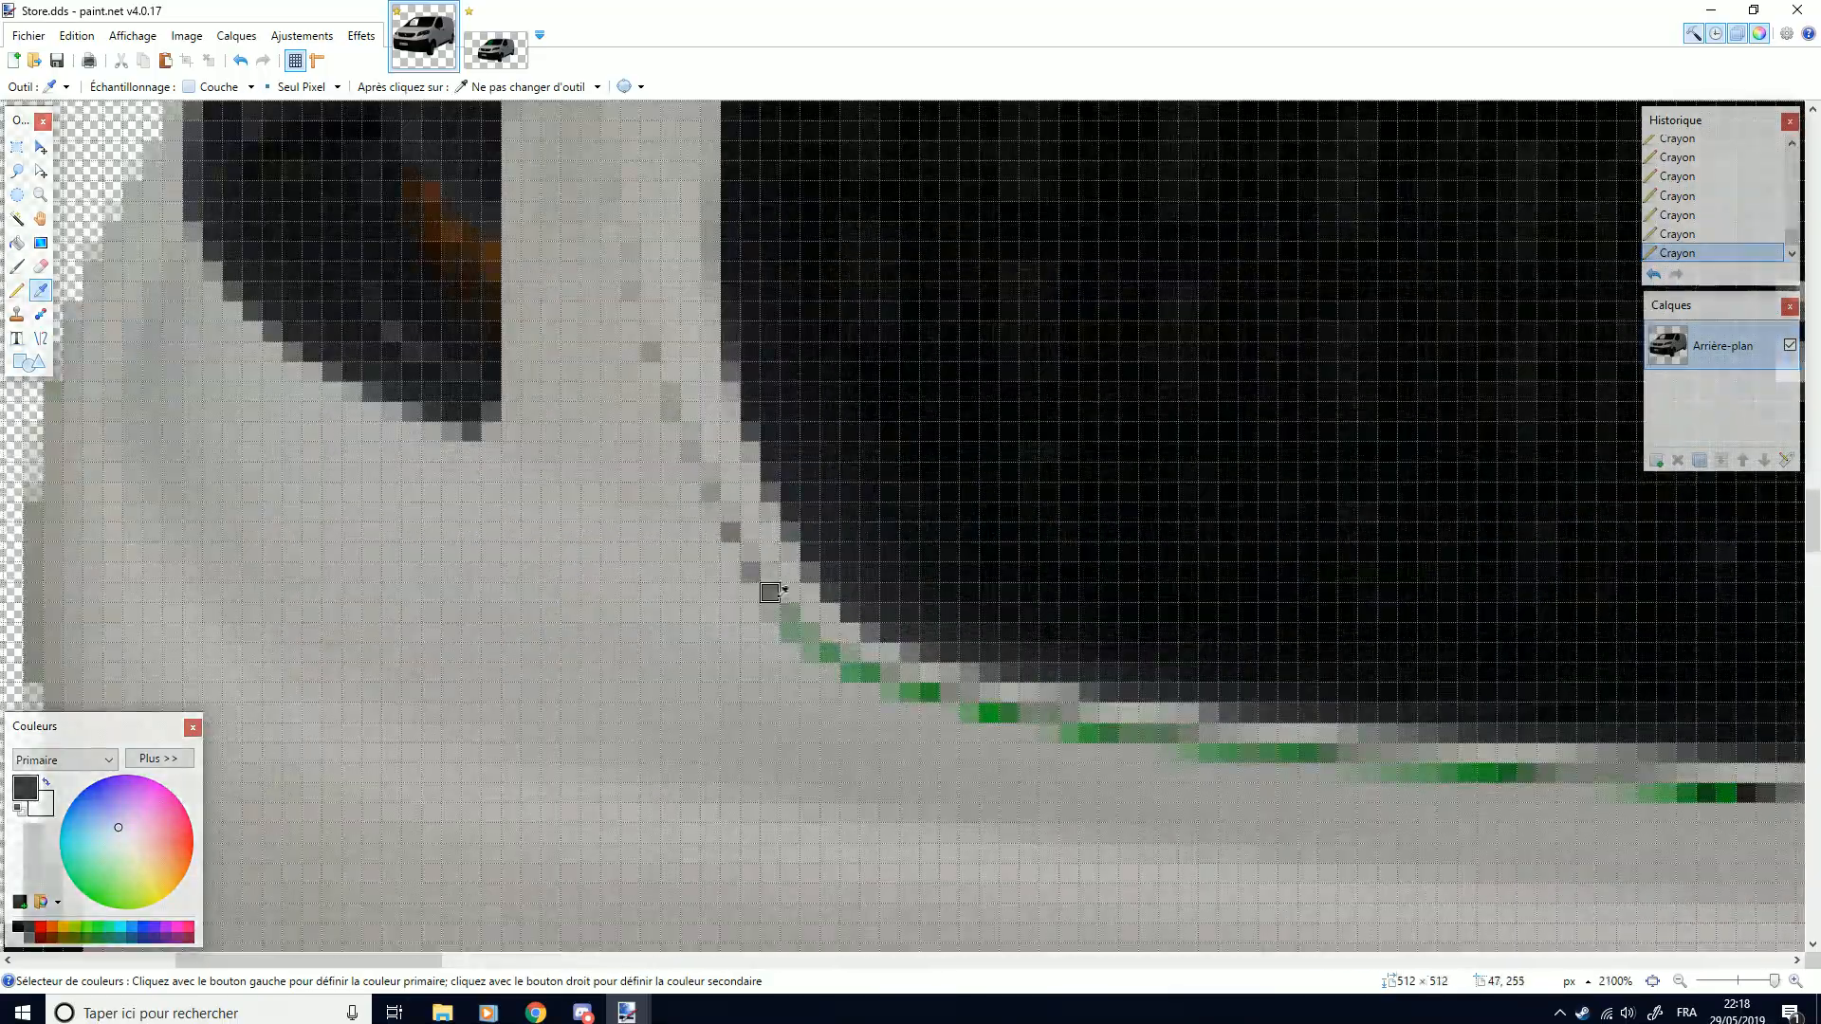
left_click(17, 291)
mouse_move(786, 614)
left_mouse_down()
mouse_move(897, 681)
mouse_move(1100, 741)
mouse_move(1331, 749)
left_mouse_up()
scroll(1332, 749, "down", 6)
scroll(1167, 730, "up", 4)
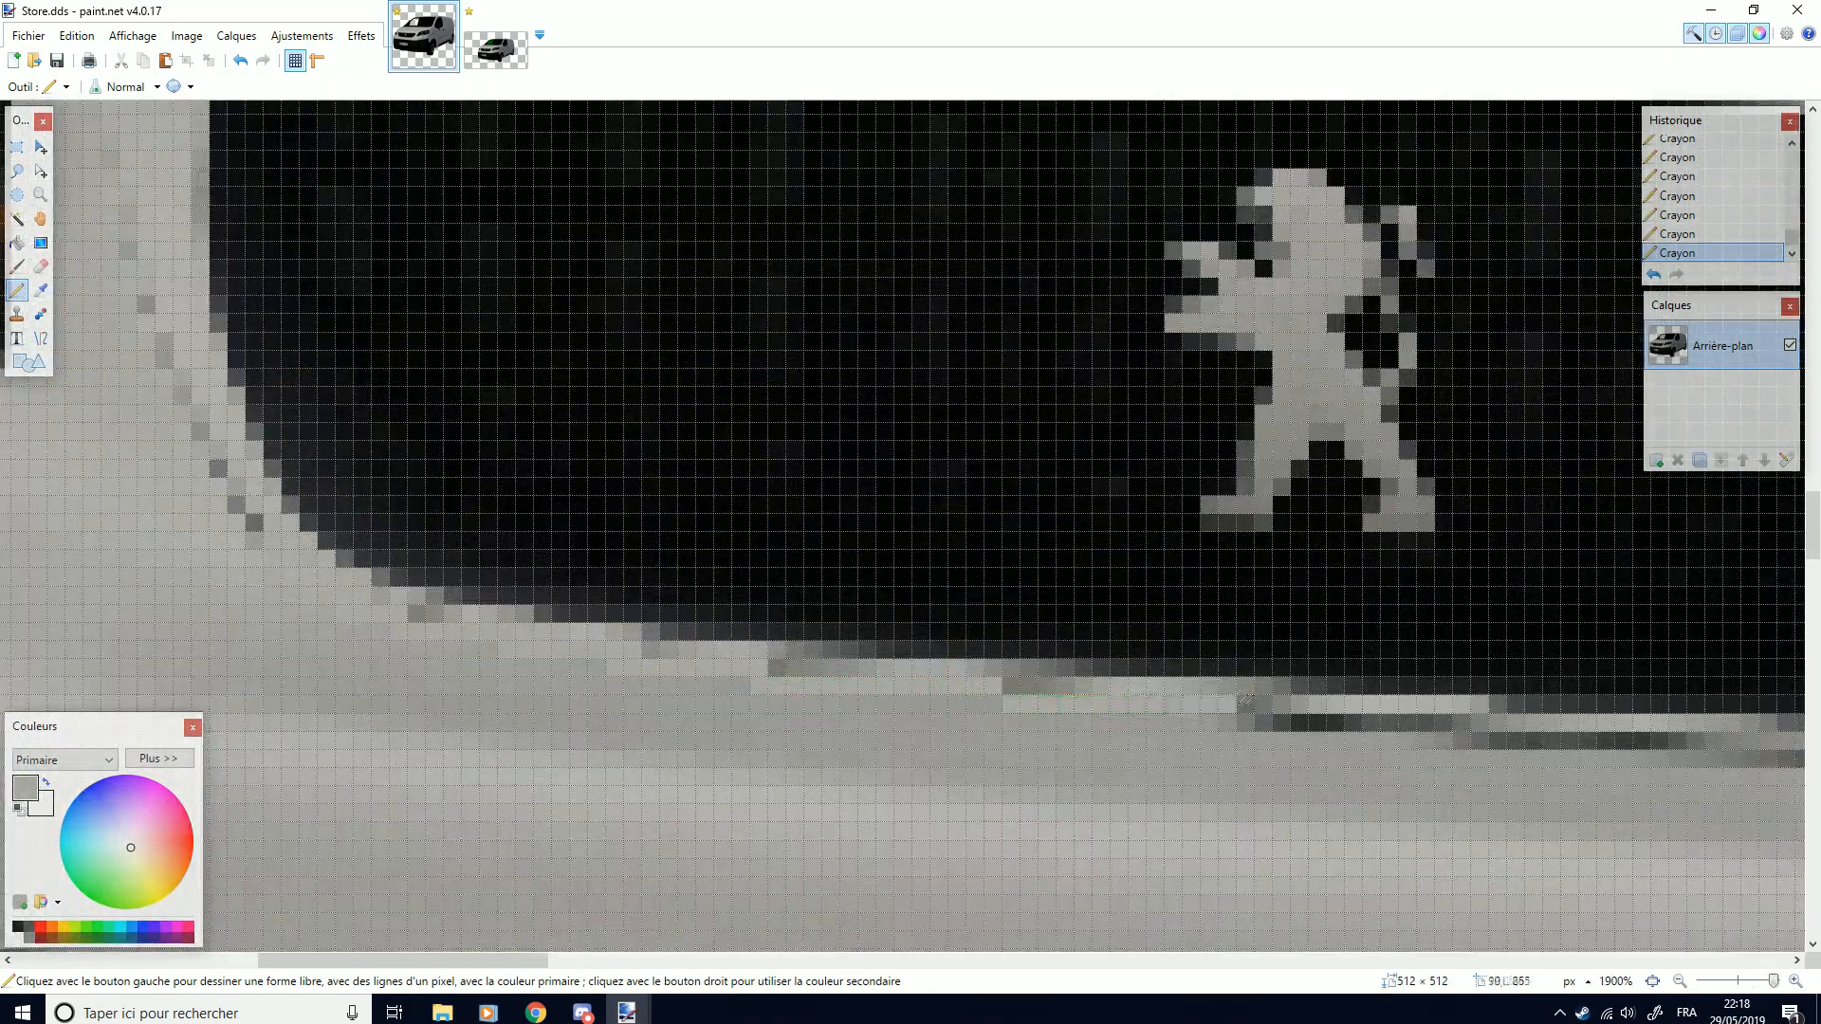
scroll(1162, 735, "down", 5)
scroll(1138, 721, "down", 4)
scroll(1100, 693, "up", 10)
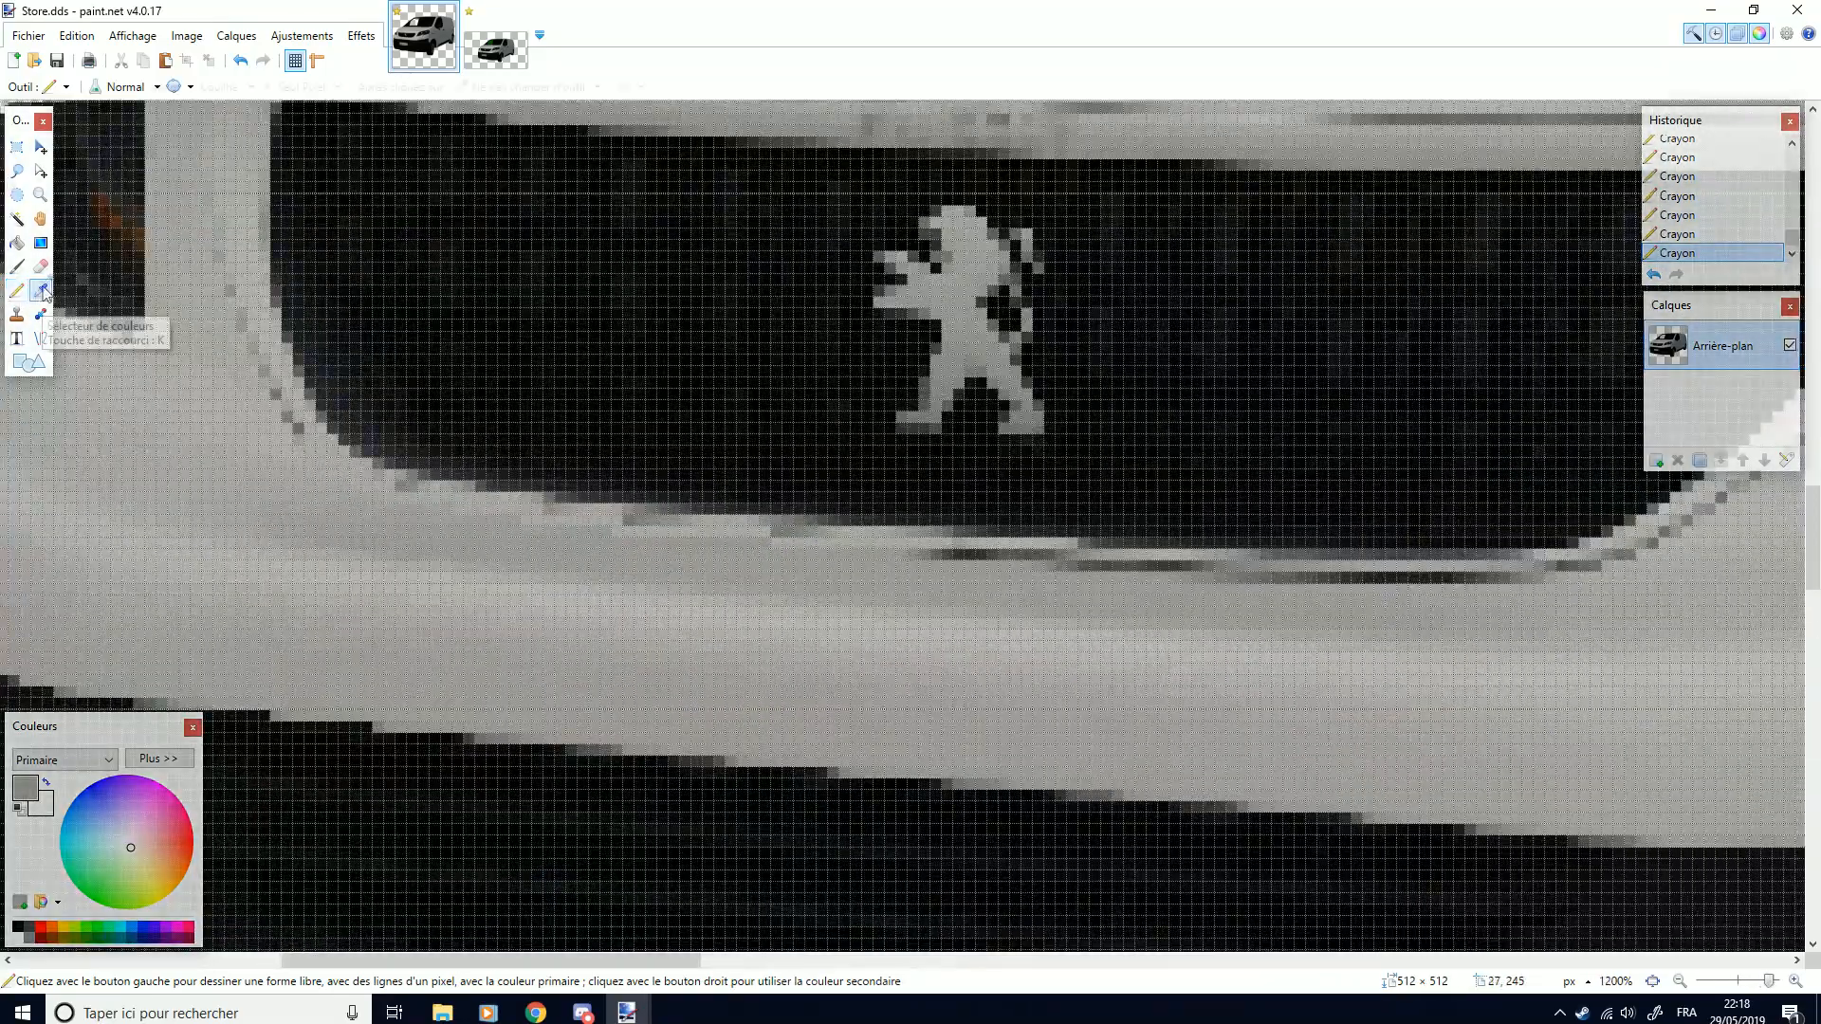
Try to pencil over the pixel line along the grille's lower edge with a dark grey sampled from it
left_click(43, 293)
scroll(973, 554, "up", 5)
left_click(975, 561)
left_click(17, 291)
left_click_drag(835, 536, 468, 535)
scroll(621, 564, "down", 3)
left_click_drag(355, 529, 182, 517)
scroll(185, 508, "down", 3)
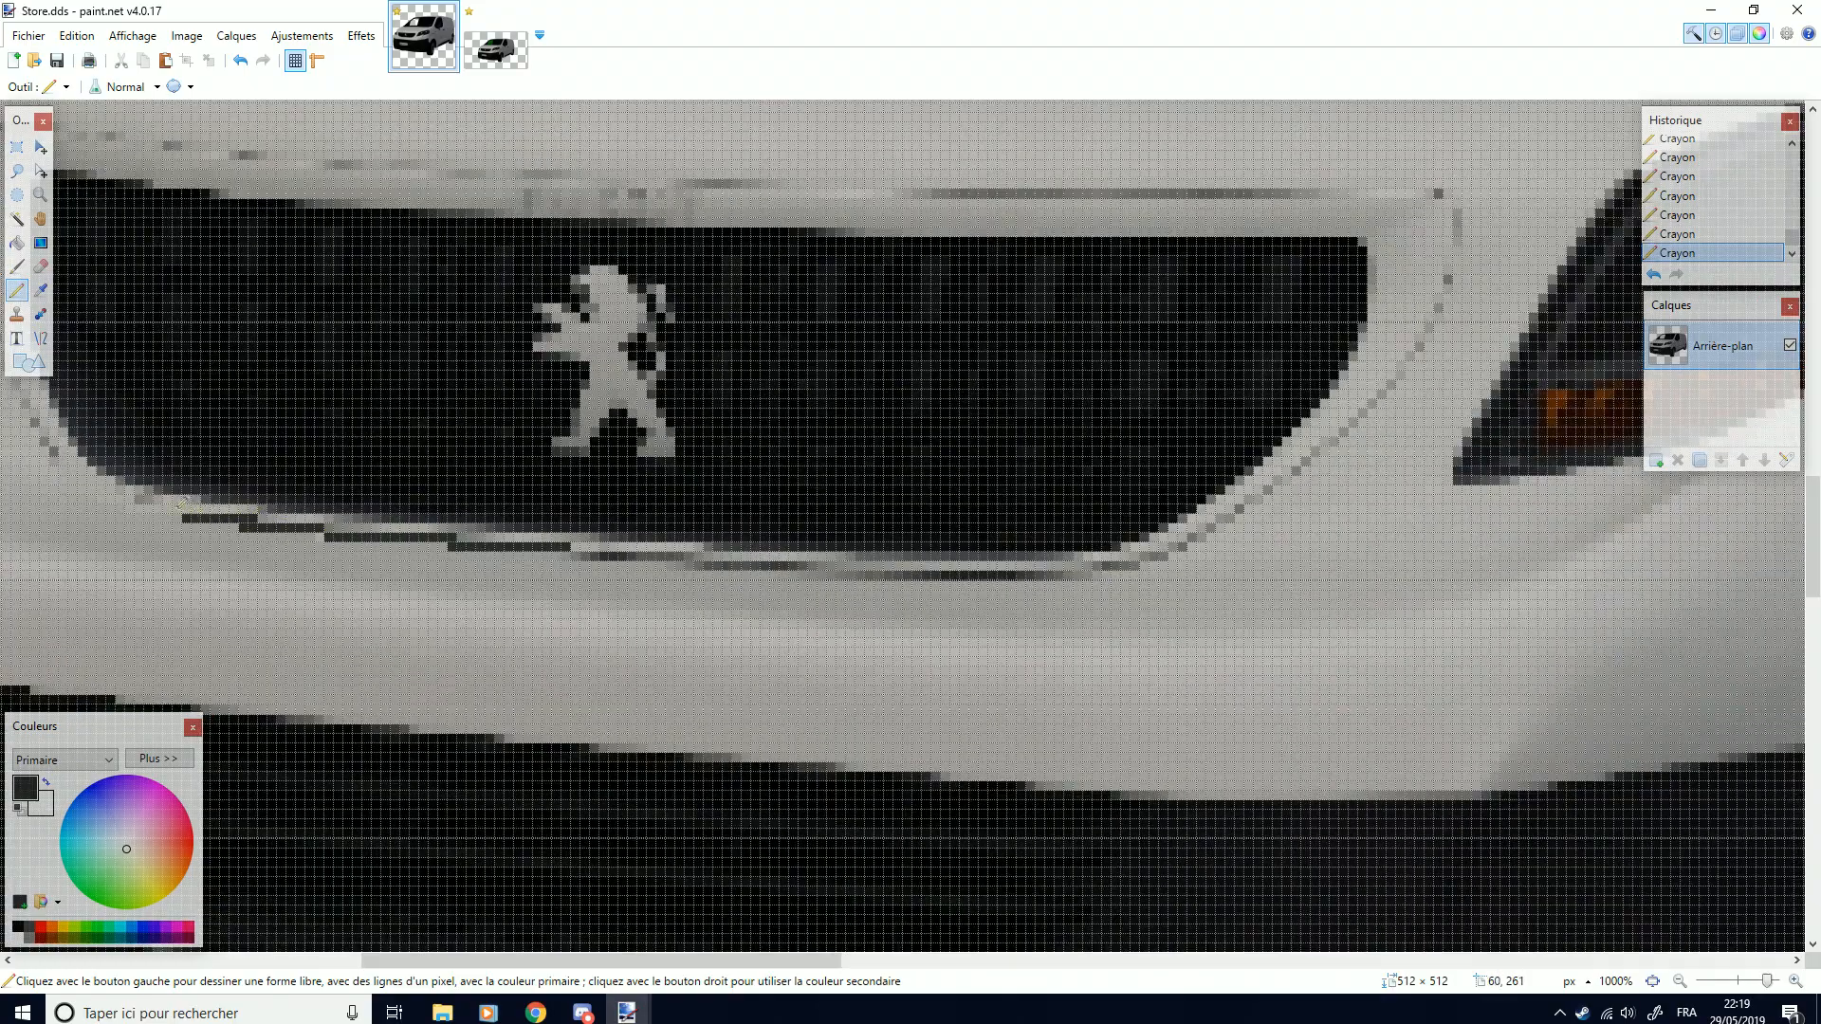
Undo the last pencil strokes along the grille's lower edge
scroll(184, 504, "down", 8)
key("ctrl+z")
key("ctrl+z")
key("ctrl+z")
key("ctrl+z")
key("ctrl+z")
key("ctrl+z")
key("ctrl+z")
key("ctrl+z")
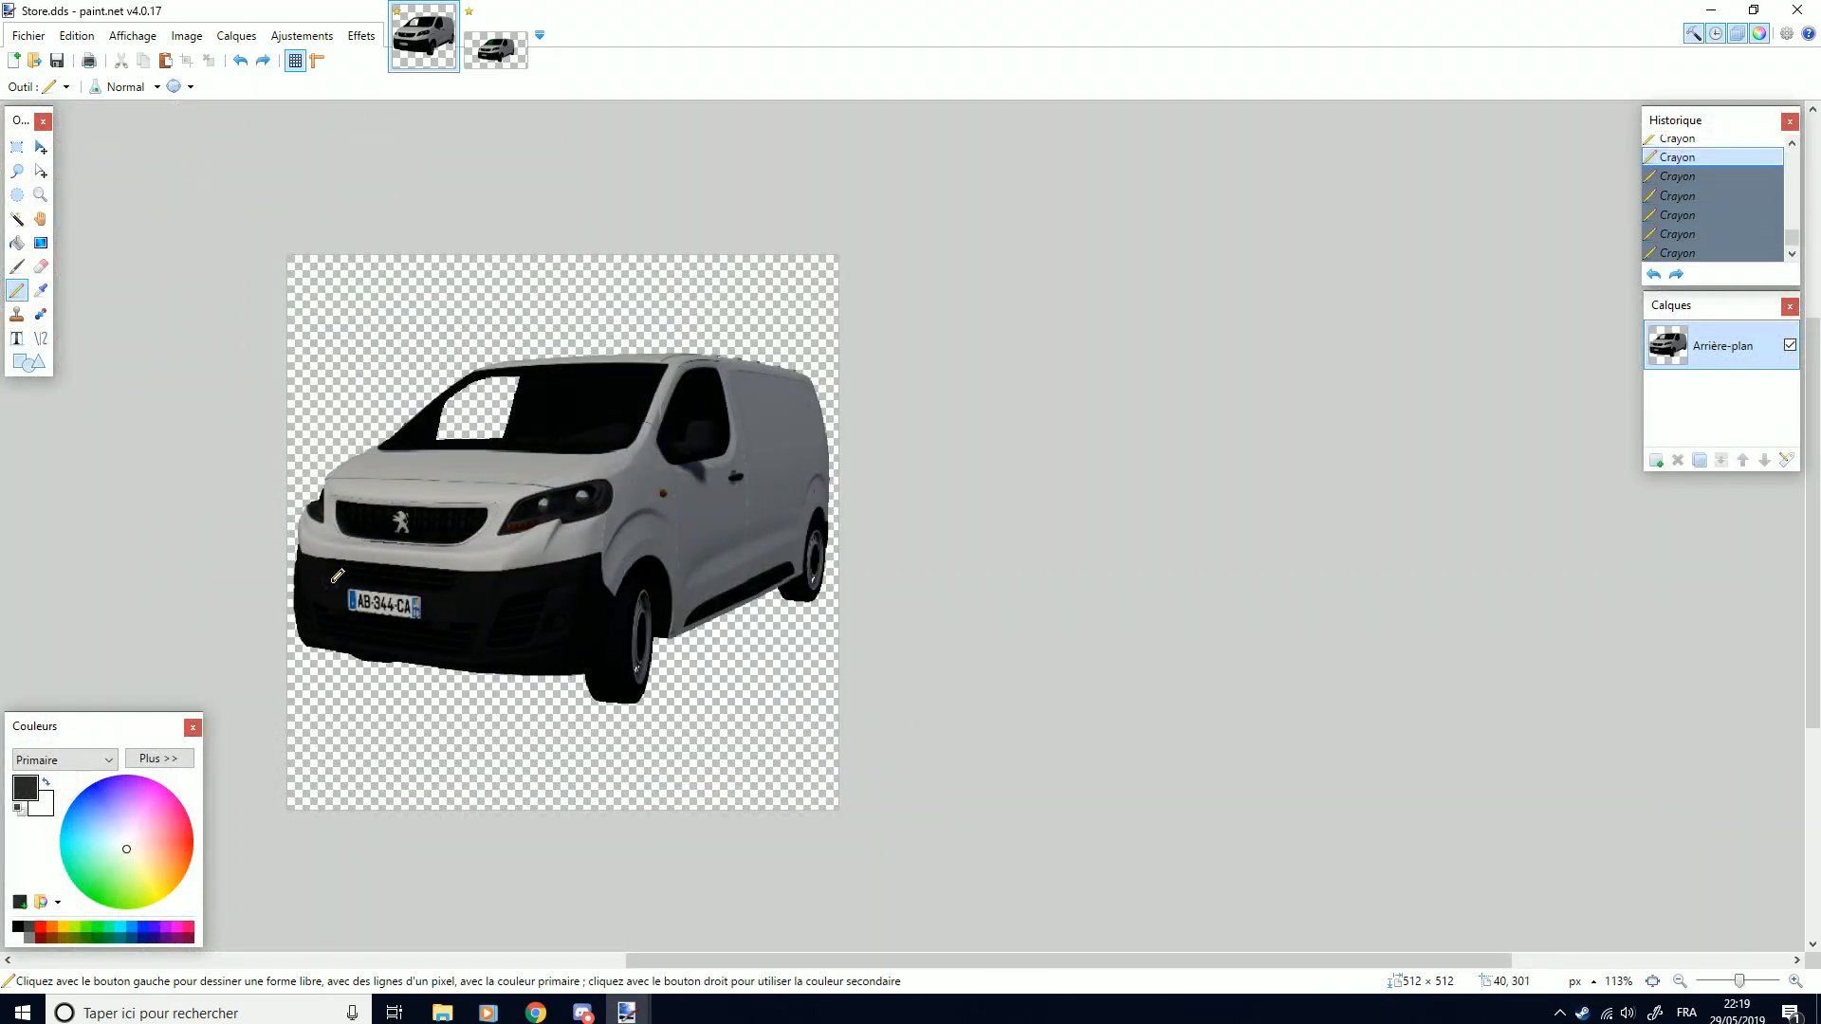
Sample a light grey from the van's front end and retouch the pixels around the grille edge with the Pencil
scroll(287, 571, "up", 4)
left_click(40, 294)
scroll(465, 517, "up", 10)
left_click(479, 433)
left_click(24, 292)
scroll(1156, 672, "down", 12)
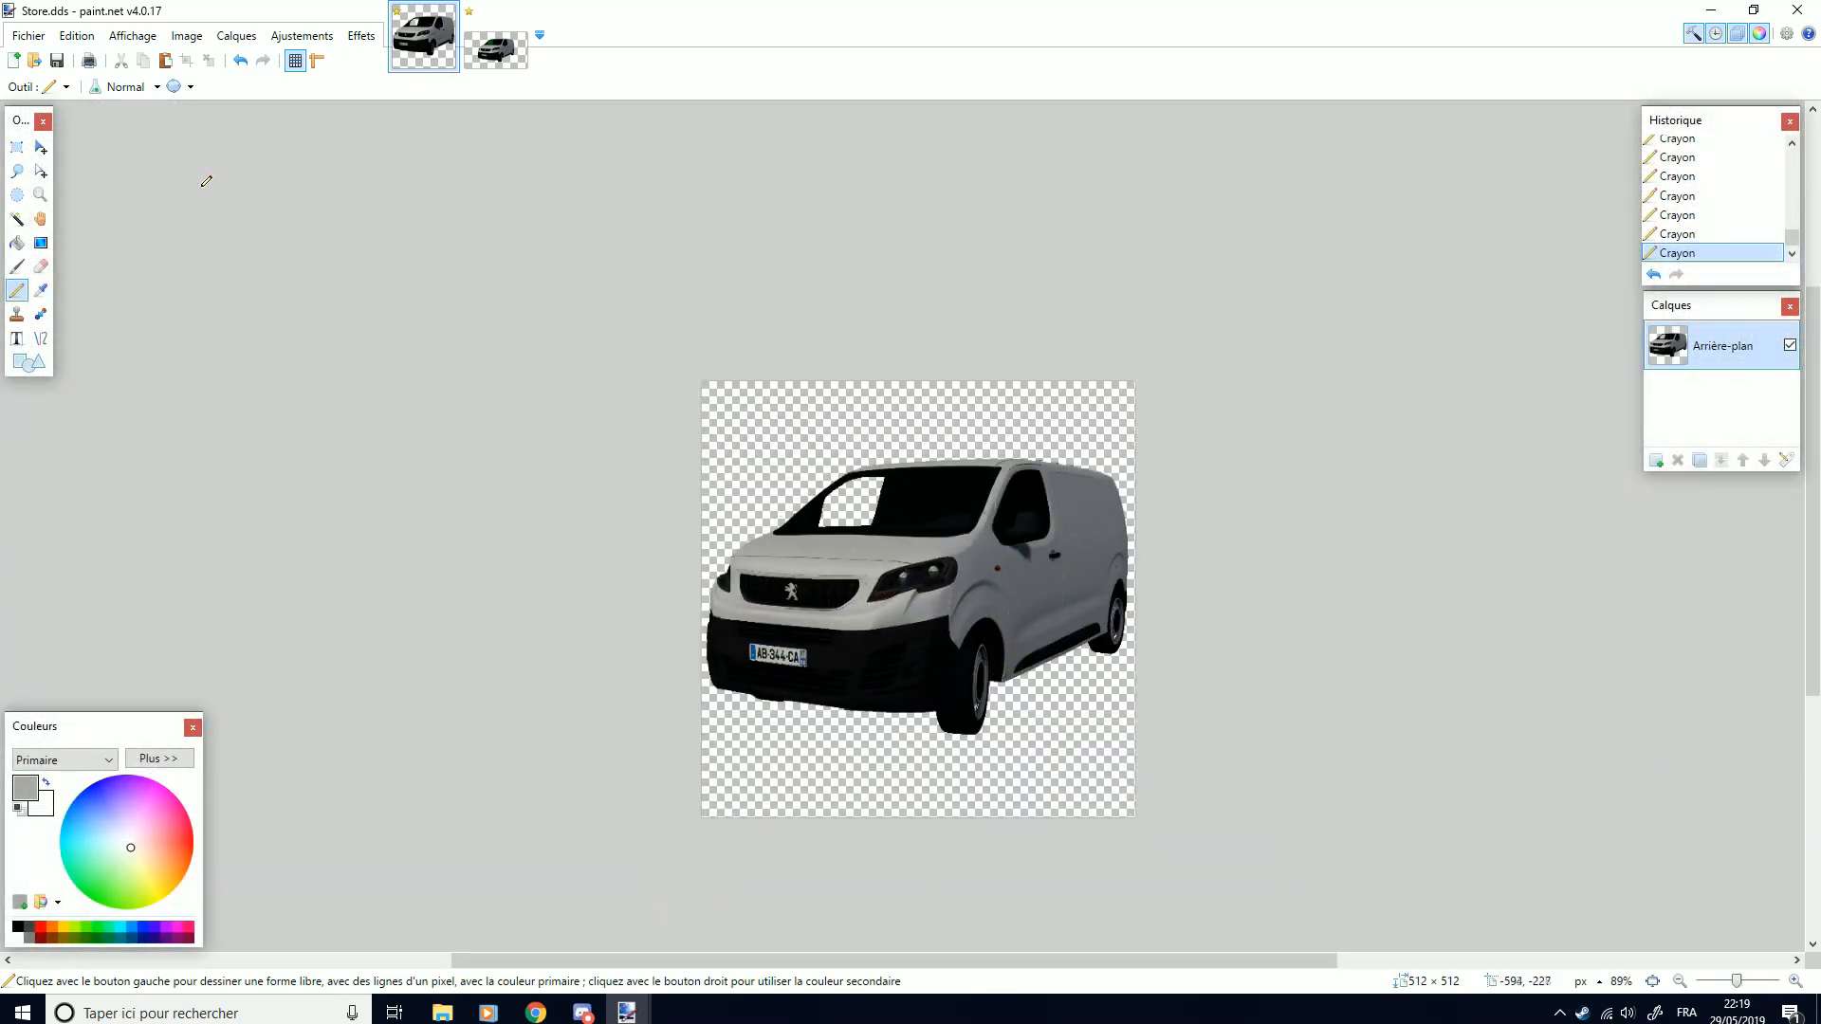
Save Store.dds as DXT5 with interpolated alpha, iterative compression and perceptual error metric, without MIP maps
left_click(57, 62)
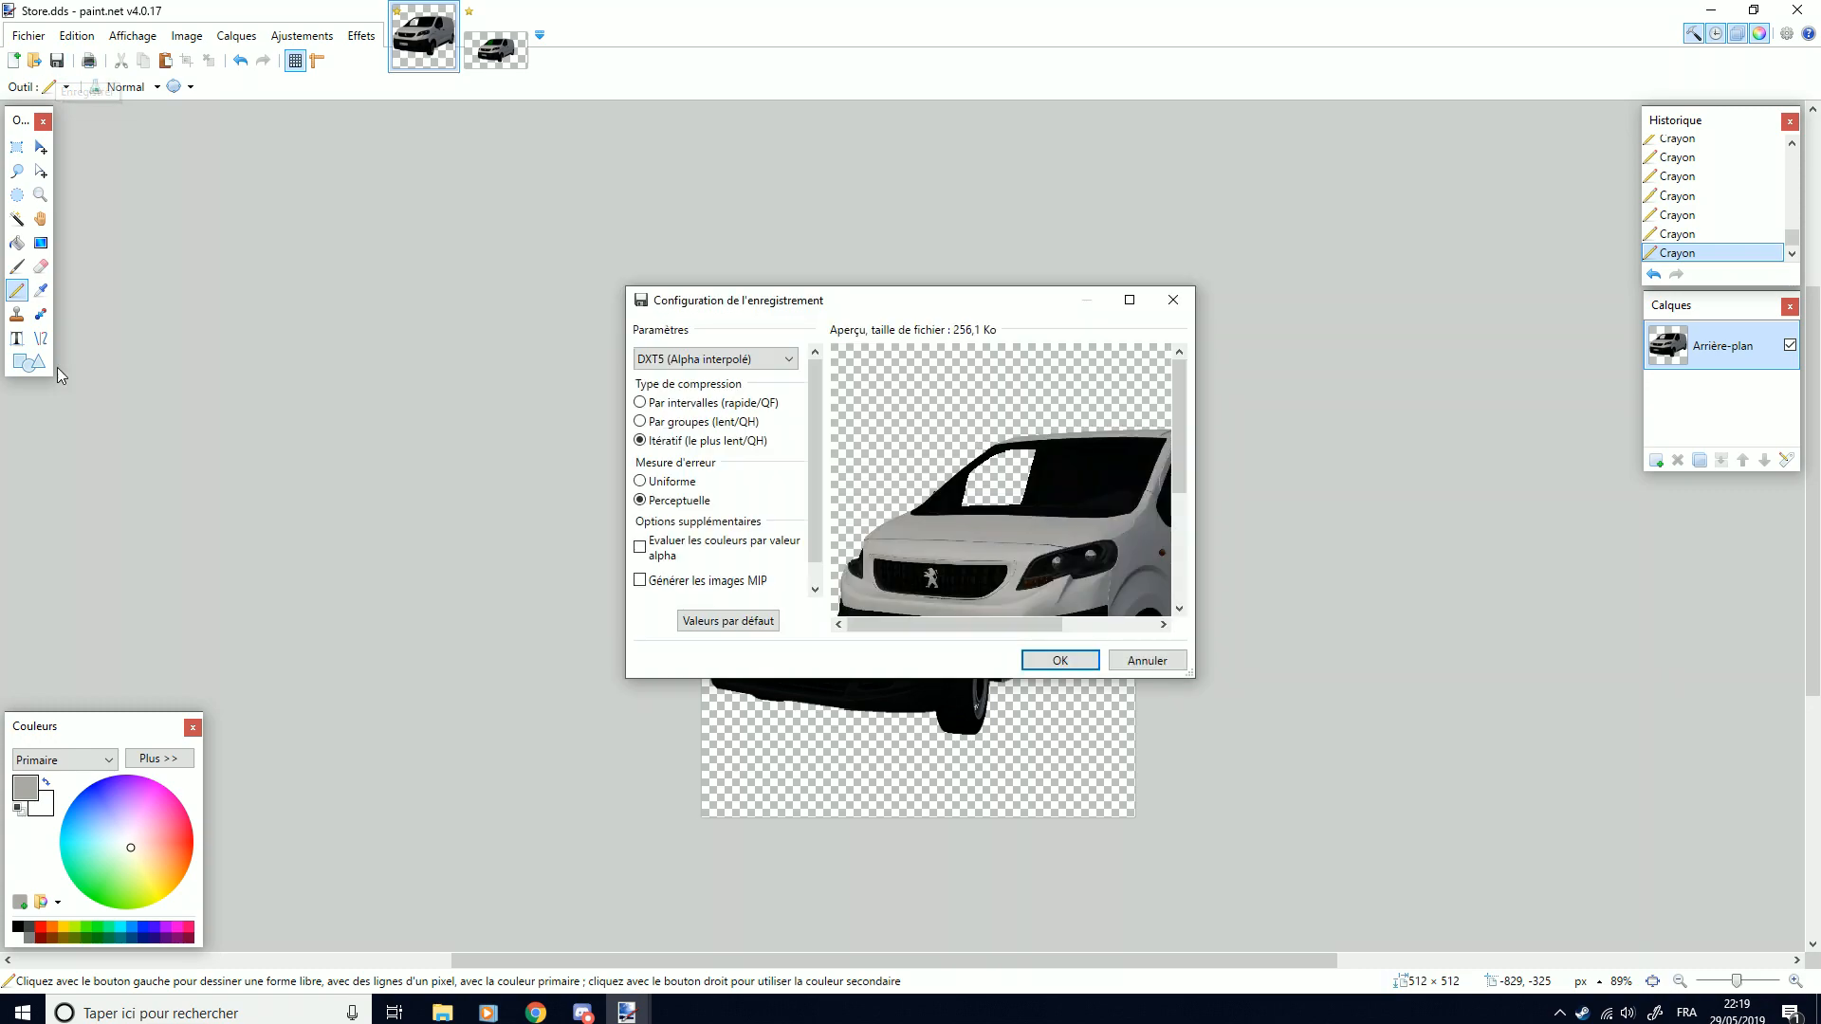
left_click(1031, 665)
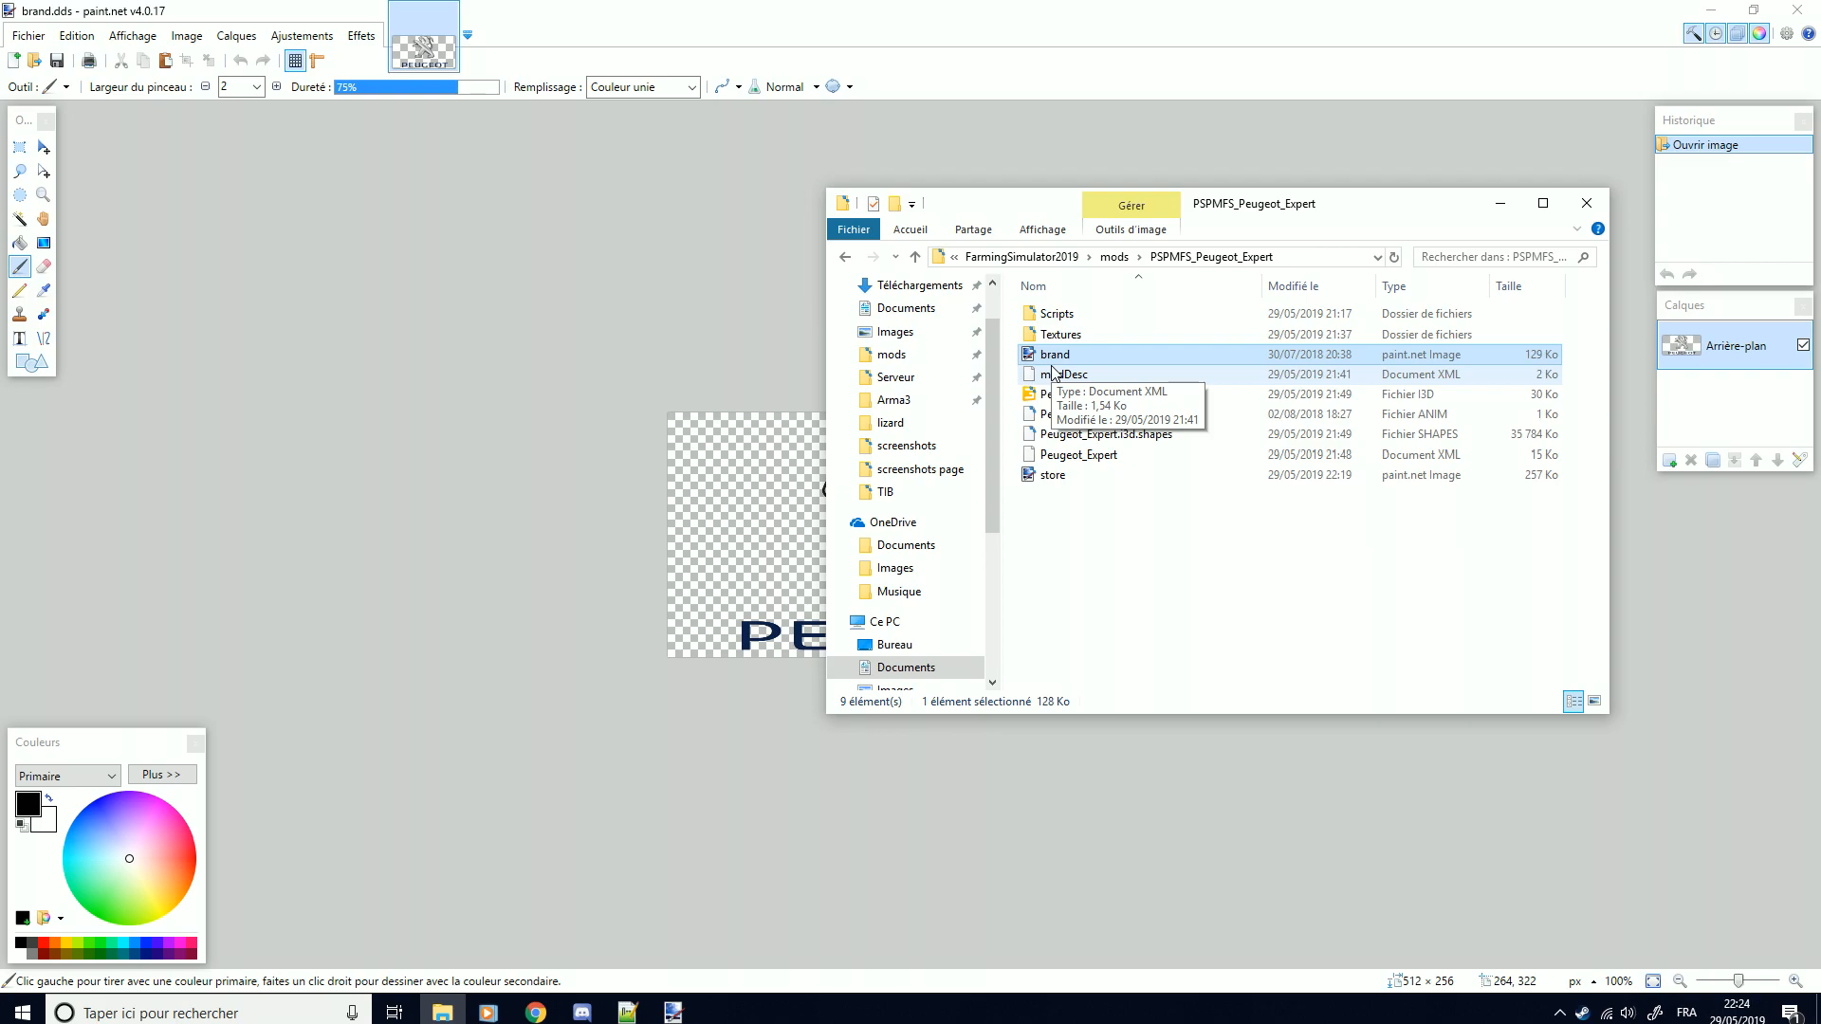
Switch to Notepad++ and examine the name, title and image attributes of the brand entry in modDesc.xml
left_click(21, 148)
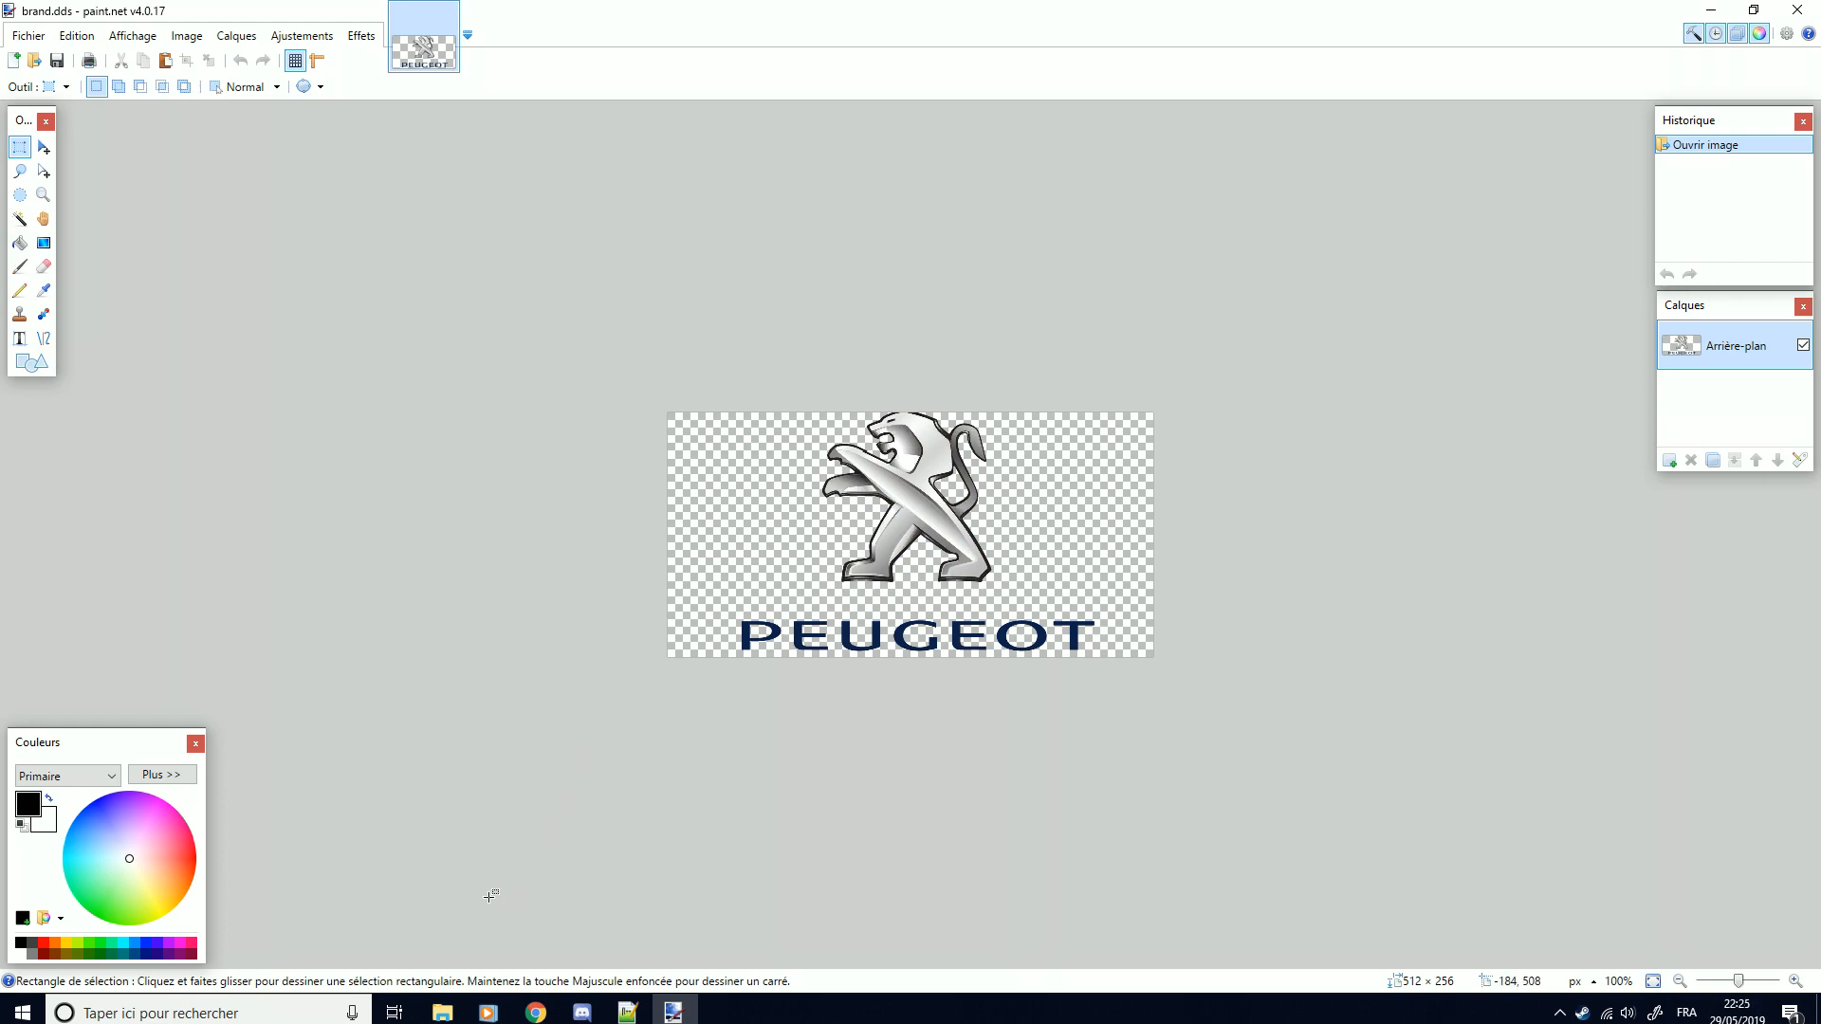
mouse_move(443, 1013)
left_click(627, 1011)
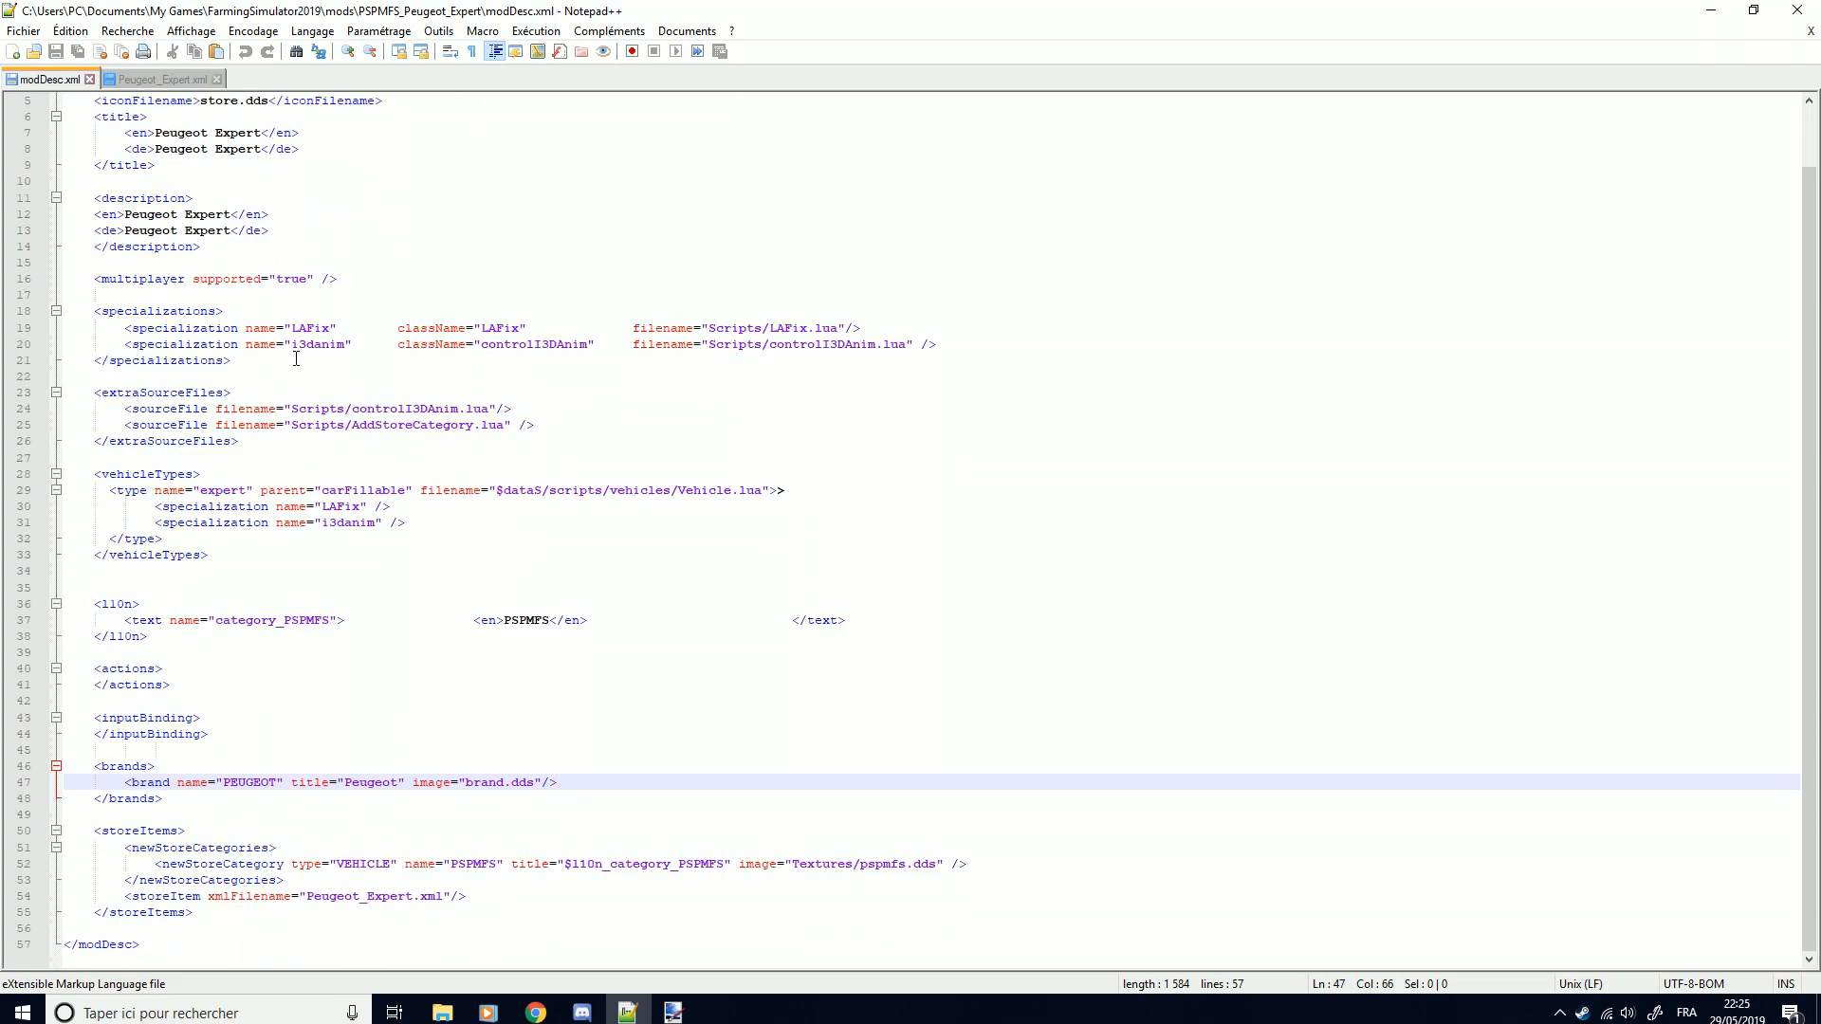
left_click_drag(167, 801, 55, 770)
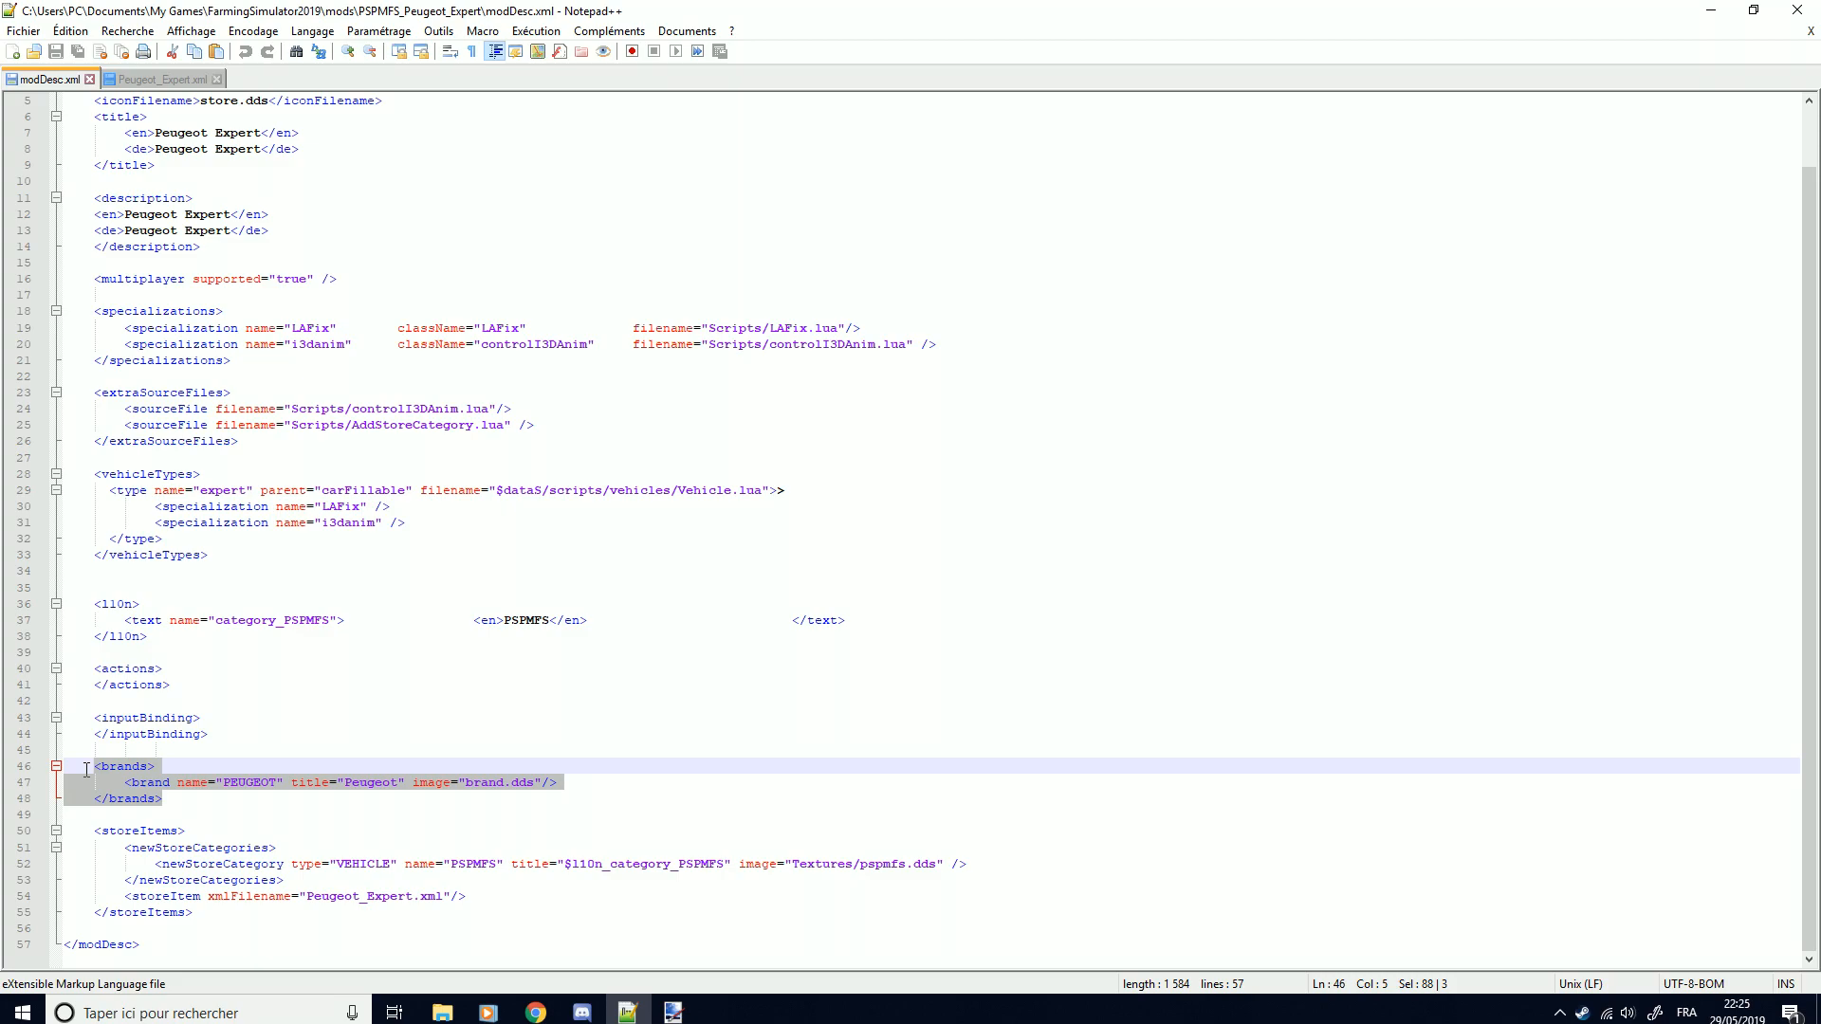
double_click(259, 782)
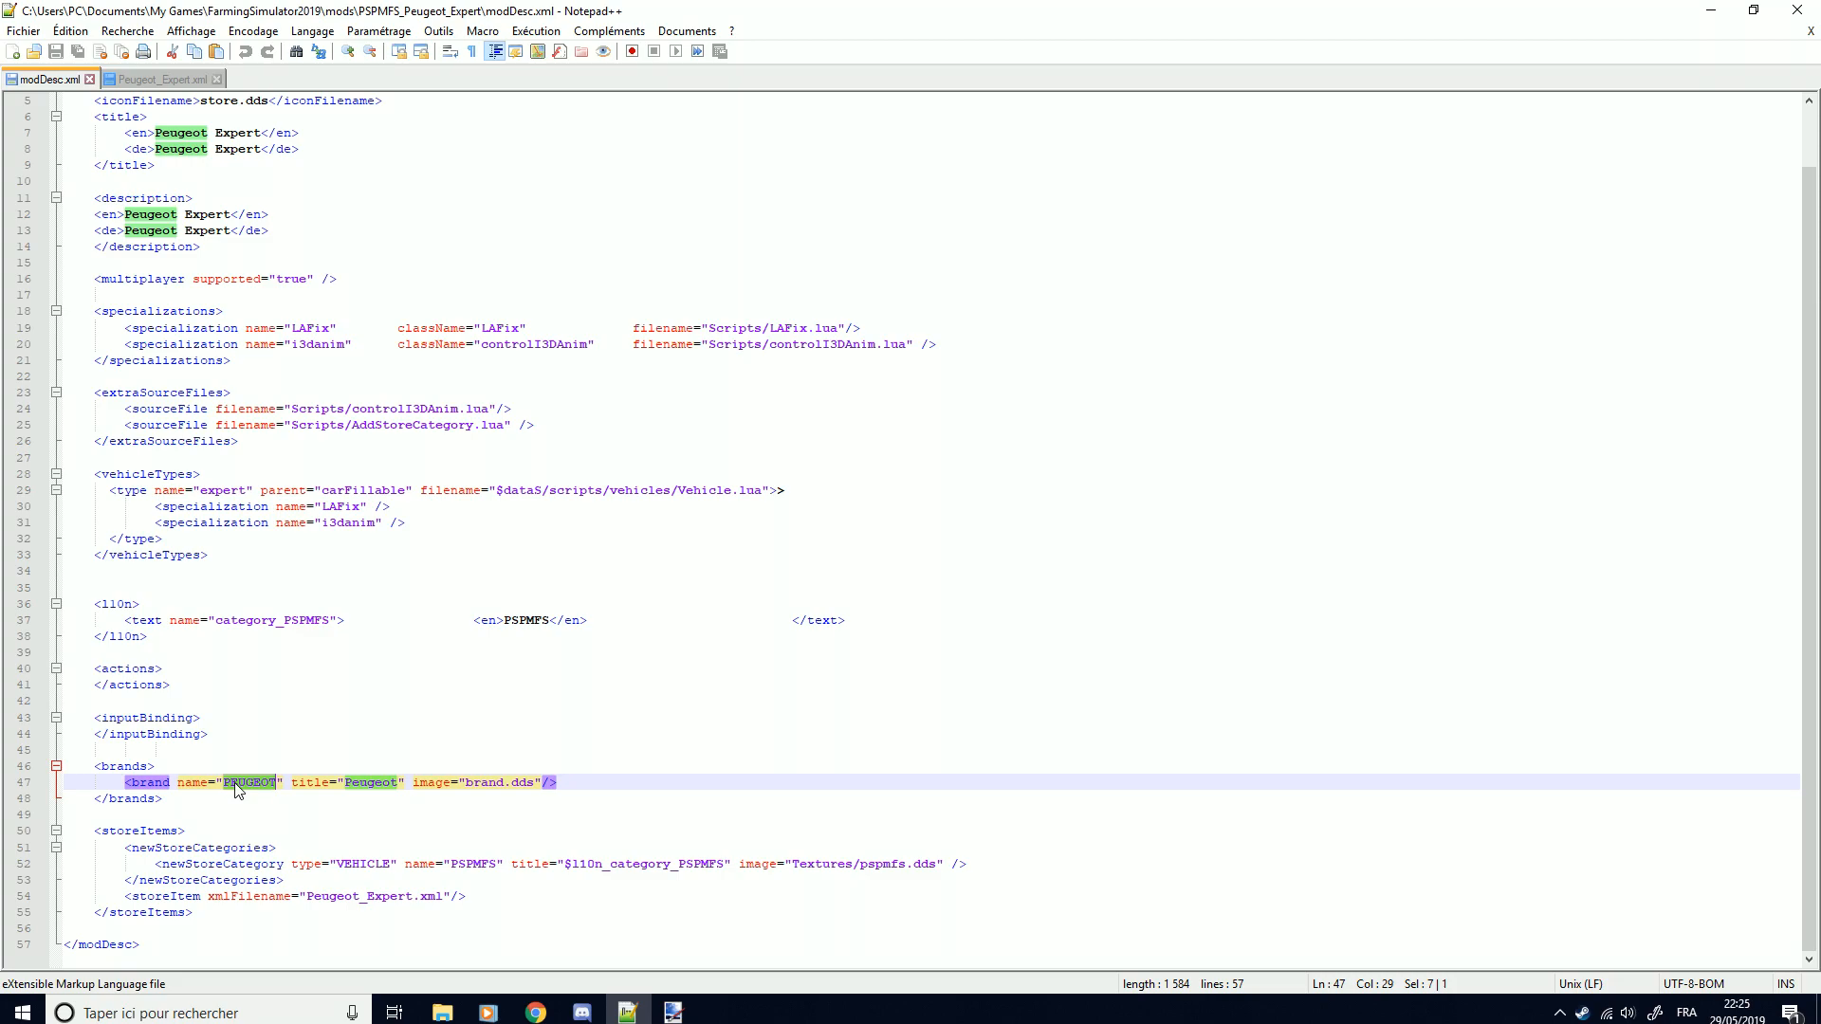
left_click(361, 784)
double_click(361, 783)
left_click(347, 785)
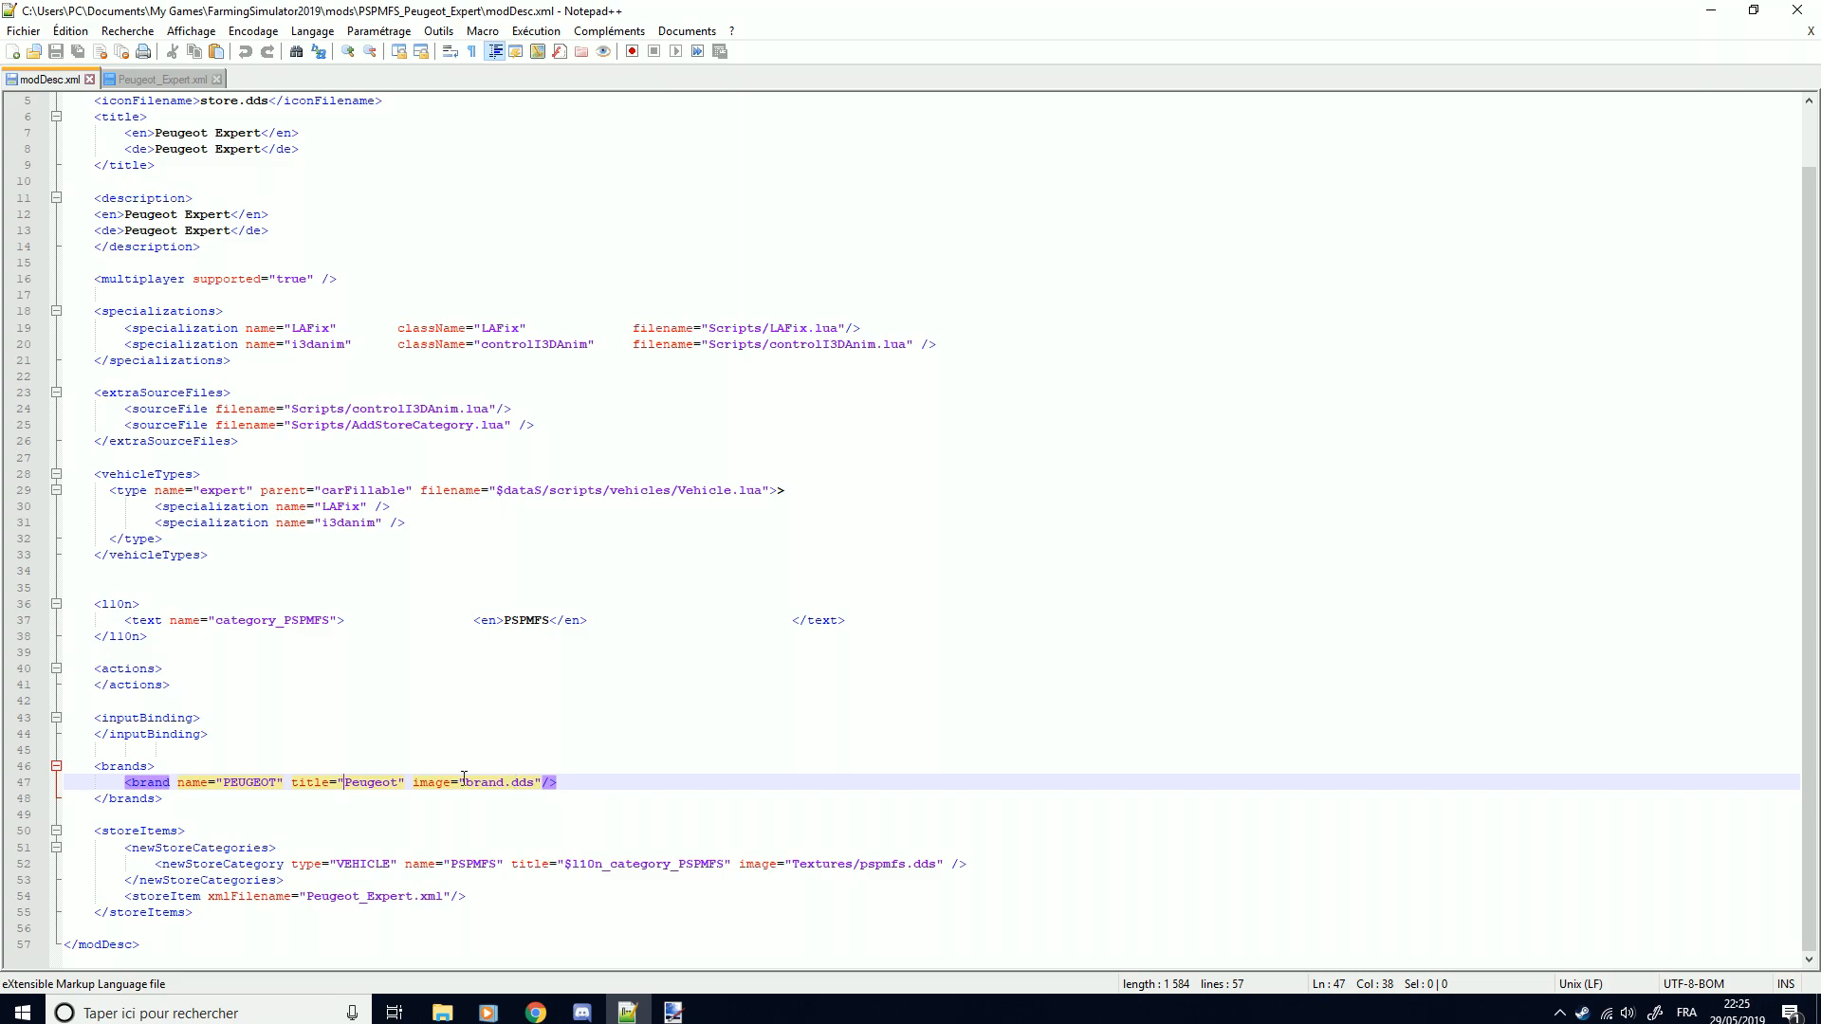
Switch to paint.net to view the brand.dds logo and check its file in the PSPMFS_Peugeot_Expert folder
left_click(674, 1013)
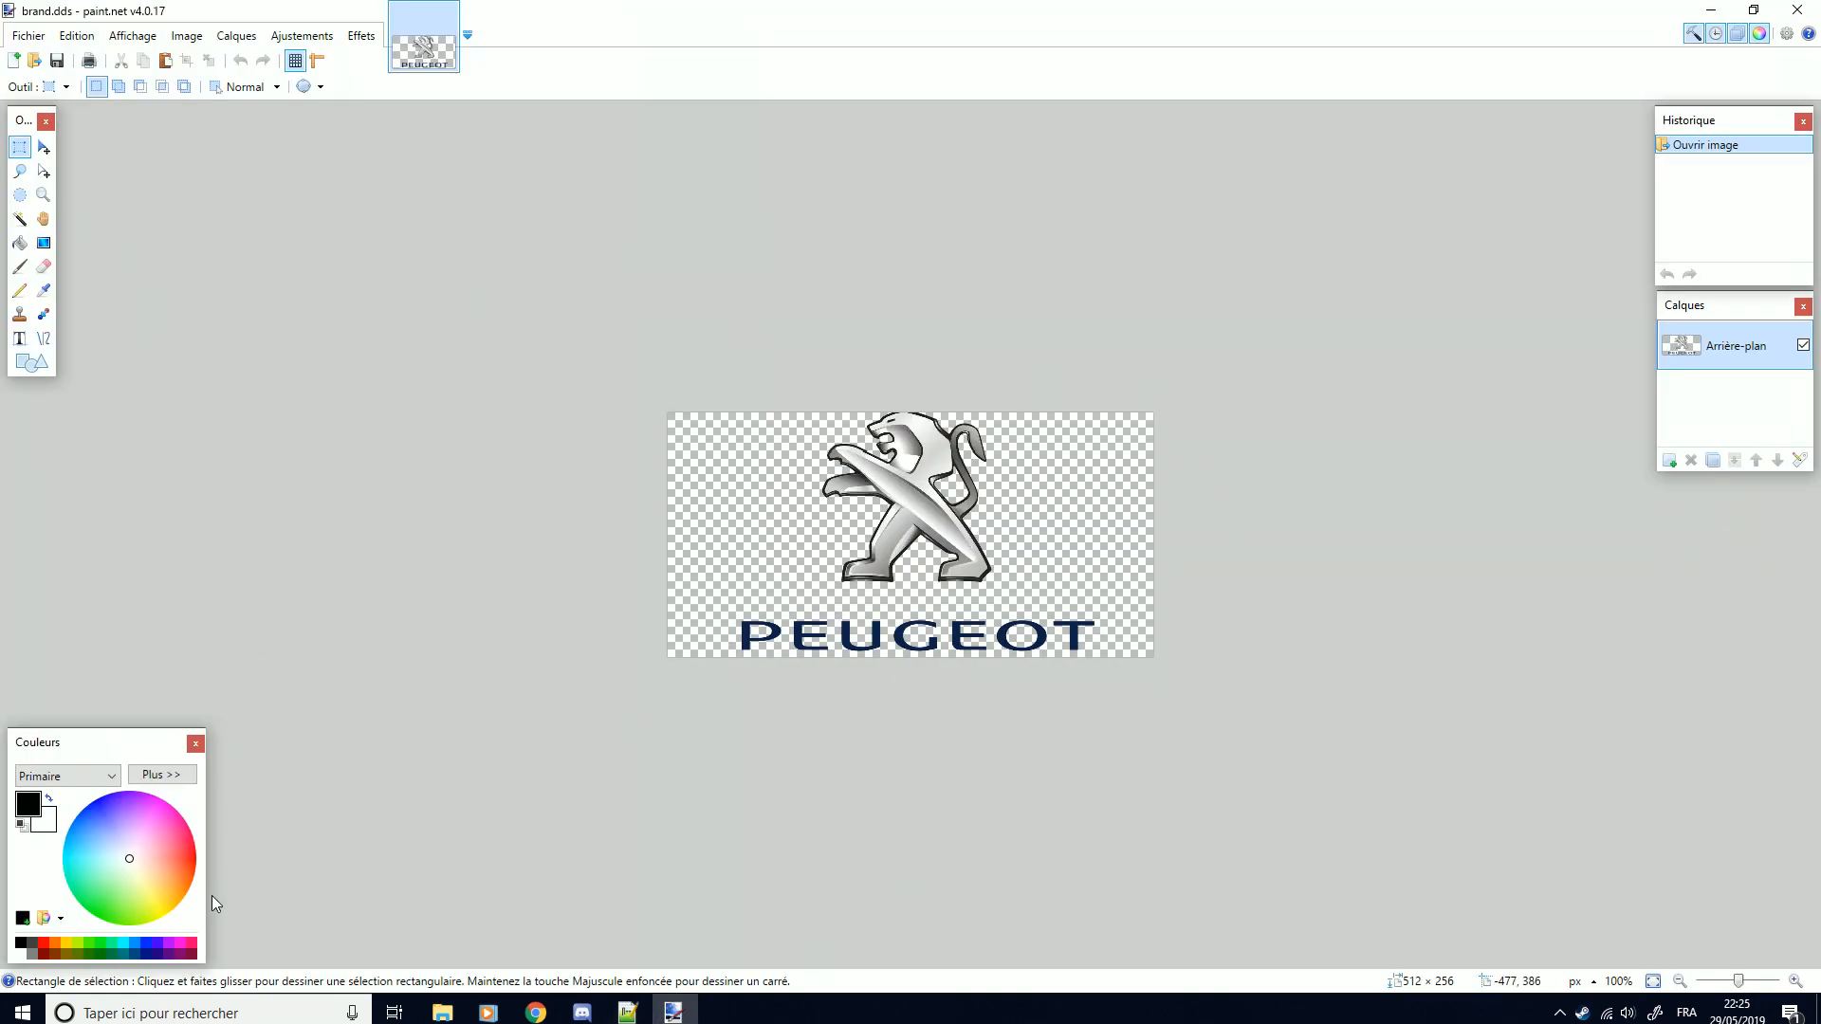
left_click(442, 1011)
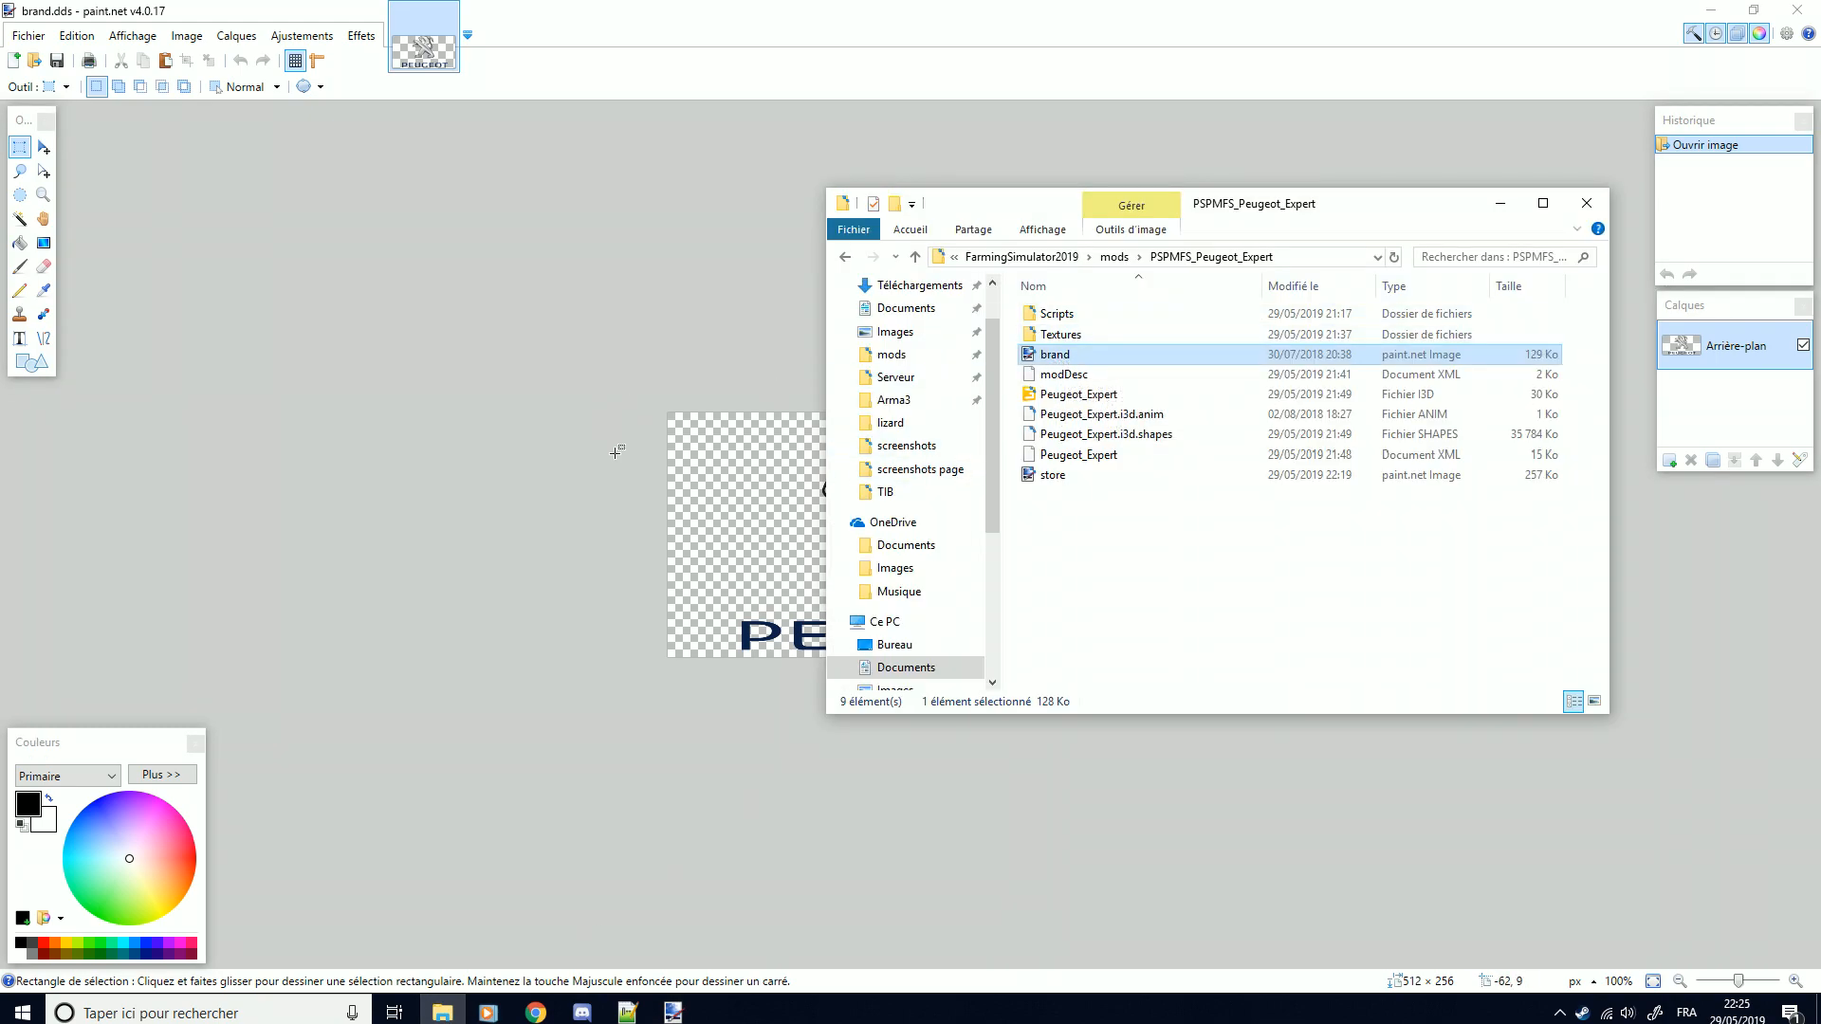
left_click(672, 1013)
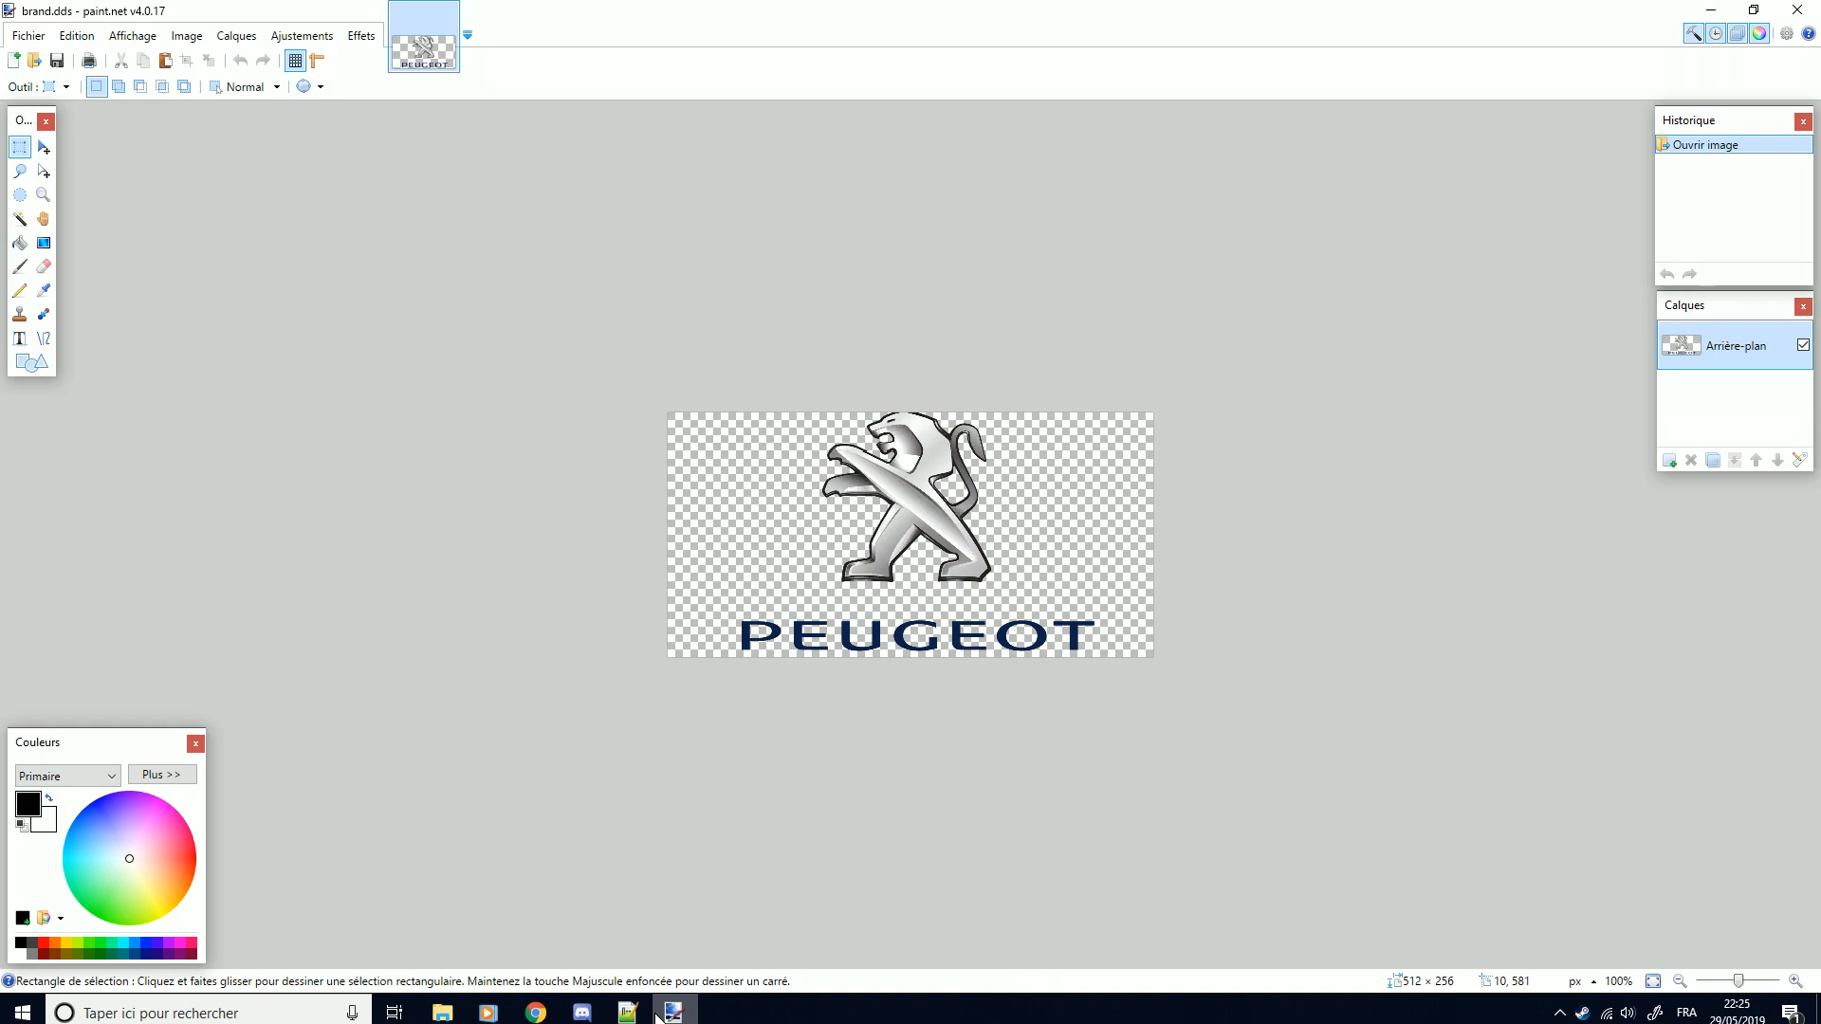
In Notepad++, compare the brand tag in Peugeot_Expert.xml with the brand name in modDesc.xml
left_click(627, 1012)
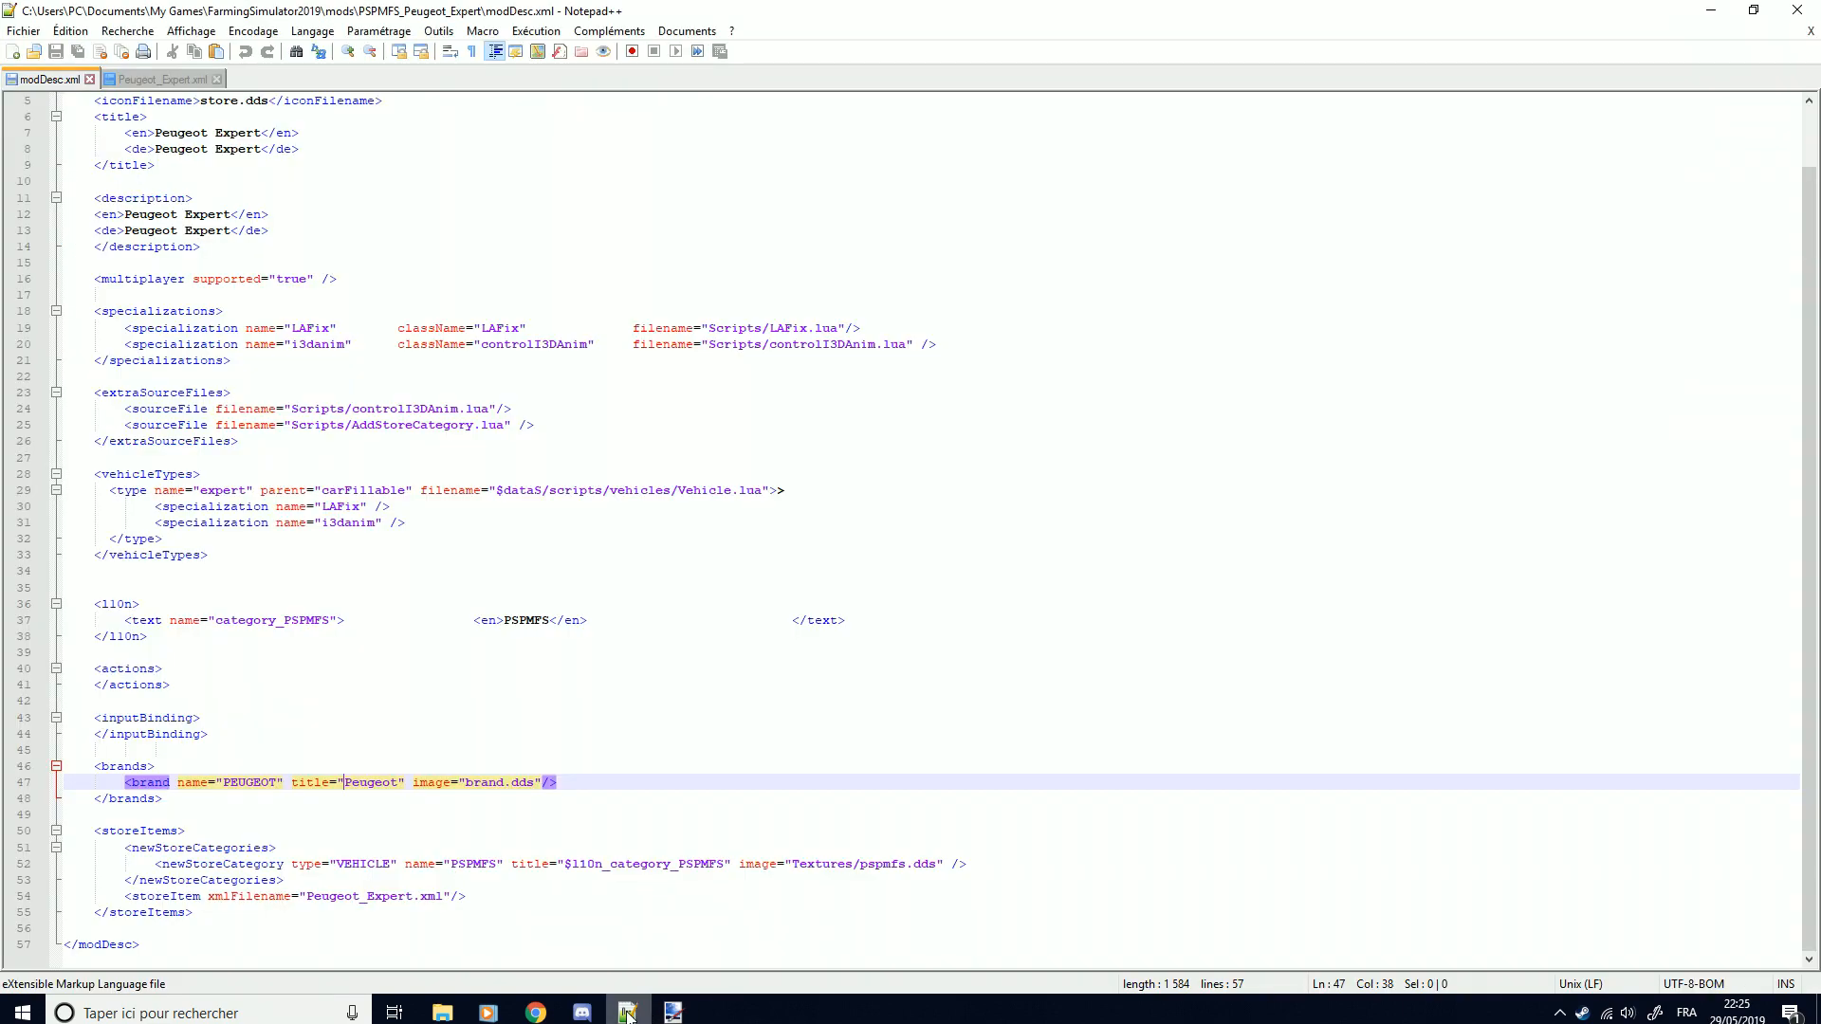
left_click(178, 82)
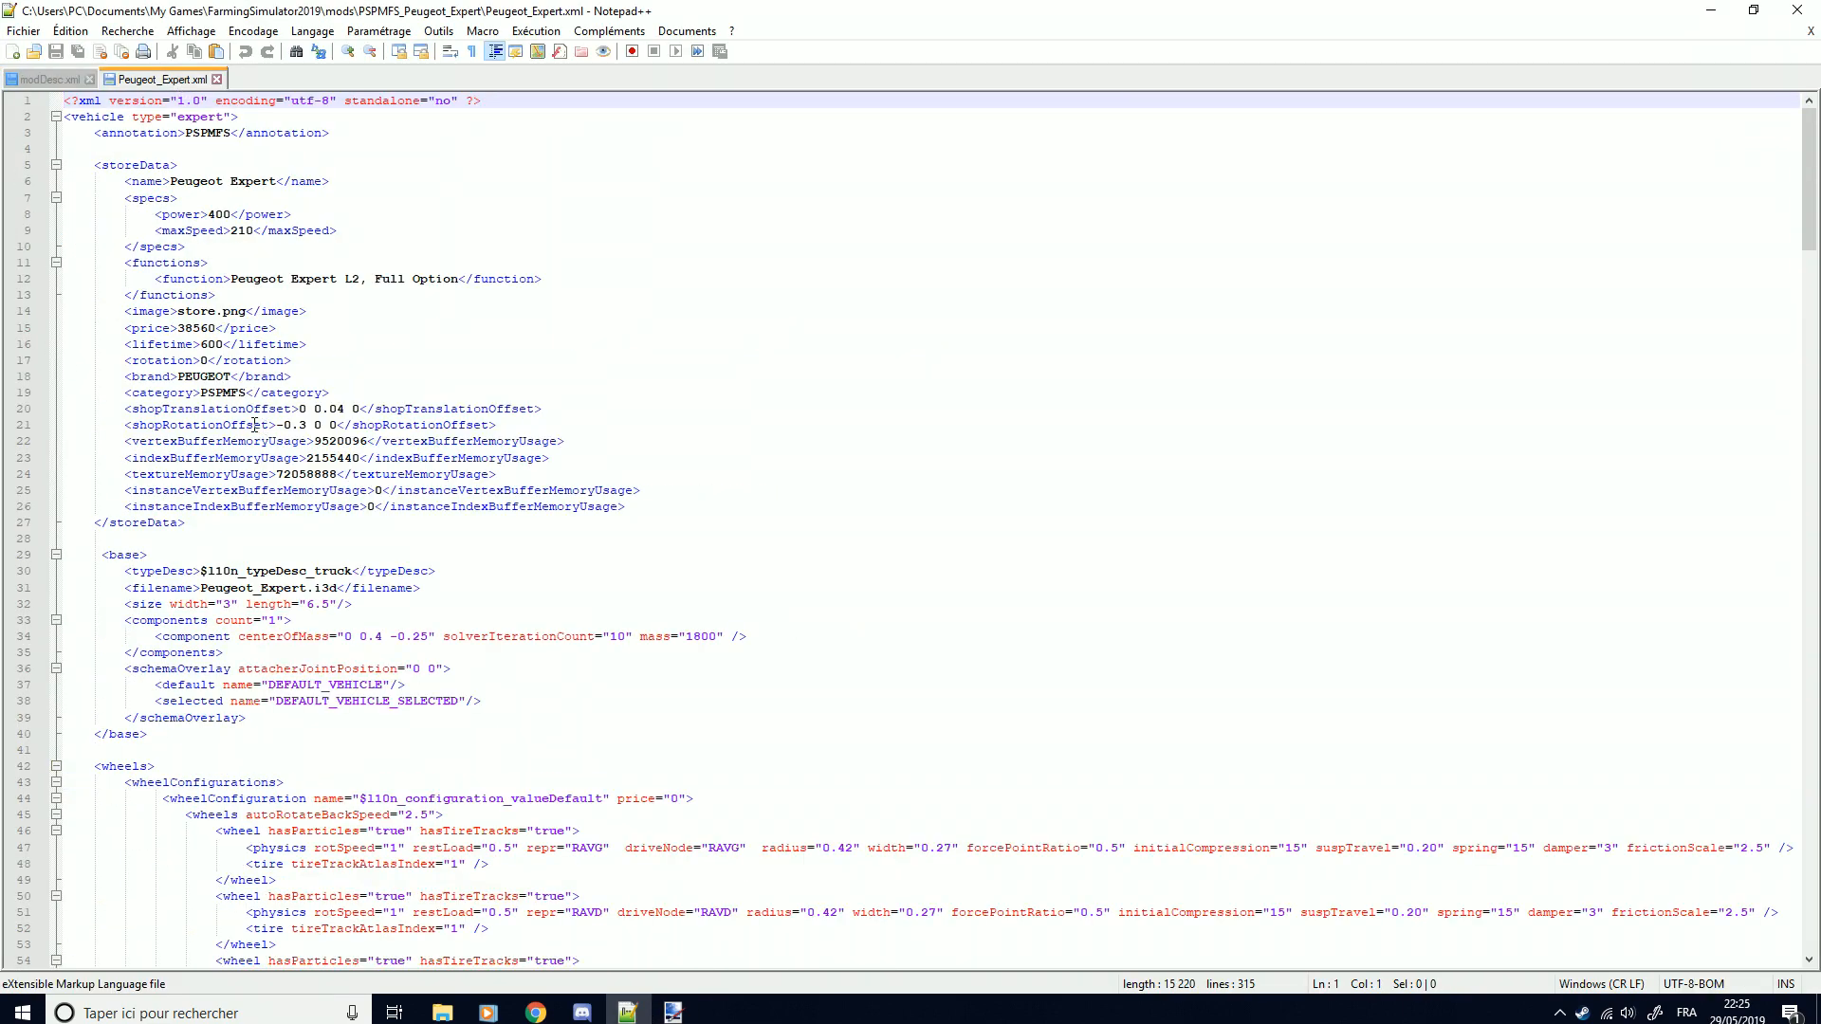
left_click_drag(125, 377, 301, 375)
left_click(442, 1013)
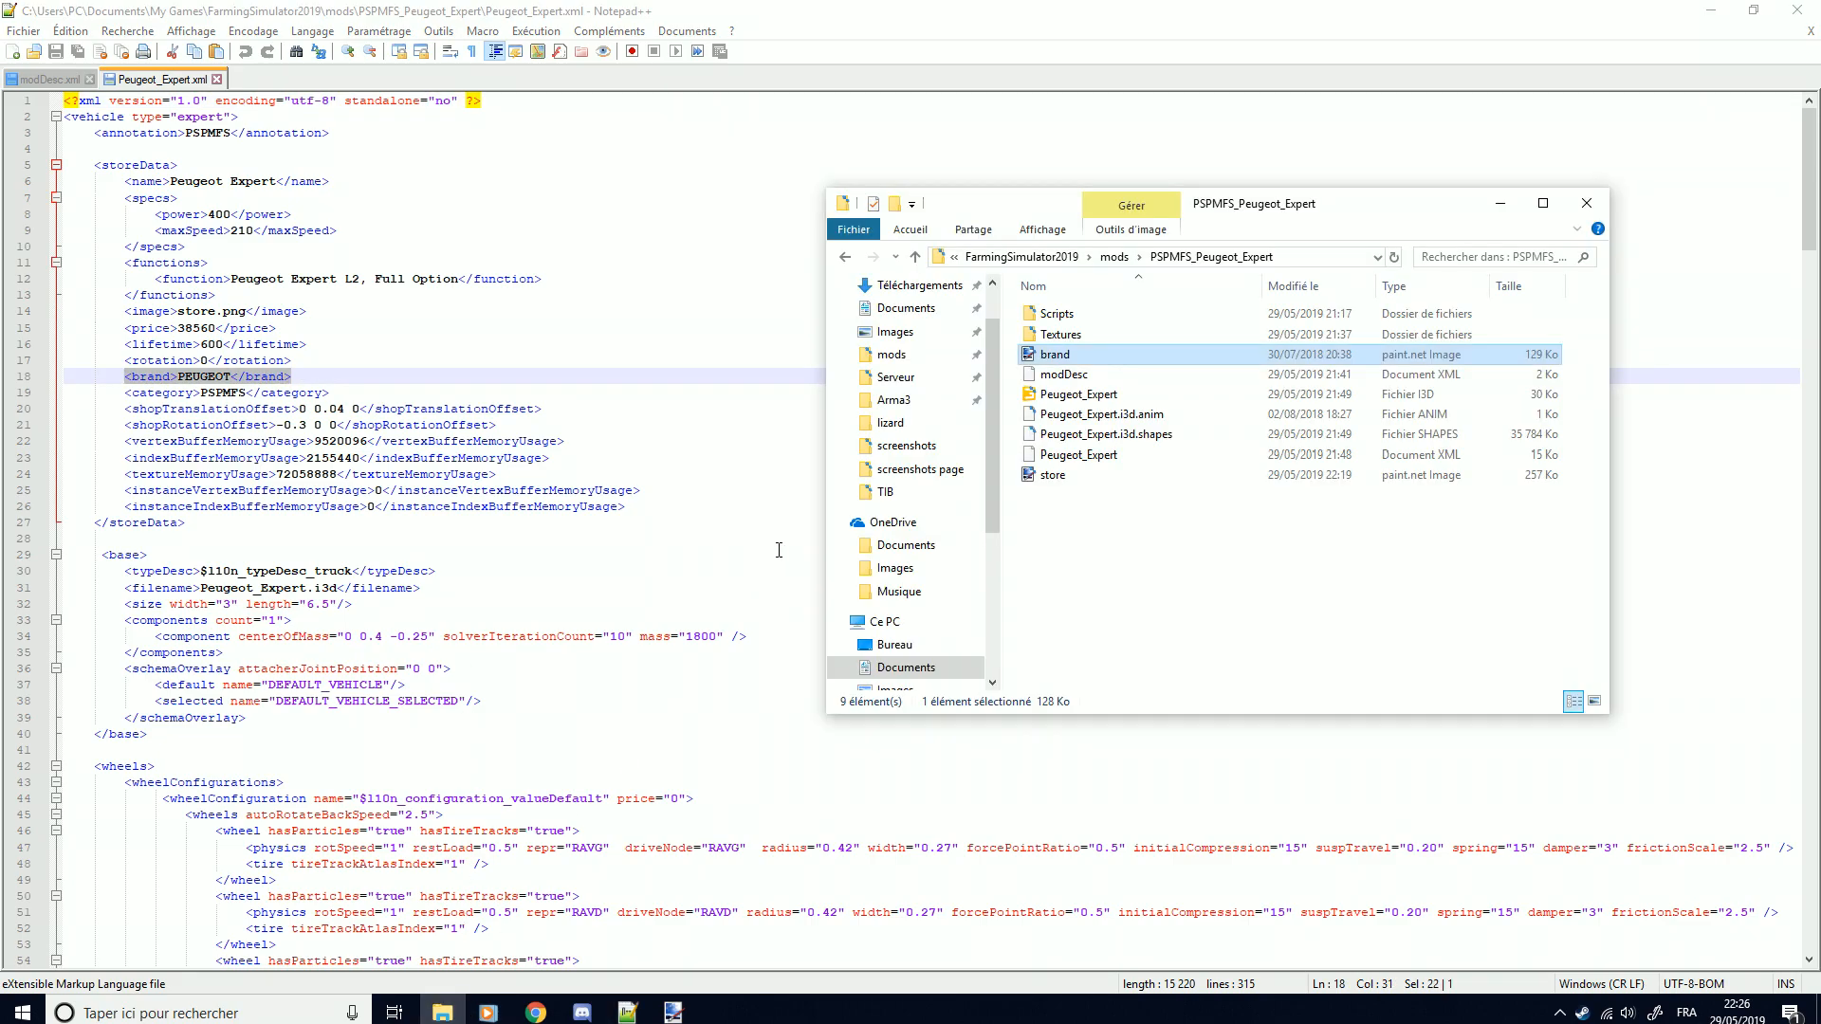
left_click(294, 381)
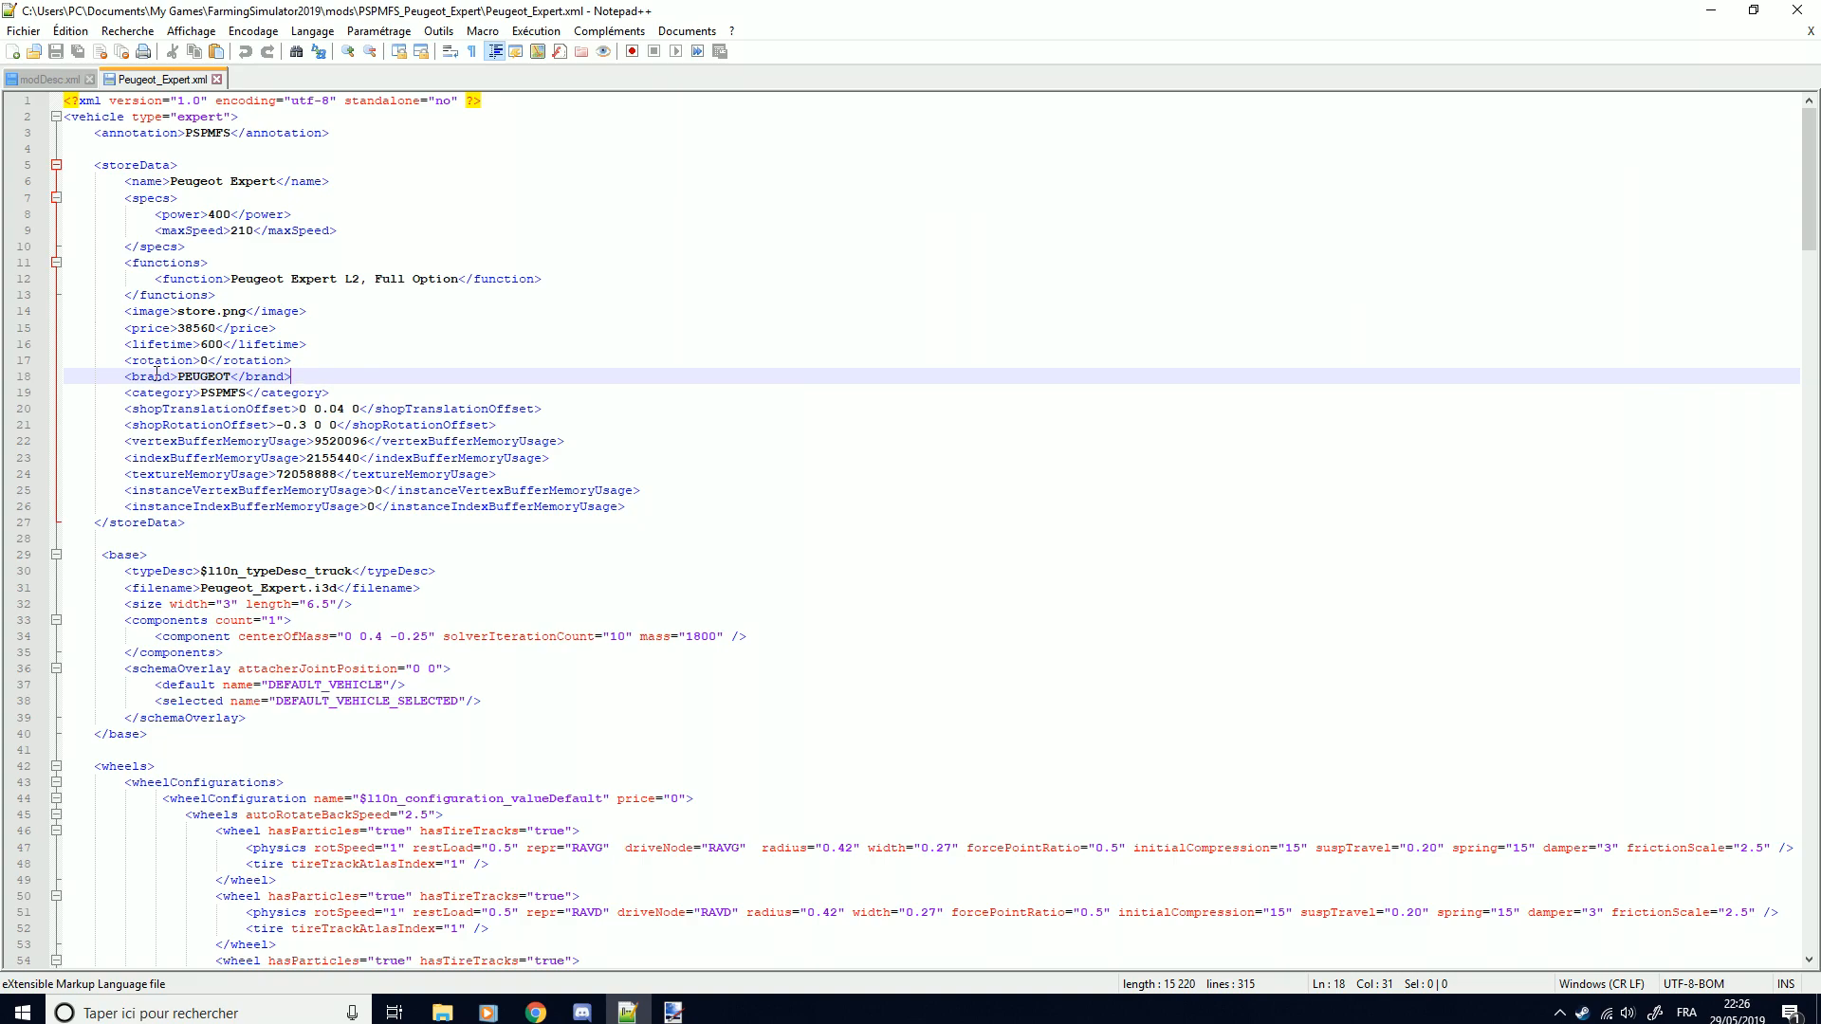
left_click_drag(127, 376, 293, 377)
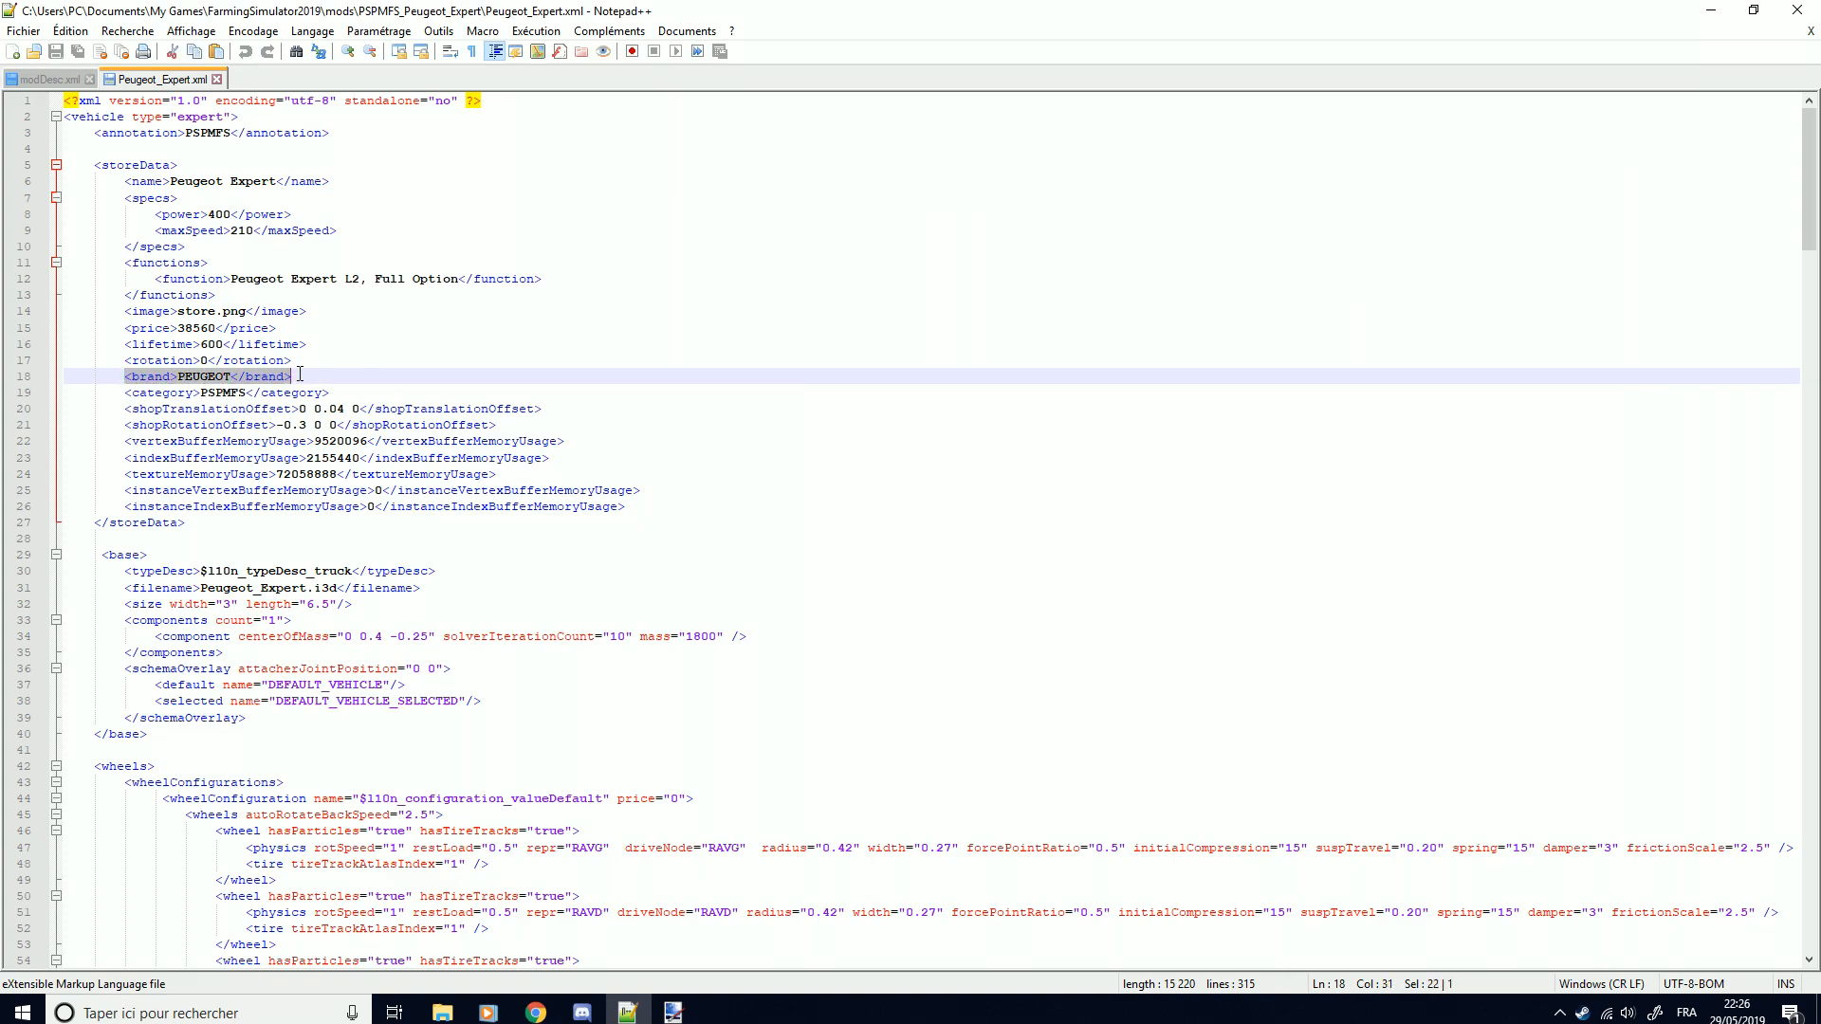
left_click(51, 83)
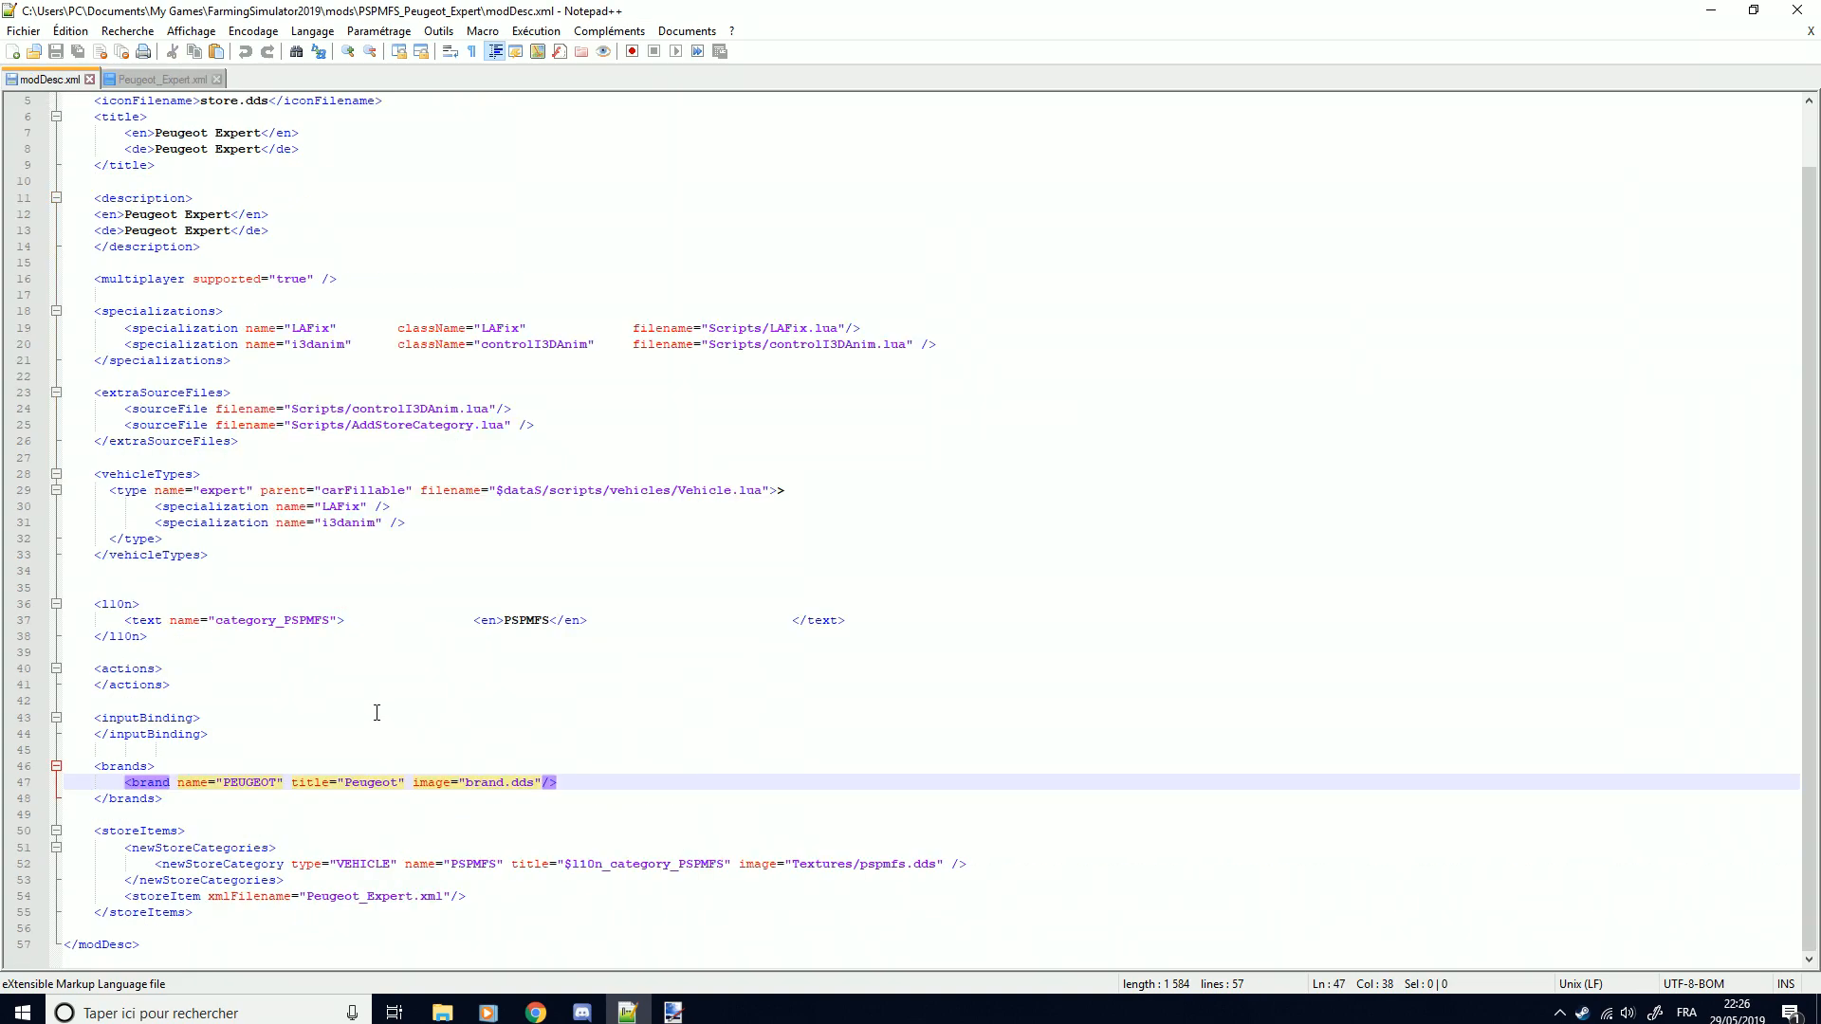
double_click(249, 782)
left_click(156, 79)
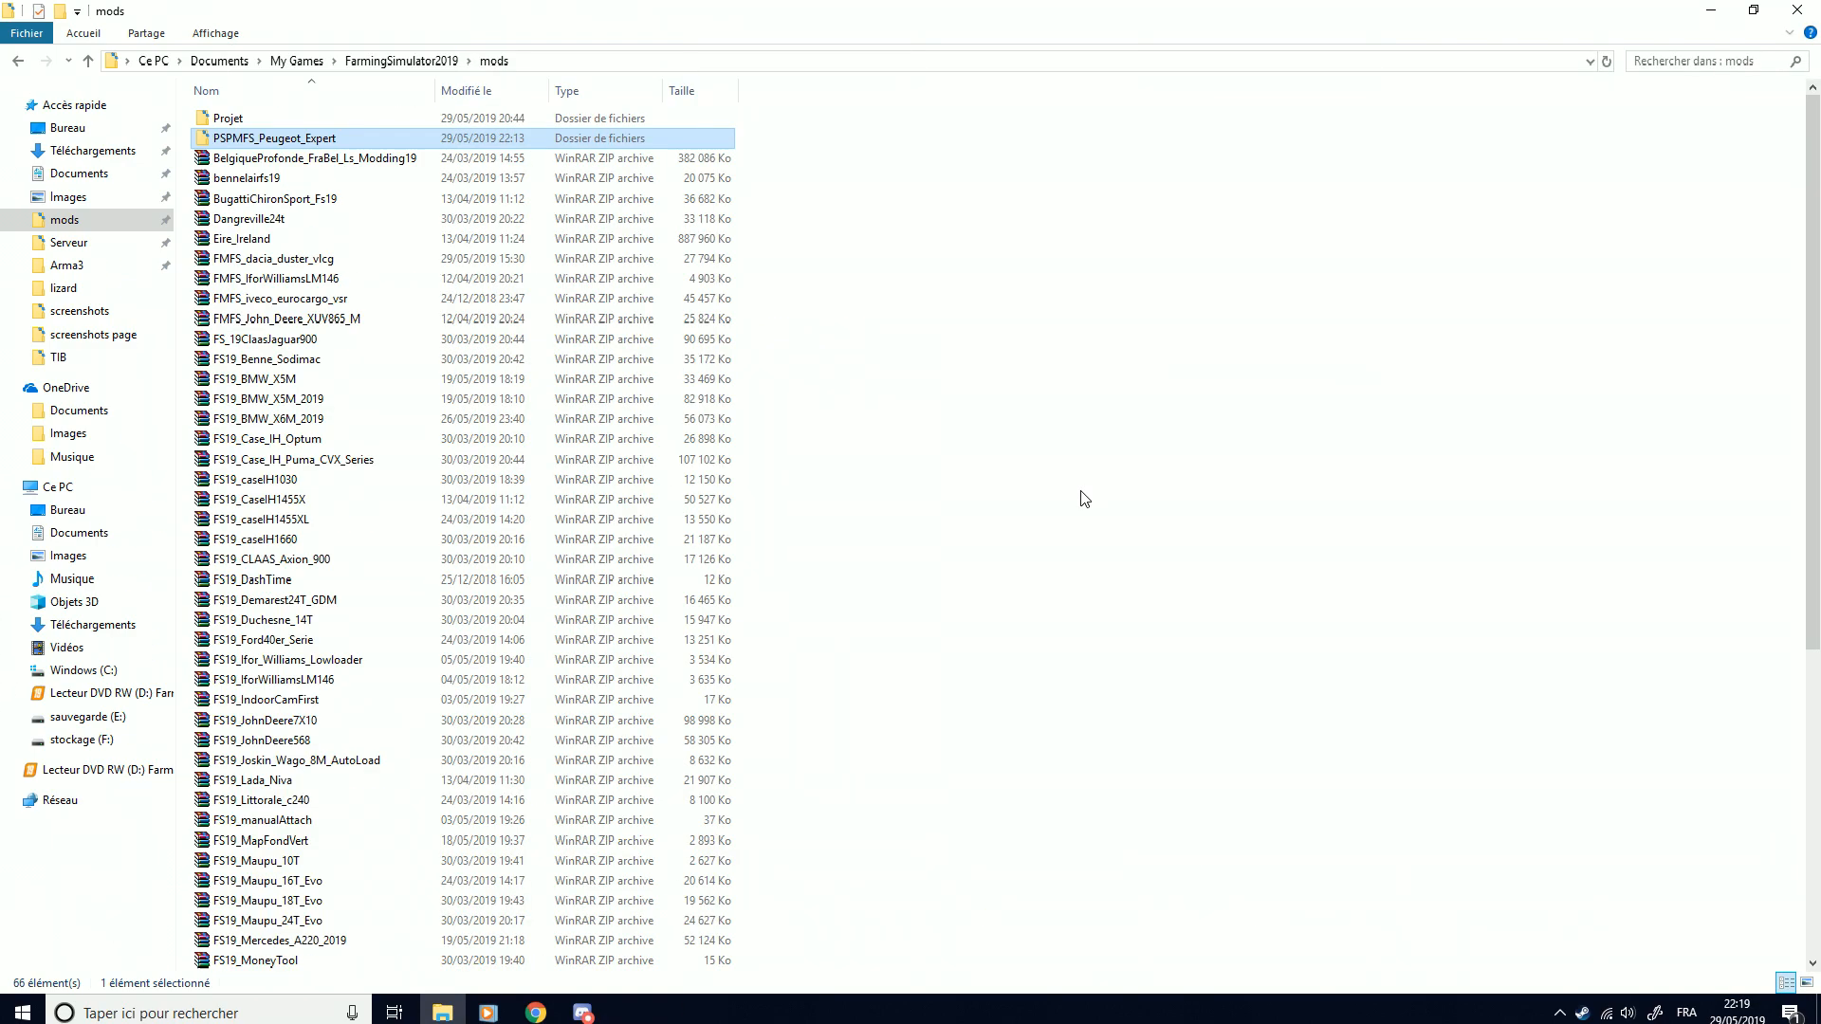
In File Explorer, delete the old PSPMFS_Peugeot_Expert ZIP archive from the mods folder
key("Down")
key("Down")
key("Down")
key("Down")
key("Down")
scroll(413, 884, "down", 8)
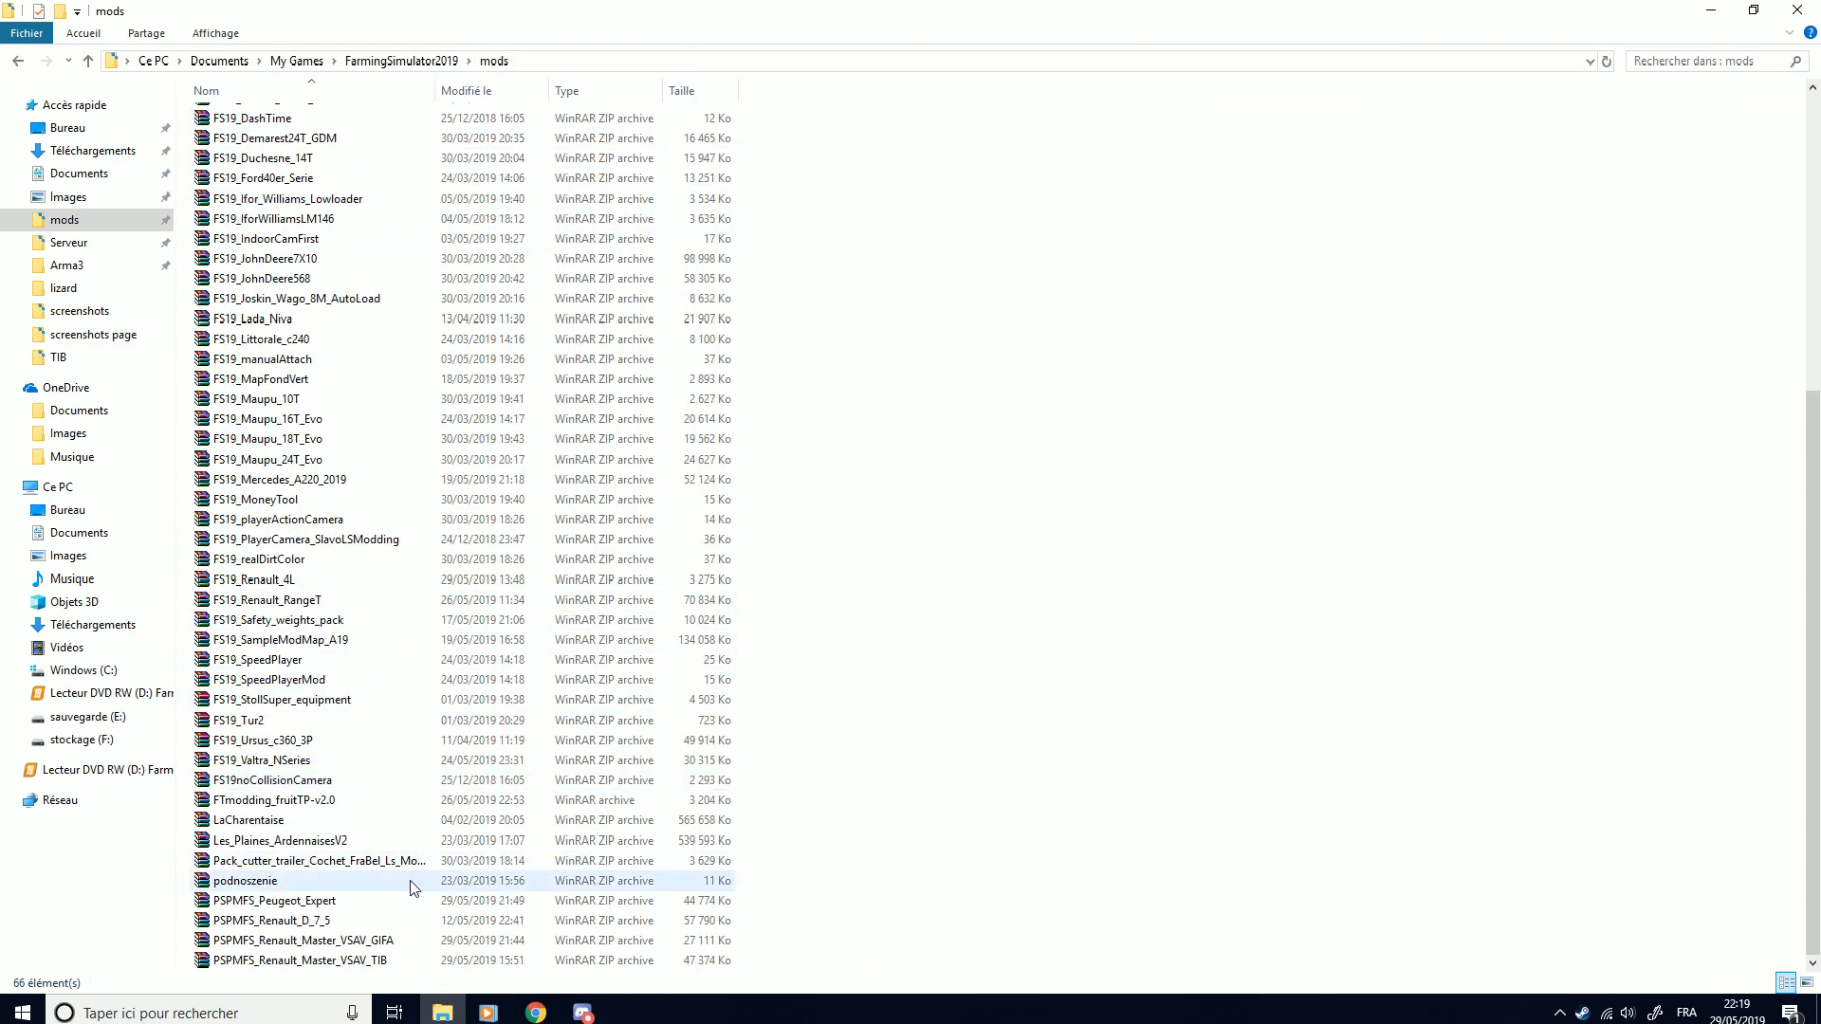
right_click(326, 900)
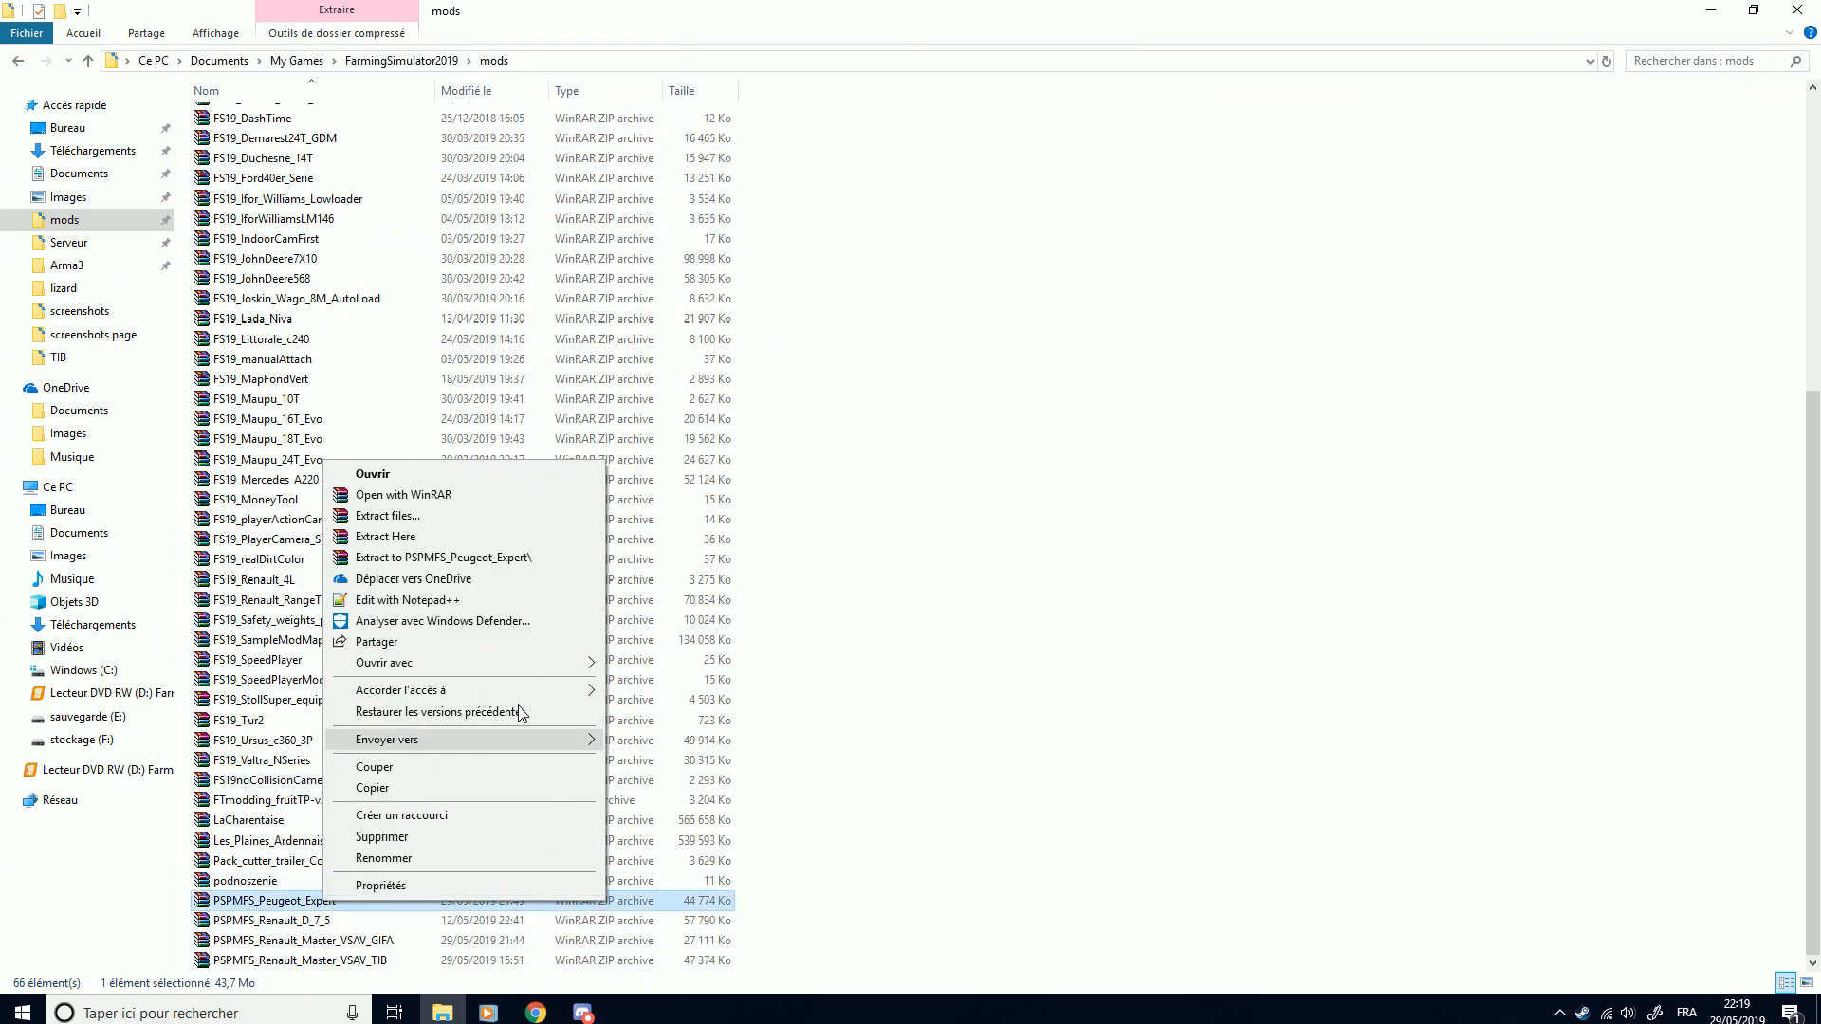
left_click(405, 835)
left_click(967, 581)
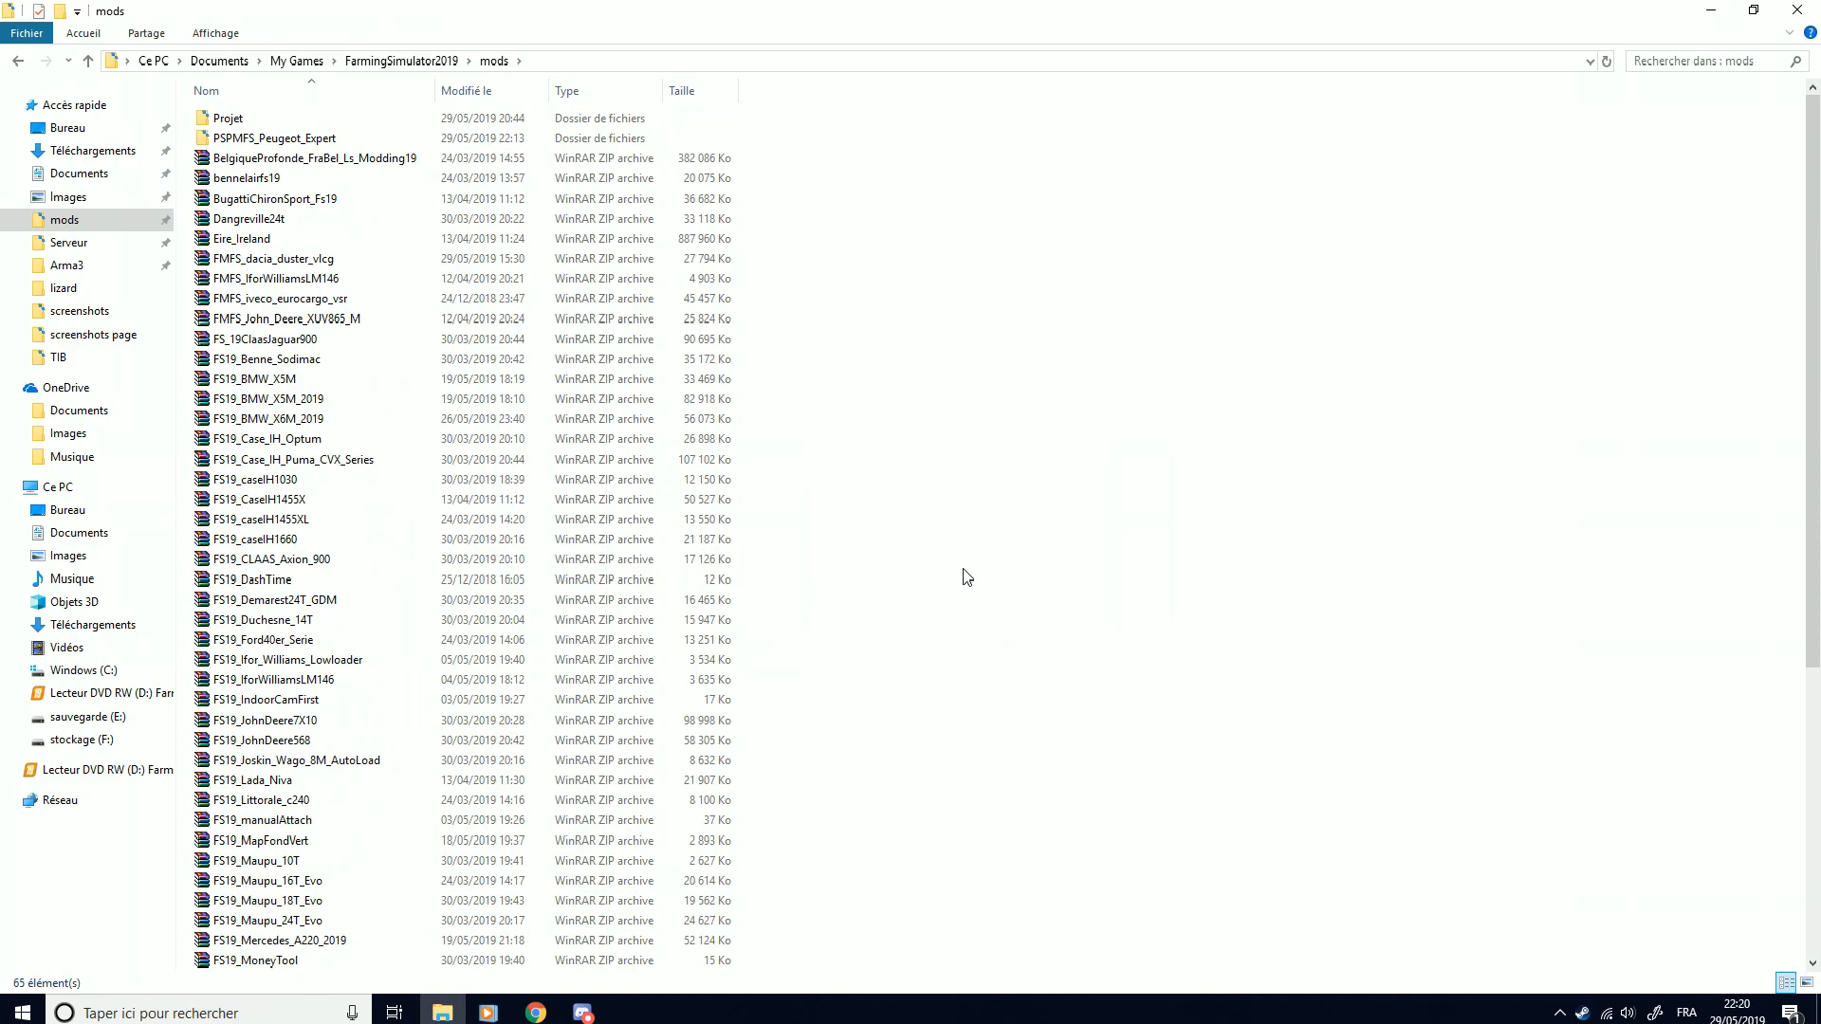
Copy the PSPMFS_Peugeot_Expert folder's name and create a new WinRAR ZIP archive with that name in the mods folder
right_click(349, 134)
mouse_move(436, 283)
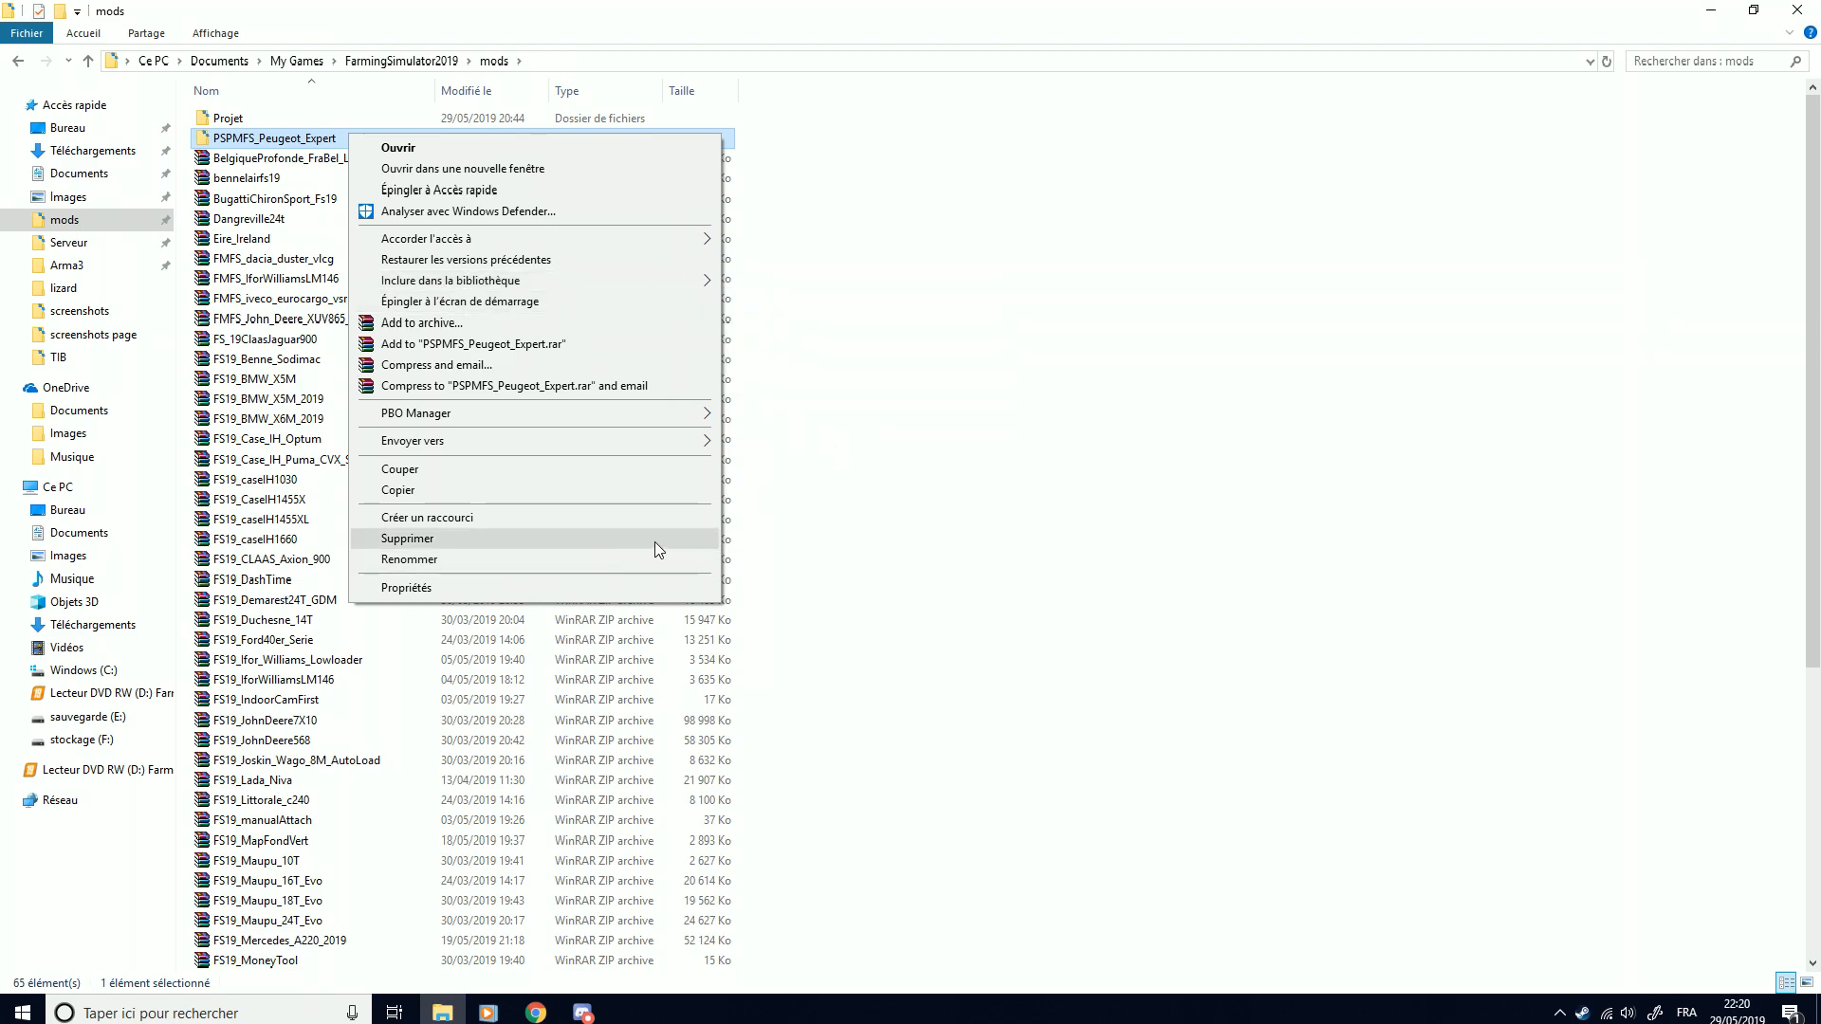
left_click(455, 558)
key("ctrl+c")
right_click(914, 429)
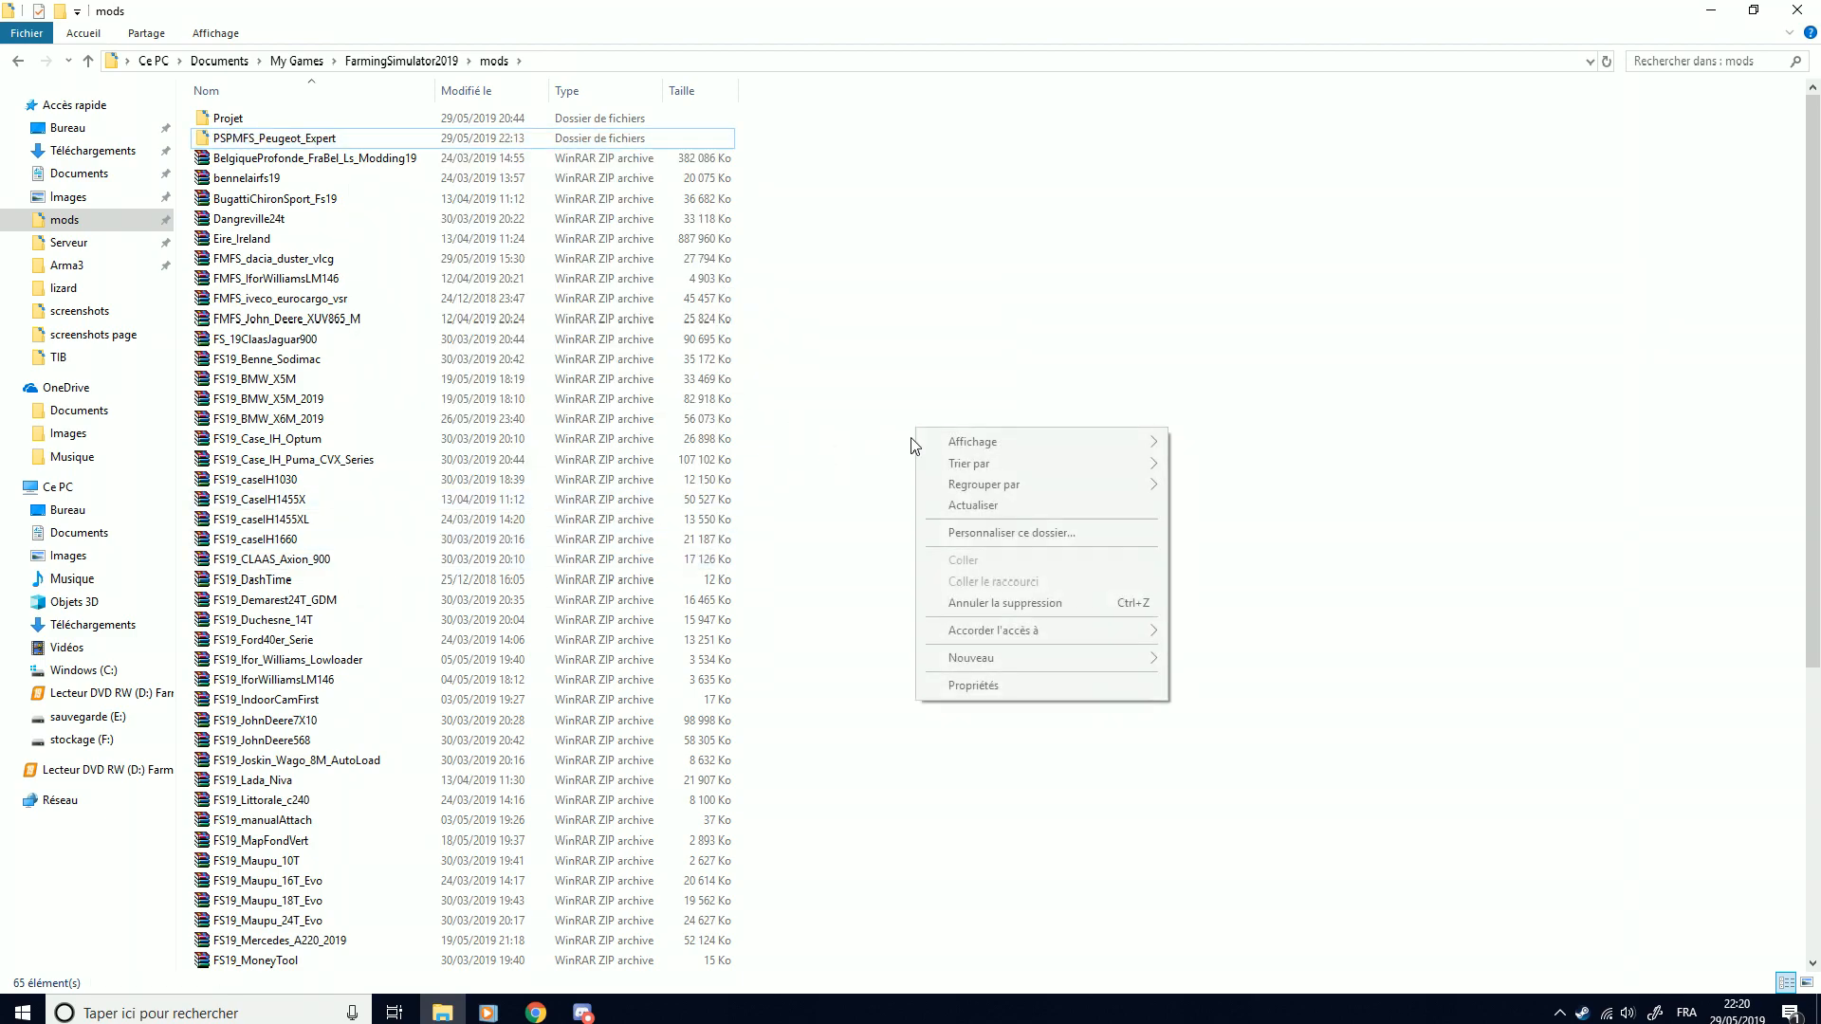
mouse_move(1155, 657)
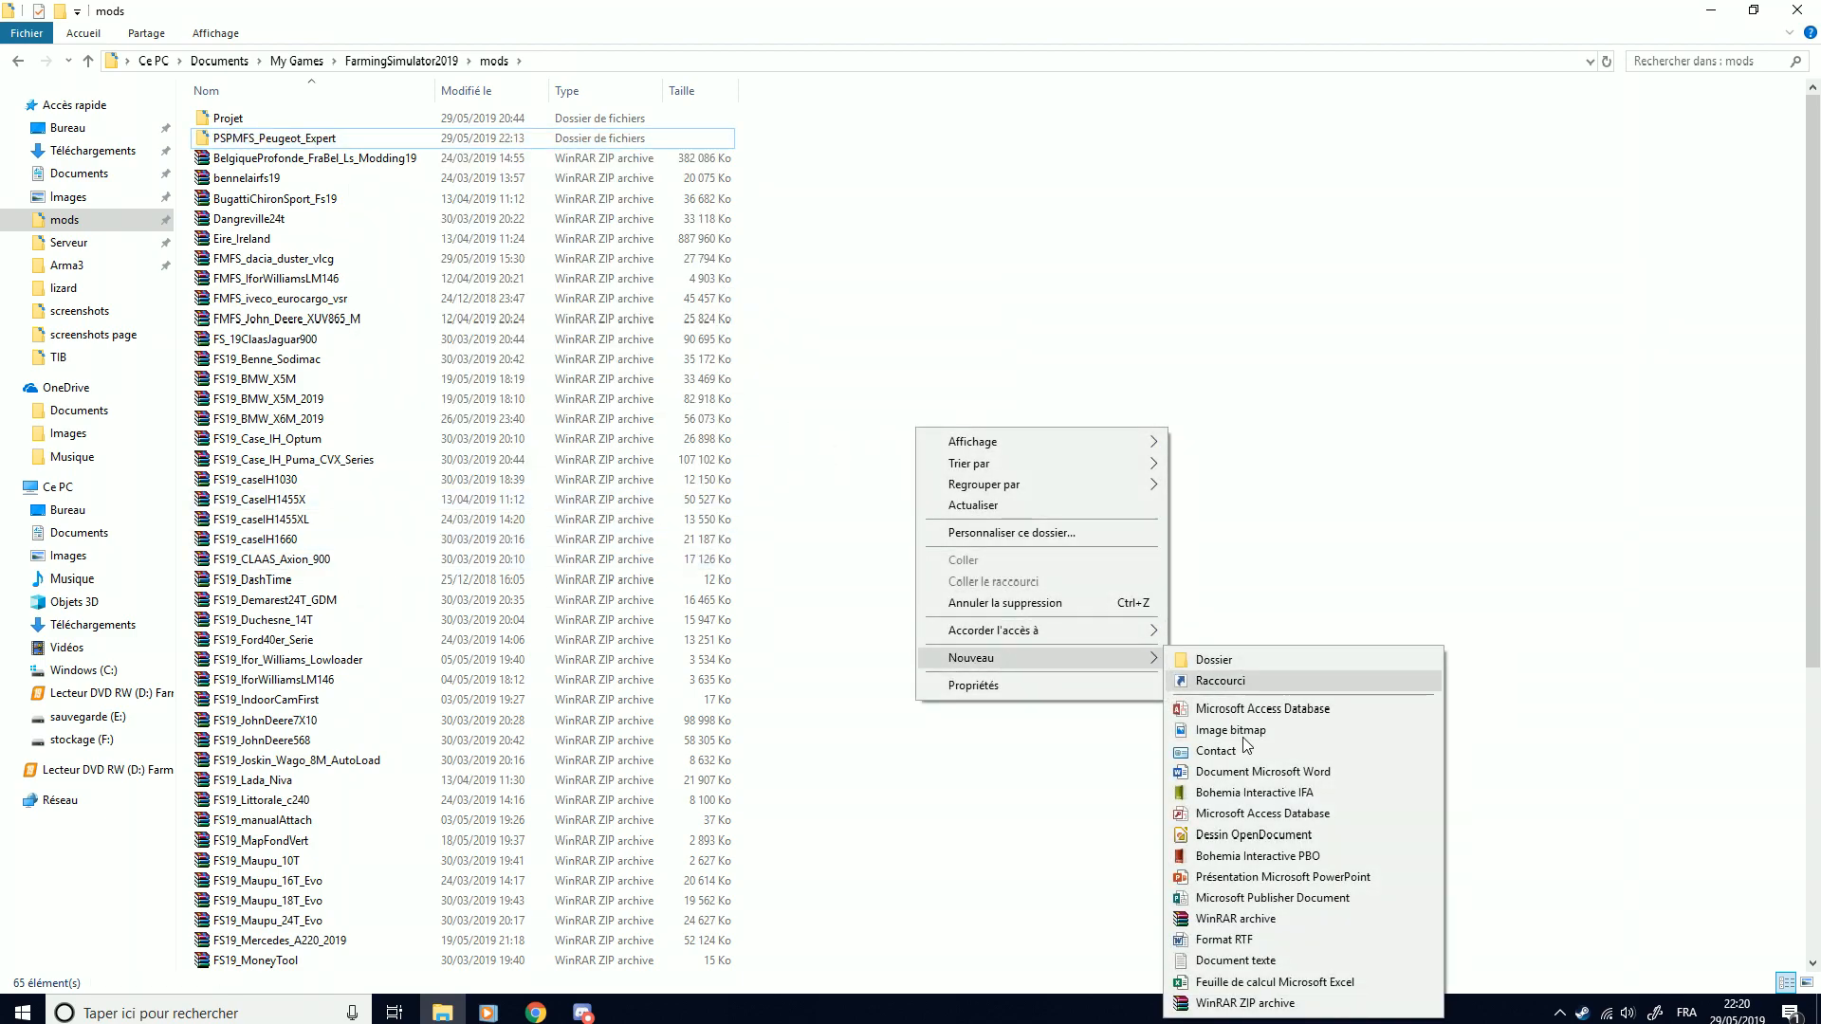
left_click(1233, 1003)
key("ctrl+v")
key("Return")
Add all files and subfolders of the PSPMFS_Peugeot_Expert folder to the new ZIP archive with Normal compression, then close WinRAR
double_click(398, 901)
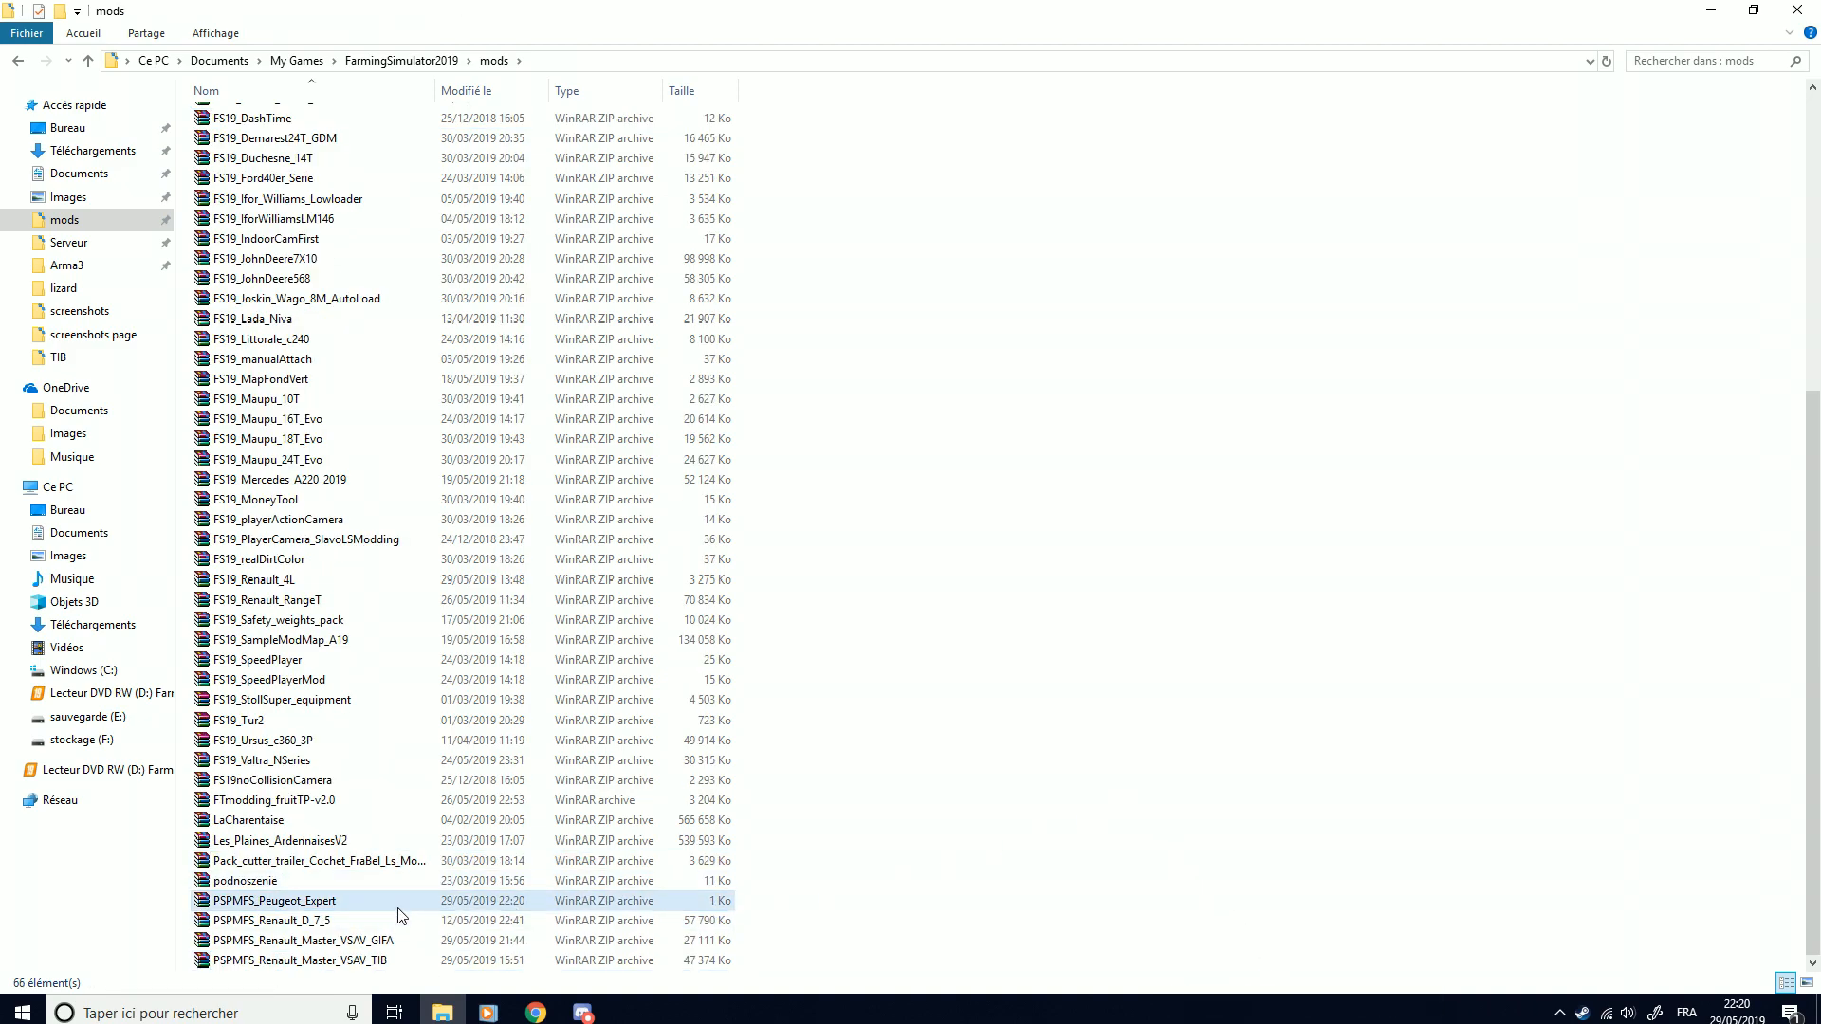
scroll(534, 458, "up", 8)
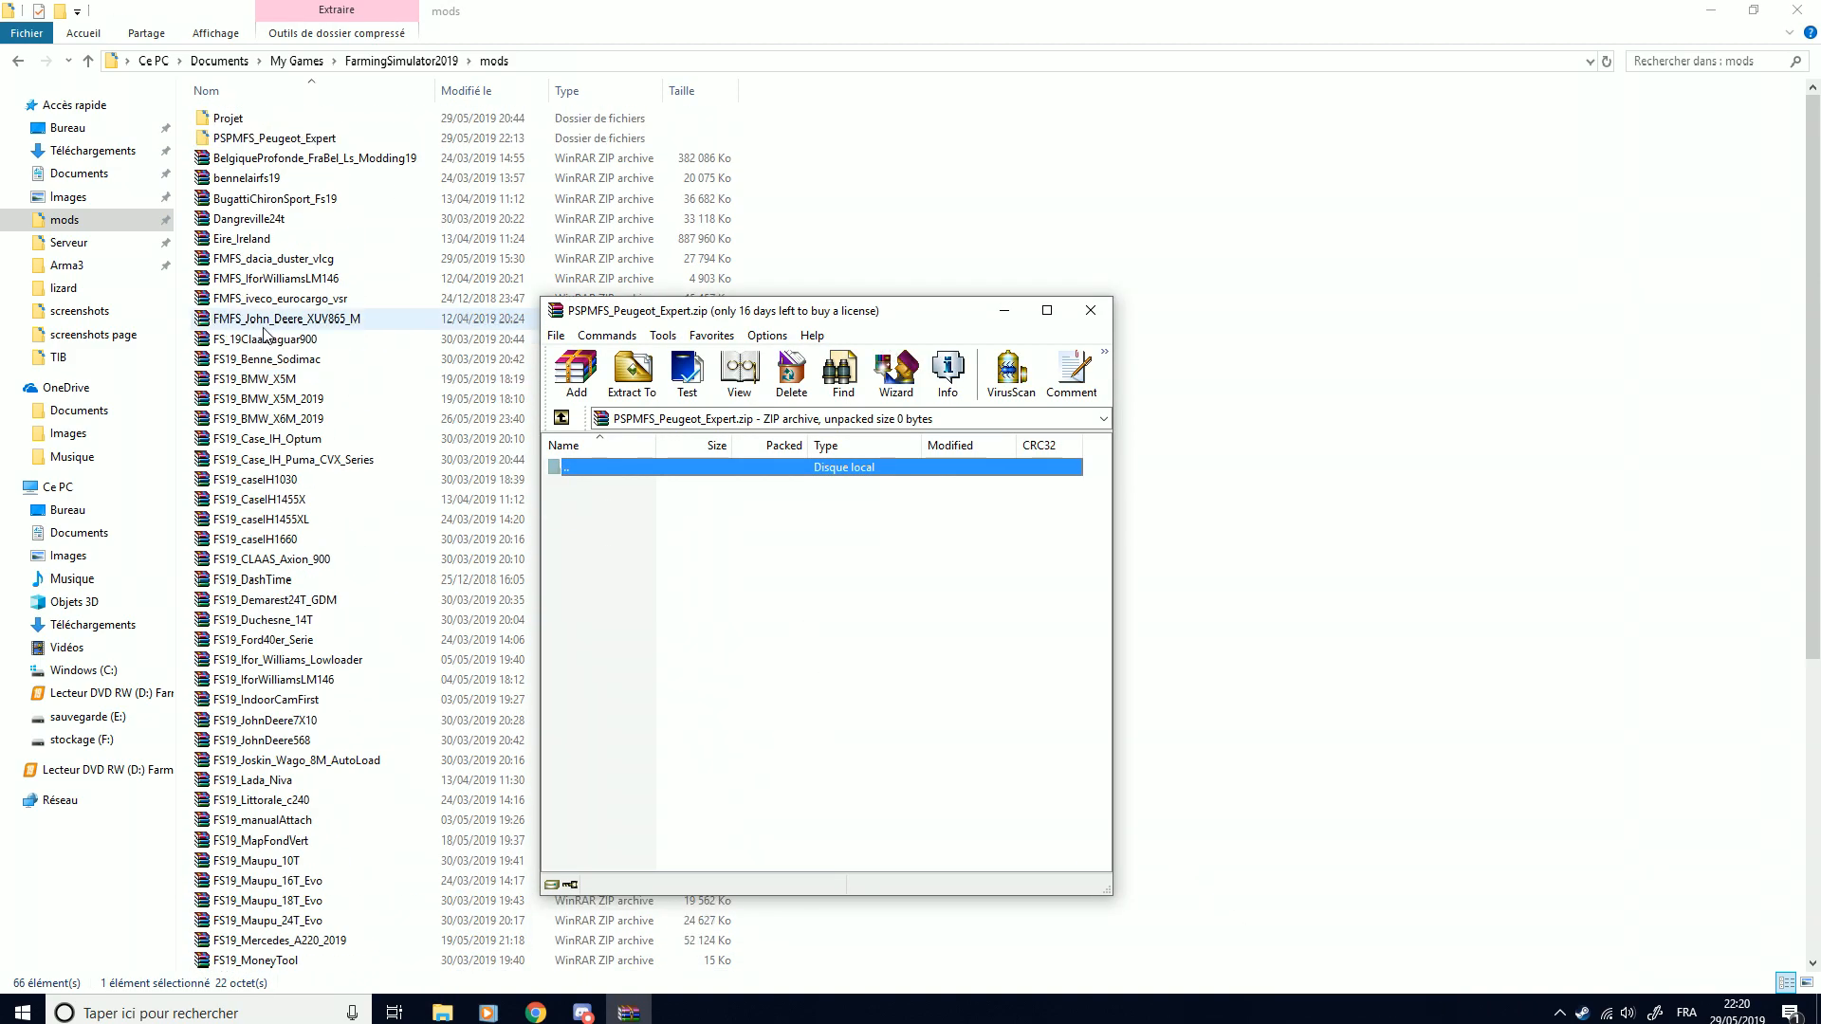
double_click(248, 140)
left_click_drag(294, 433, 281, 117)
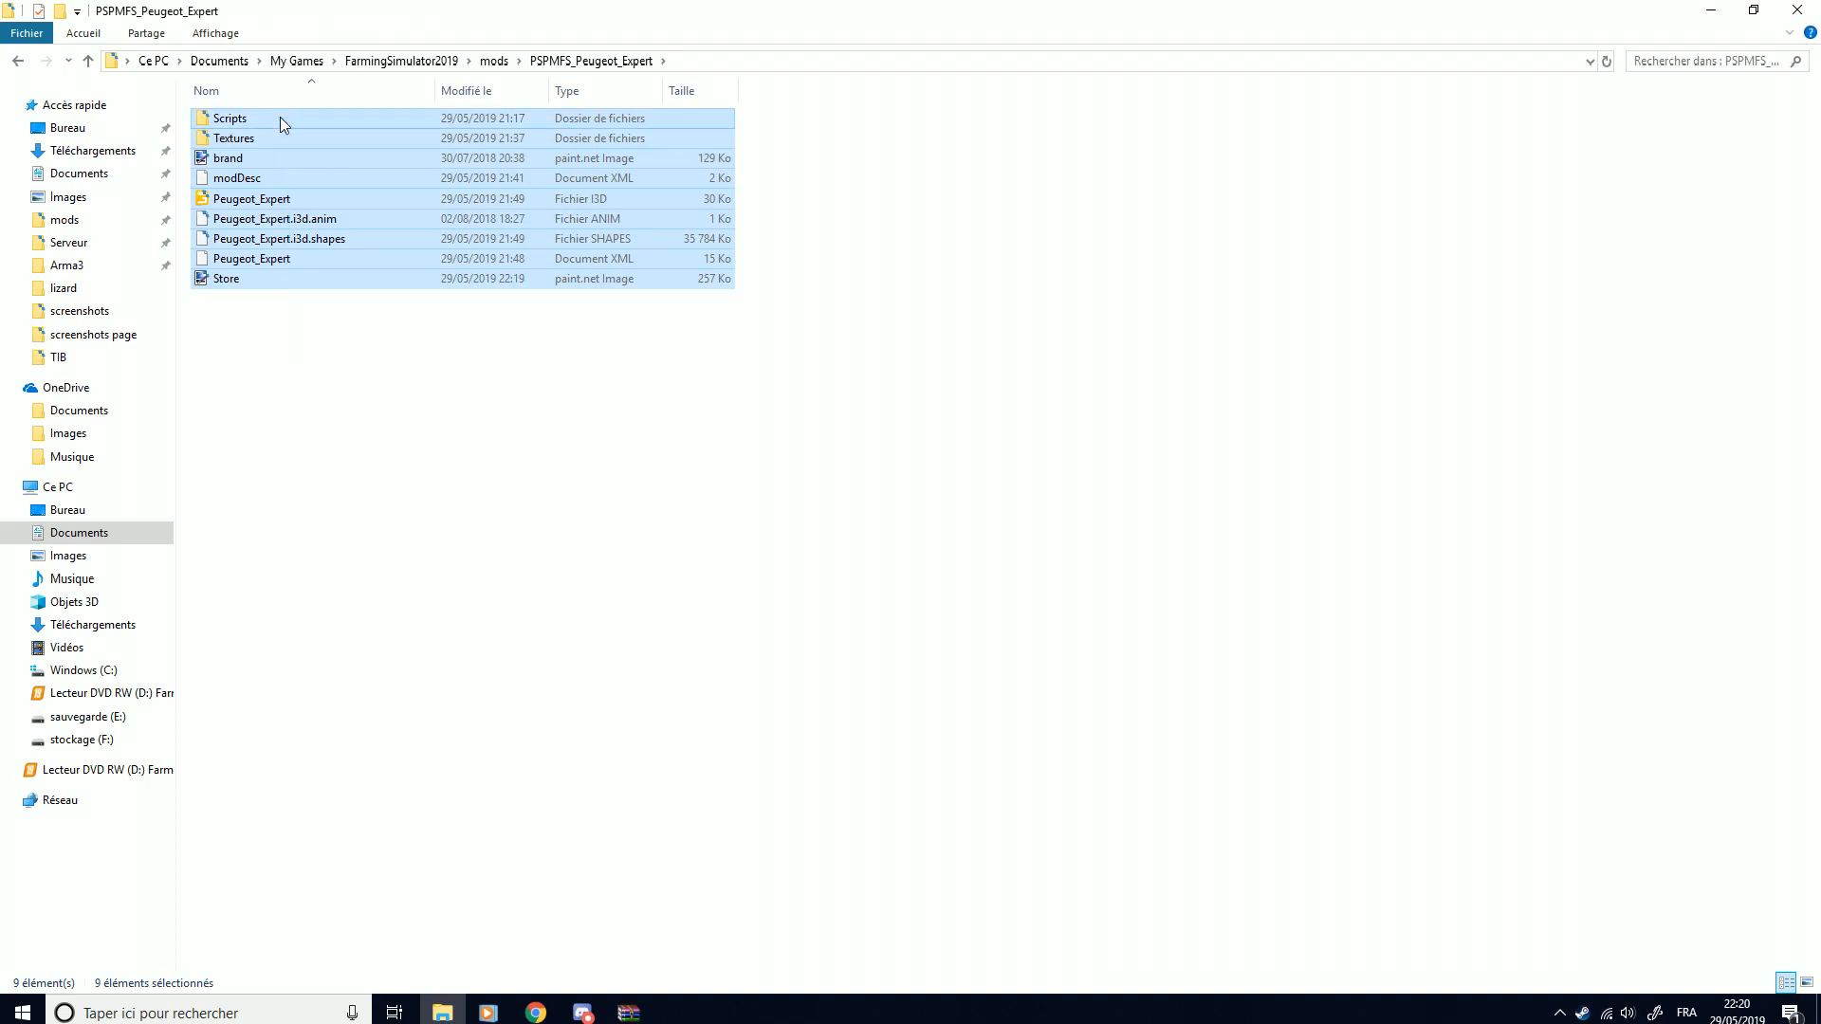
left_click(631, 1013)
left_click_drag(285, 258, 806, 569)
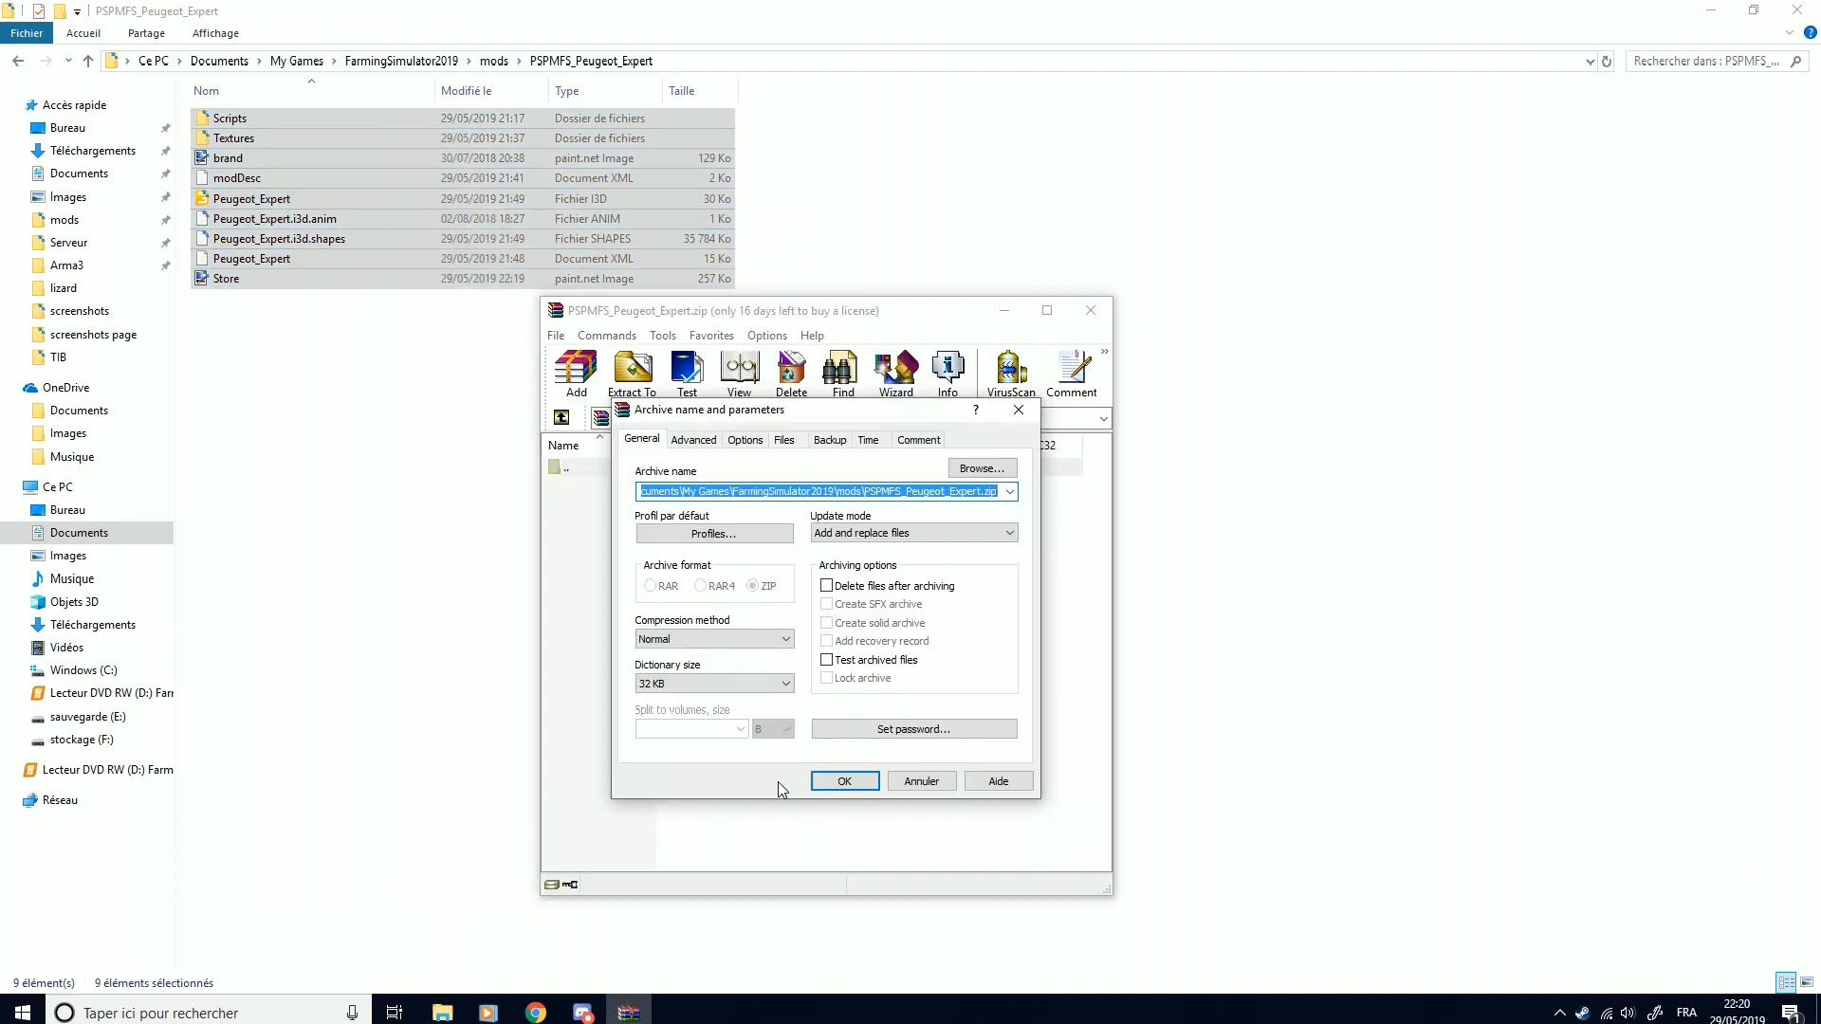
left_click(830, 813)
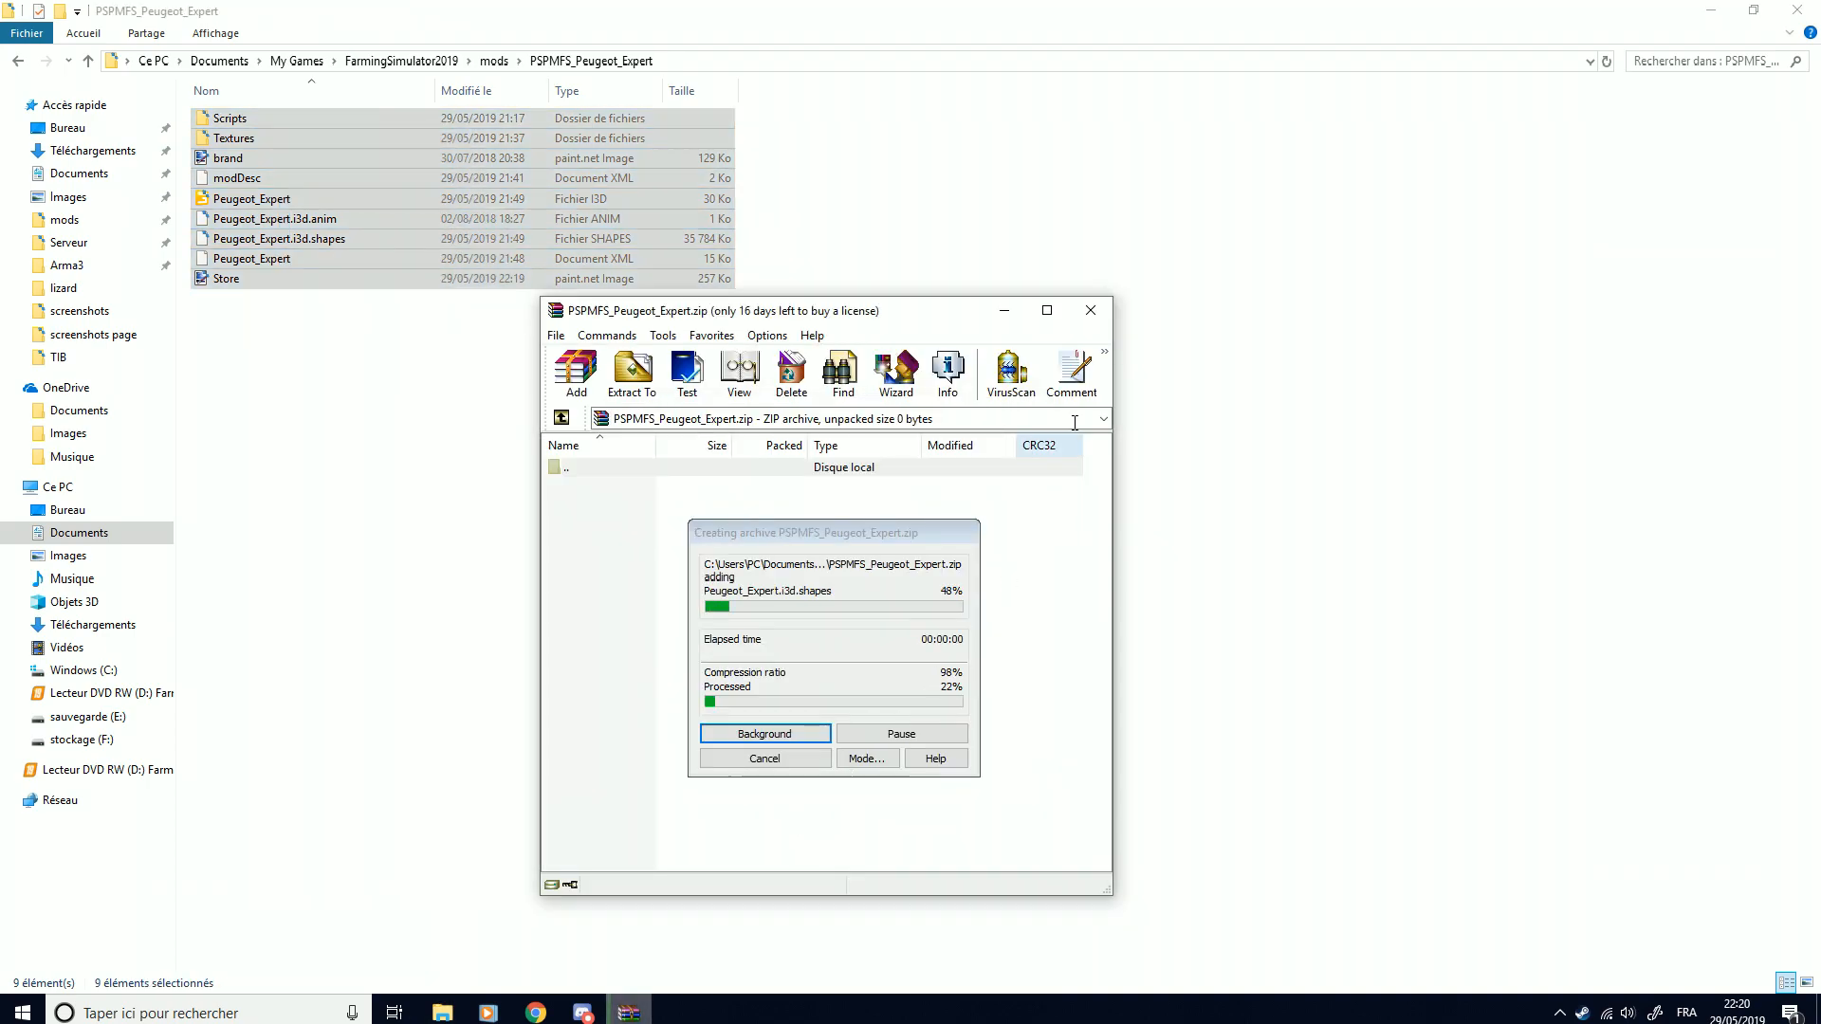
left_click(1091, 310)
Return to the mods folder and delete the unpacked PSPMFS_Peugeot_Expert folder
left_click(494, 61)
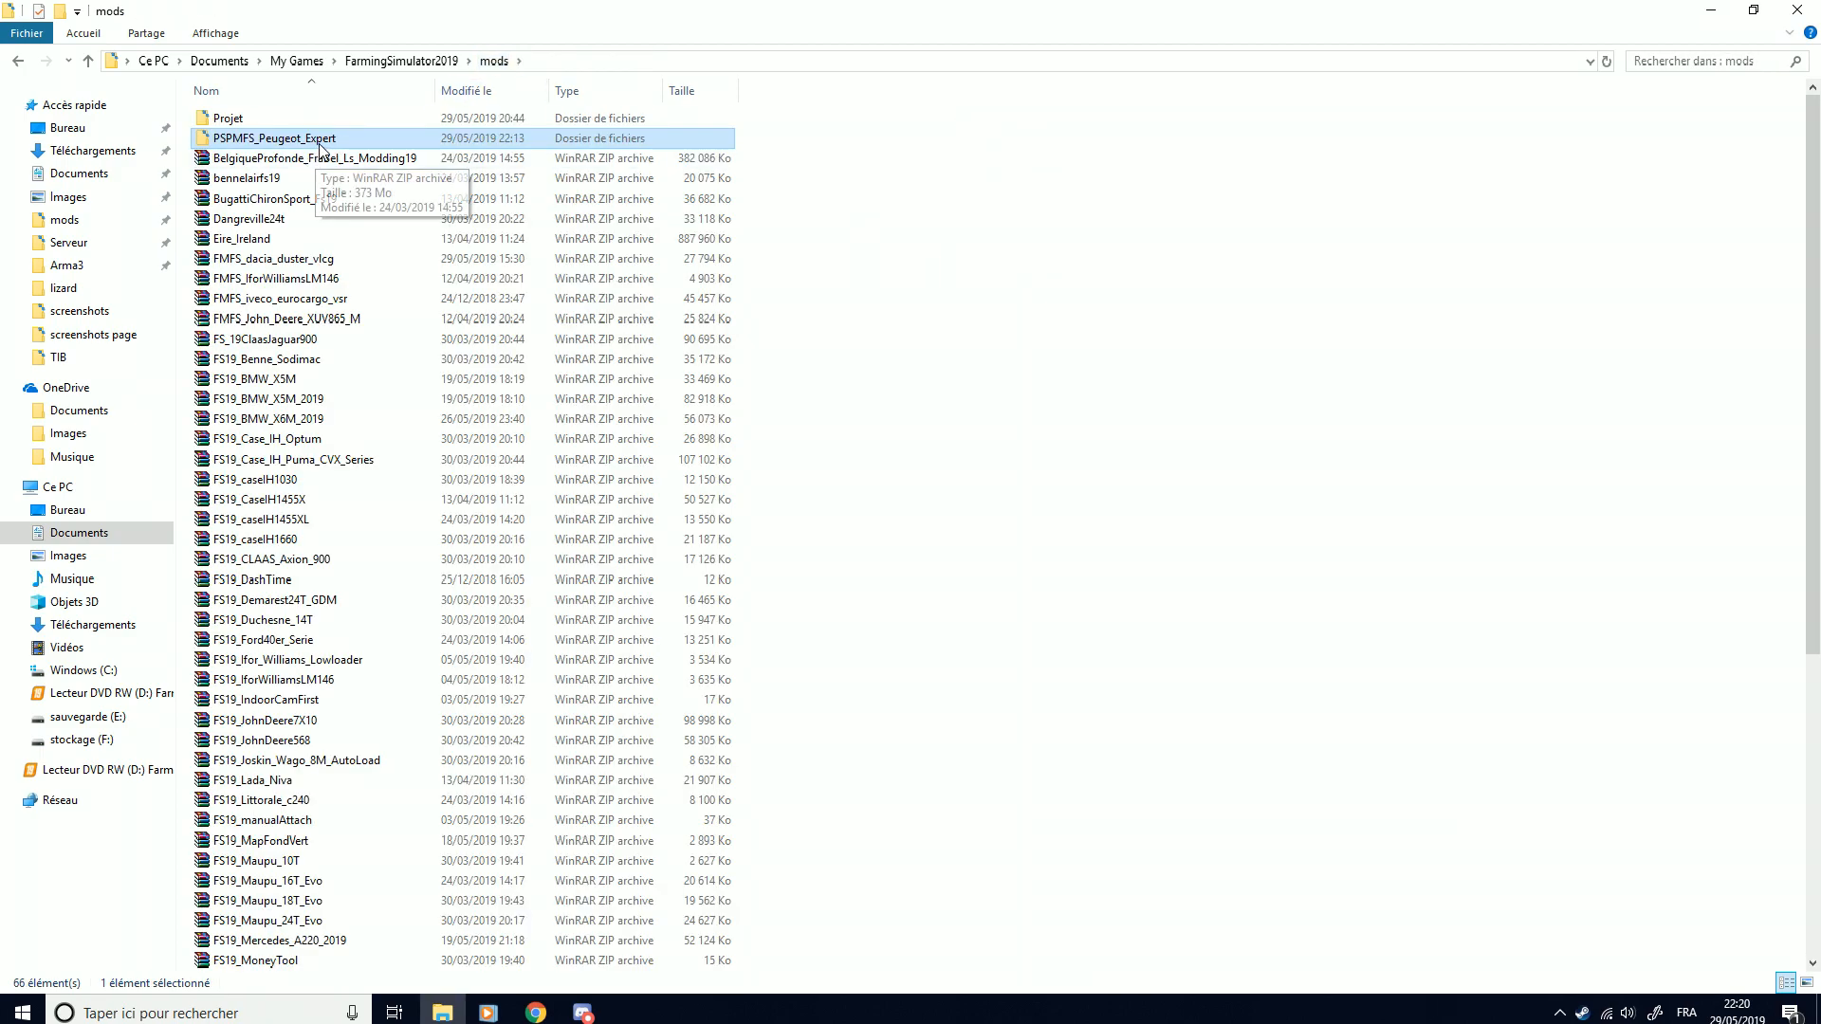
right_click(320, 139)
left_click(415, 547)
left_click(984, 583)
scroll(676, 600, "down", 7)
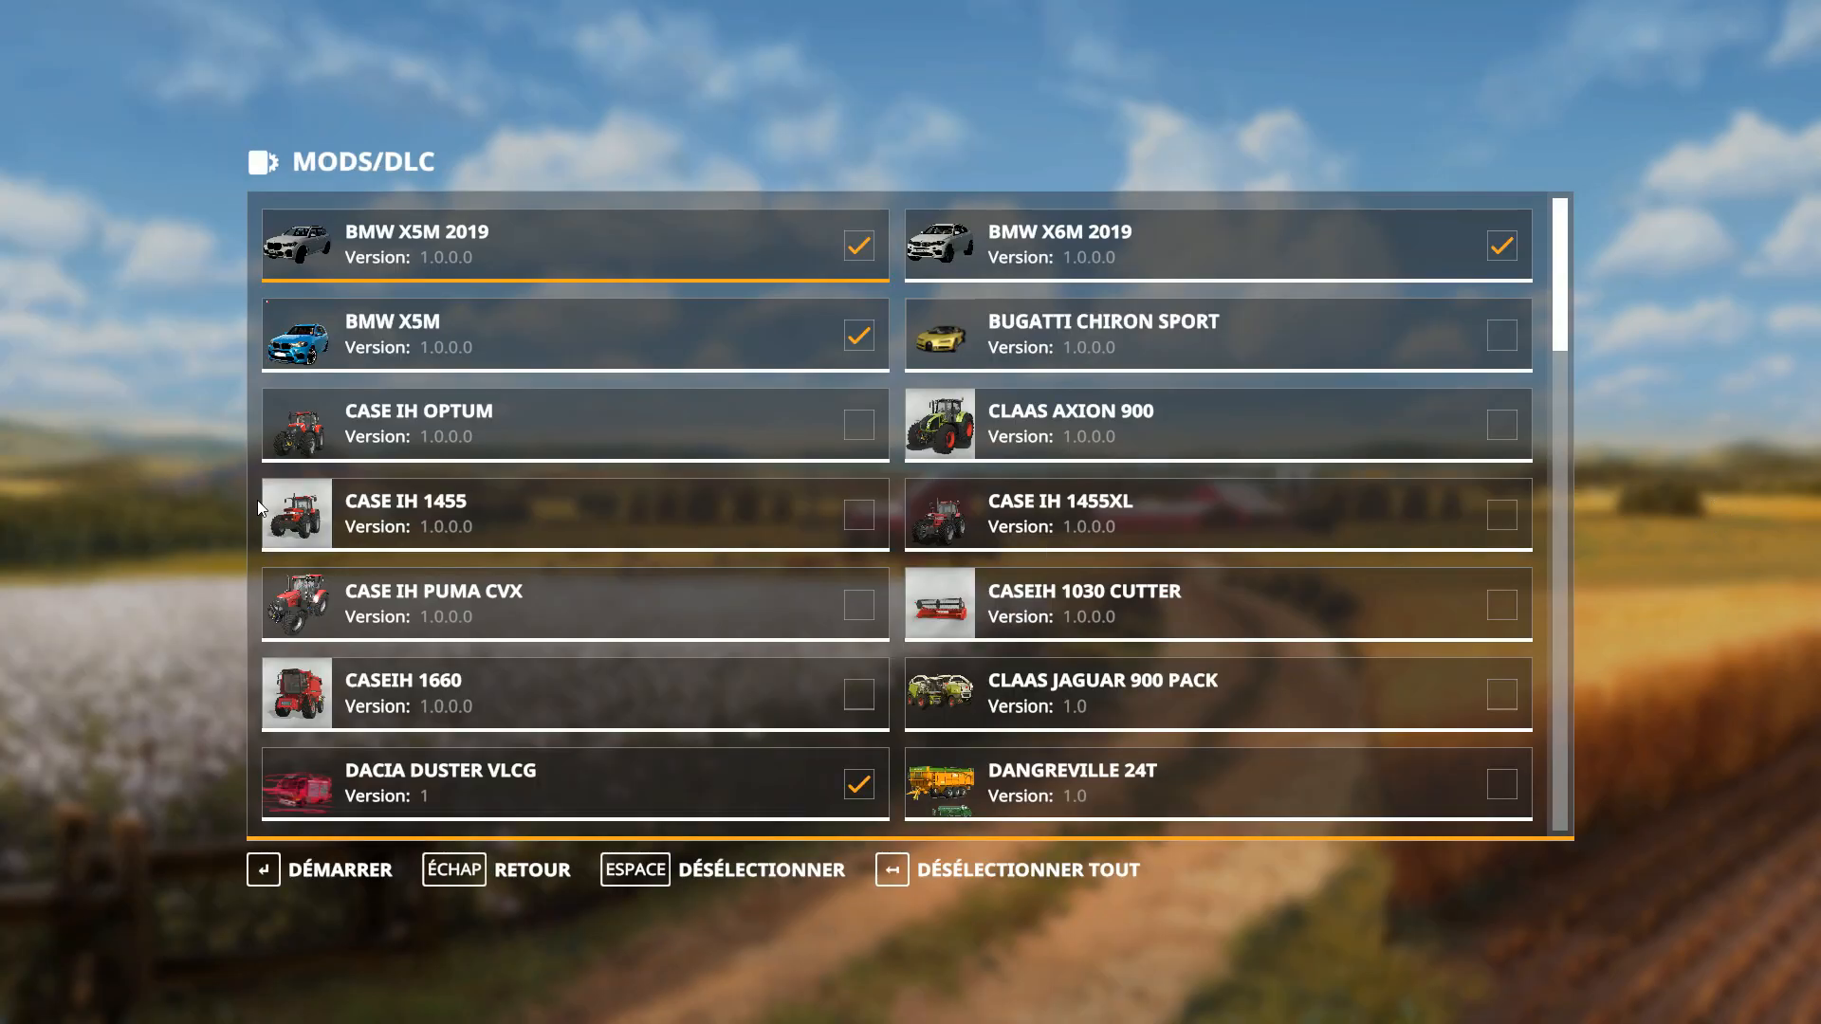
Switch to Farming Simulator 19, find Peugeot Expert in the mod list and start the Map Fond Vert game
left_click_drag(1576, 315, 1585, 664)
scroll(661, 649, "down", 1)
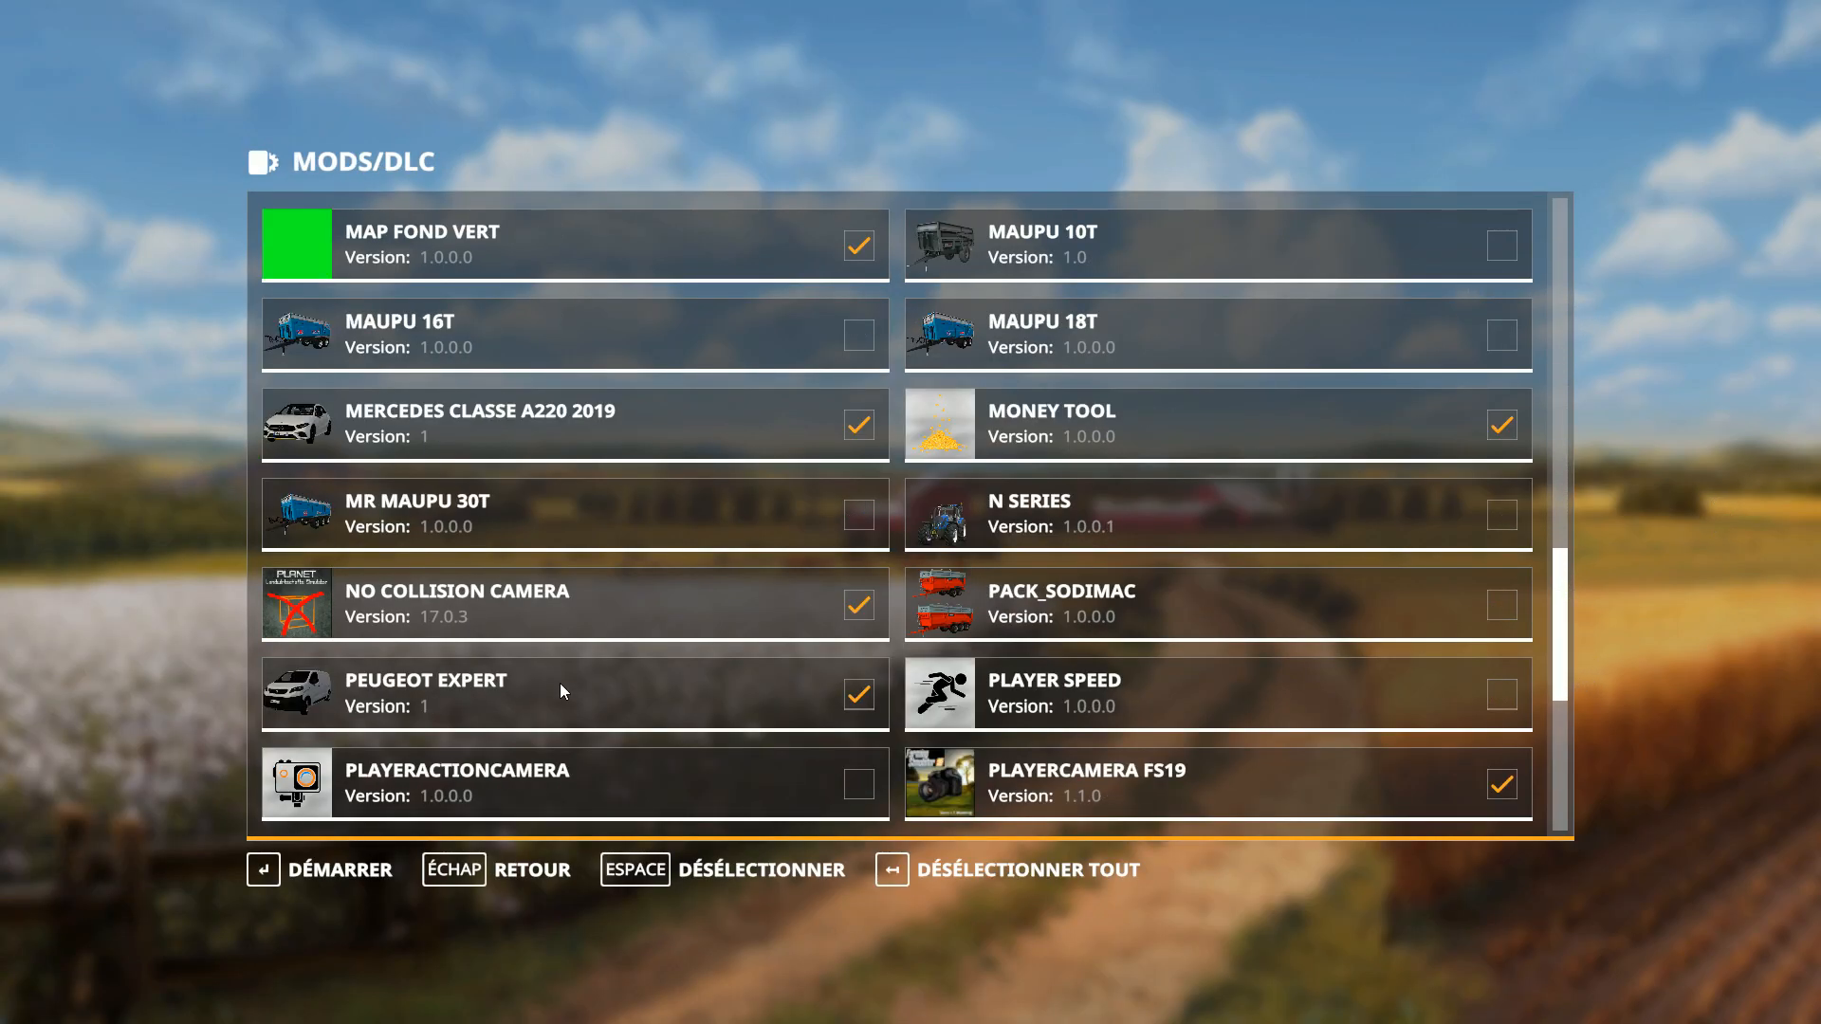
left_click(387, 863)
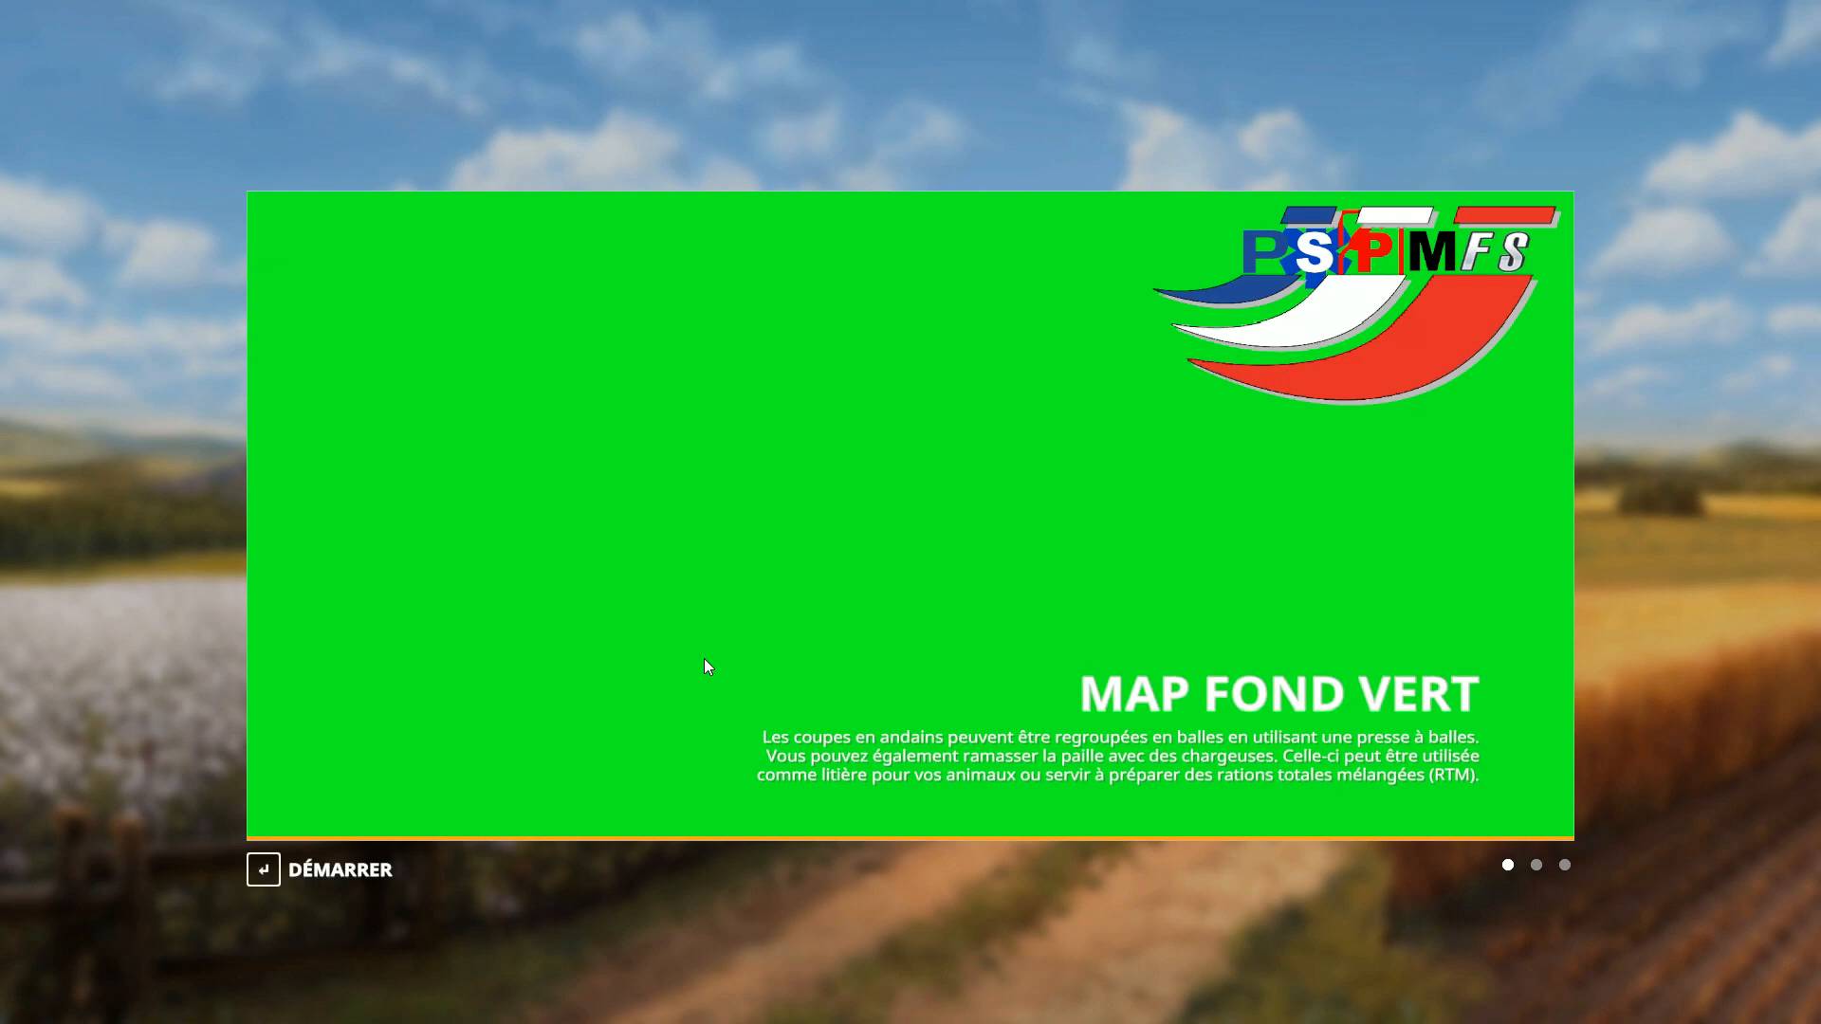
key("Return")
Open the shop's PSPMFS vehicle category and check the Peugeot Expert's store image and brand logo beside the Renault Master
key("p")
left_click(385, 549)
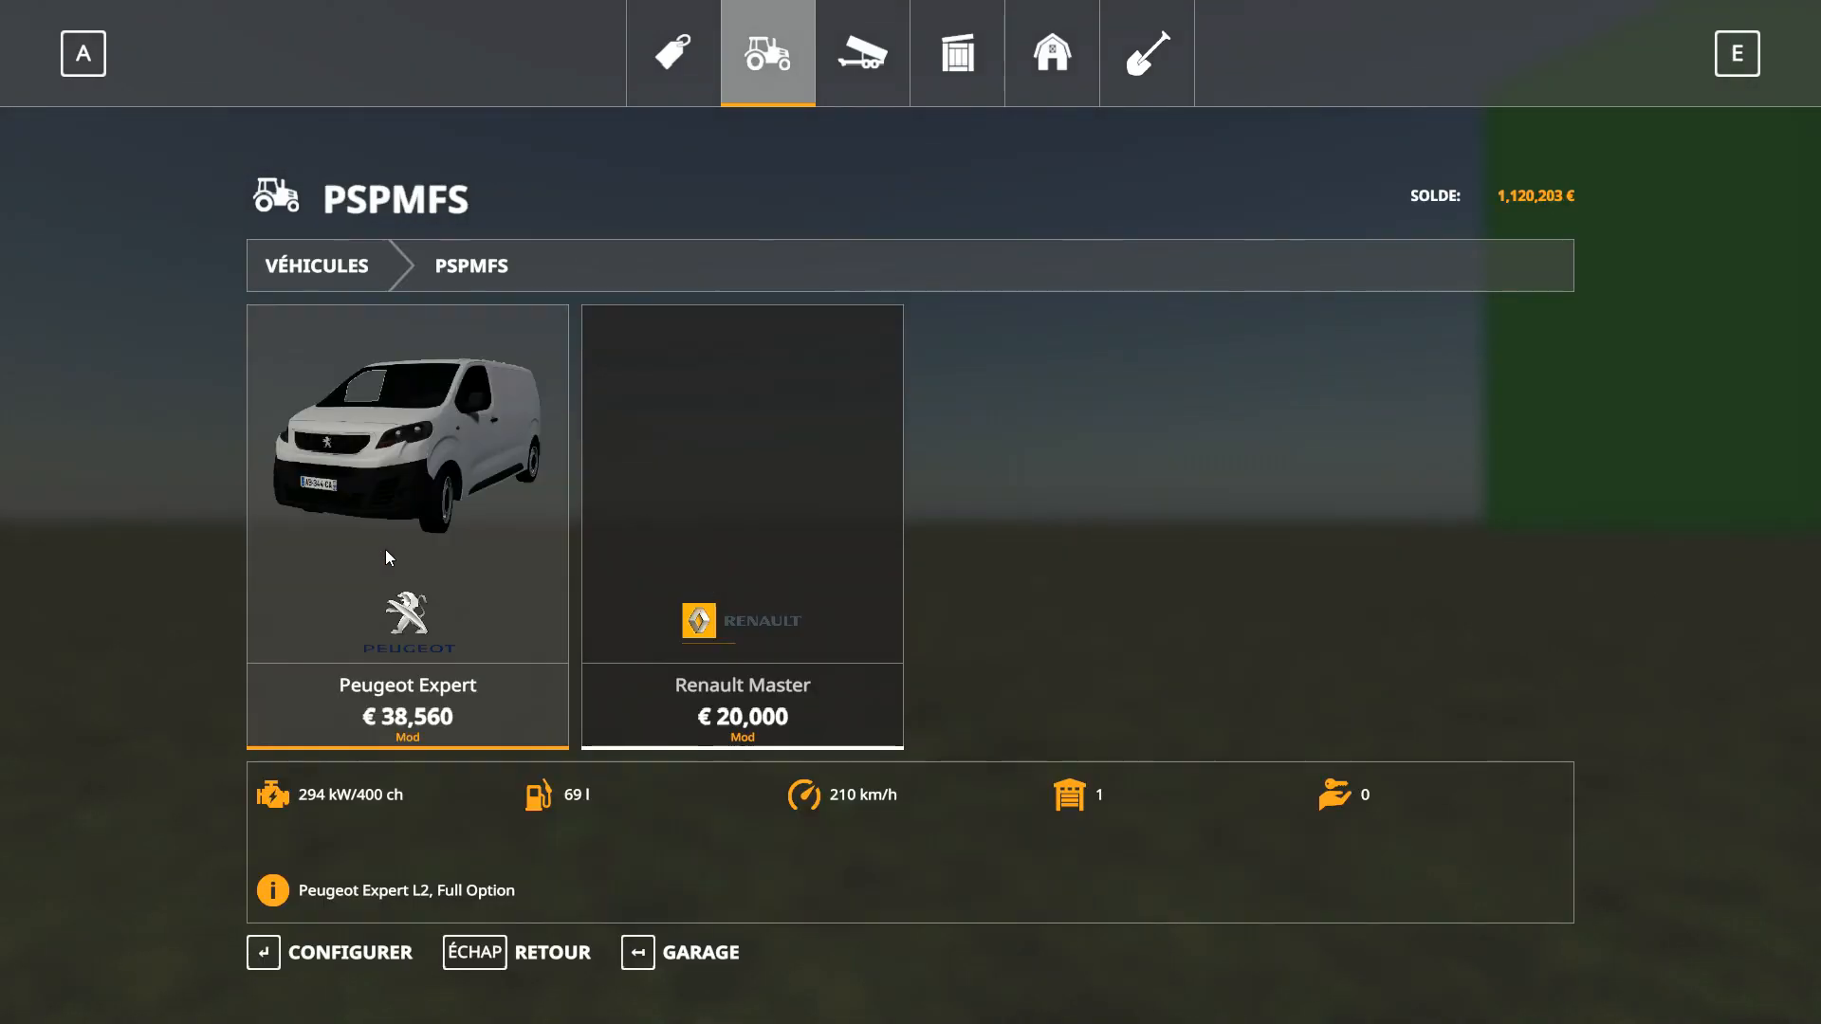
left_click(788, 569)
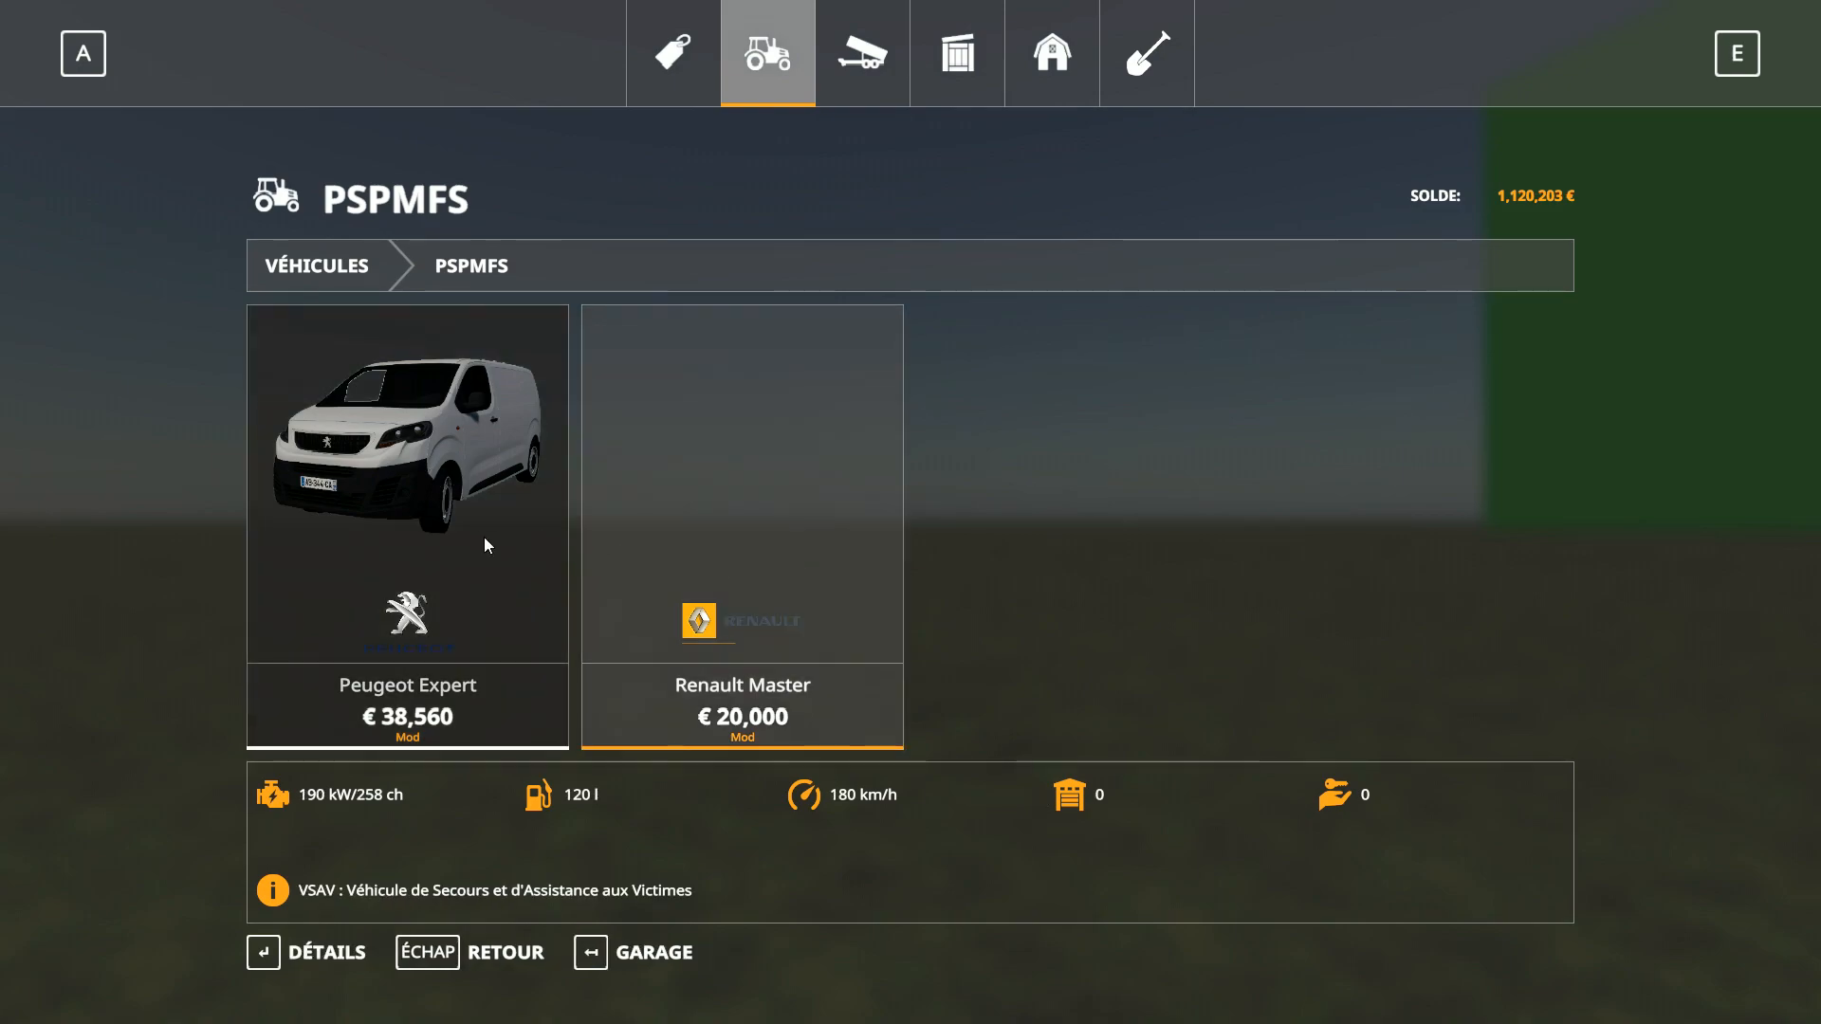
left_click(485, 545)
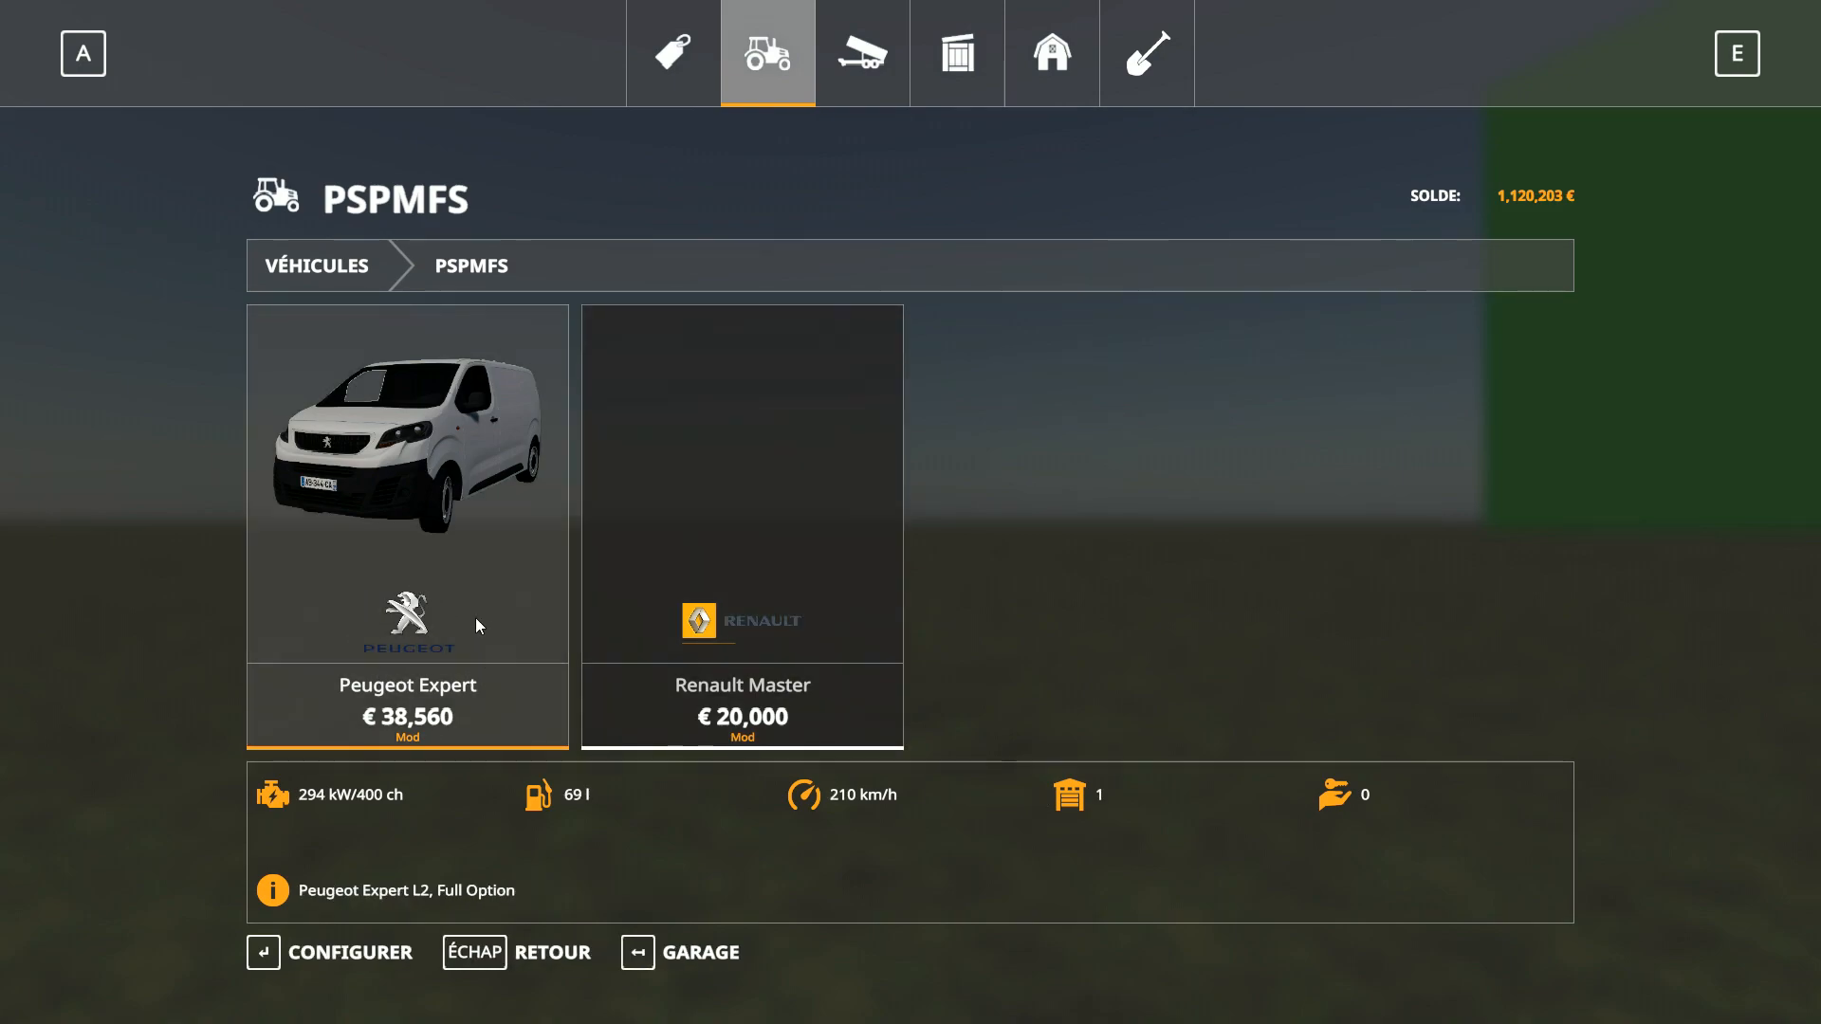